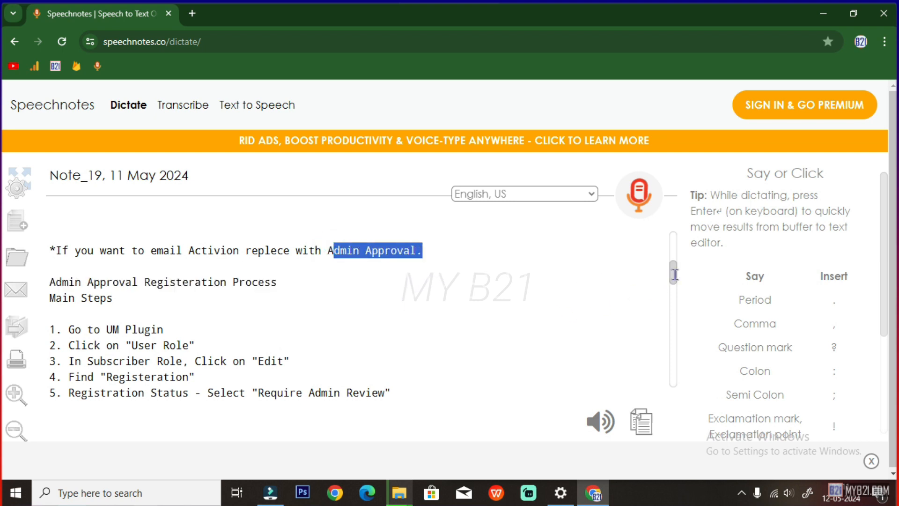
Scroll down the Speechnotes note and start a new browser tab beside it
drag(674, 274, 674, 279)
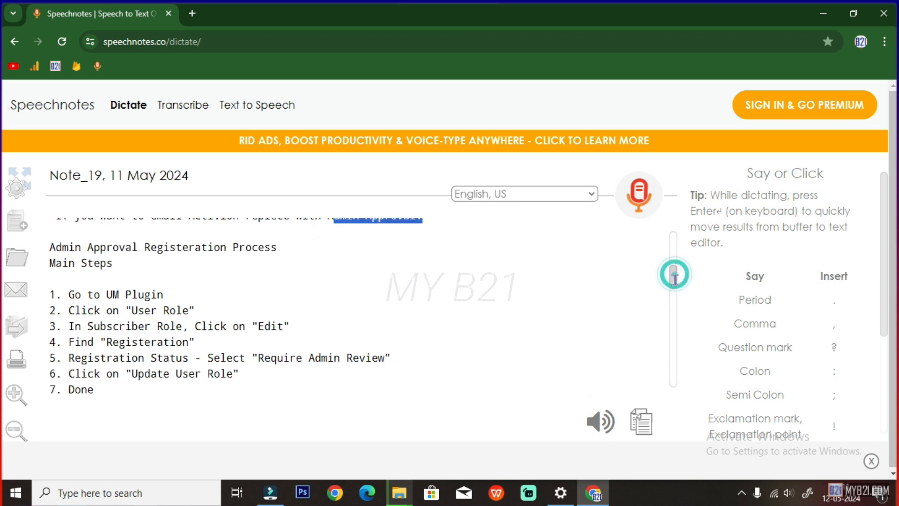
click(192, 13)
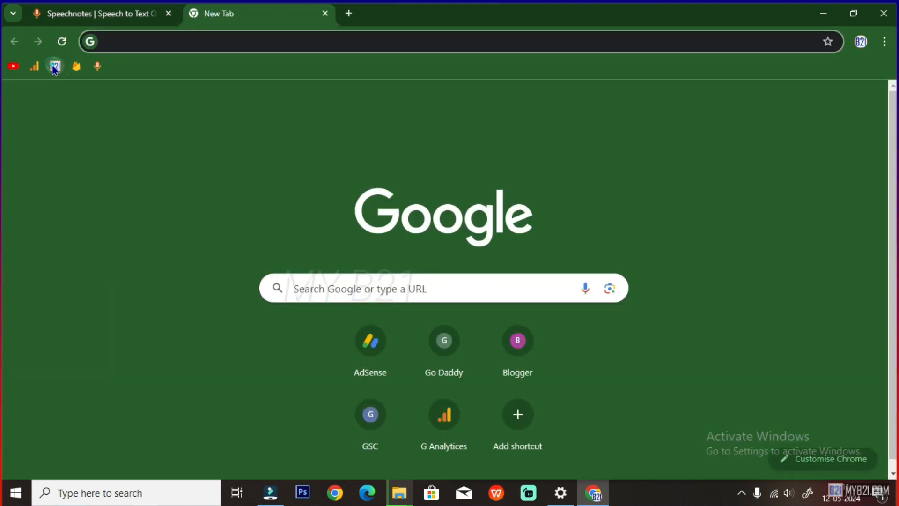
Load the WordPress admin from the B21 bookmark and reach Ultimate Member User Roles, checking step 2 of the note
click(55, 66)
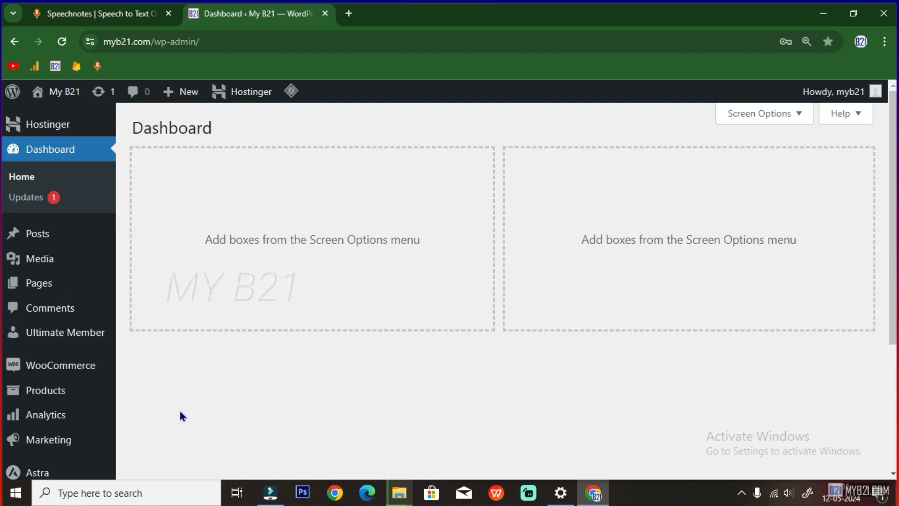
click(77, 336)
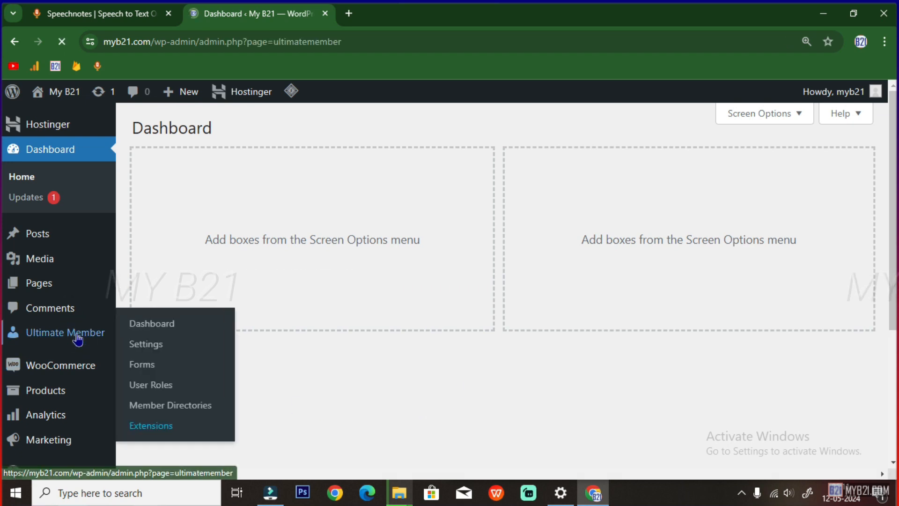
key(ctrl+1)
drag(68, 310, 194, 311)
click(234, 13)
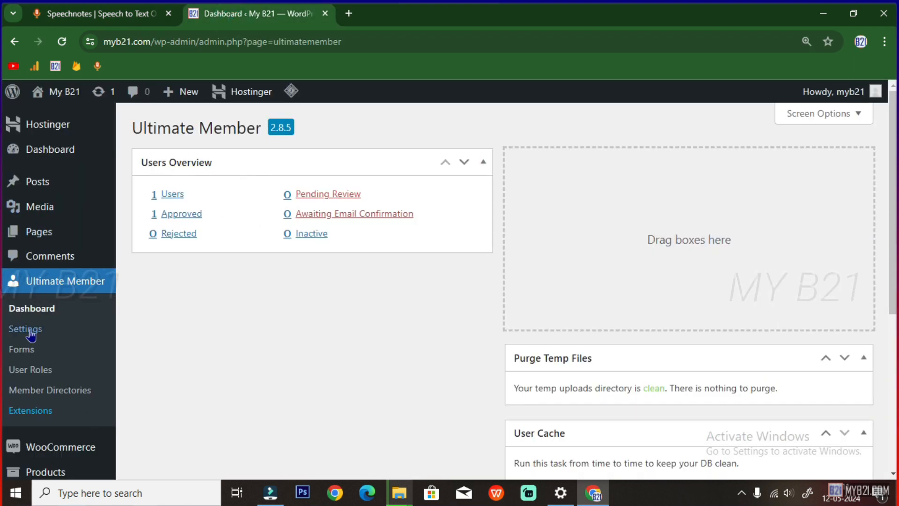
click(31, 370)
Read step 3 of the note, then open the Subscriber role's Edit page in WordPress
click(35, 14)
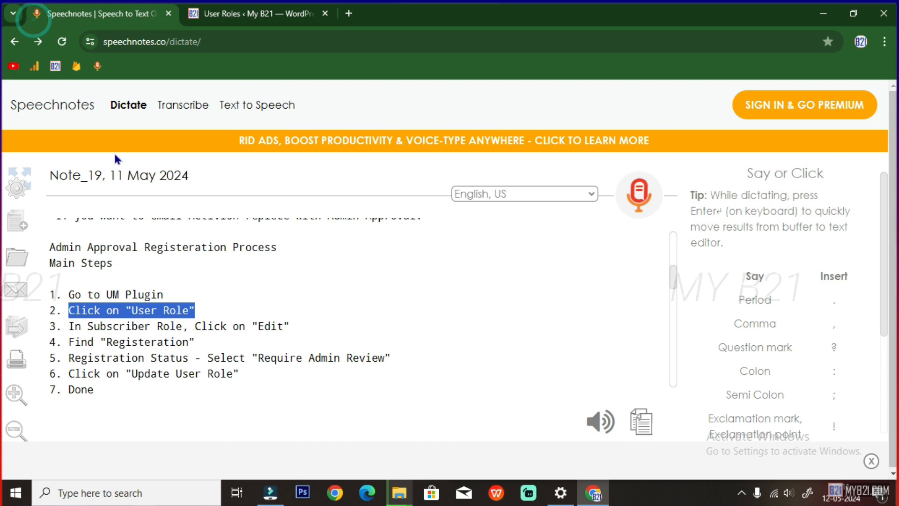
drag(72, 328, 183, 330)
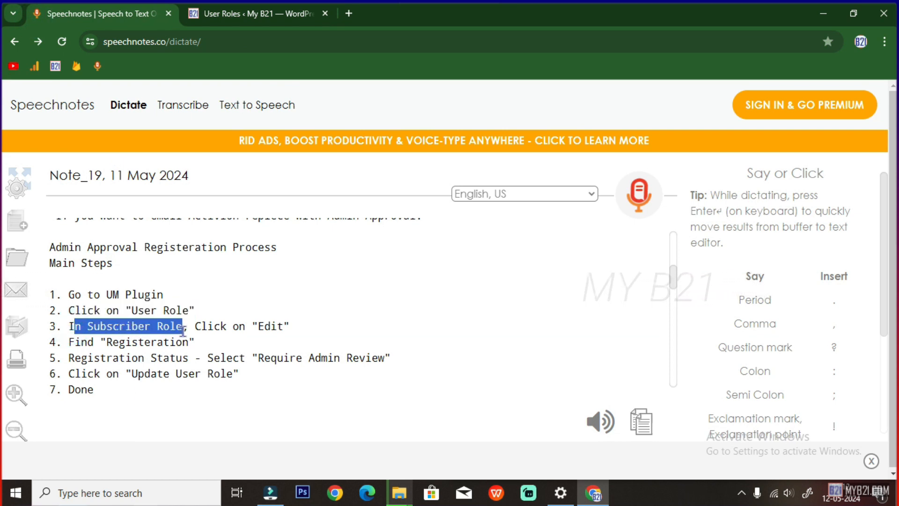
double_click(263, 327)
click(234, 14)
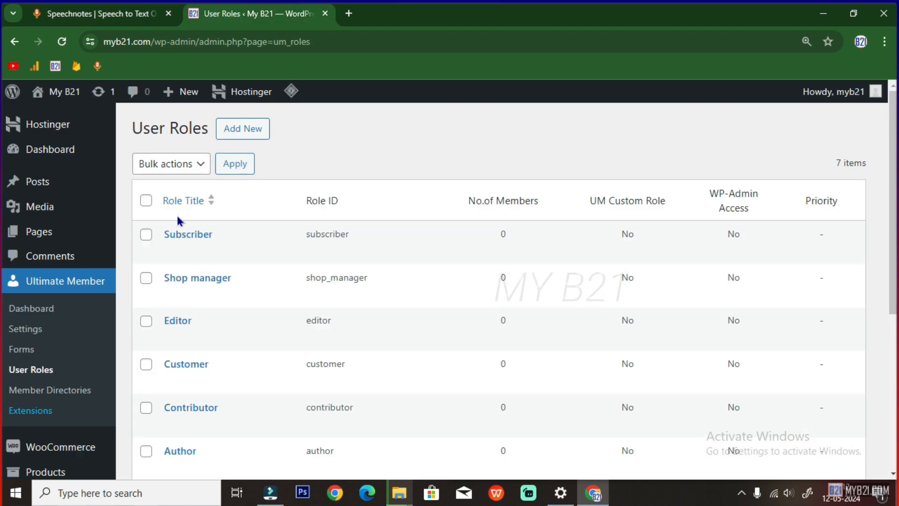
mouse_move(191, 234)
click(172, 253)
Review steps 4 and 5 of the note: Registration Status set to Require Admin Review
key(ctrl+1)
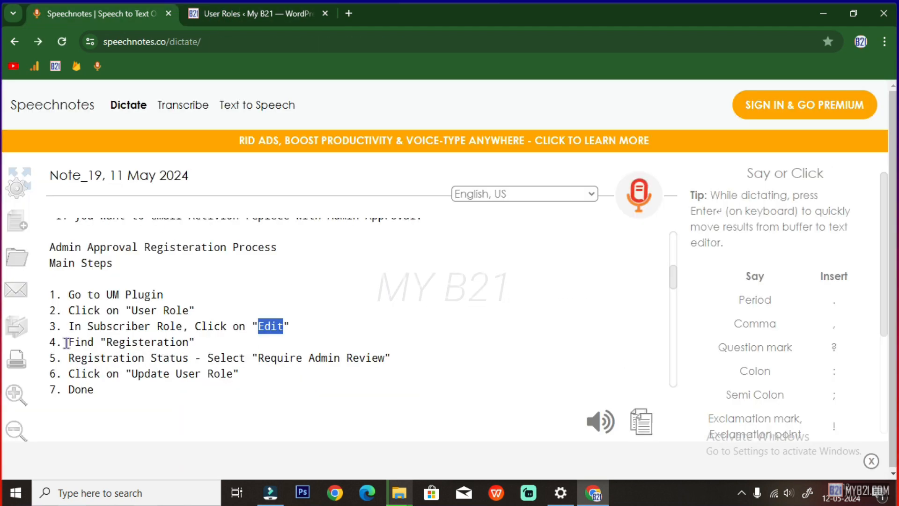
drag(67, 343, 197, 343)
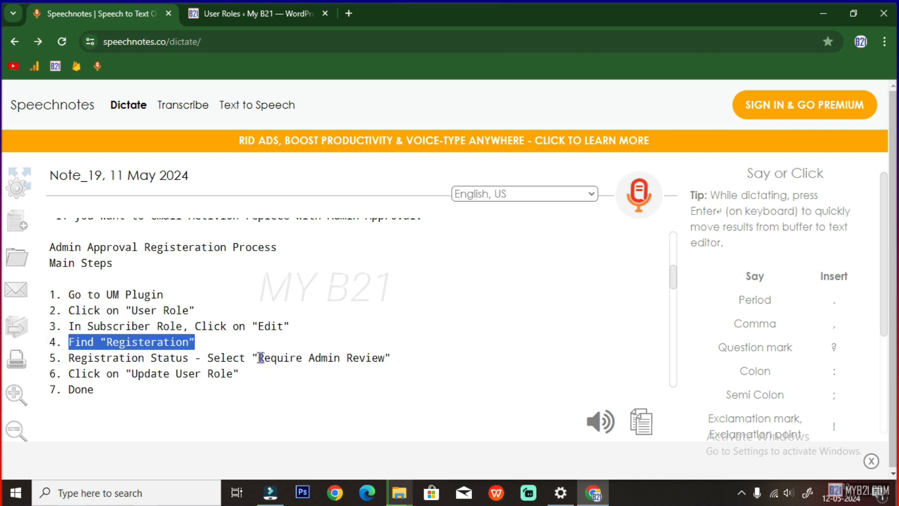
drag(69, 357, 192, 357)
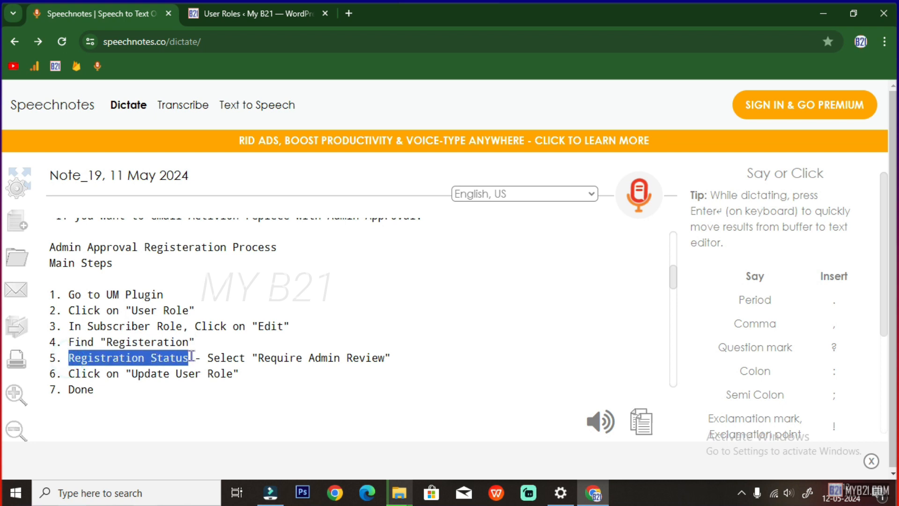
click(205, 357)
drag(257, 357, 393, 353)
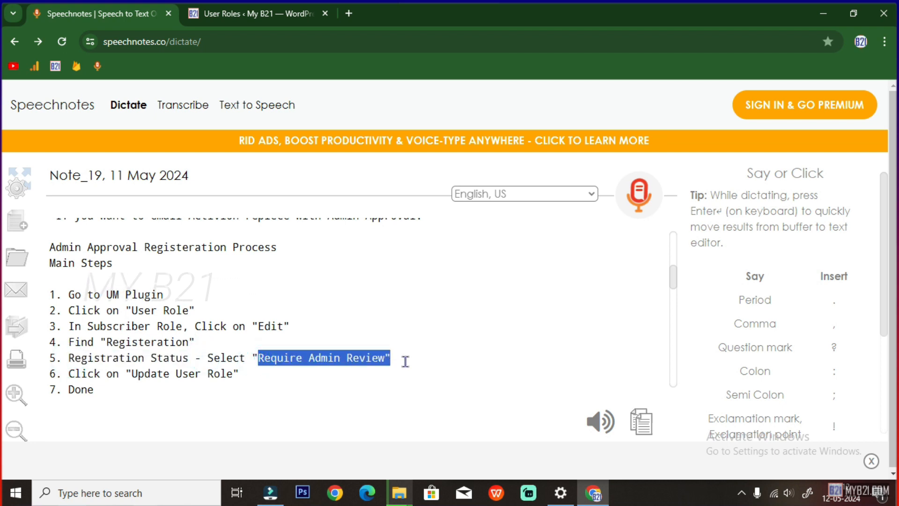
click(235, 15)
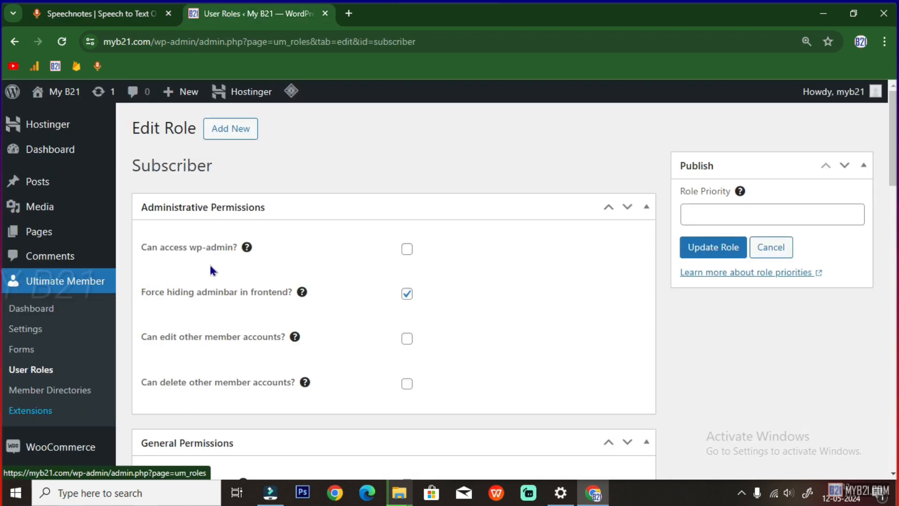
Under Registration Options, set the Subscriber role's Registration Status to Require Admin Review
scroll(229, 318, down, 13)
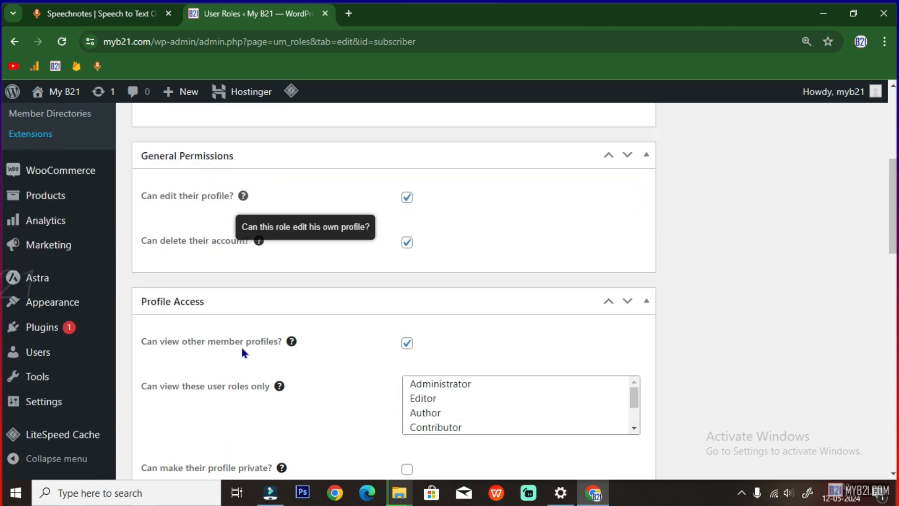
scroll(242, 351, down, 5)
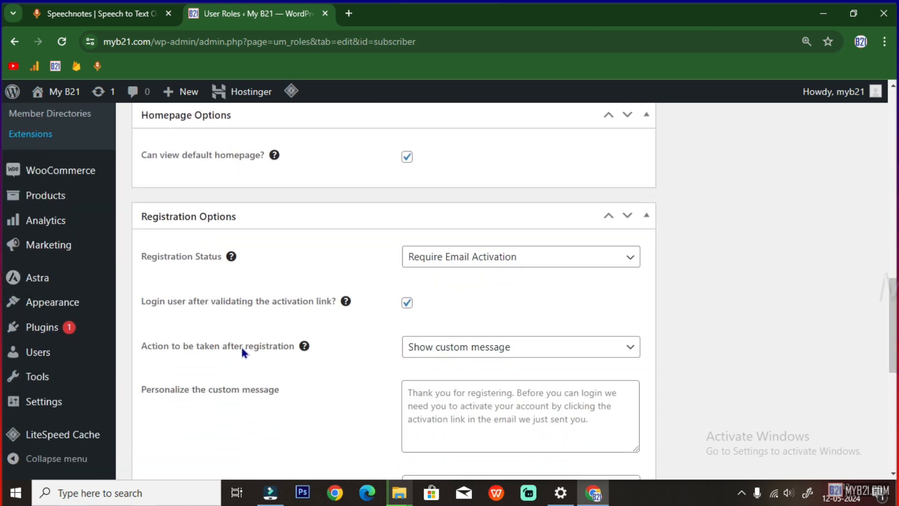
click(199, 173)
click(199, 172)
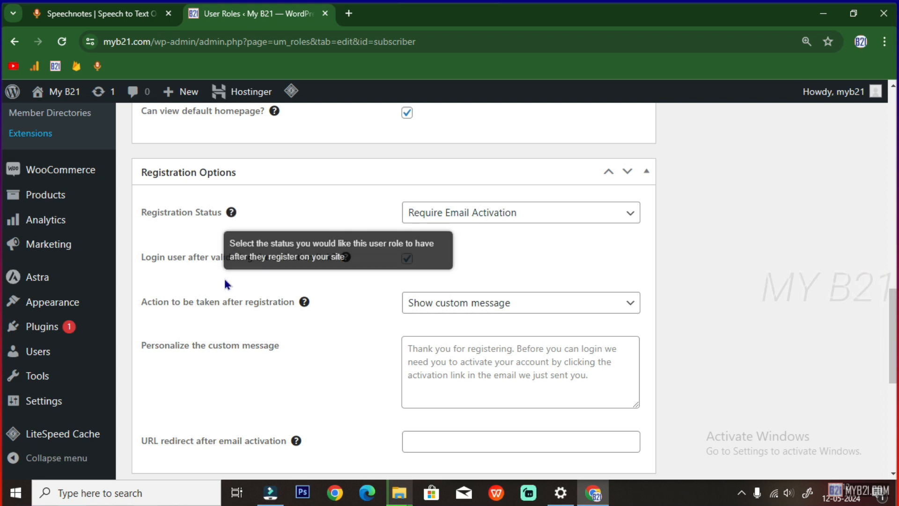
drag(142, 210, 228, 215)
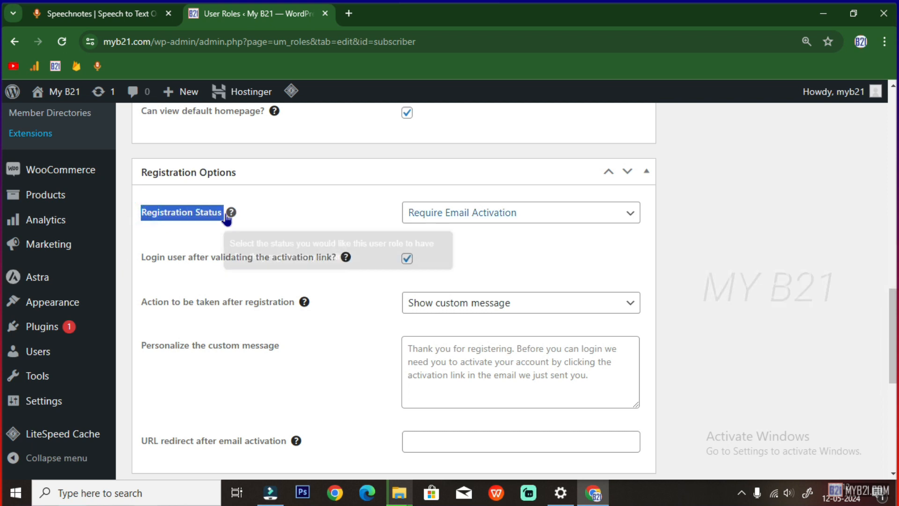
click(457, 214)
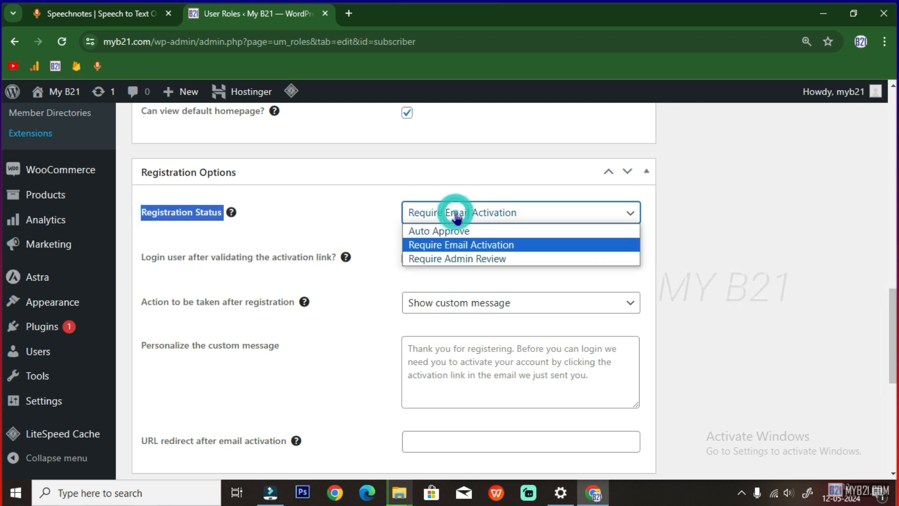
click(444, 261)
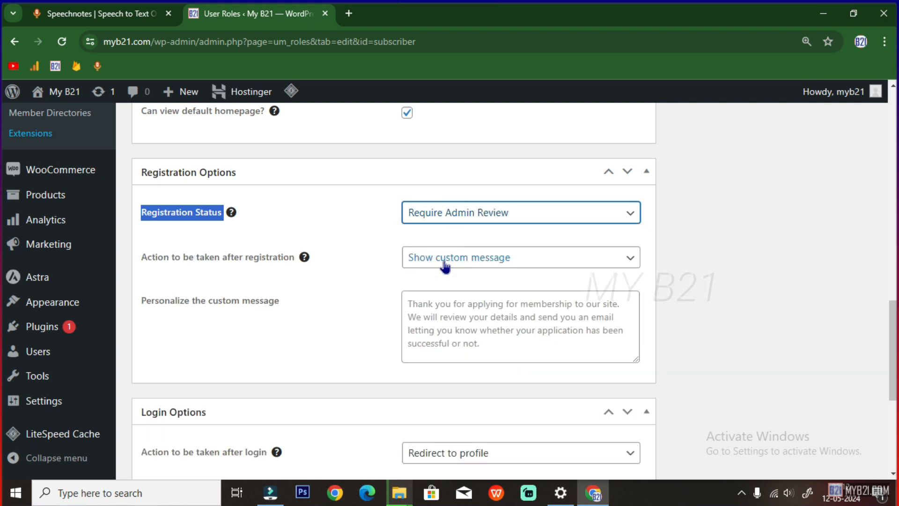
scroll(457, 227, down, 1)
scroll(457, 224, up, 10)
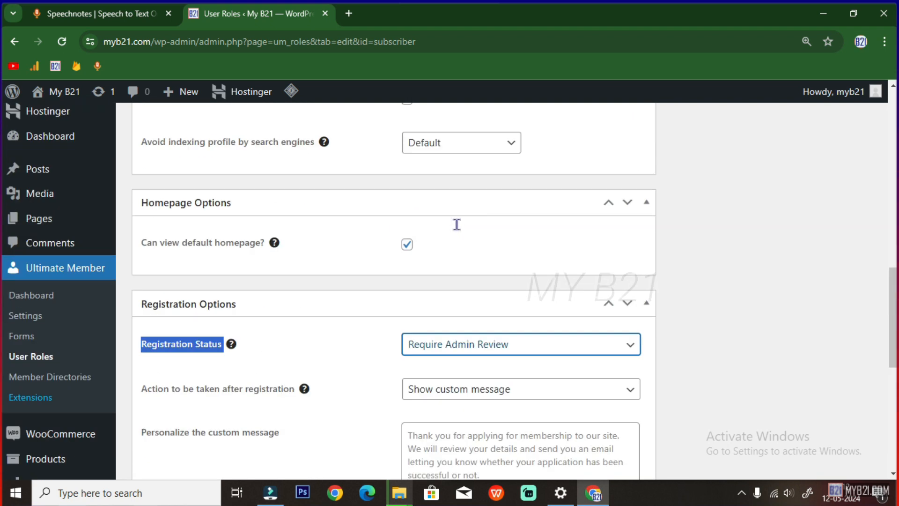
click(105, 5)
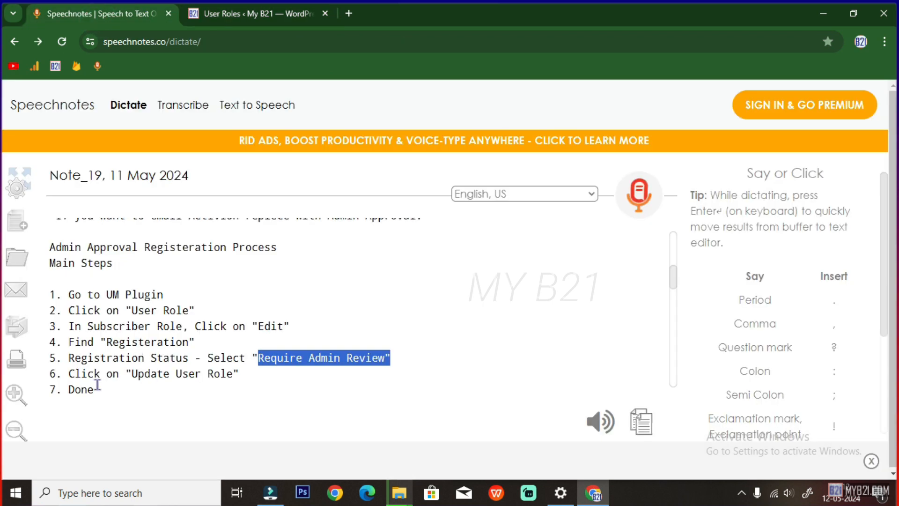
Review step 6 of the note and return to the top of the Subscriber Edit Role page
drag(71, 373, 240, 375)
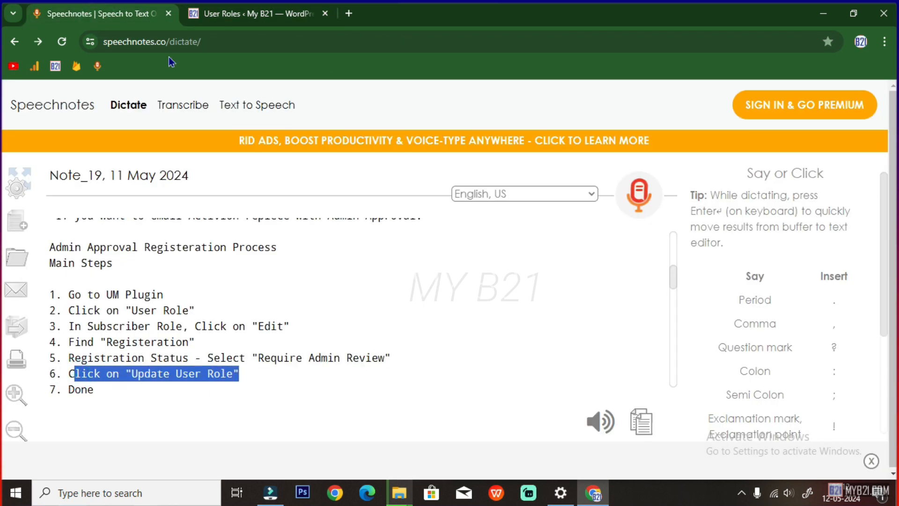
click(189, 6)
scroll(620, 201, up, 5)
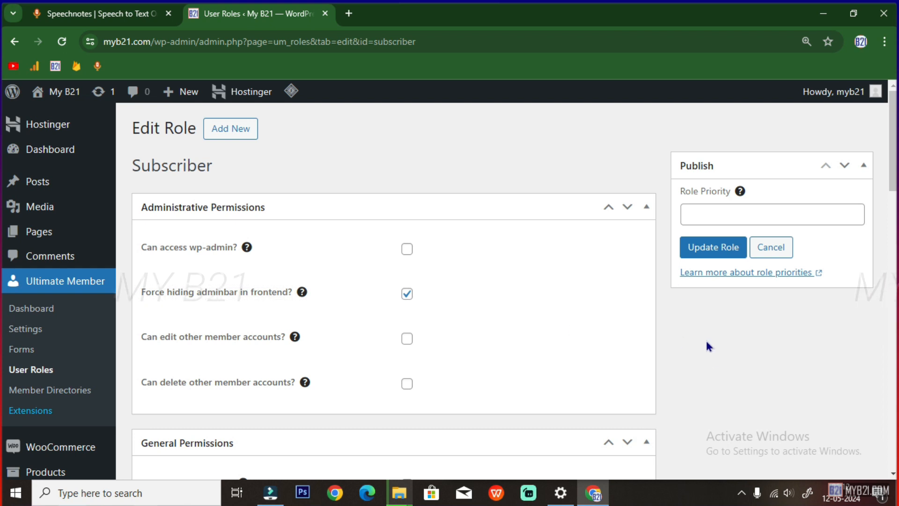
Change the Subscriber Registration Status to Require Email Activation and save with Update Role
scroll(747, 370, down, 10)
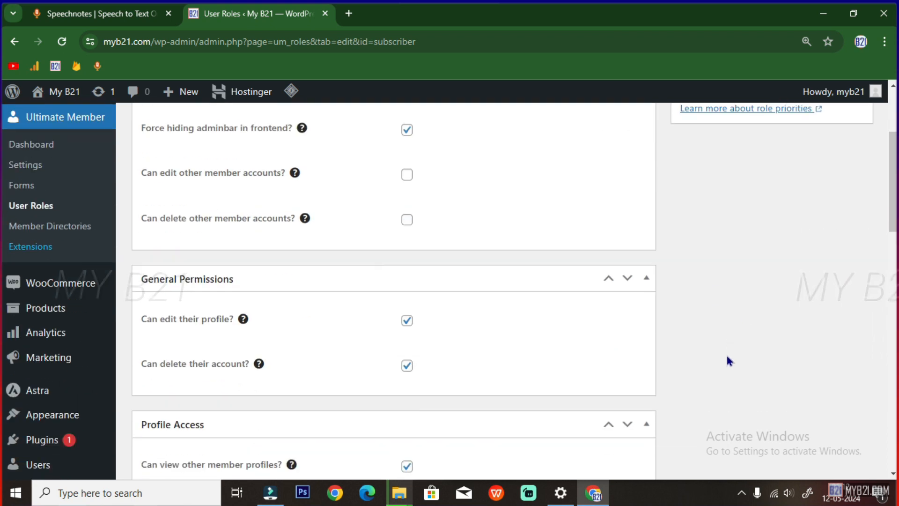
scroll(470, 376, down, 4)
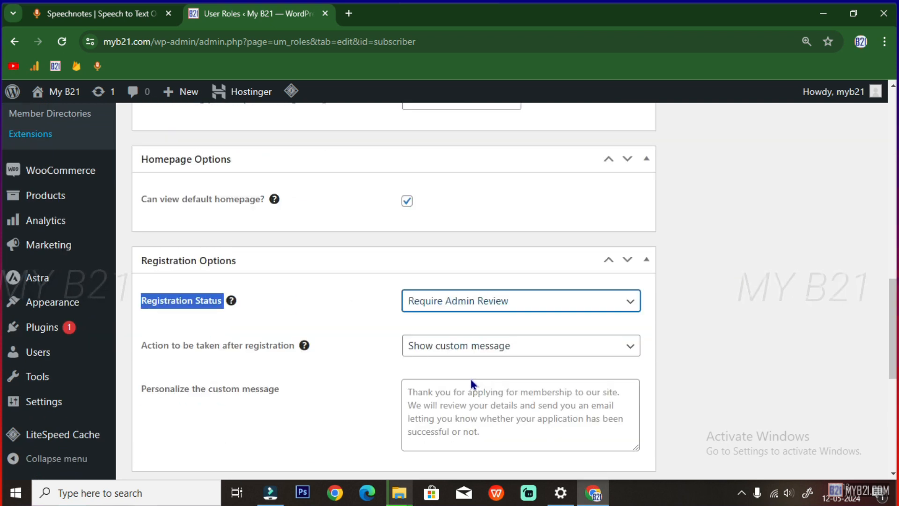
click(435, 253)
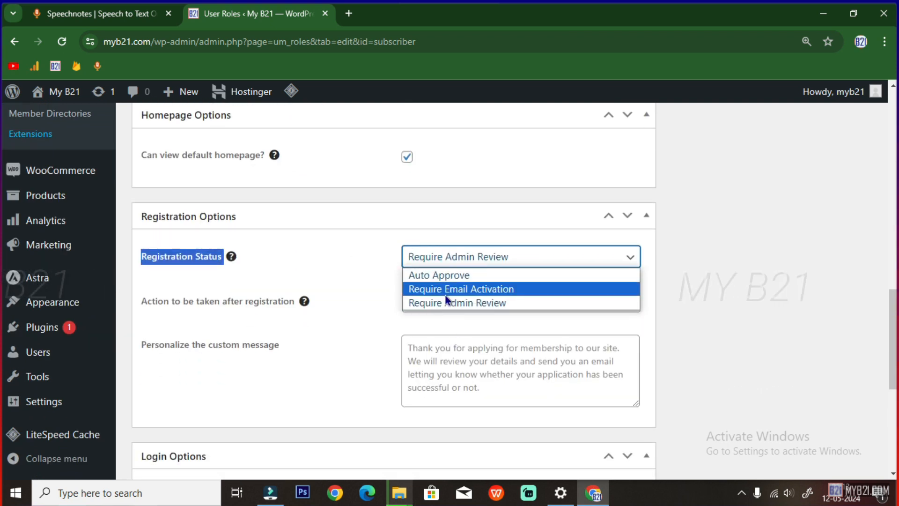
click(445, 289)
scroll(737, 293, up, 14)
scroll(737, 287, up, 2)
click(712, 247)
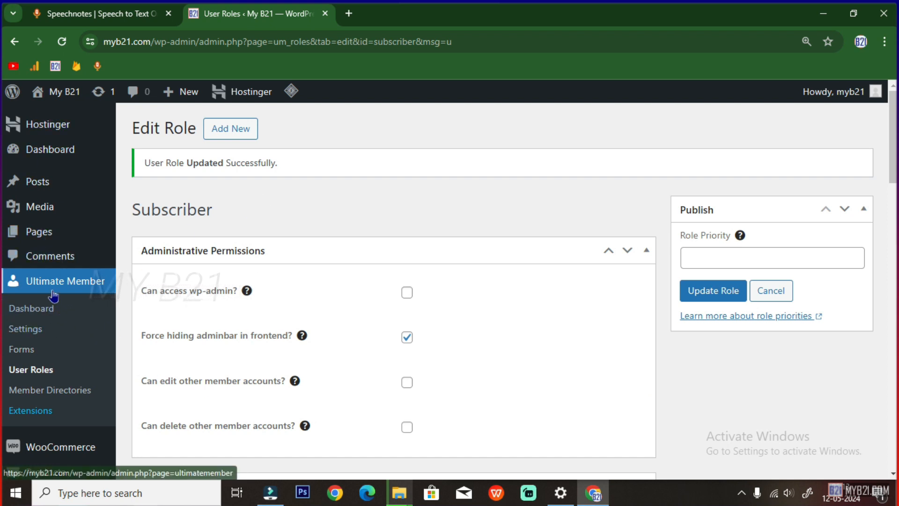
Load the Ultimate Member dashboard and select the Admin Approval Registration Process section in the note
click(34, 305)
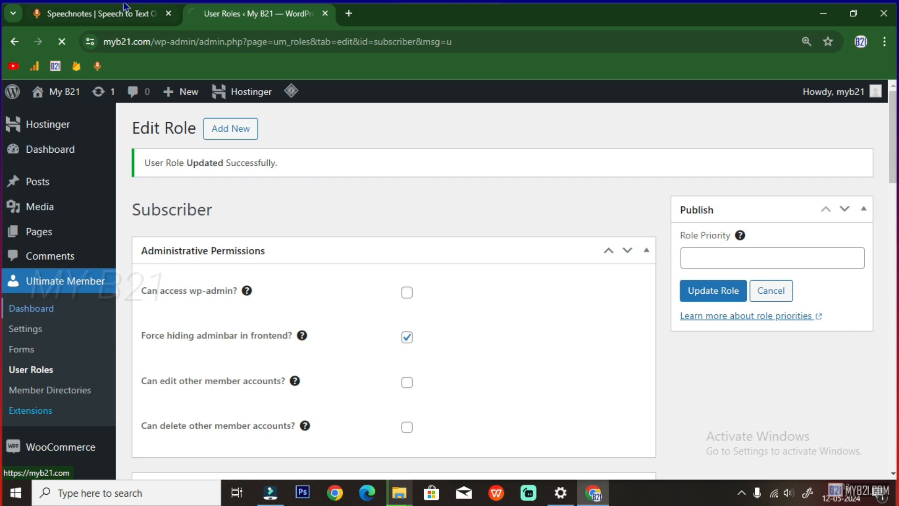
click(122, 17)
scroll(226, 314, down, 1)
scroll(223, 316, down, 1)
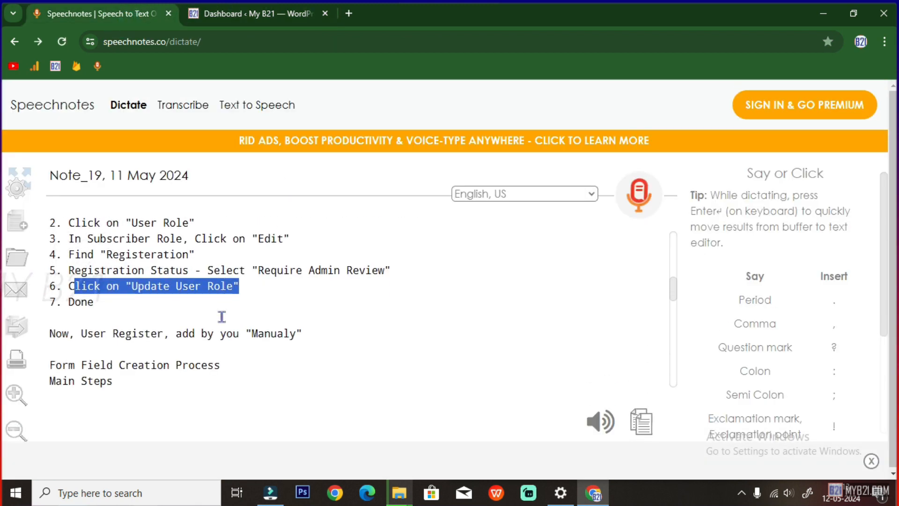
scroll(228, 331, up, 2)
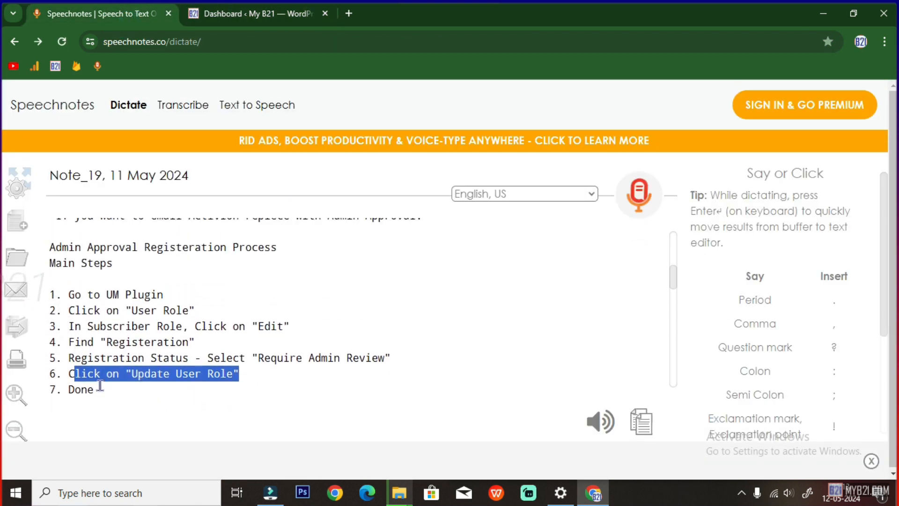
drag(99, 387, 47, 257)
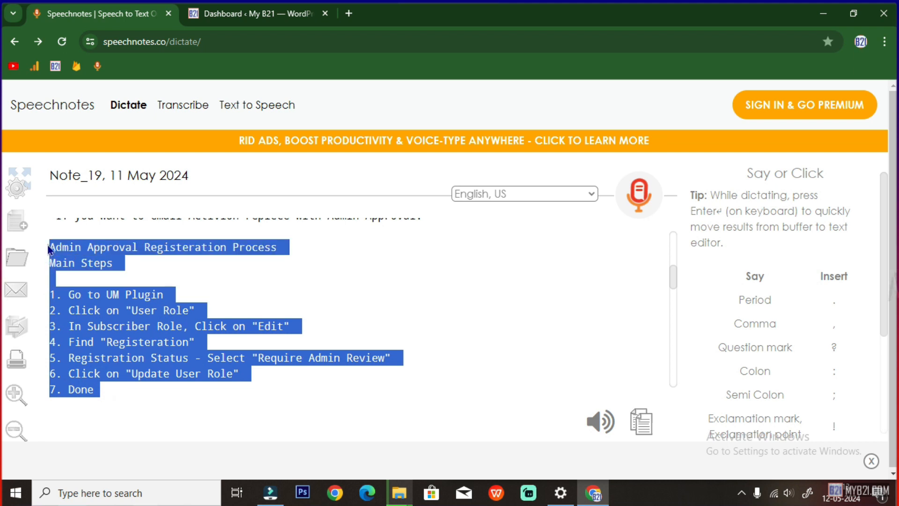
click(188, 285)
scroll(188, 285, up, 1)
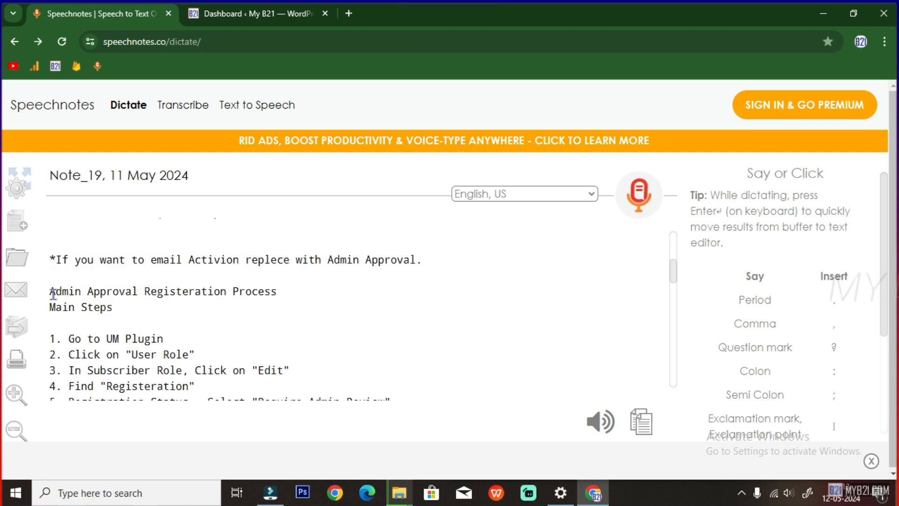
Highlight the Admin Approval heading and the words 'User Register' in the note, then return to WordPress
drag(52, 292, 271, 291)
scroll(216, 305, down, 1)
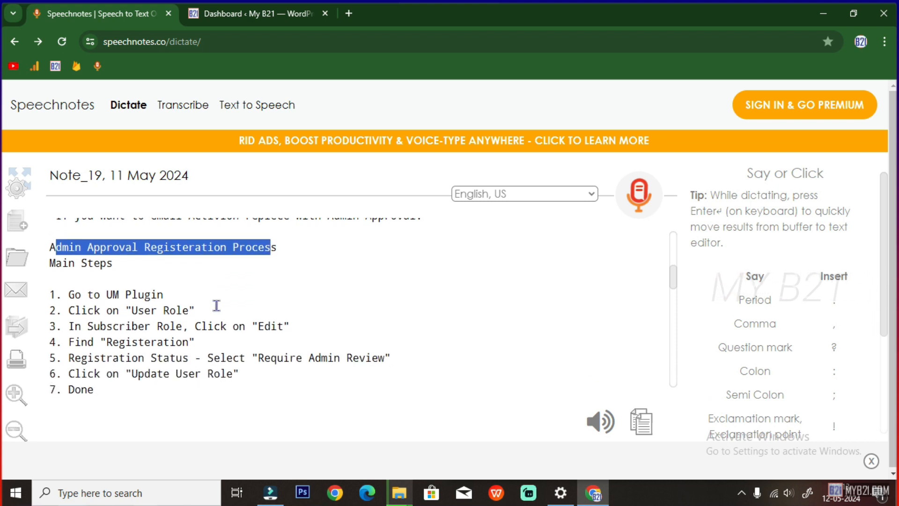
scroll(218, 302, down, 1)
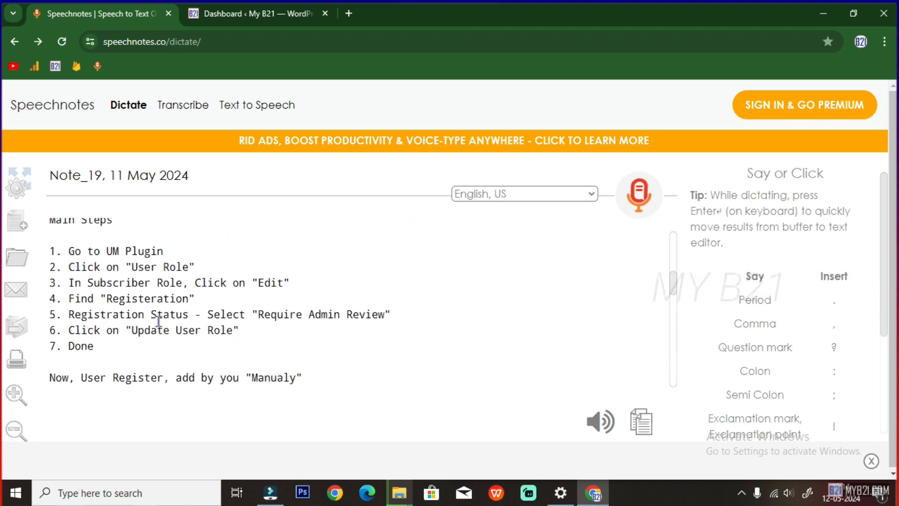
scroll(233, 346, down, 1)
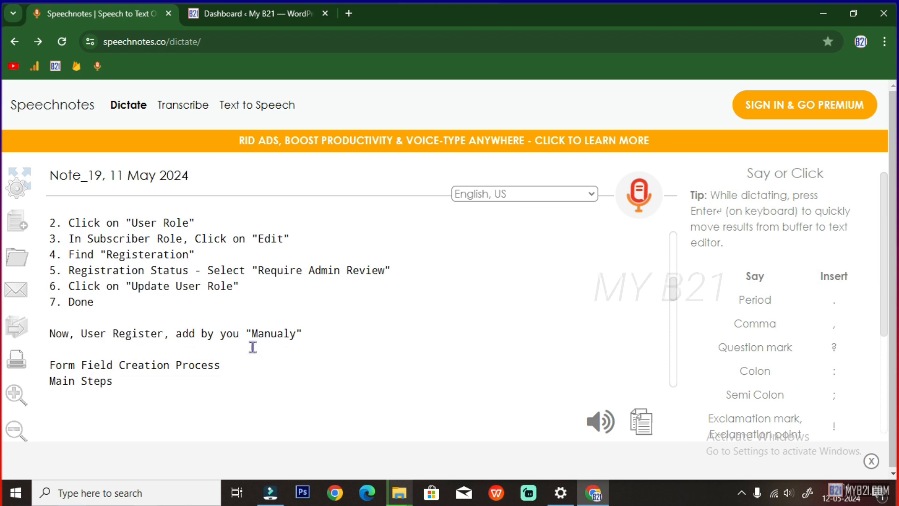
drag(81, 334, 158, 334)
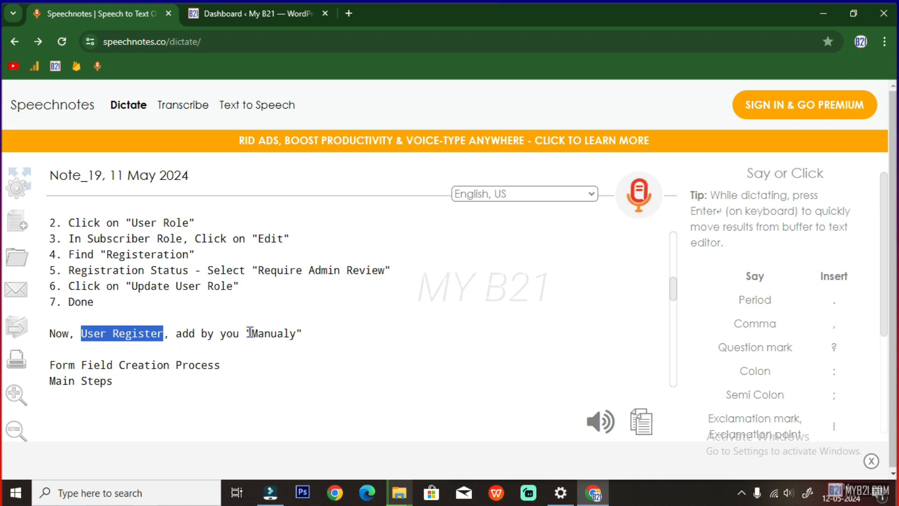
click(248, 13)
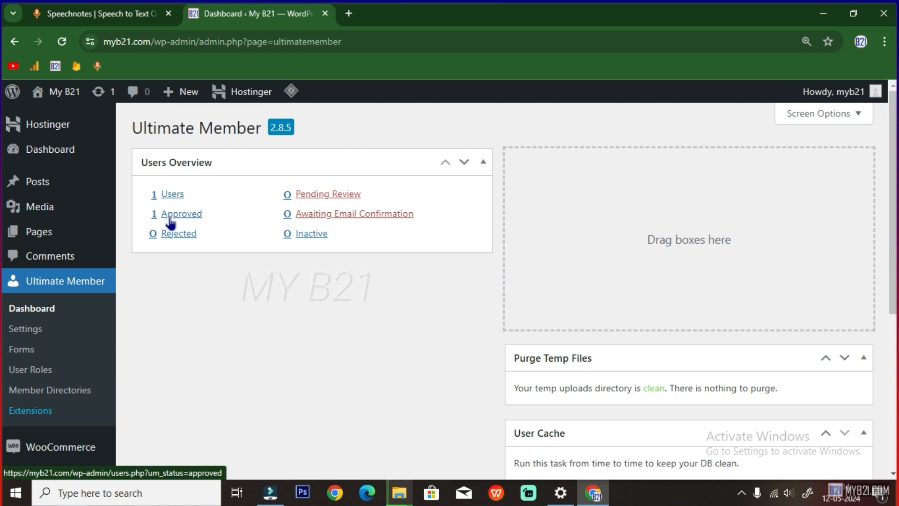
Filter the Users list to Pending Review, confirm no users are waiting, then return to the note
click(324, 200)
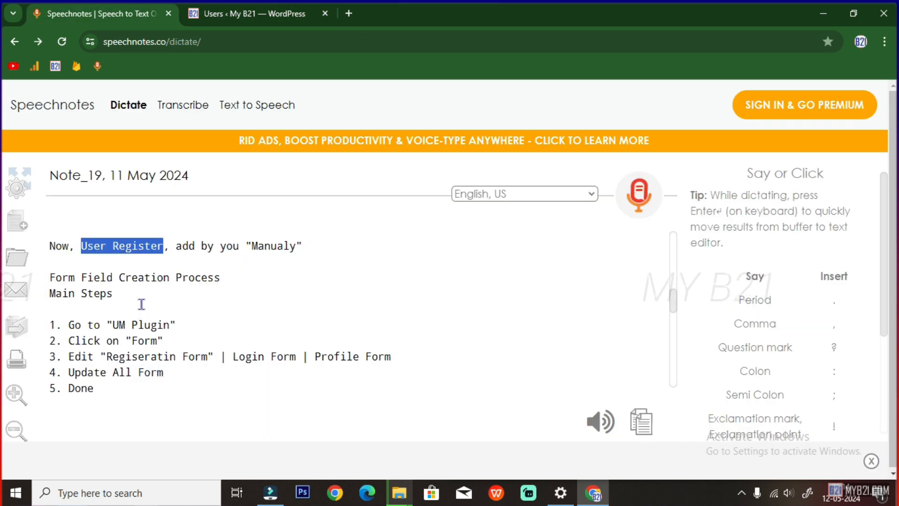
click(140, 304)
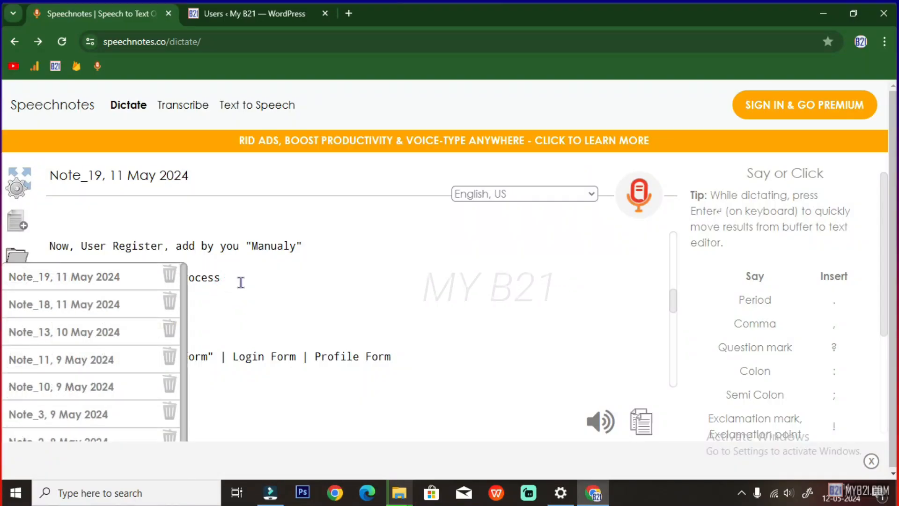
drag(241, 281, 55, 280)
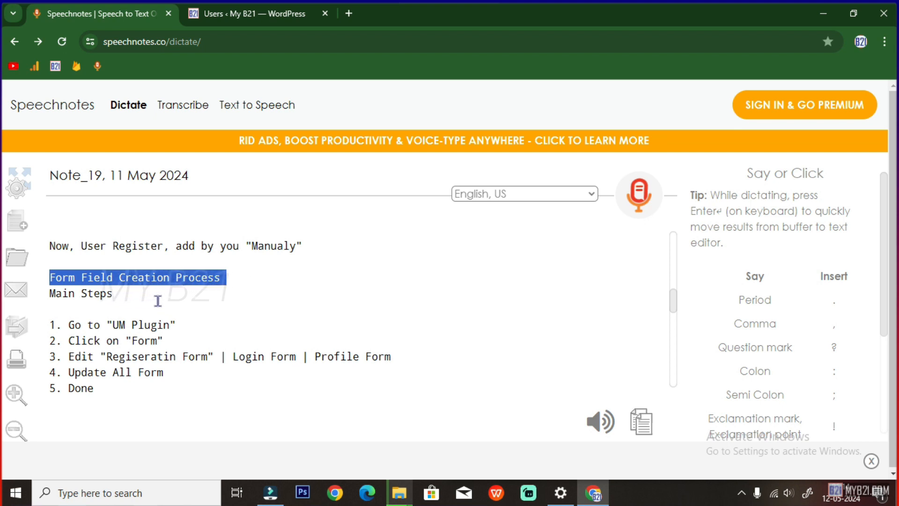
Go over the form creation steps 1–3 and the listed form names, then return to the Users page
drag(233, 356, 400, 355)
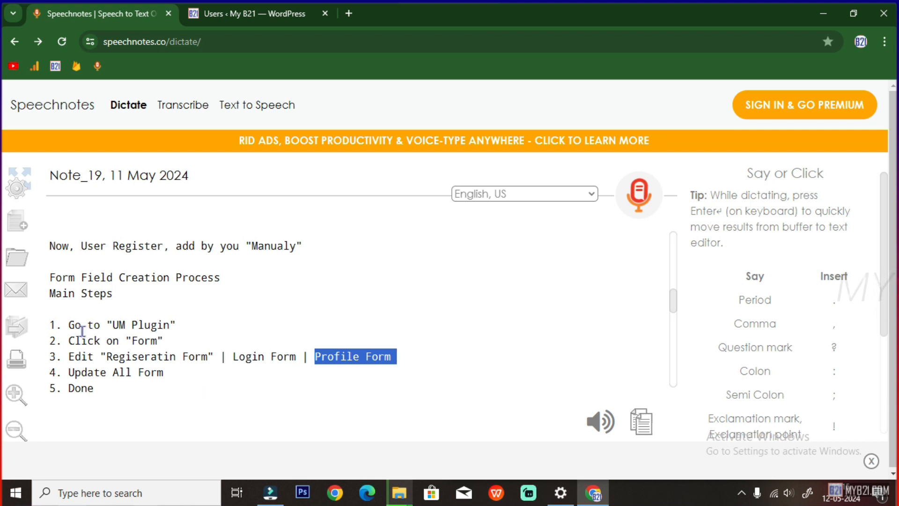
drag(69, 324, 180, 324)
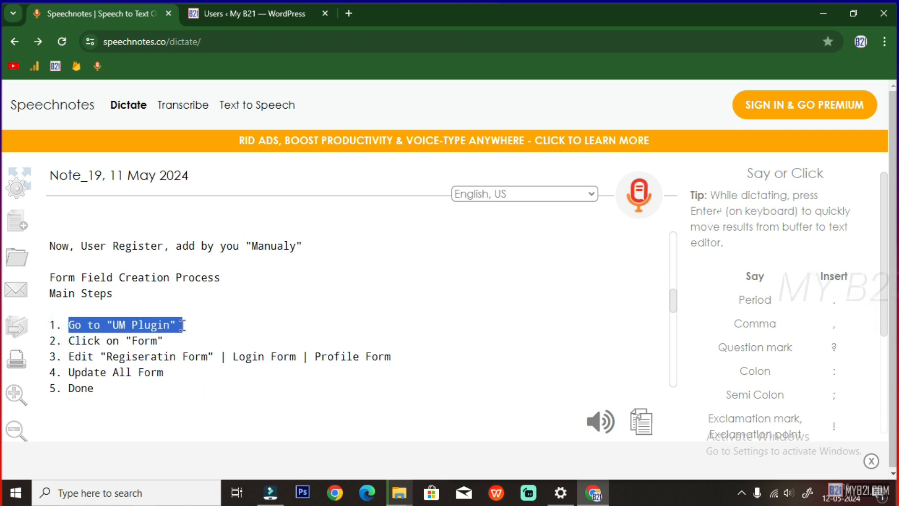
drag(69, 341, 164, 340)
click(253, 13)
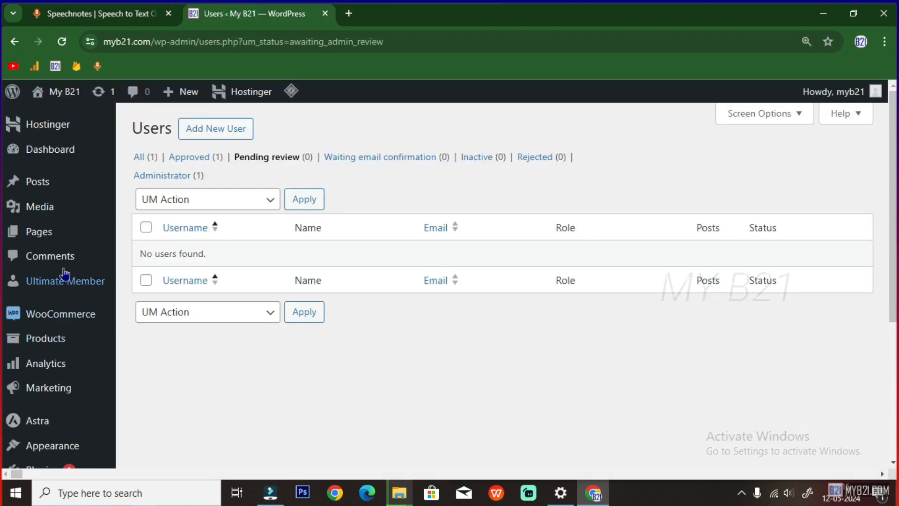
Open the Default Registration form in the Ultimate Member Forms builder
click(65, 283)
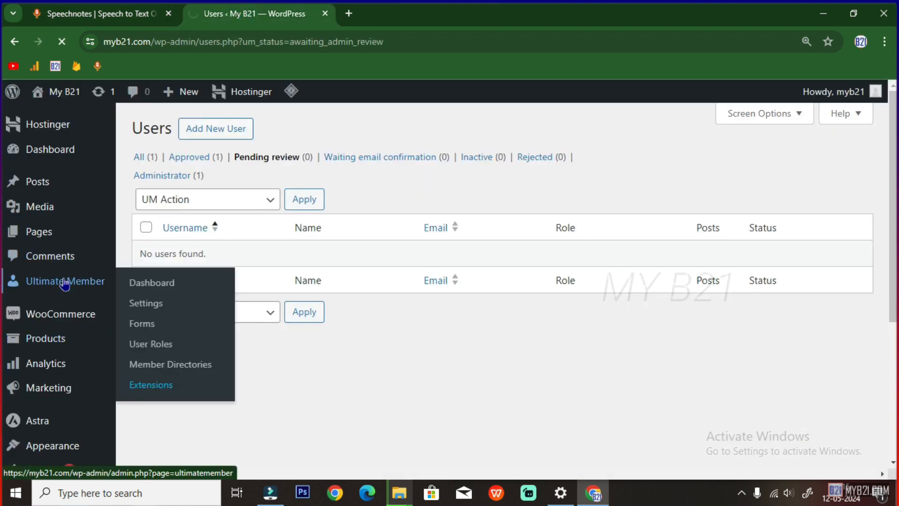
click(25, 352)
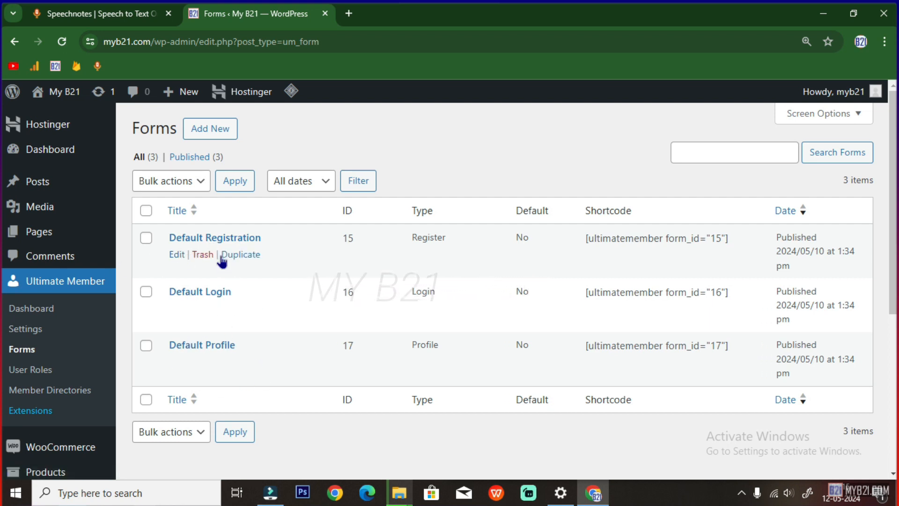
click(176, 257)
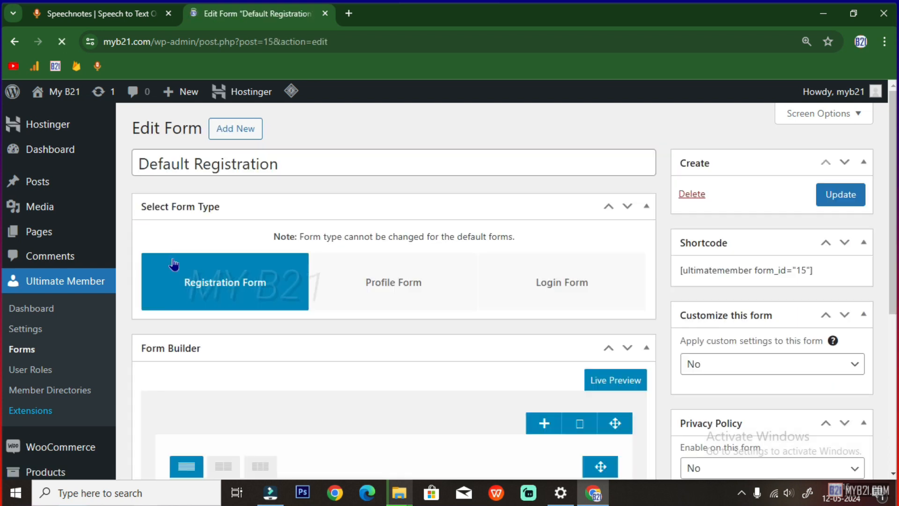
scroll(276, 299, down, 3)
scroll(278, 313, down, 1)
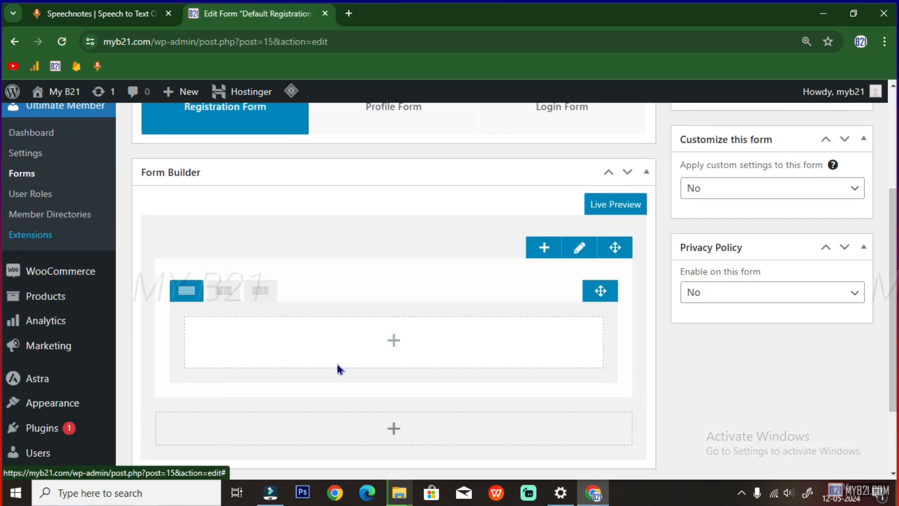
Add the predefined First Name and Last Name fields to the form's first row
click(398, 347)
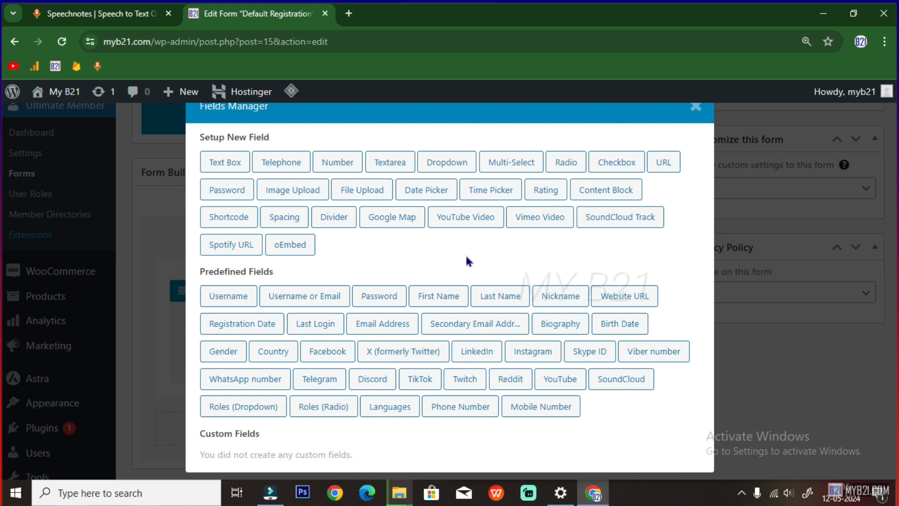
click(445, 301)
click(394, 375)
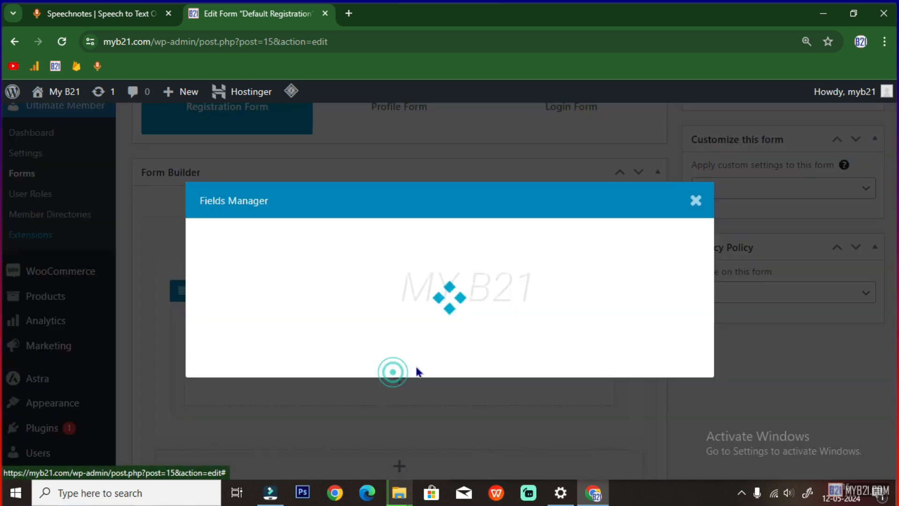
click(499, 296)
Add a second master row and place the predefined Username field in it
scroll(445, 337, down, 2)
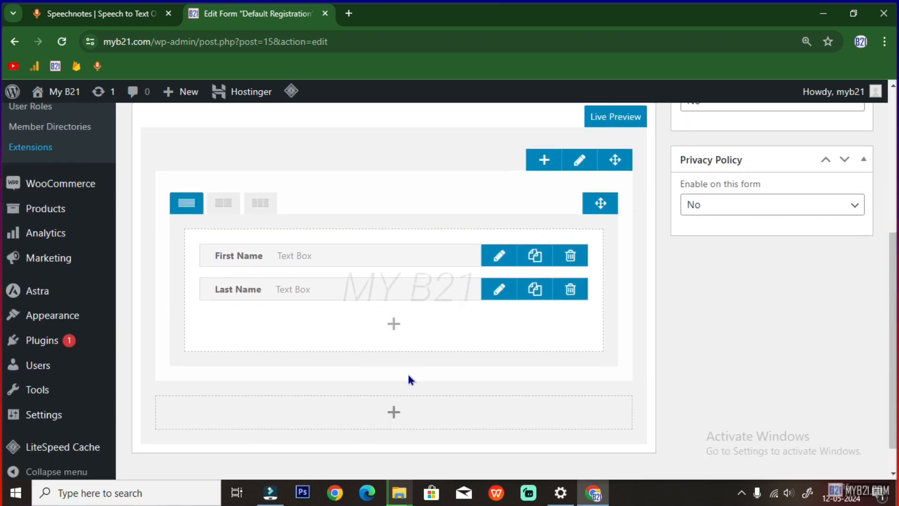
click(394, 414)
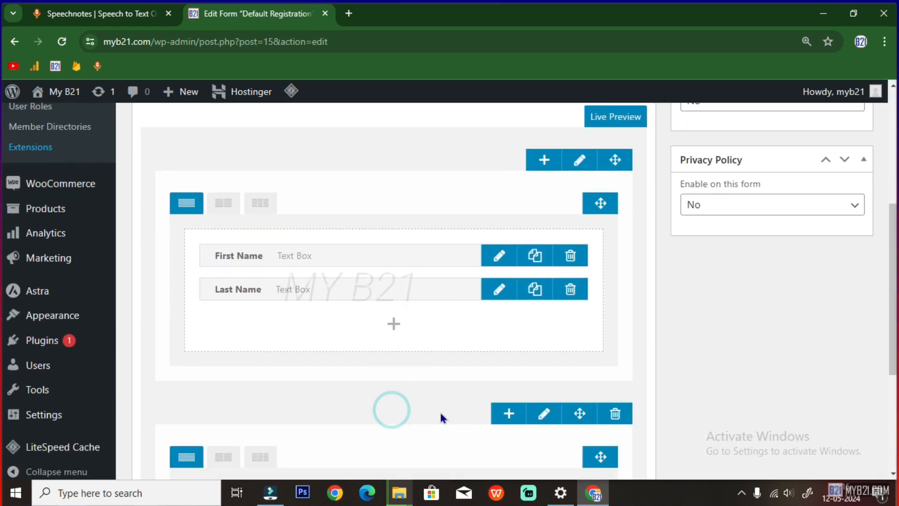
scroll(514, 375, down, 3)
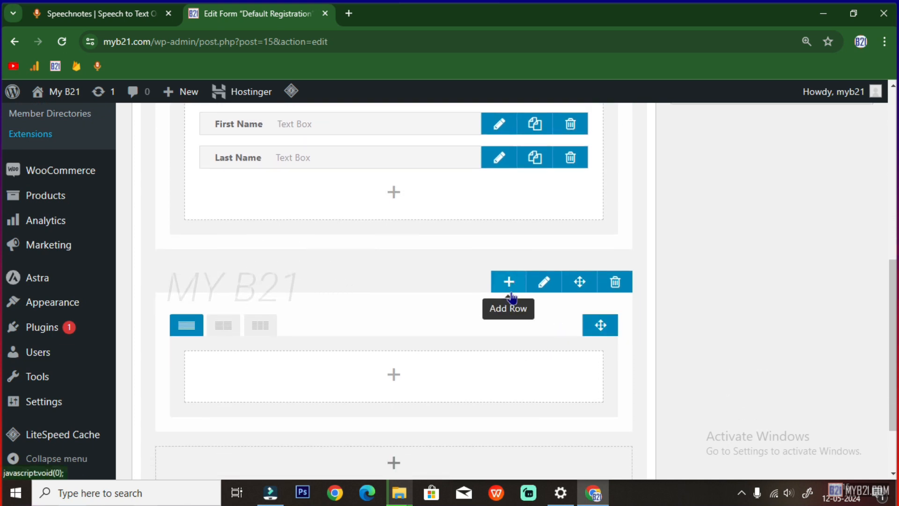
click(394, 377)
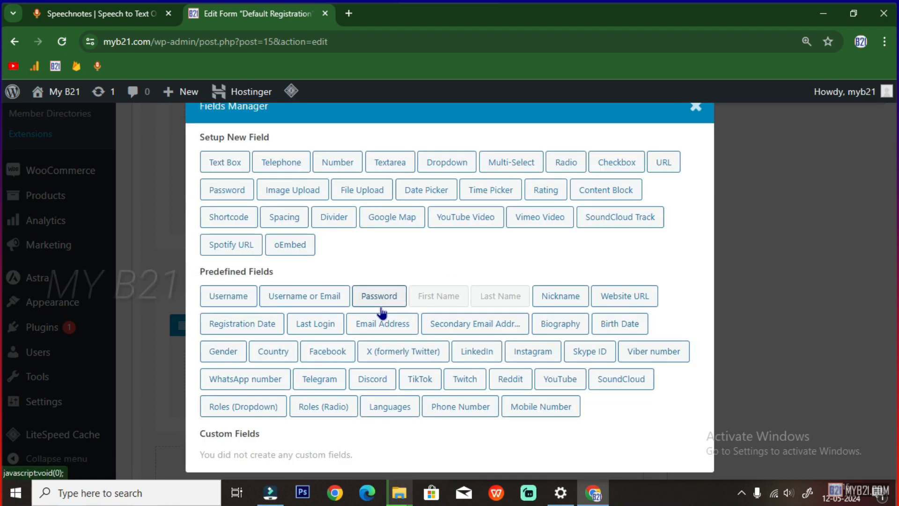
click(237, 302)
Add the predefined Email Address and Password fields below Username
scroll(345, 363, down, 1)
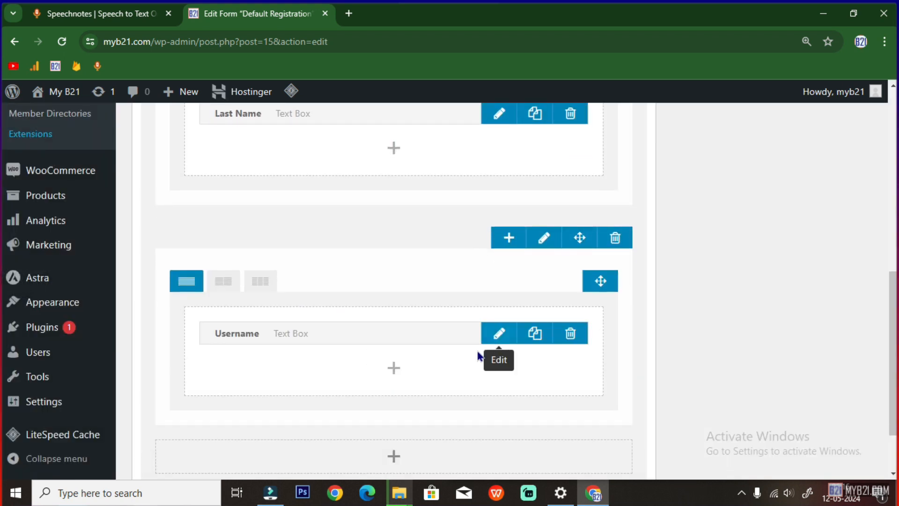
click(394, 367)
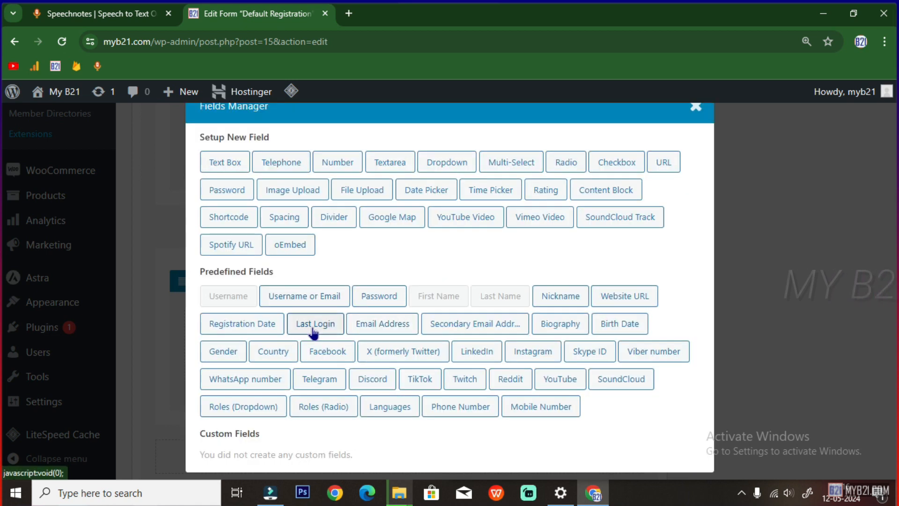
click(374, 323)
scroll(392, 352, down, 1)
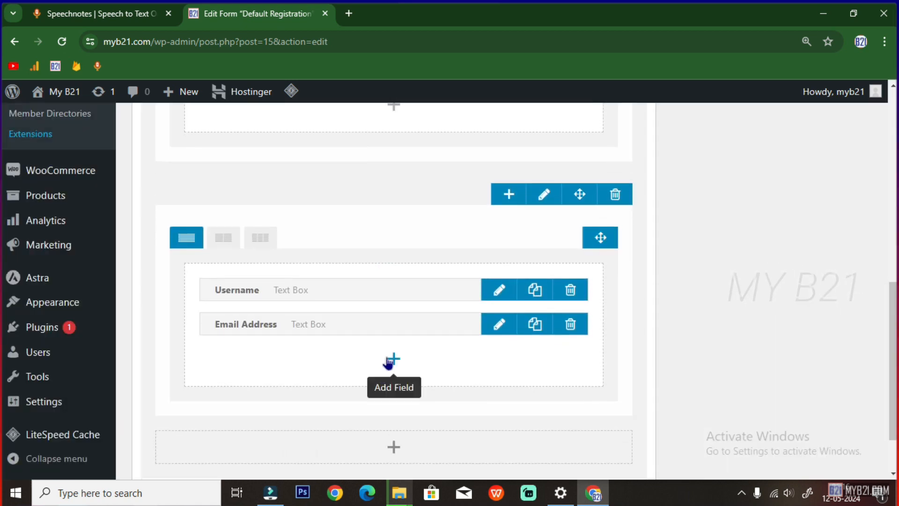
click(393, 360)
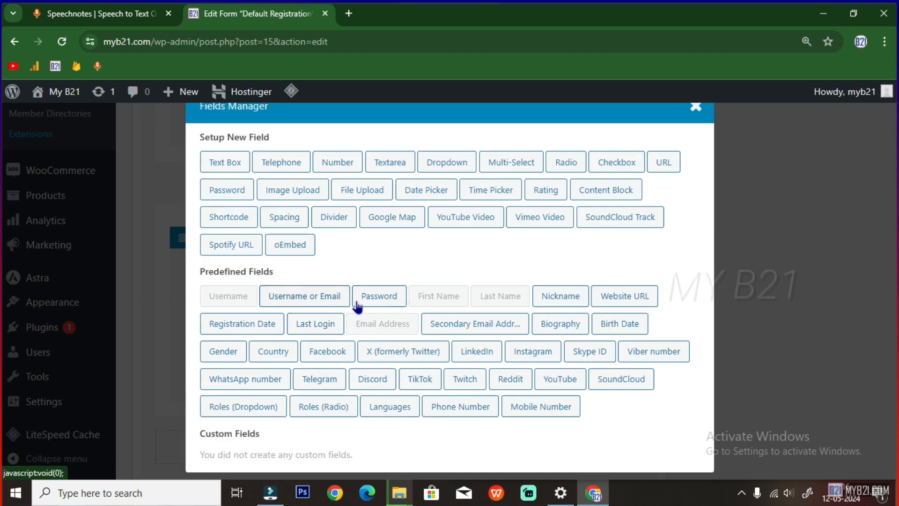
click(377, 296)
Add a third master row below the second one
scroll(389, 360, down, 2)
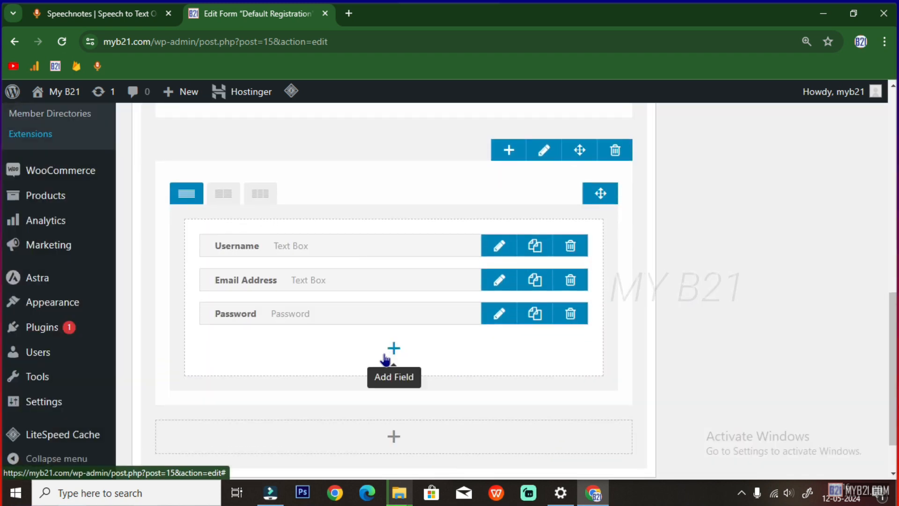
scroll(386, 365, down, 1)
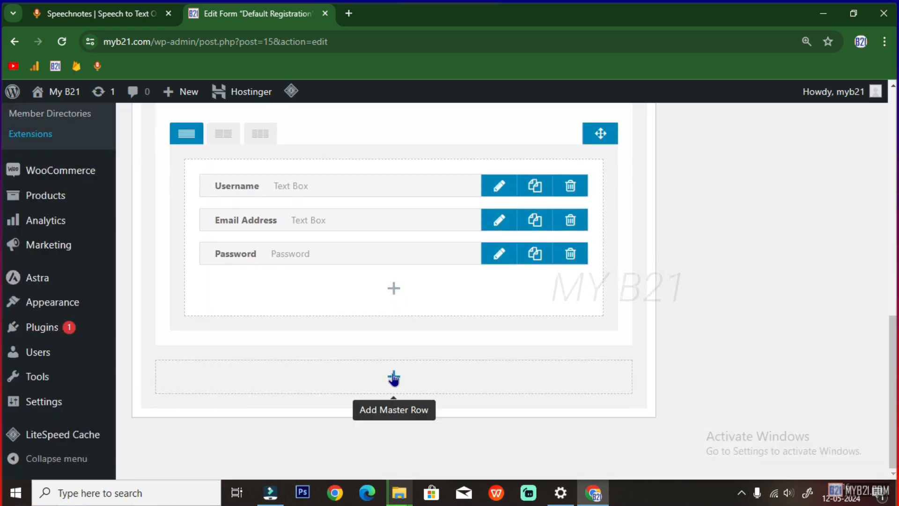
click(393, 377)
Put the predefined Biography field in the third row, with Birth Date below it
scroll(392, 370, down, 3)
click(396, 338)
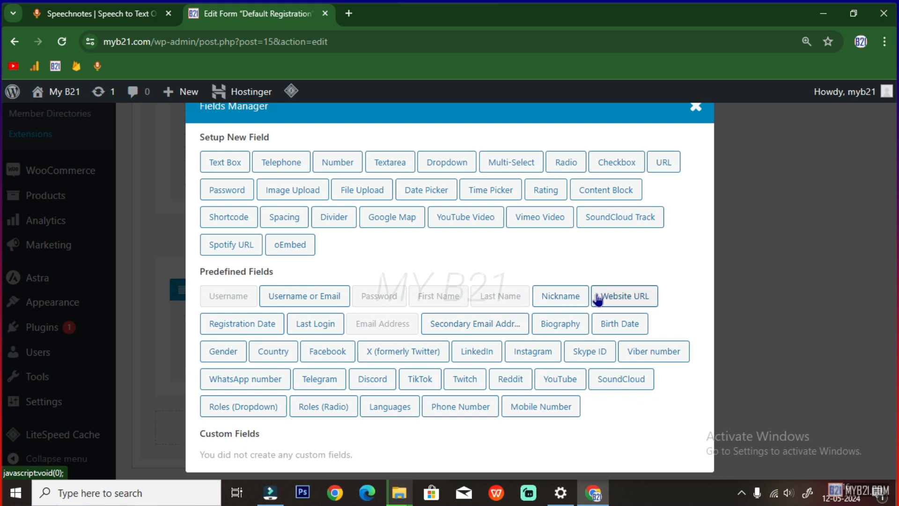
click(563, 328)
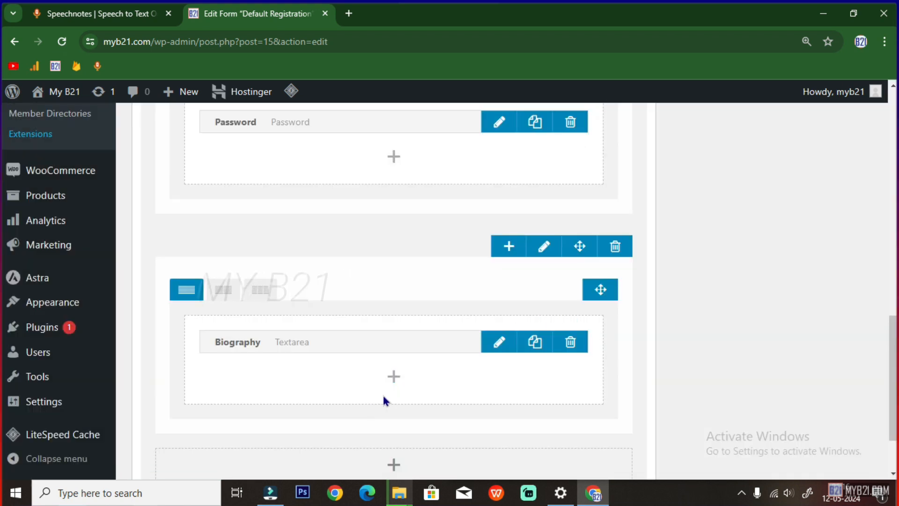
click(398, 379)
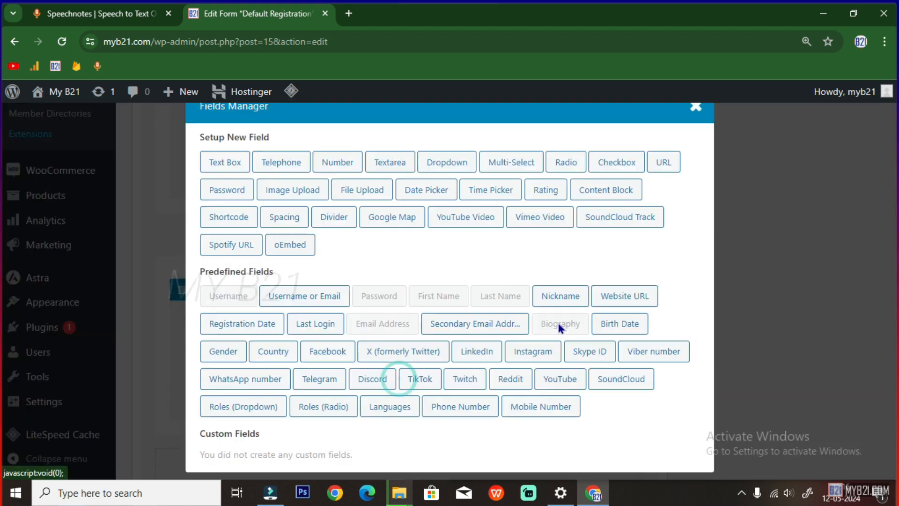
click(618, 323)
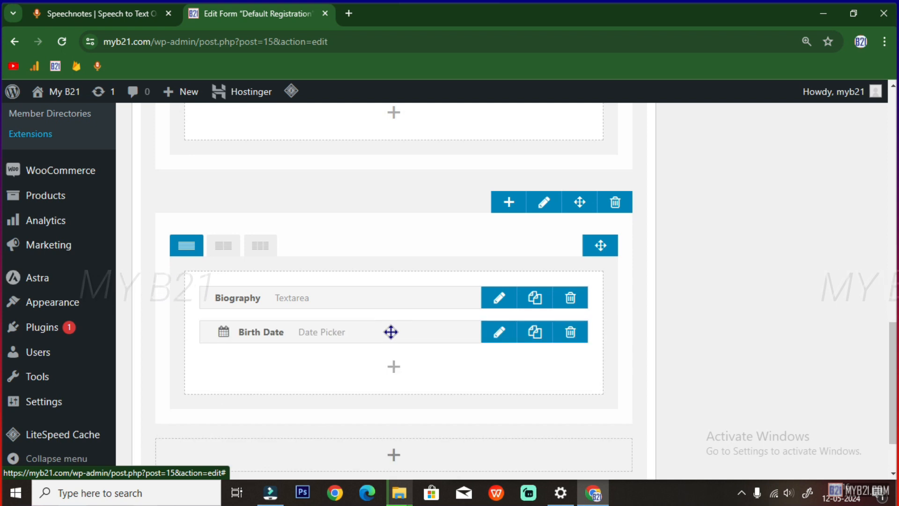
Add the predefined Gender and Country fields below Birth Date
click(394, 365)
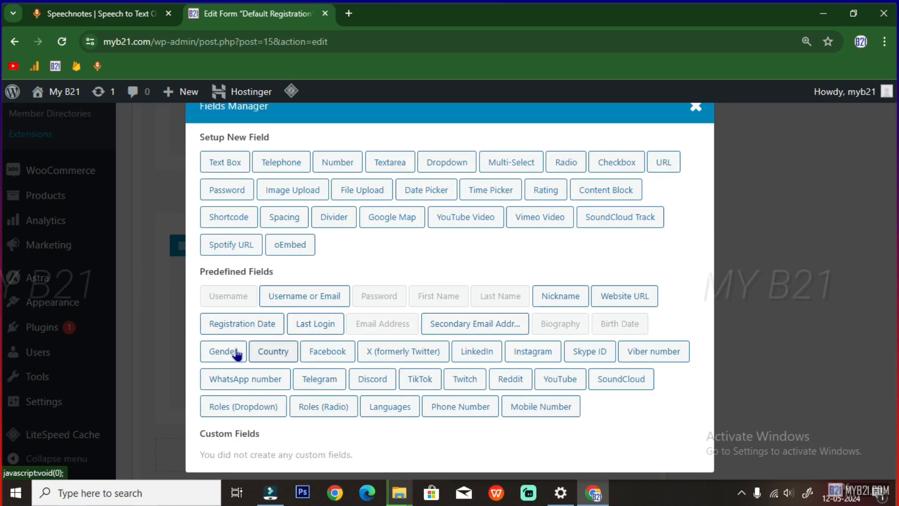
click(235, 351)
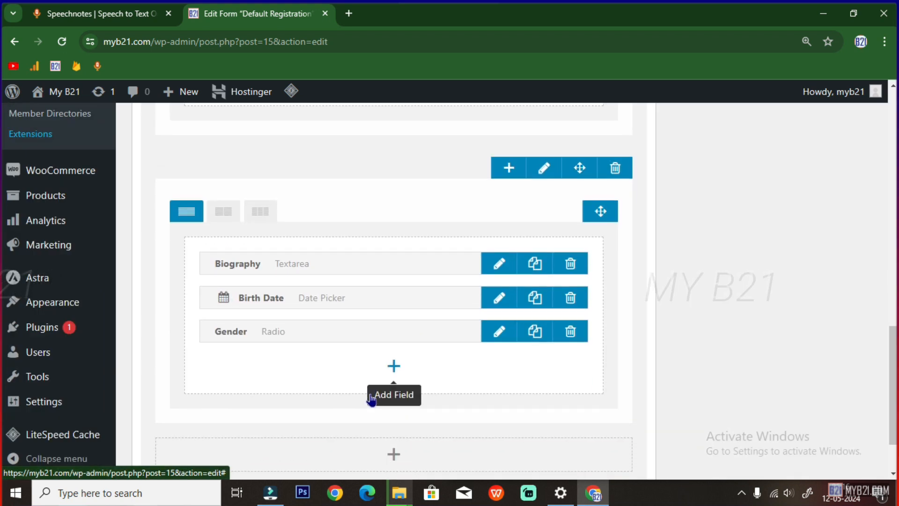
click(393, 365)
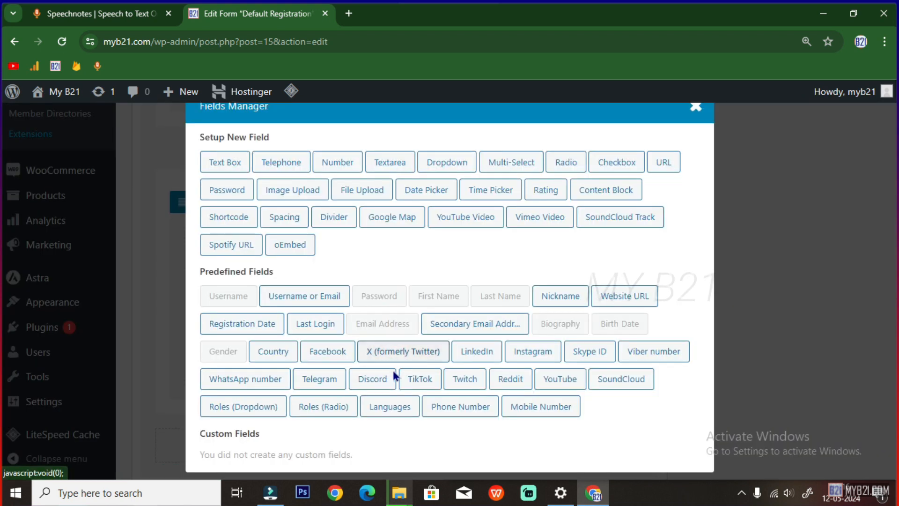
click(281, 352)
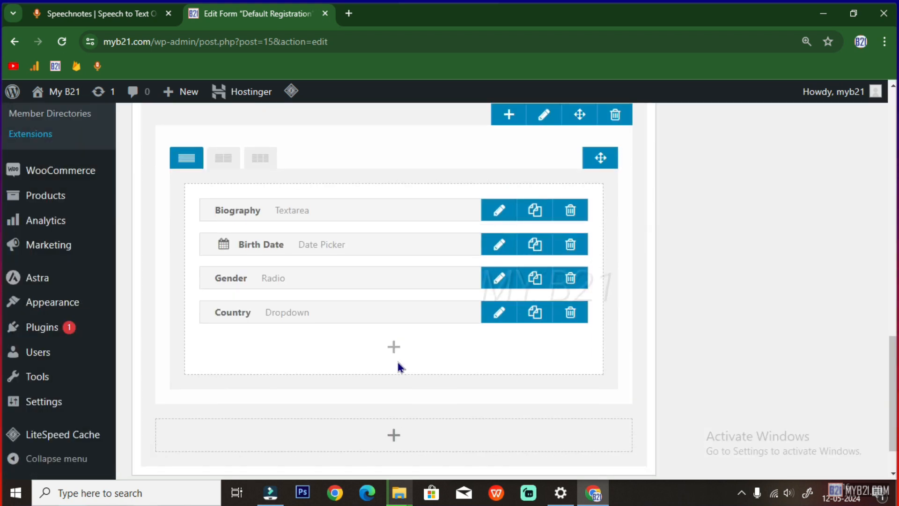
Add a new empty fourth row at the bottom of the form
scroll(393, 383, down, 1)
click(392, 391)
scroll(413, 405, down, 2)
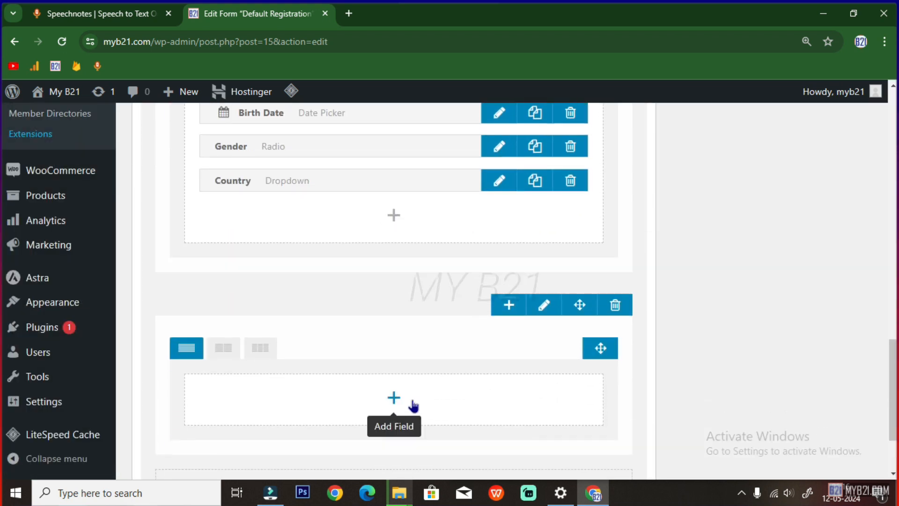
In the fourth row, add the predefined WhatsApp number field, then Phone Number below it
click(392, 398)
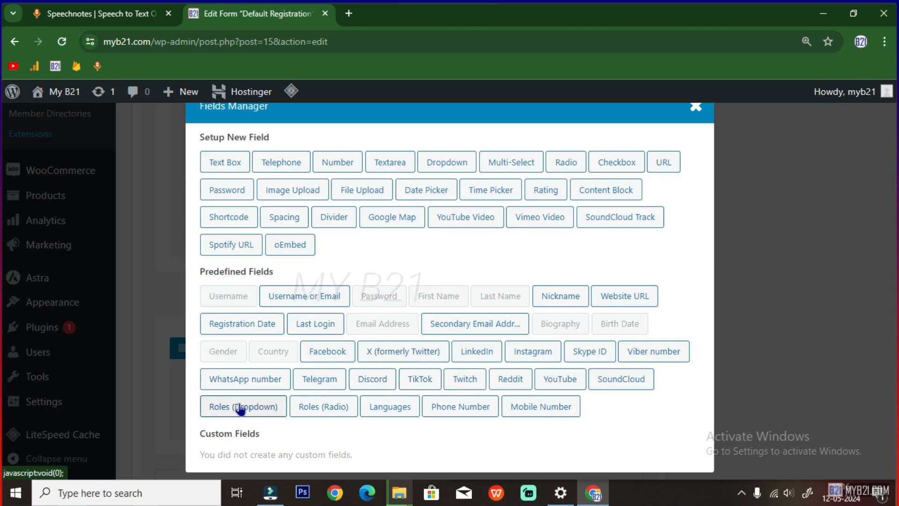
click(257, 380)
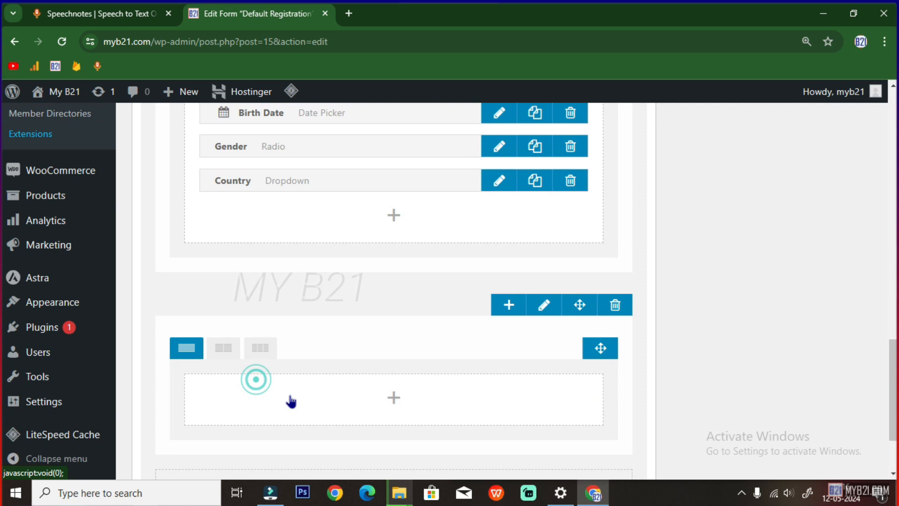
click(393, 437)
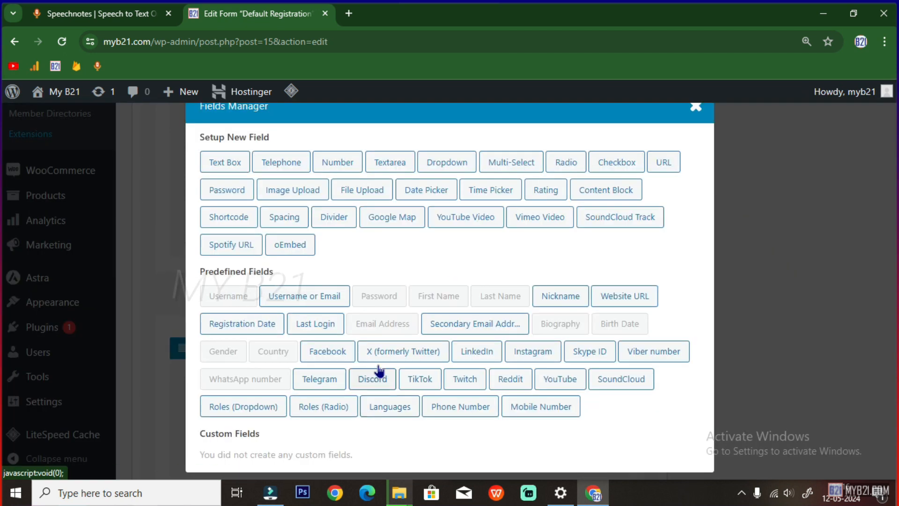
click(461, 406)
scroll(393, 372, up, 4)
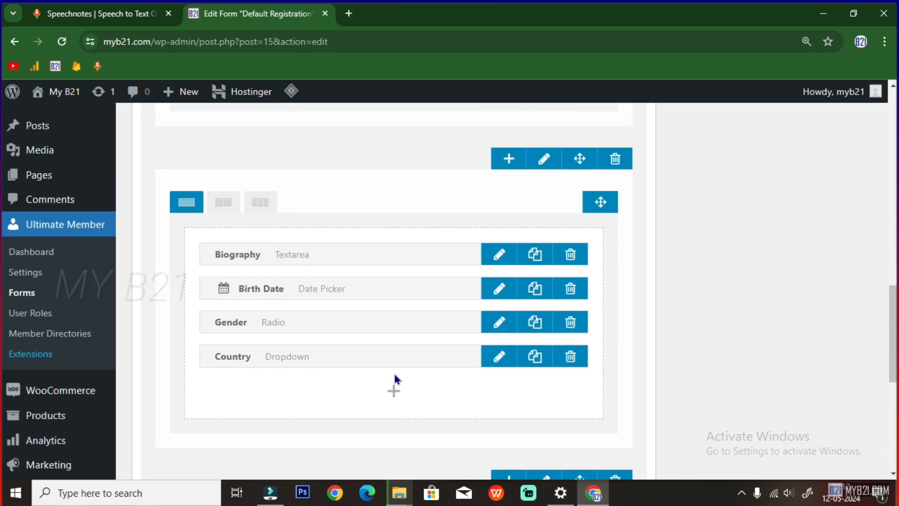
scroll(393, 371, up, 10)
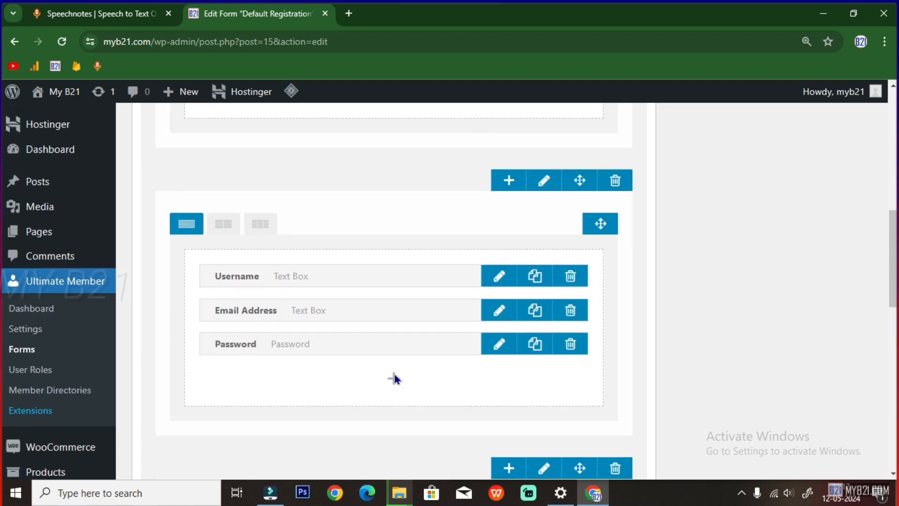
scroll(394, 375, up, 3)
scroll(361, 345, down, 3)
scroll(363, 349, up, 2)
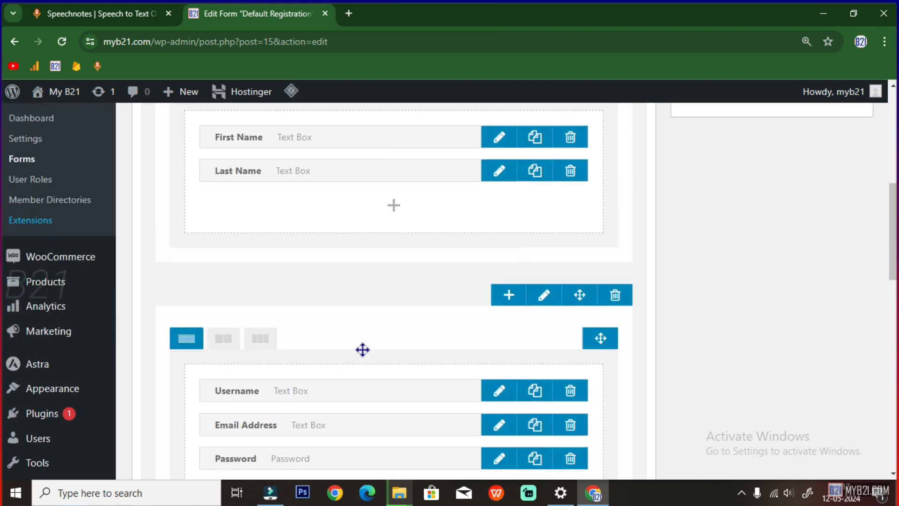
scroll(363, 349, down, 2)
scroll(364, 349, up, 3)
scroll(363, 354, down, 3)
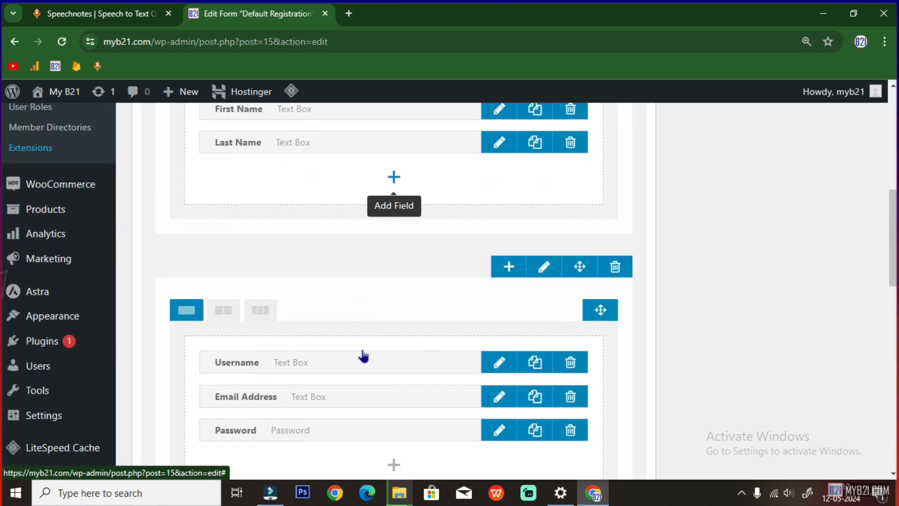
scroll(363, 355, up, 3)
scroll(353, 337, up, 2)
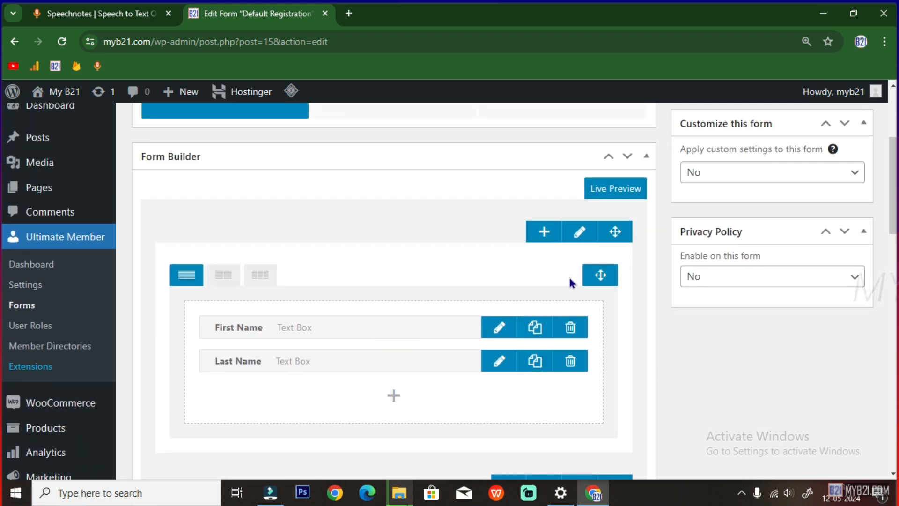
Enable a 'Personal Information' heading on the First Name row with a #000080 background
click(579, 234)
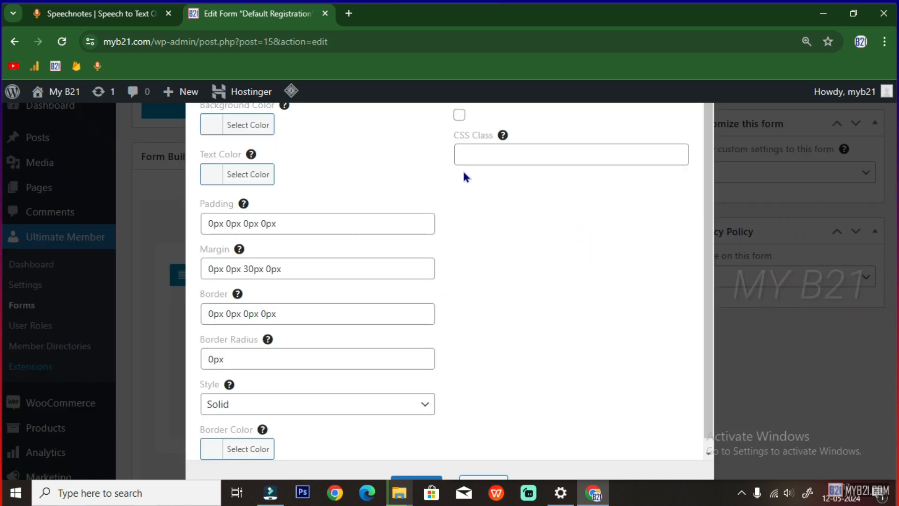
click(459, 115)
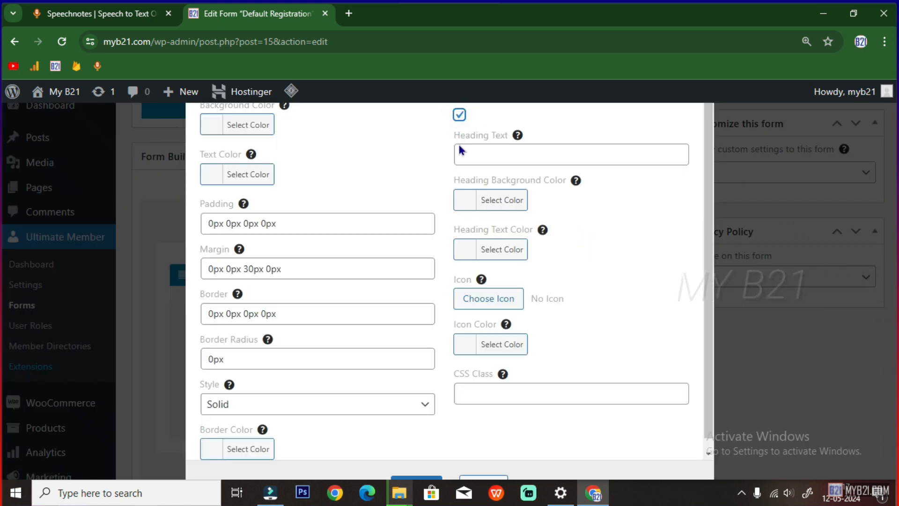
click(471, 158)
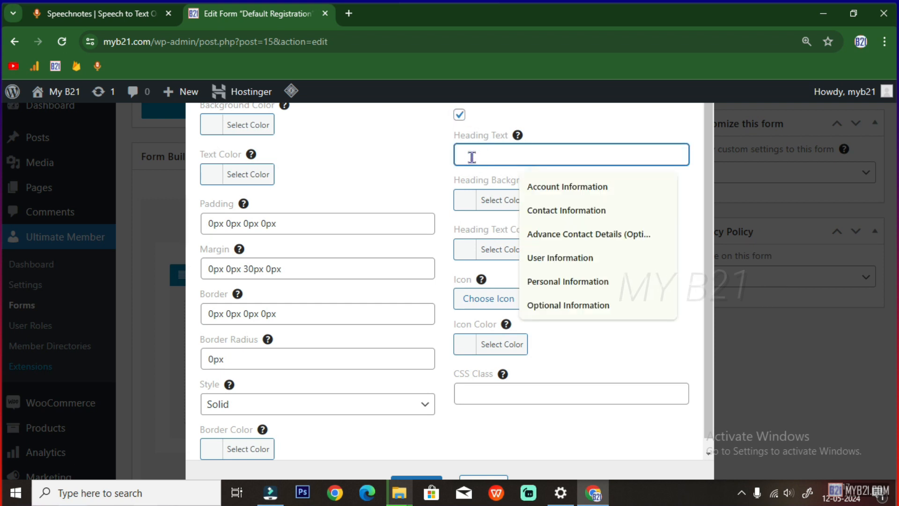
click(567, 281)
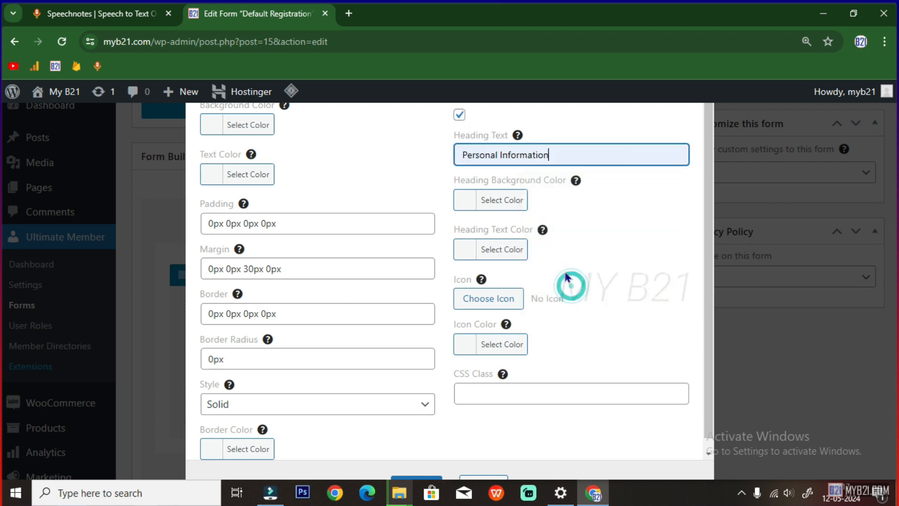
scroll(534, 208, down, 1)
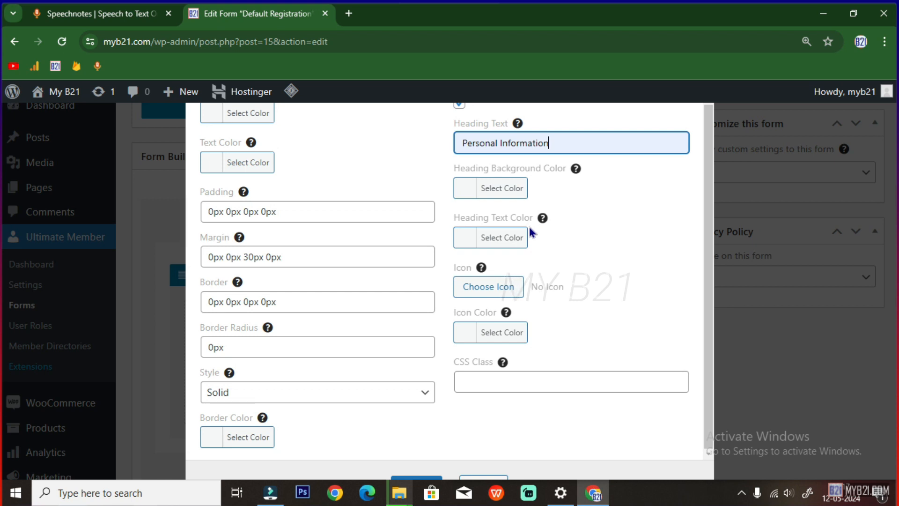
click(468, 187)
click(547, 187)
click(567, 243)
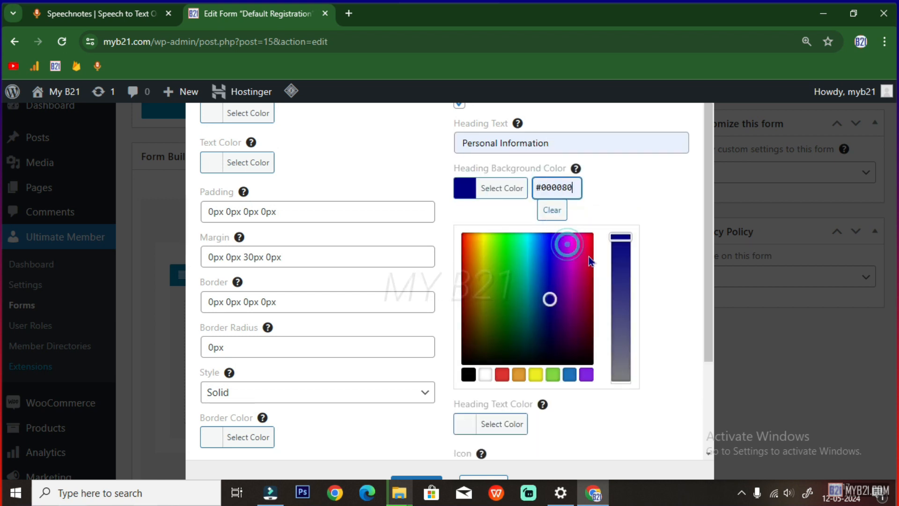
Give that heading the right-arrow icon and save the row settings
scroll(656, 276, down, 3)
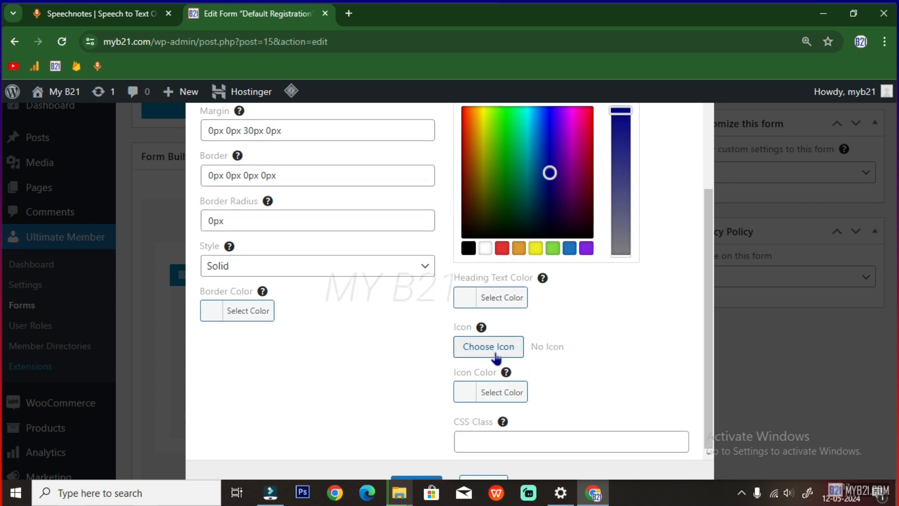
click(494, 349)
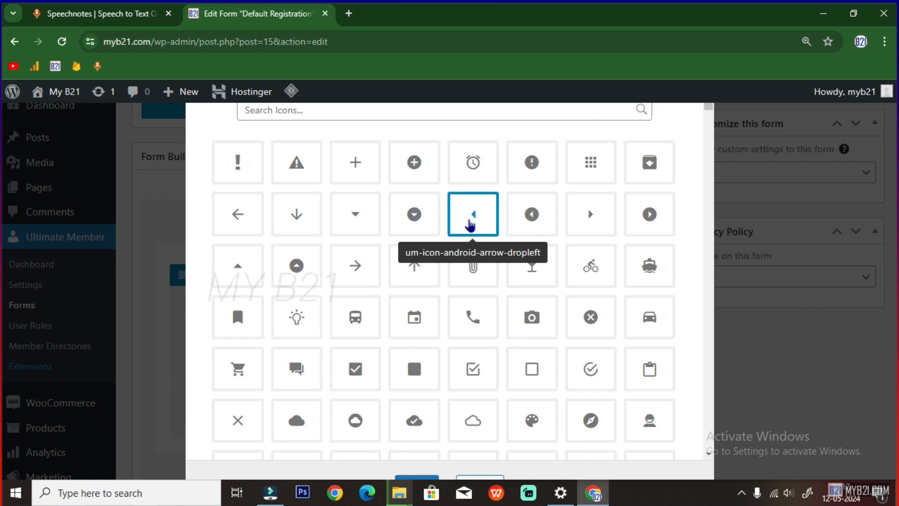
click(580, 218)
scroll(412, 420, down, 2)
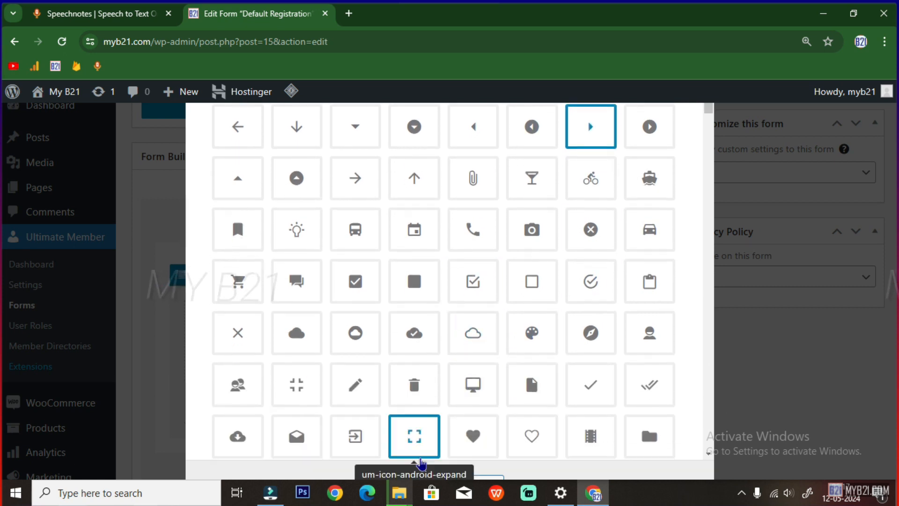
click(412, 482)
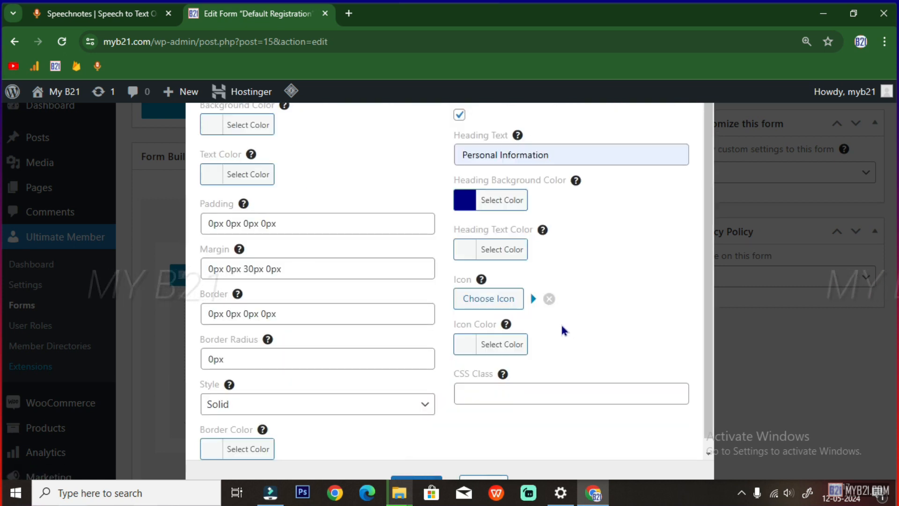
click(402, 482)
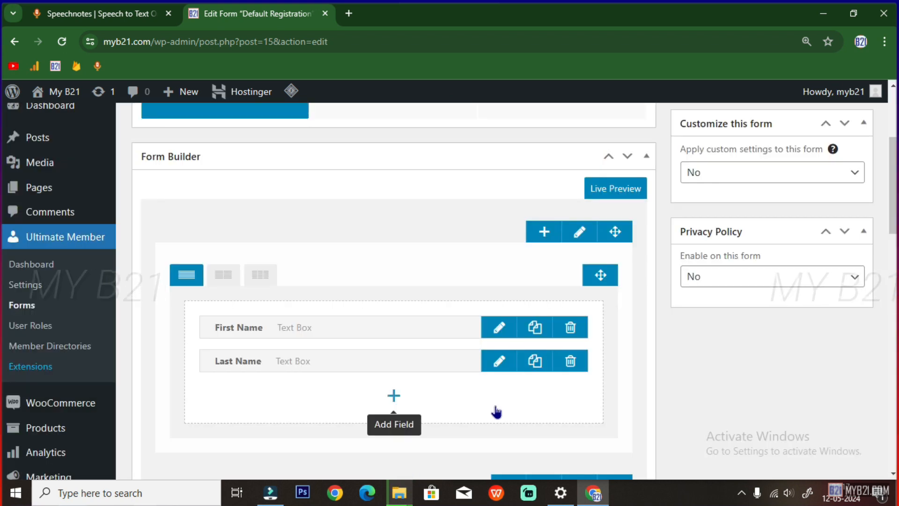
scroll(405, 386, up, 2)
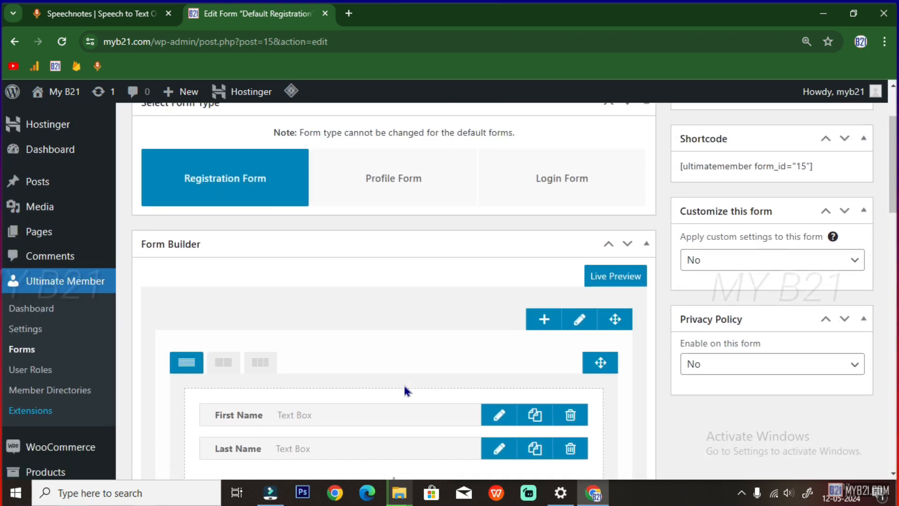
scroll(480, 348, down, 1)
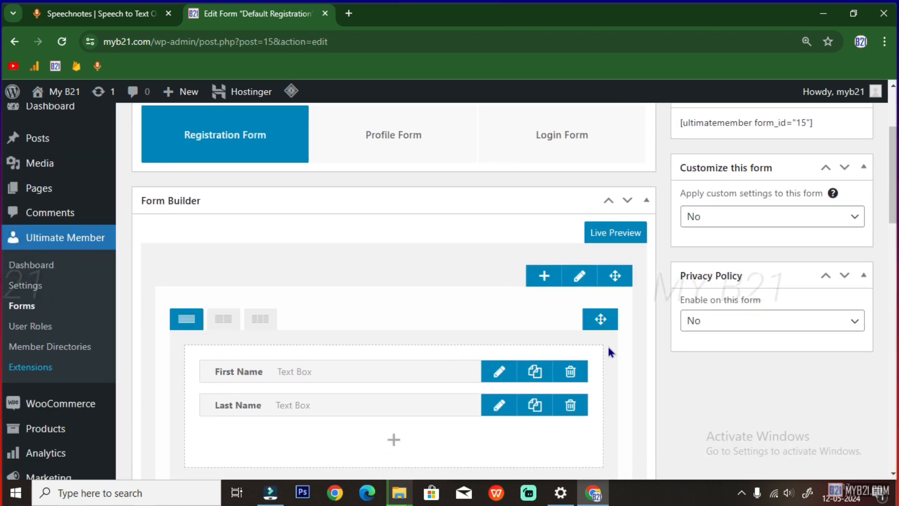
scroll(610, 352, down, 2)
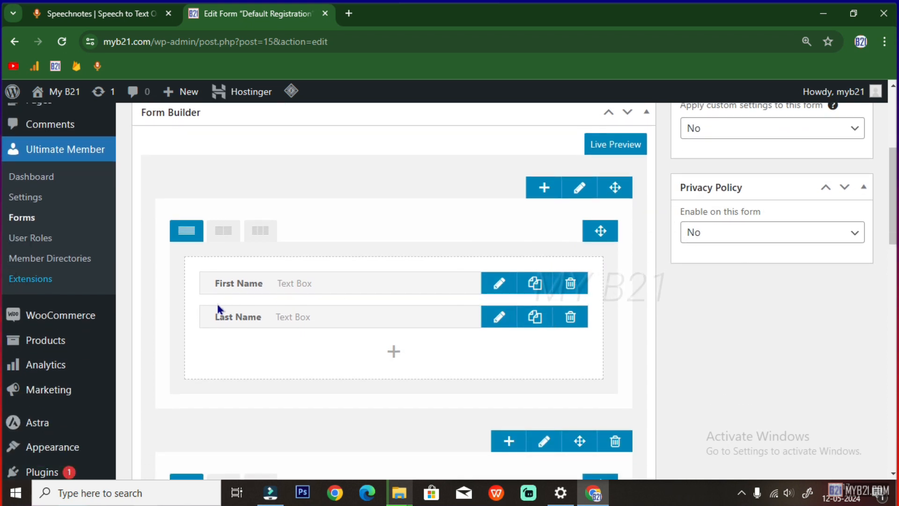
Give the First Name field the first 'user' icon and update it
click(495, 291)
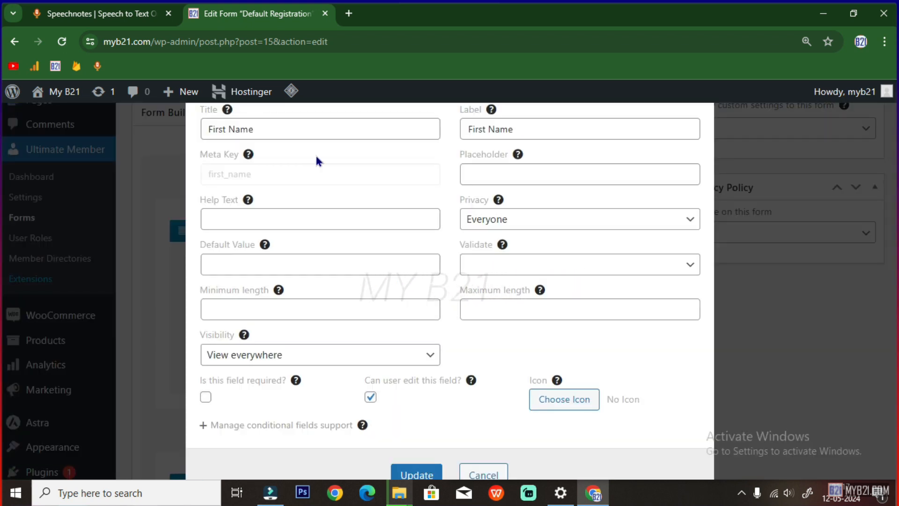
click(549, 408)
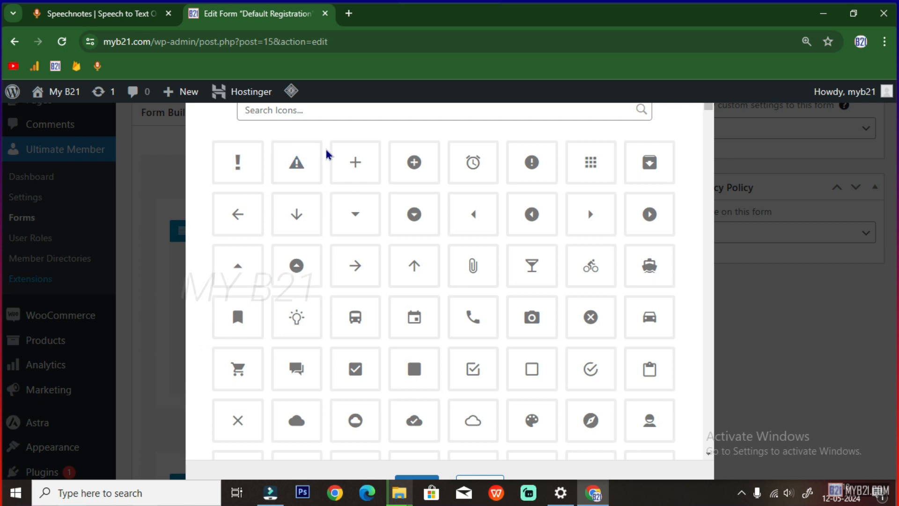
click(345, 111)
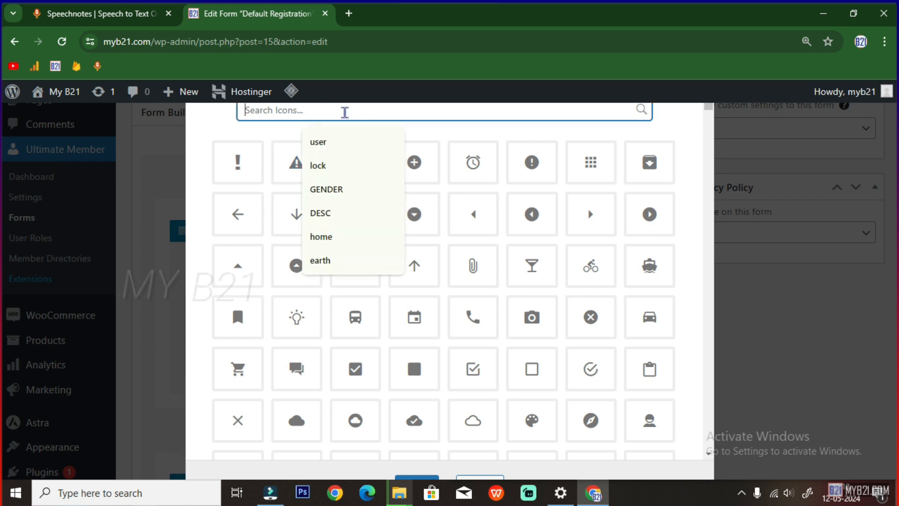
click(328, 143)
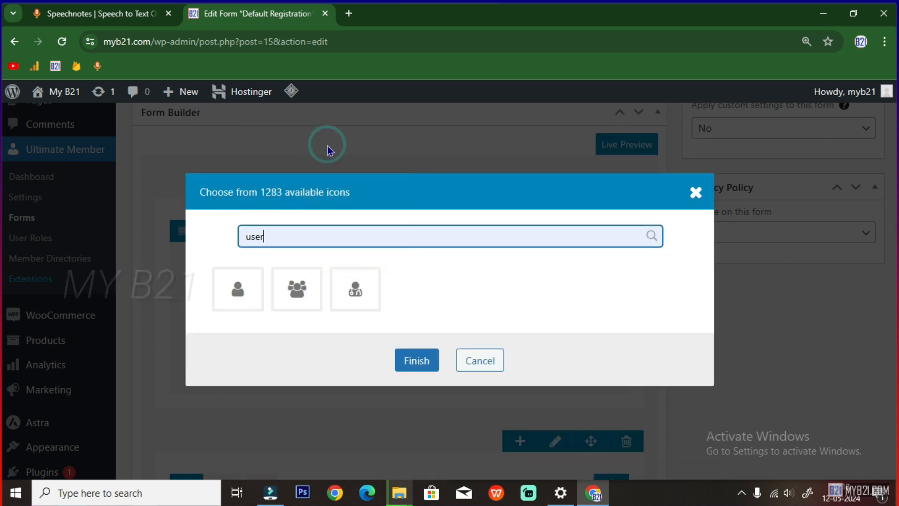
click(252, 291)
click(421, 360)
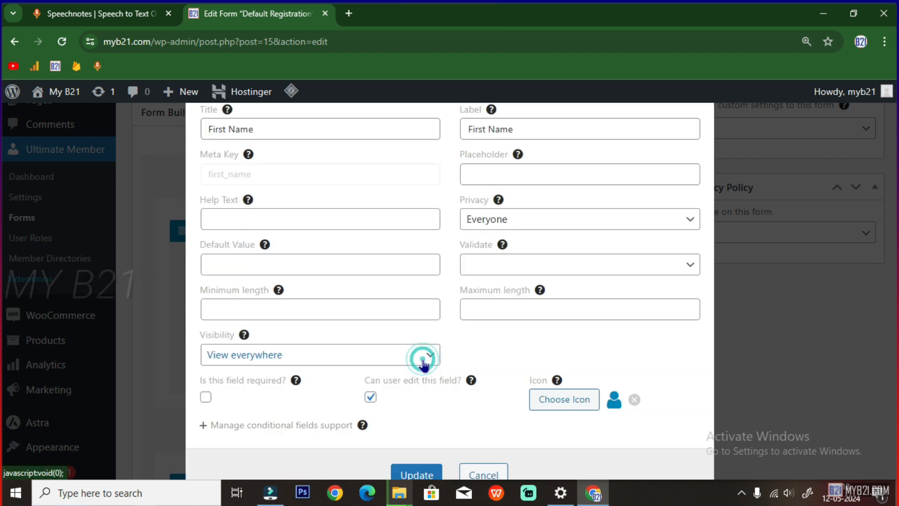
click(417, 476)
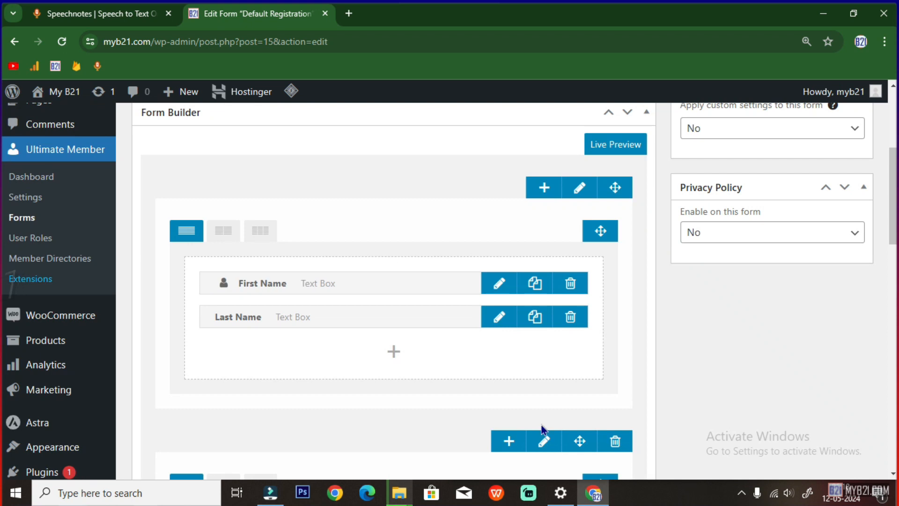
Give the Last Name field the same first 'user' icon and update it
click(499, 318)
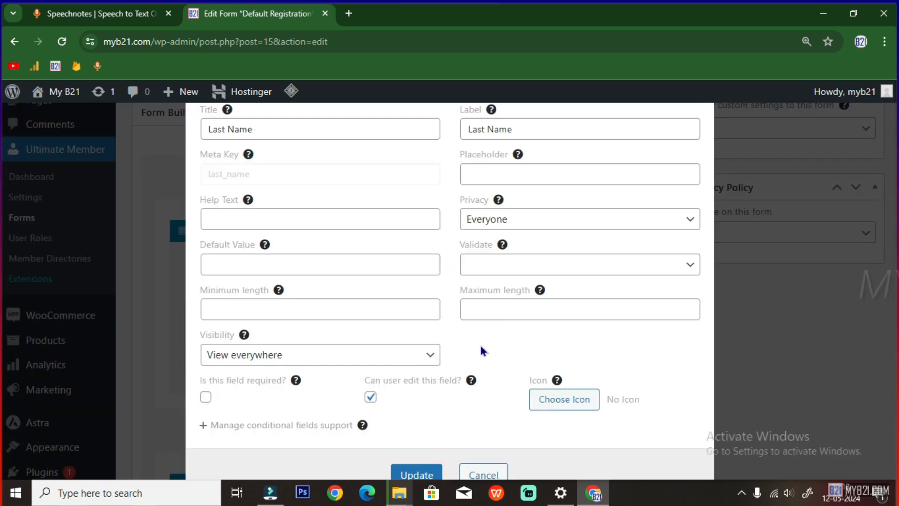
click(558, 409)
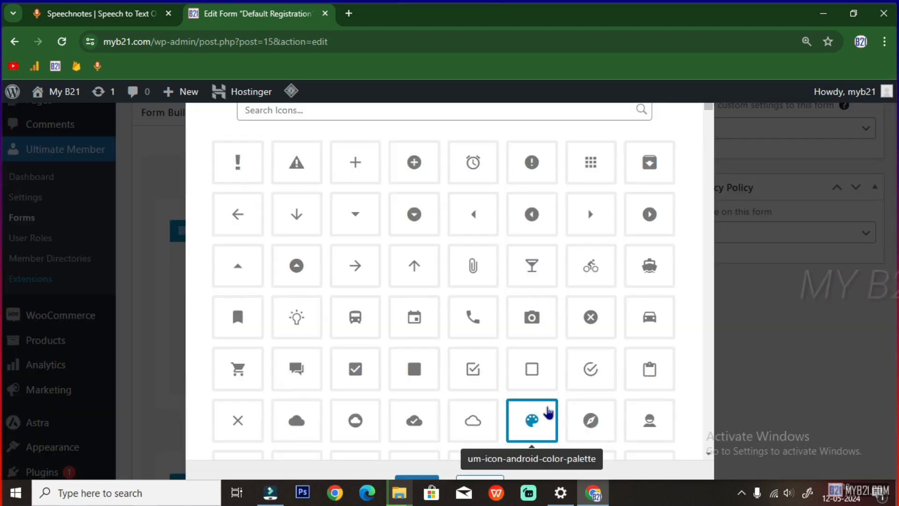
click(323, 112)
click(324, 142)
click(237, 290)
click(415, 359)
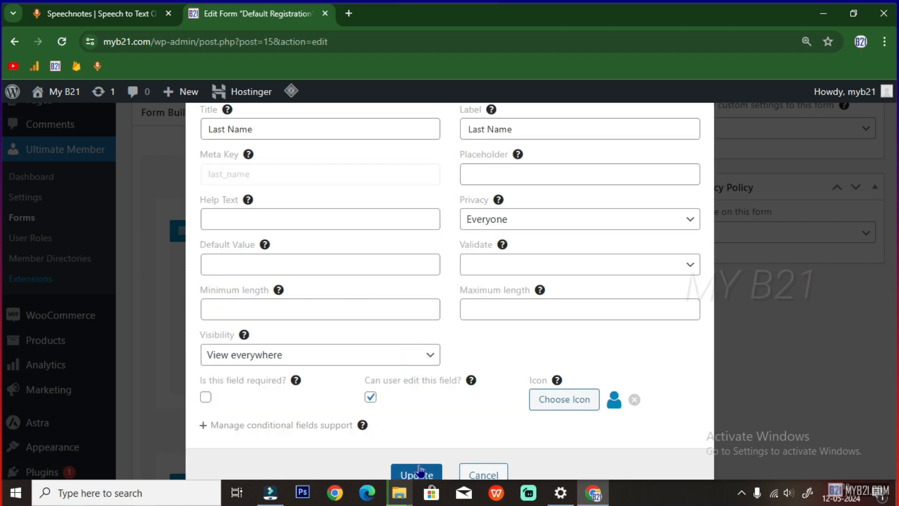
click(418, 474)
Give the Username field the @ icon and update it
scroll(307, 307, down, 2)
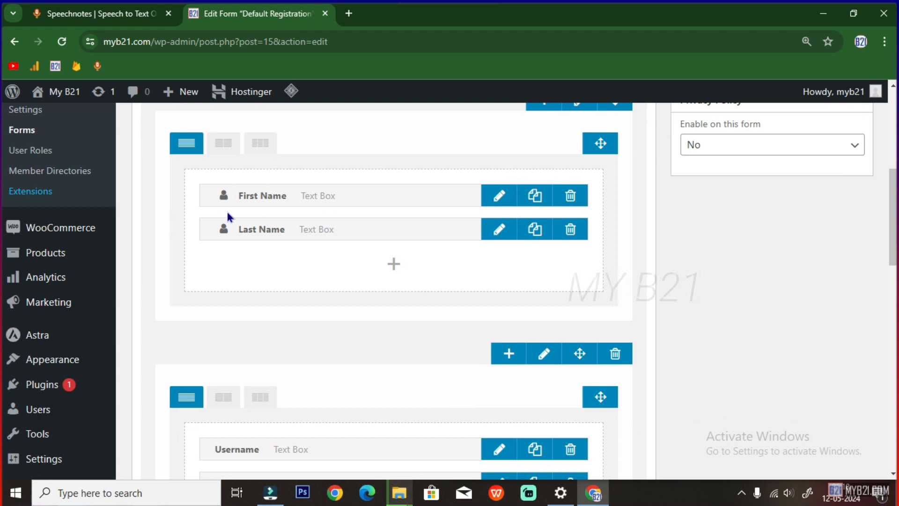
scroll(226, 231, down, 4)
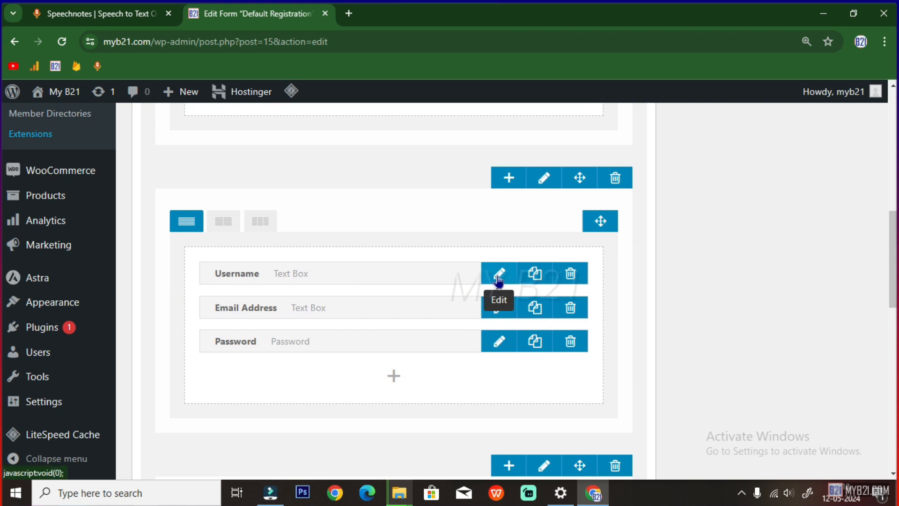
click(498, 280)
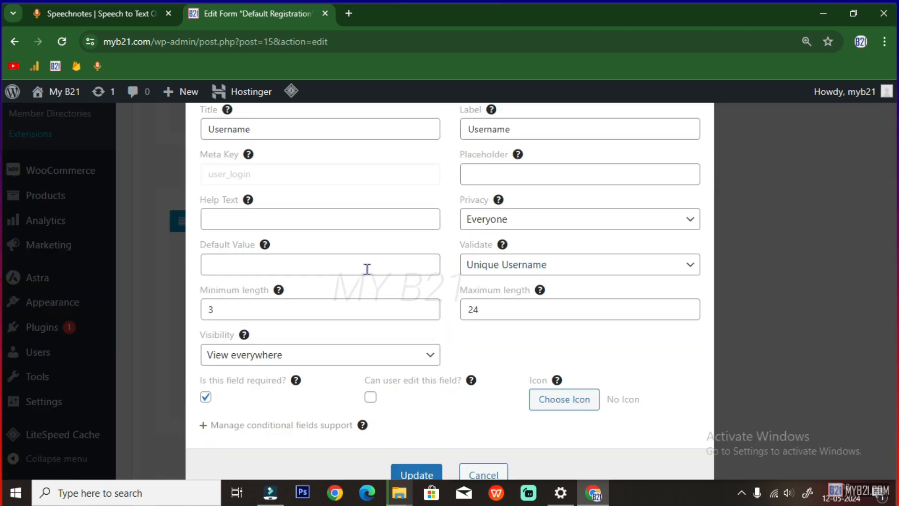
click(552, 402)
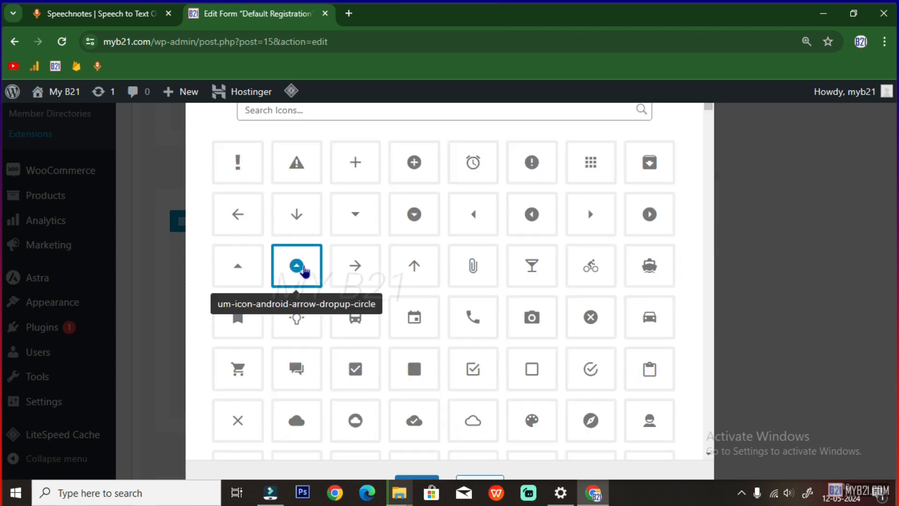
scroll(425, 305, down, 5)
scroll(425, 307, down, 10)
click(649, 262)
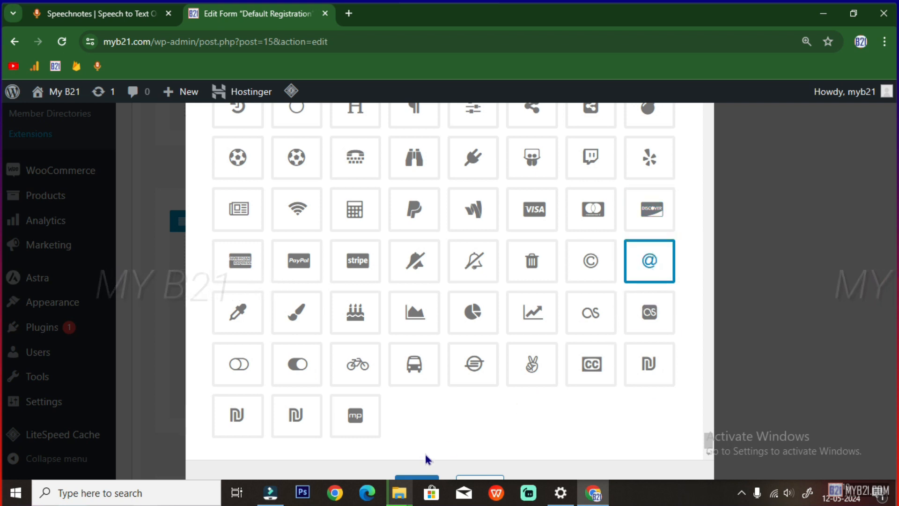
click(419, 475)
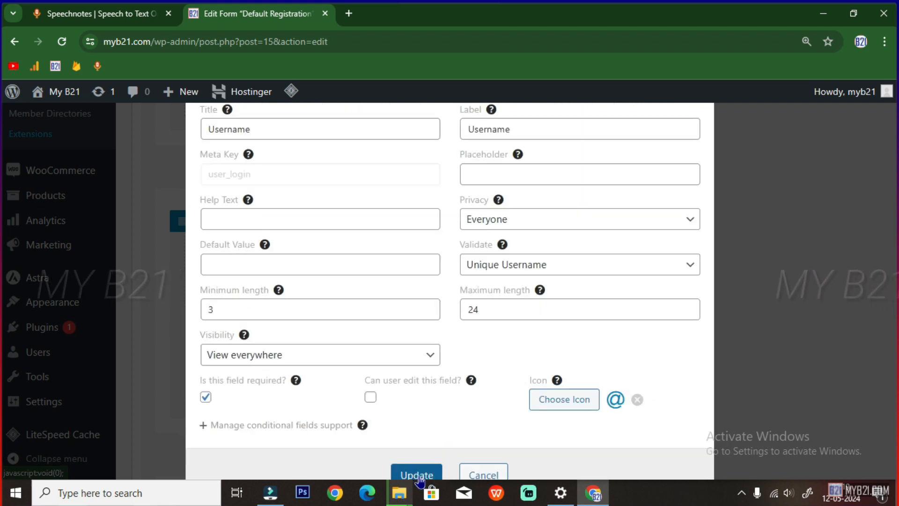
click(418, 474)
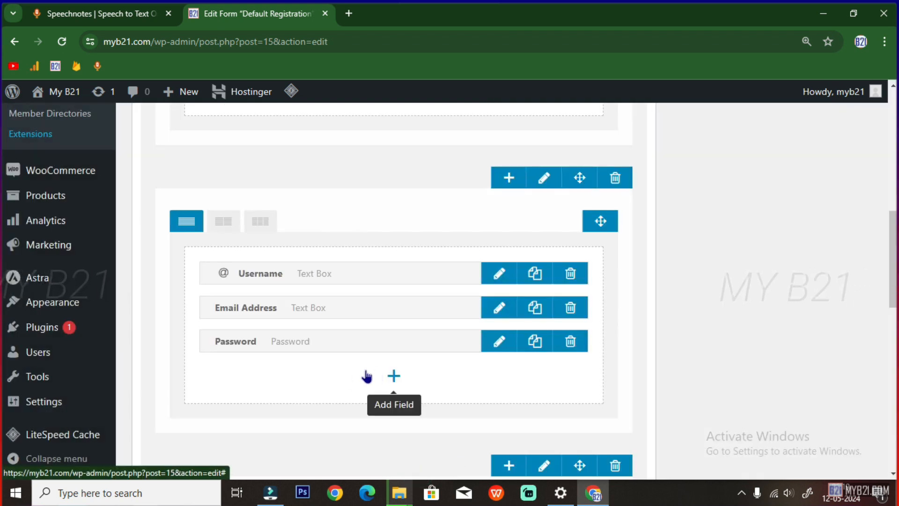
Search icons for 'emai' and give the Email Address field the envelope icon
click(497, 308)
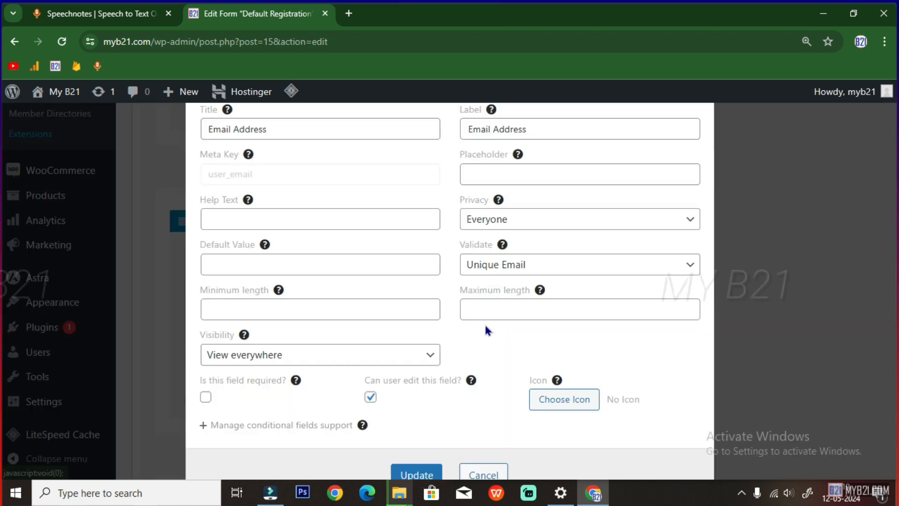
click(543, 398)
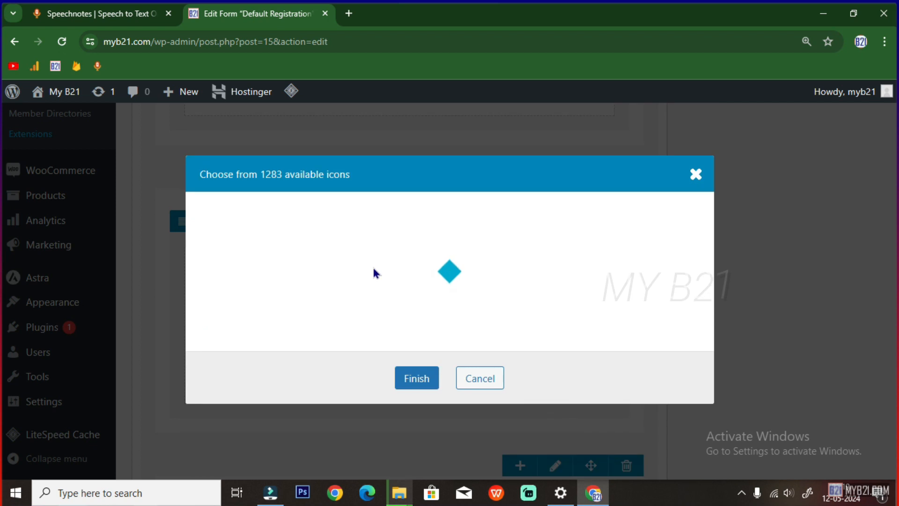
click(337, 109)
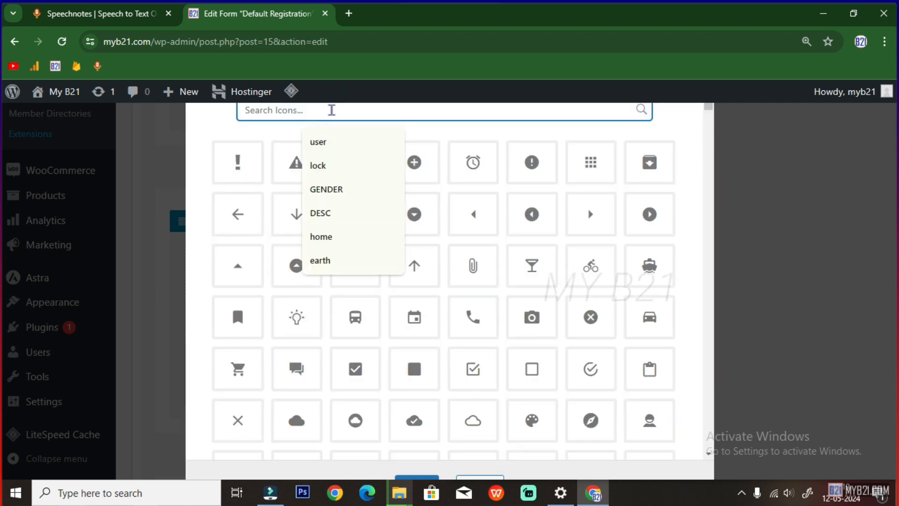
text(email)
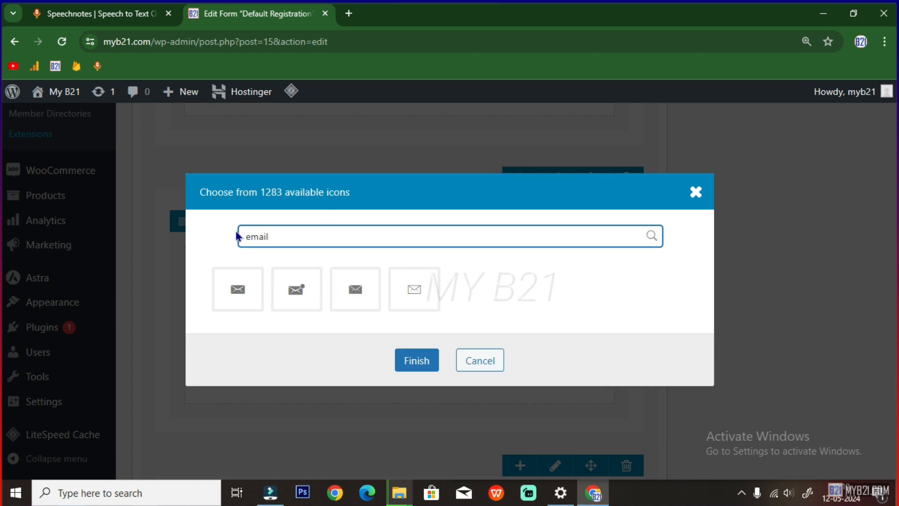
click(248, 289)
click(412, 360)
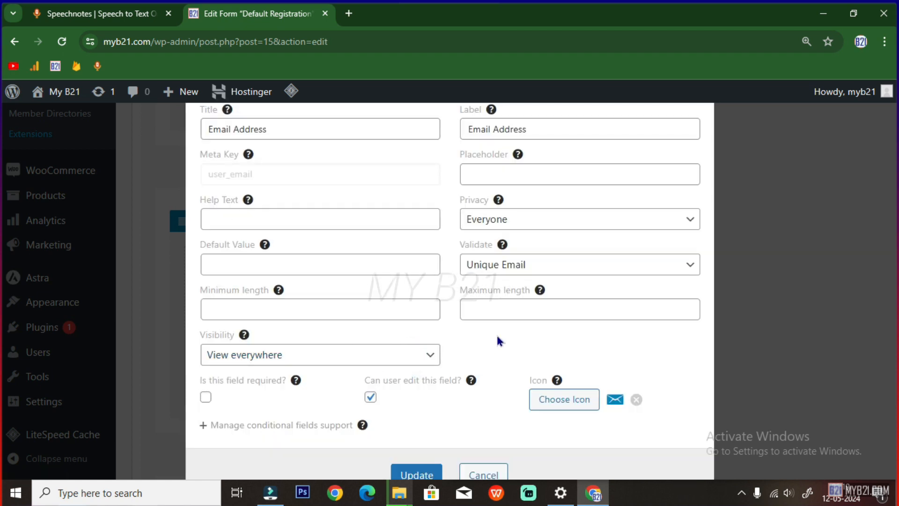
click(423, 474)
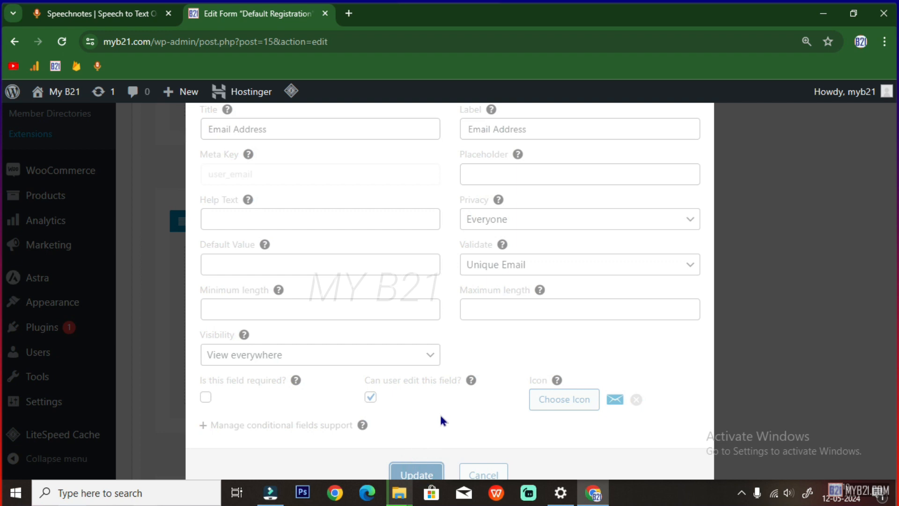
Give the Password field the android-lock icon found by searching 'lock', then update it
click(496, 342)
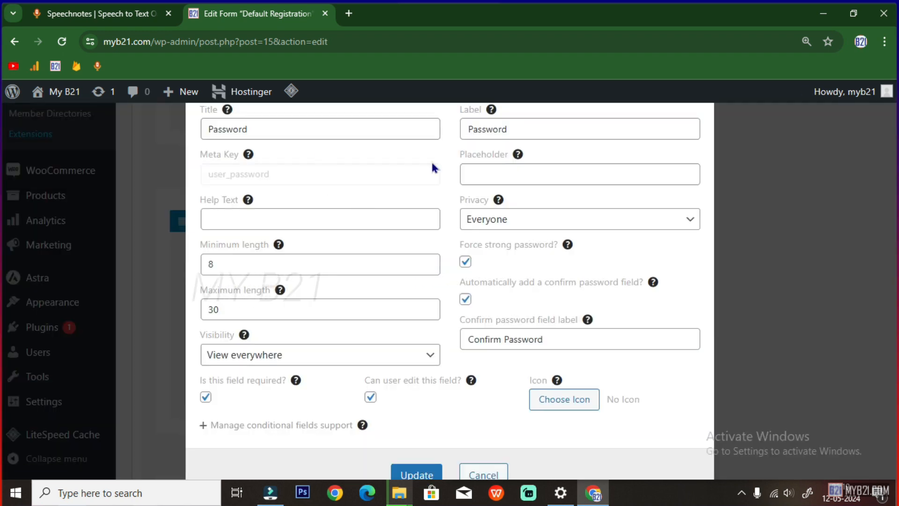
click(565, 404)
click(295, 112)
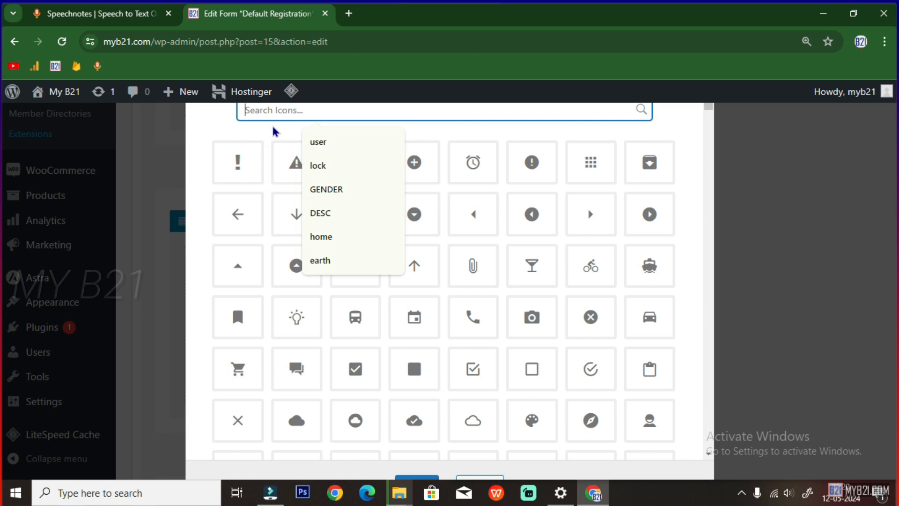
click(320, 165)
click(296, 239)
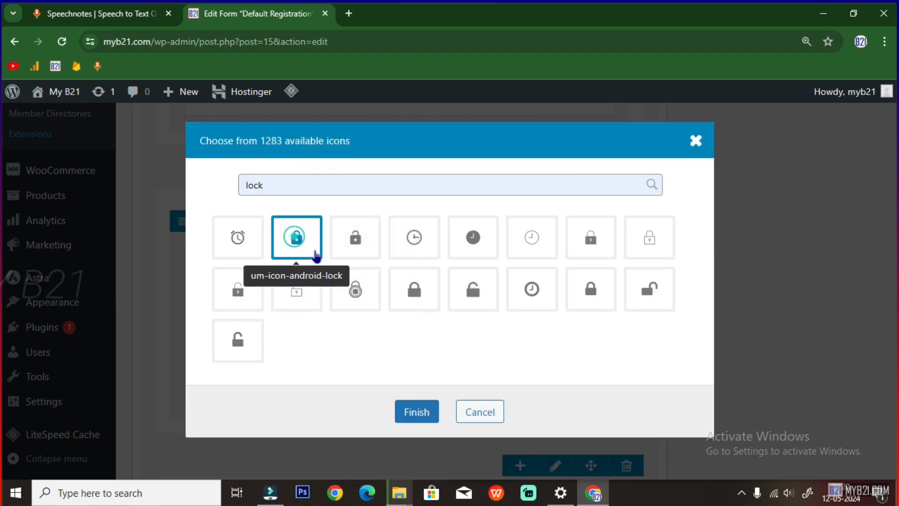
click(416, 412)
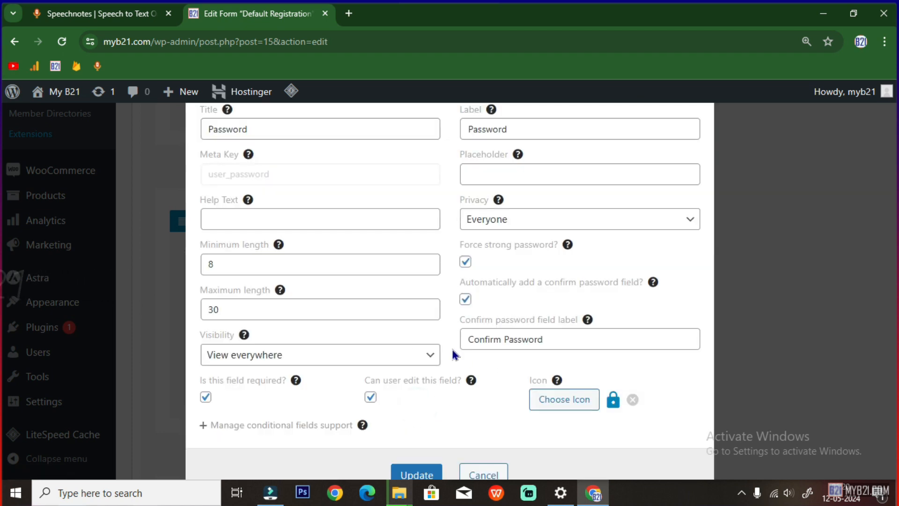
click(413, 472)
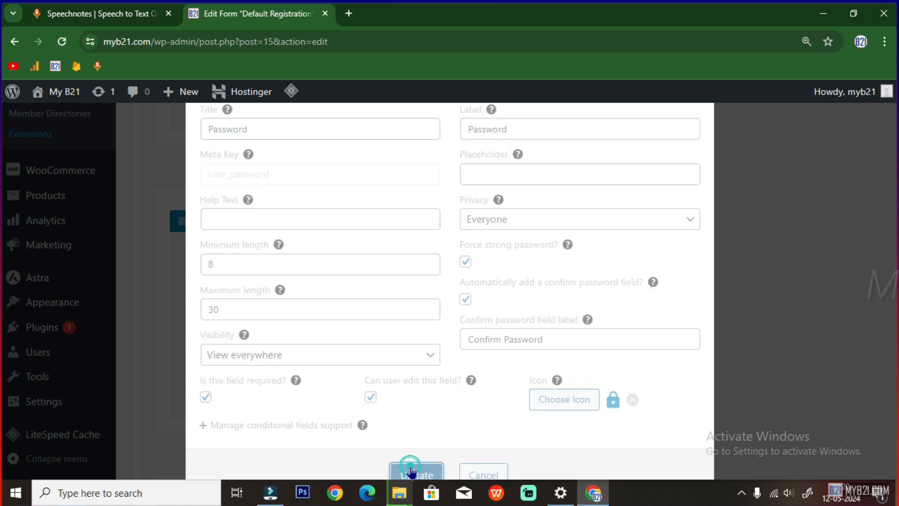
scroll(430, 401, down, 5)
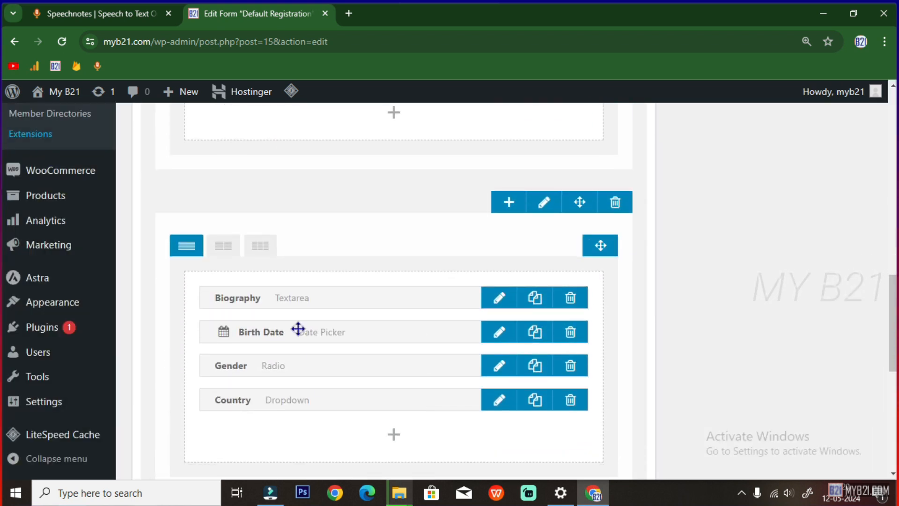
Delete the Biography, Birth Date, Gender and Country fields, then remove their empty row
click(569, 300)
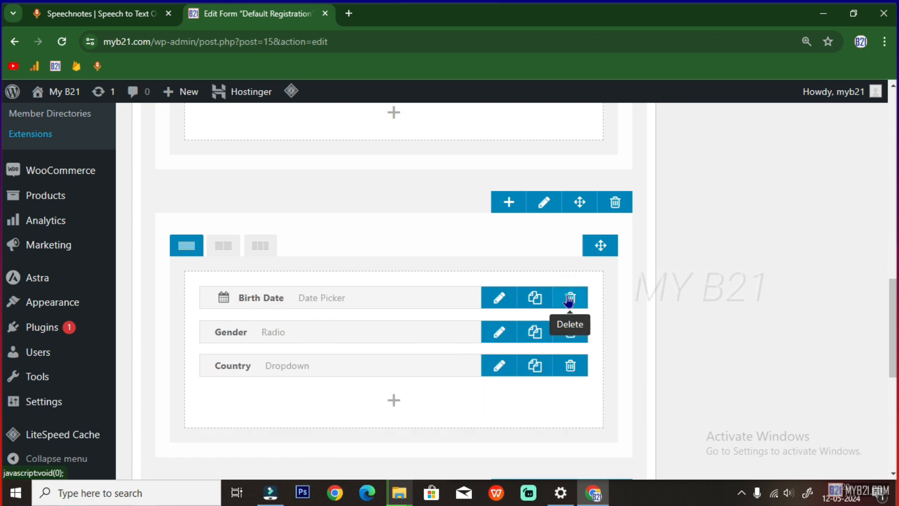
click(569, 300)
click(569, 300)
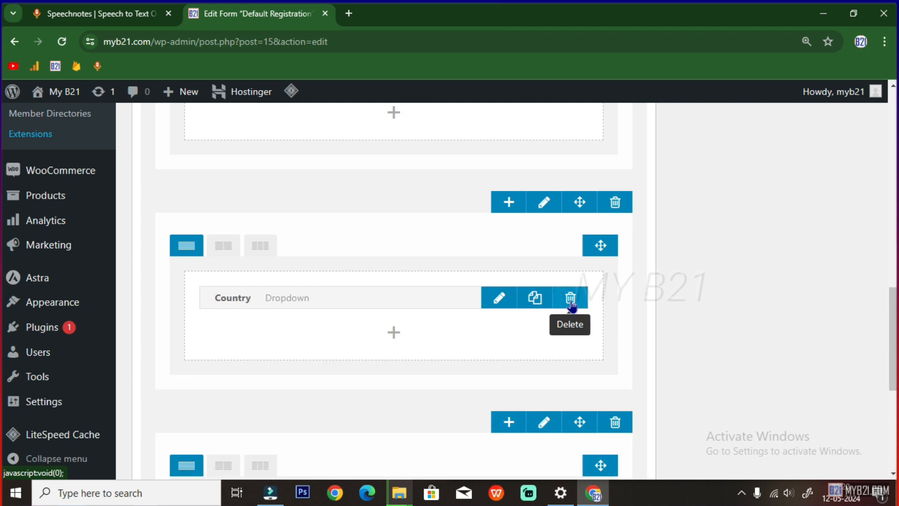
click(569, 299)
scroll(500, 351, up, 2)
scroll(377, 357, up, 4)
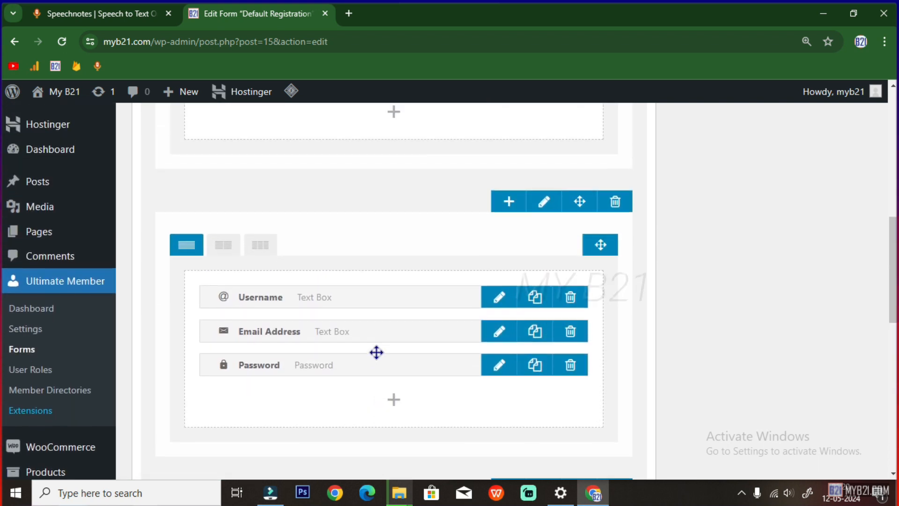
scroll(367, 357, down, 7)
click(615, 159)
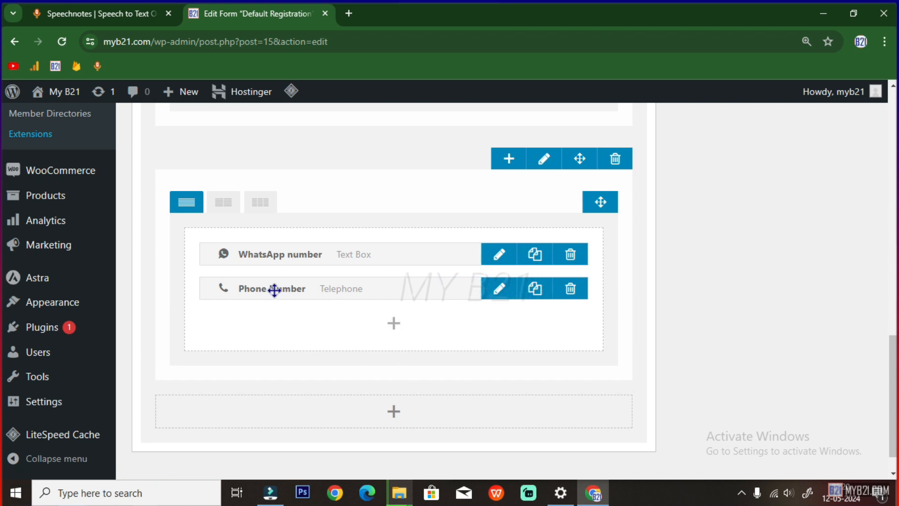
Delete the WhatsApp number and Phone Number fields and remove the leftover empty row
click(570, 254)
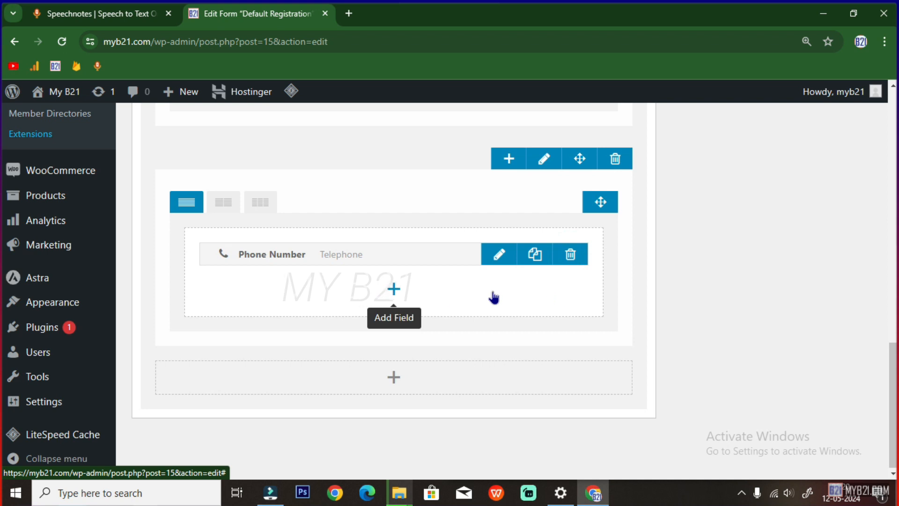
click(497, 255)
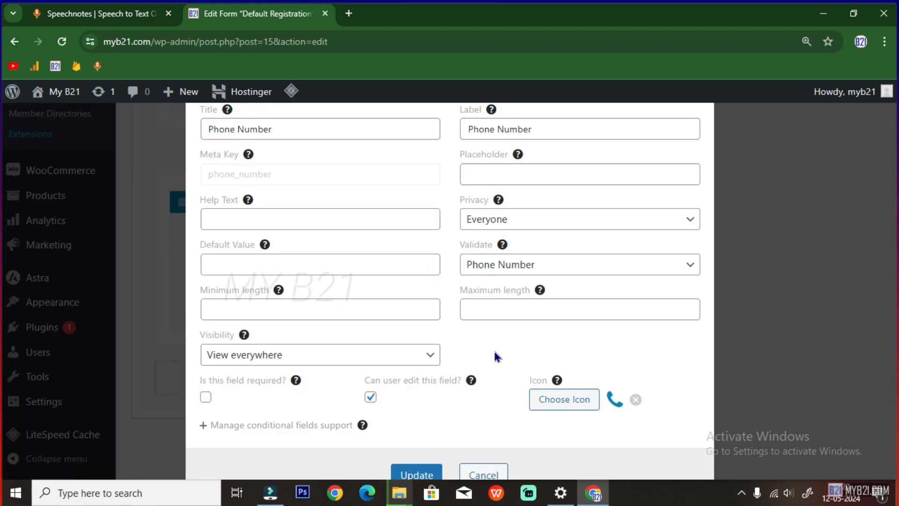
click(439, 474)
scroll(389, 345, up, 6)
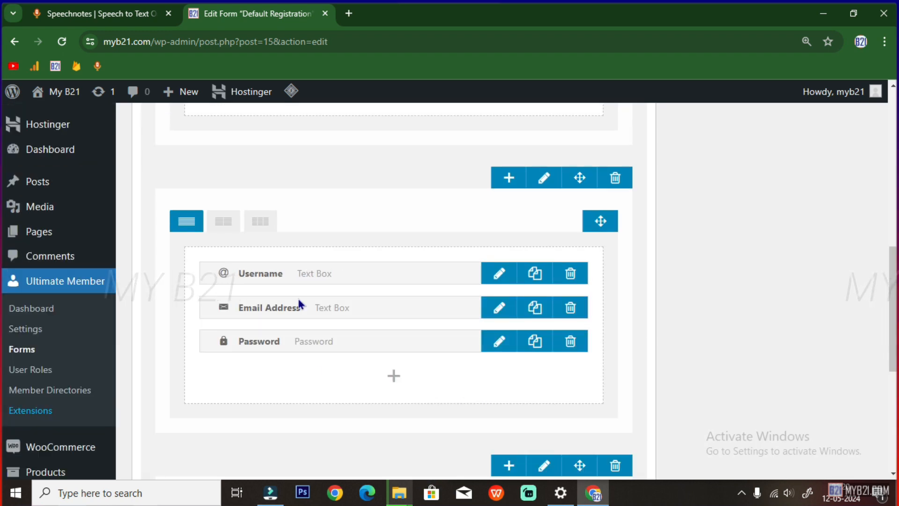
scroll(375, 371, down, 6)
click(578, 303)
click(610, 225)
scroll(413, 379, up, 5)
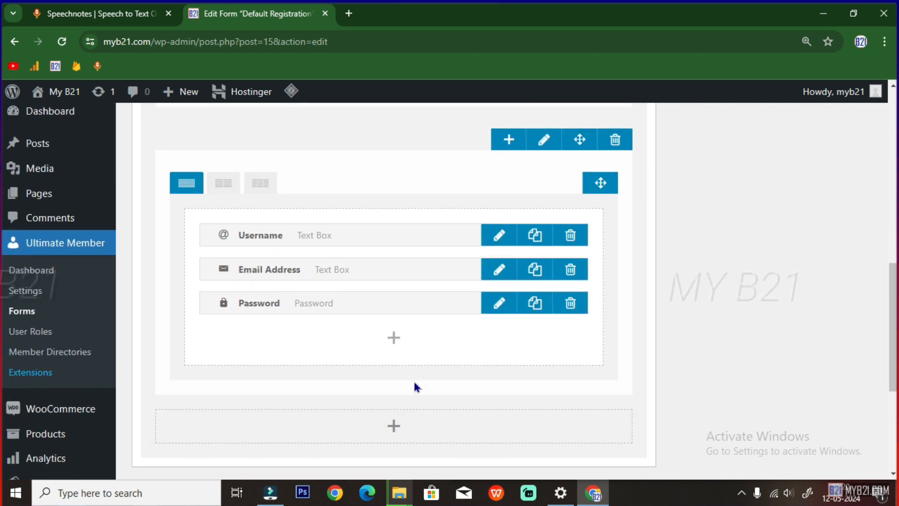
scroll(413, 387, up, 10)
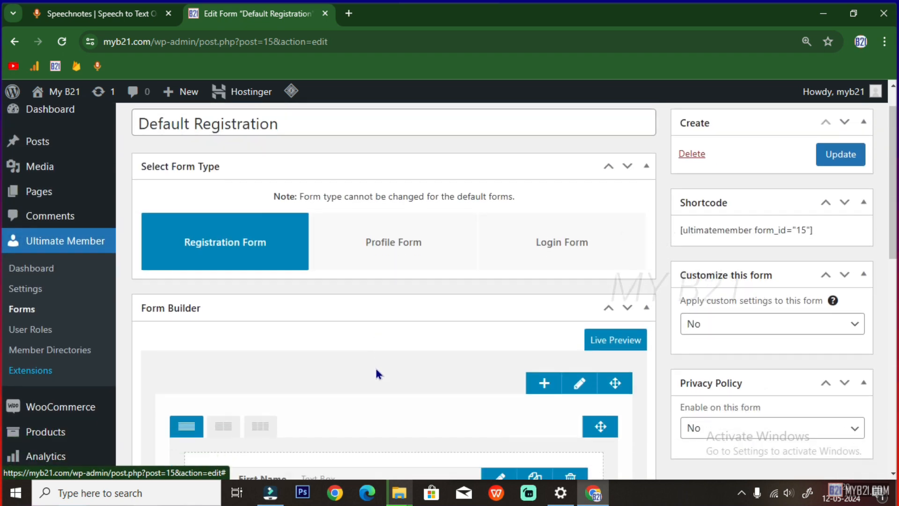
scroll(378, 374, down, 5)
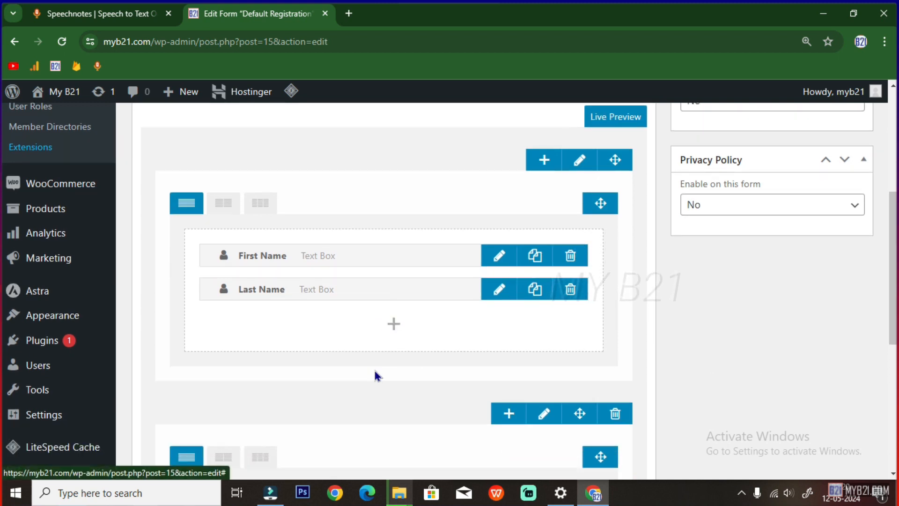
scroll(377, 374, down, 1)
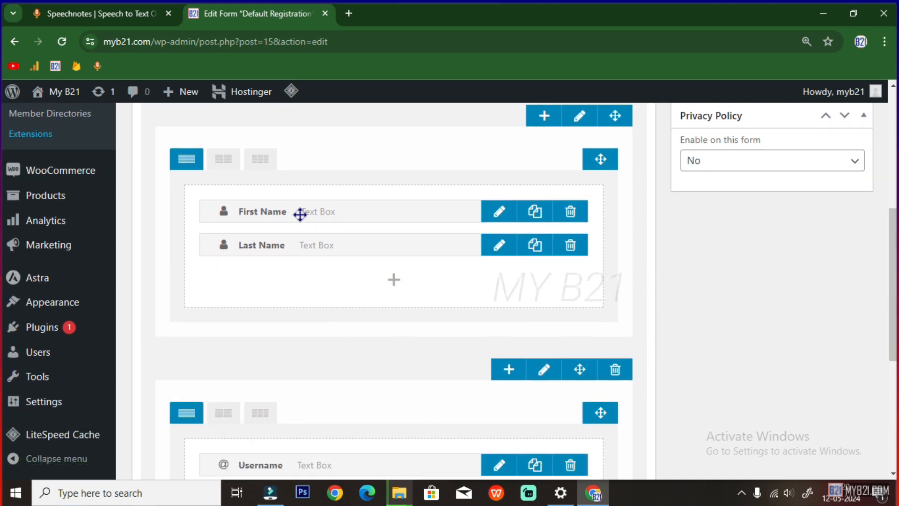
scroll(298, 244, down, 4)
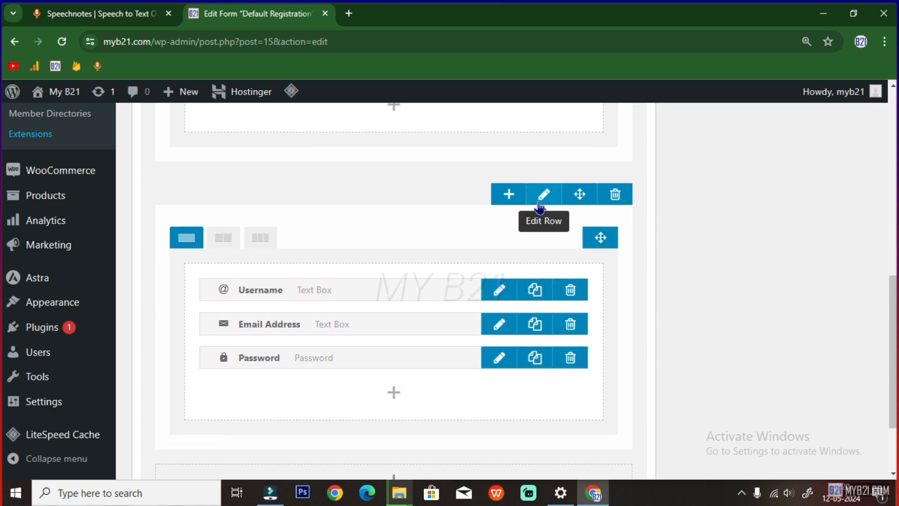
Enable an 'Account Information' heading on the Username row with a #000080 background
click(541, 194)
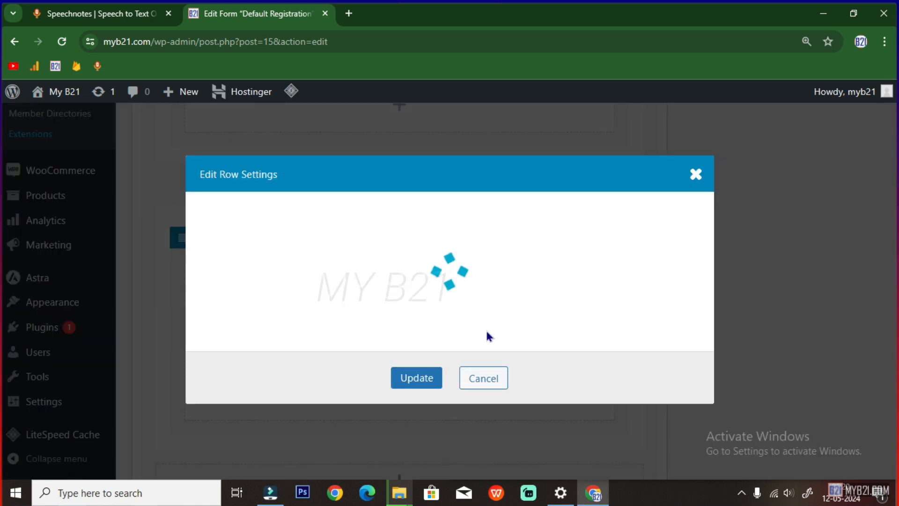
click(458, 114)
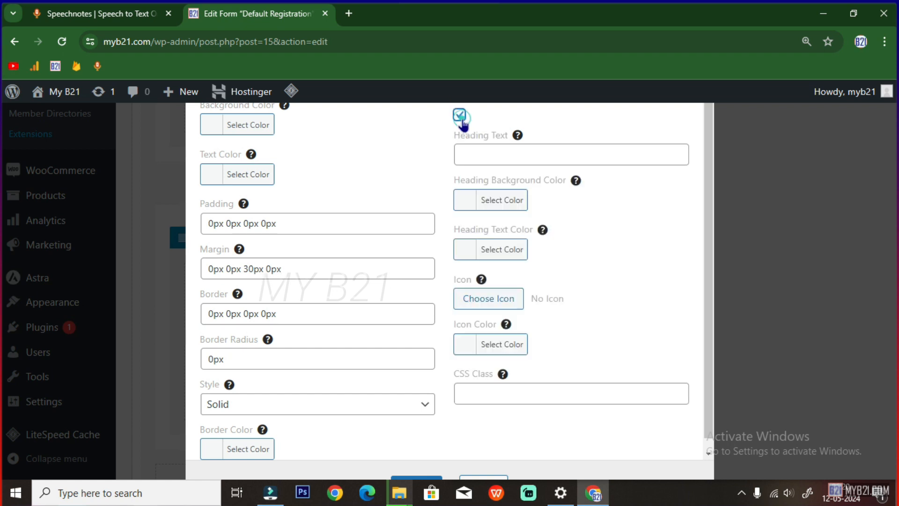
click(471, 155)
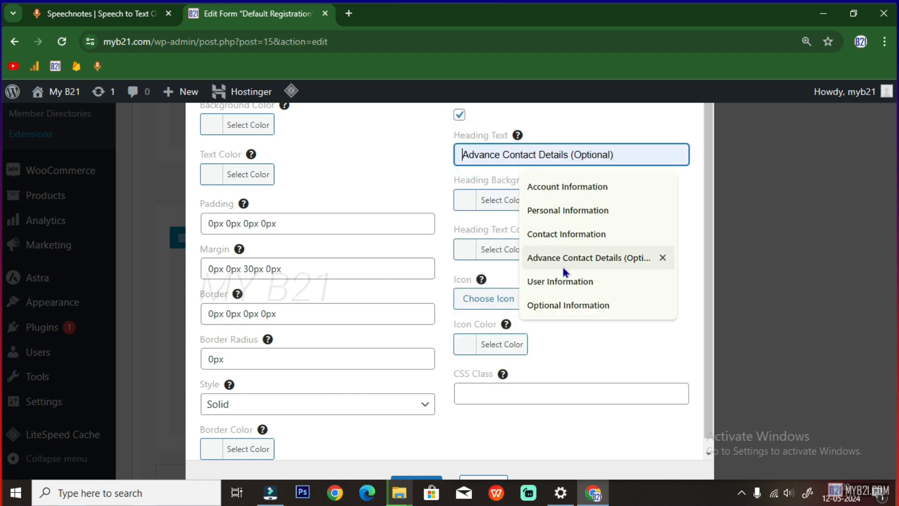
click(557, 193)
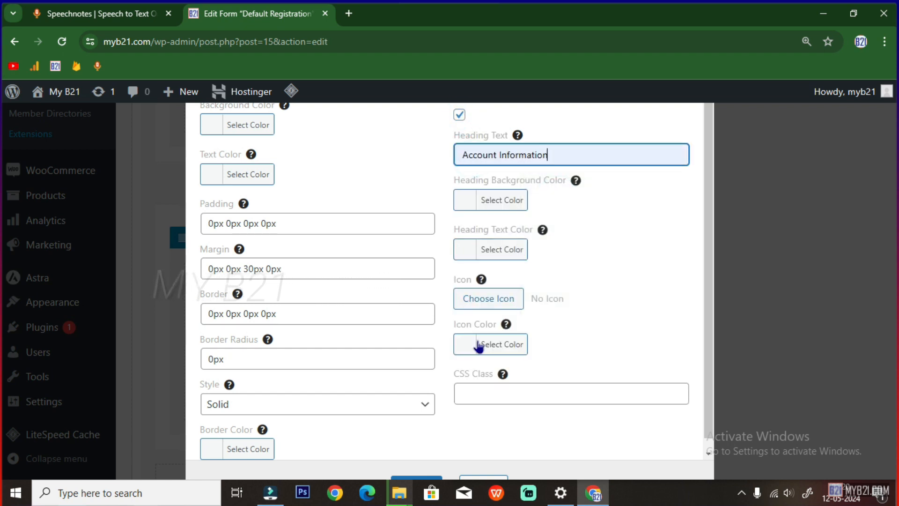
click(468, 201)
click(560, 204)
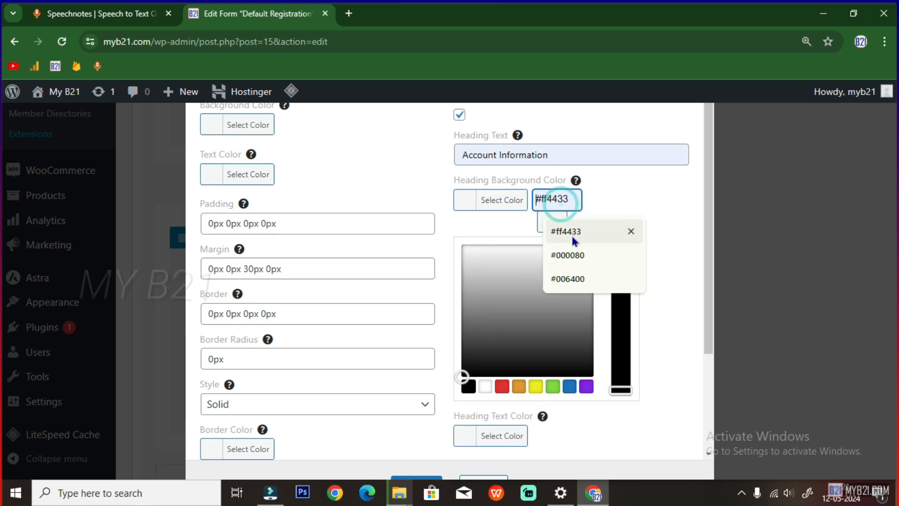
click(572, 252)
Give that heading the arrow icon and save the row settings
scroll(520, 449, down, 2)
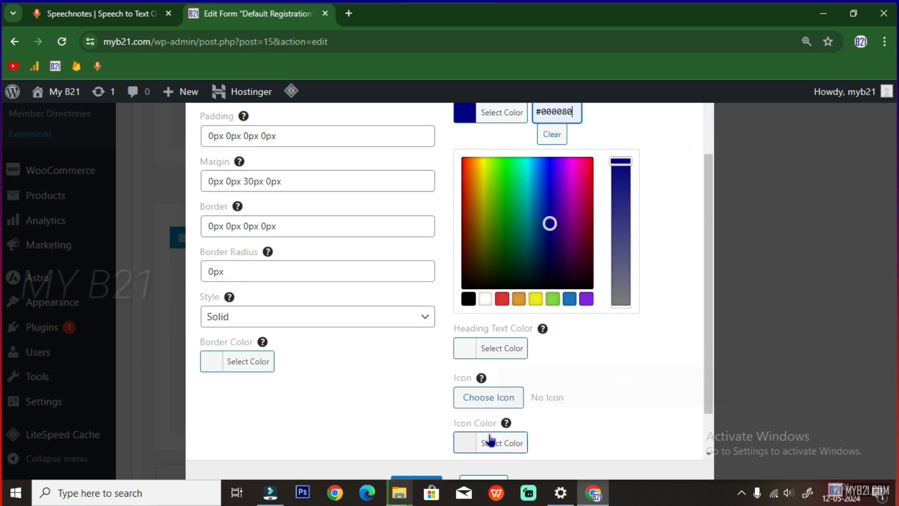
scroll(489, 356, down, 1)
click(496, 356)
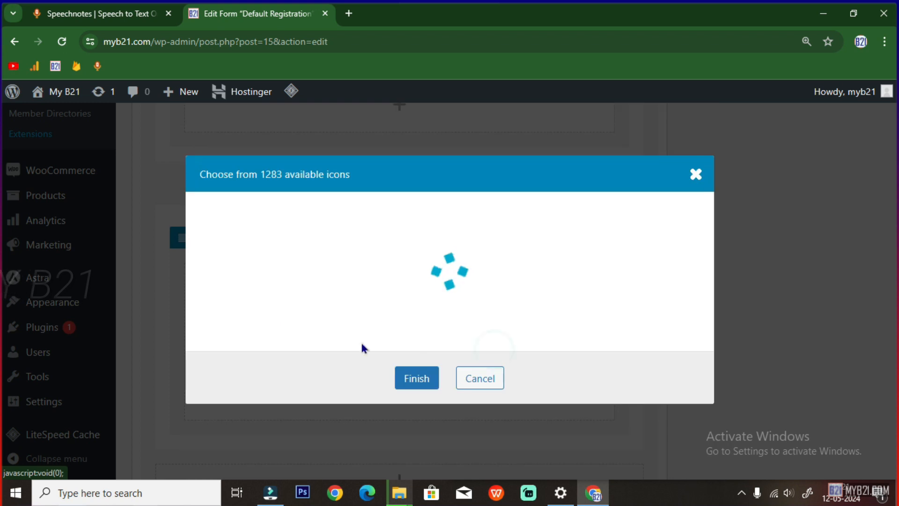
click(588, 217)
scroll(548, 440, down, 3)
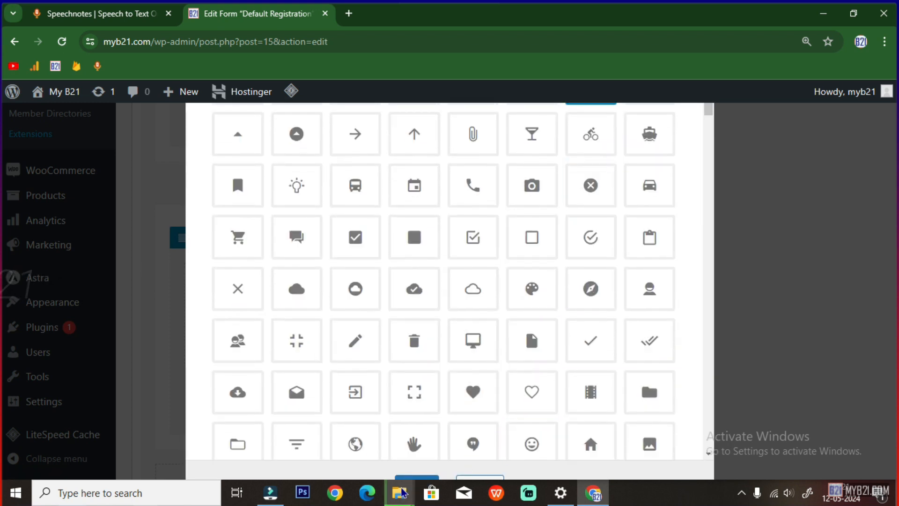
click(412, 480)
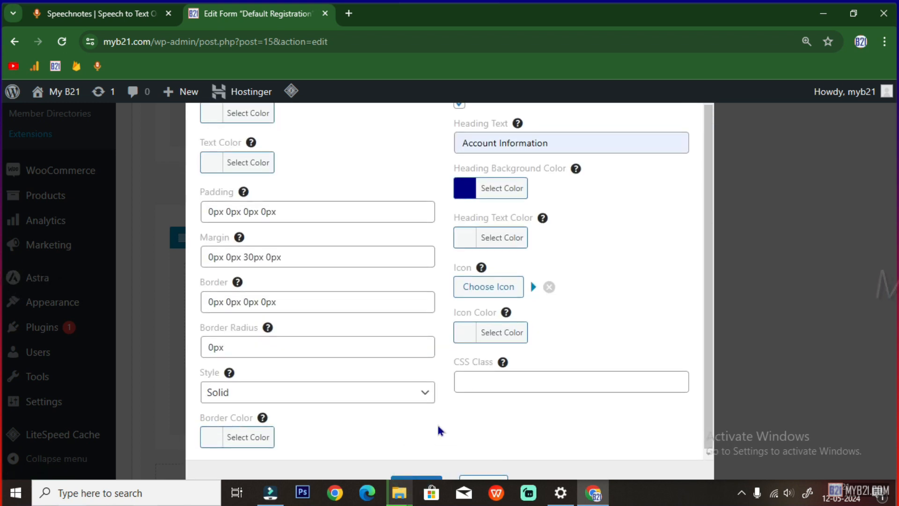
click(414, 480)
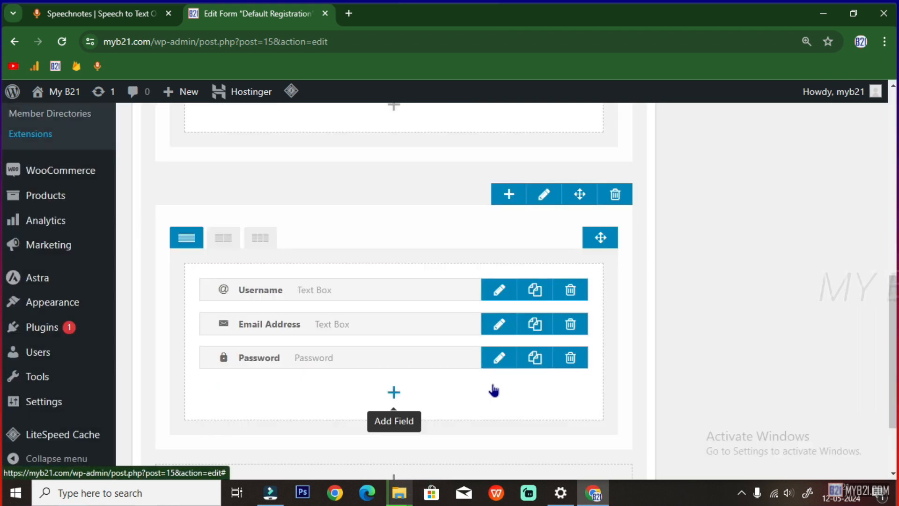
Save the Default Registration form and return to the Ultimate Member Forms list
scroll(445, 401, up, 5)
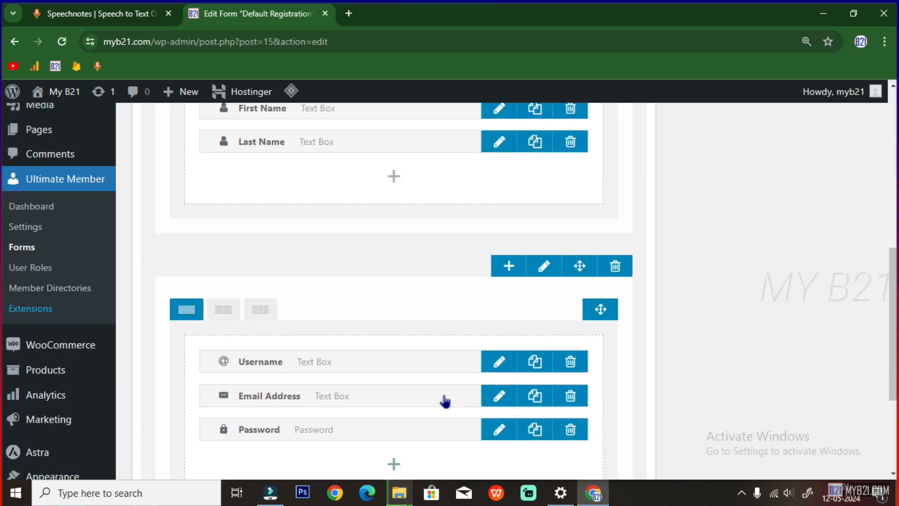
scroll(444, 400, up, 1)
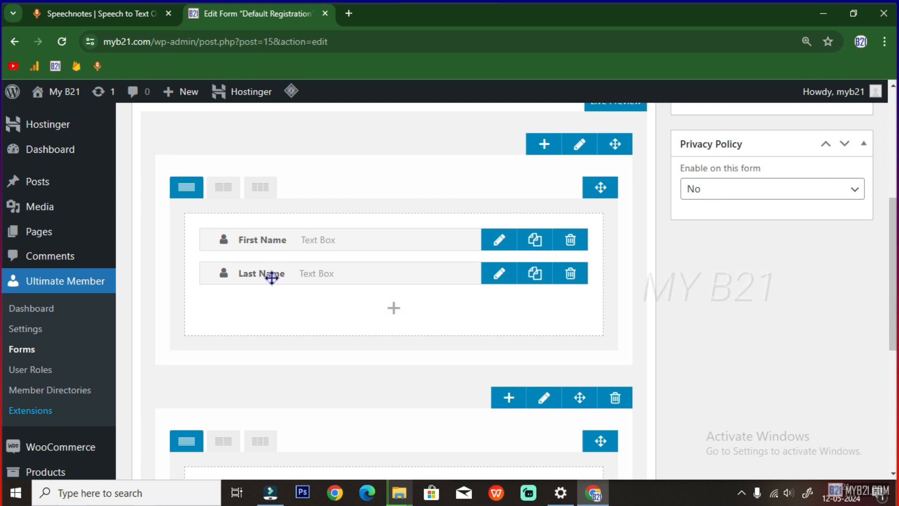
scroll(285, 300, down, 4)
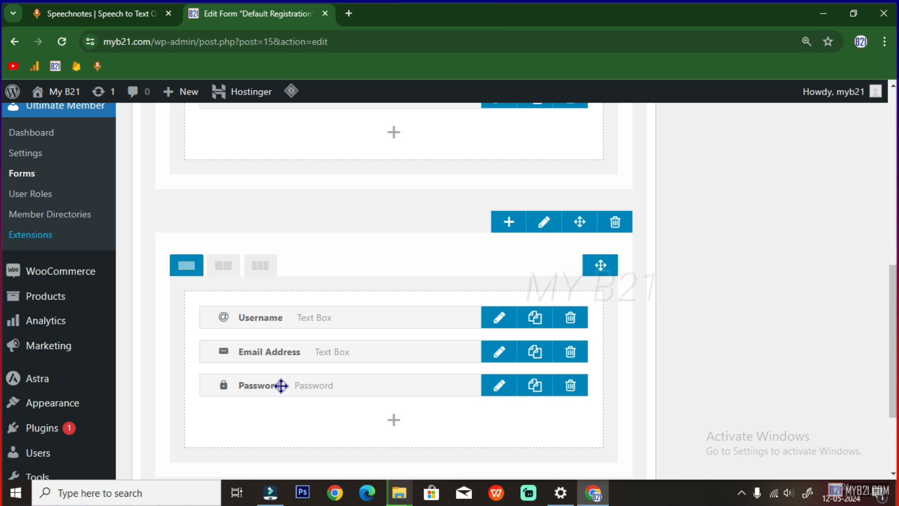
scroll(281, 384, down, 2)
scroll(310, 344, up, 4)
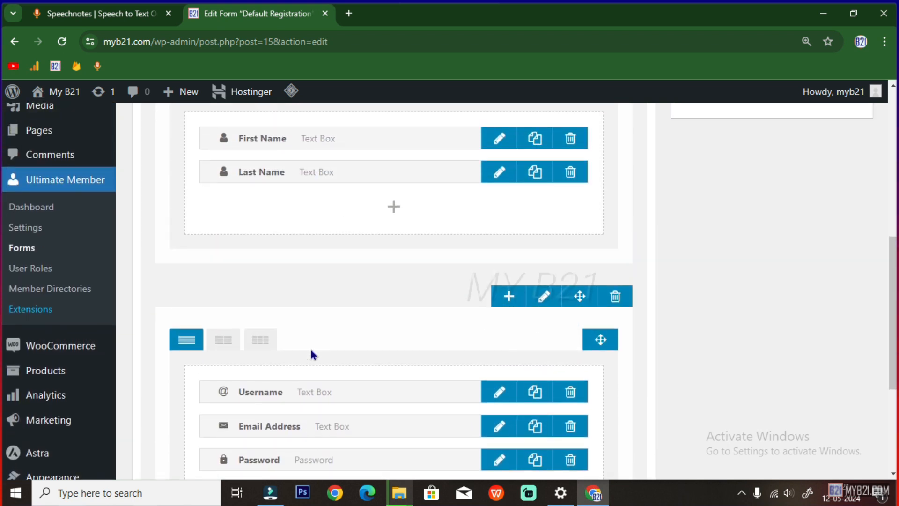
scroll(310, 355, up, 2)
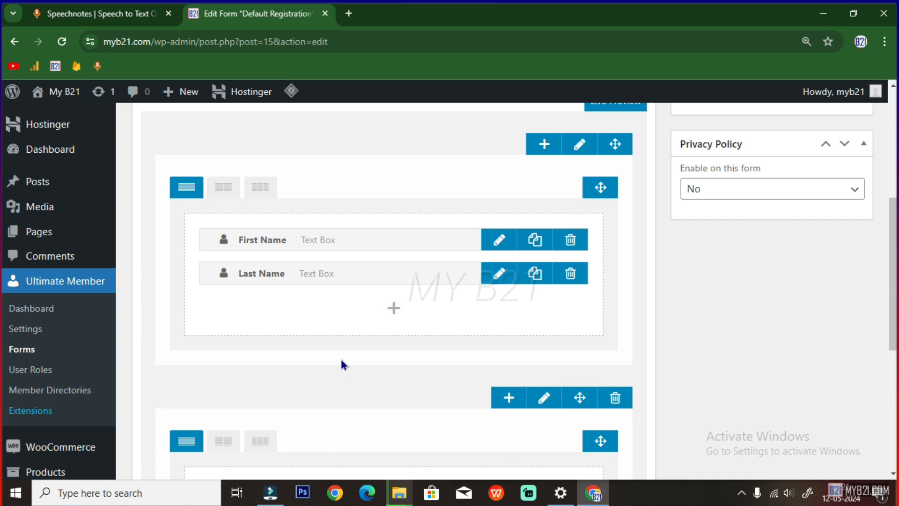
scroll(341, 361, up, 4)
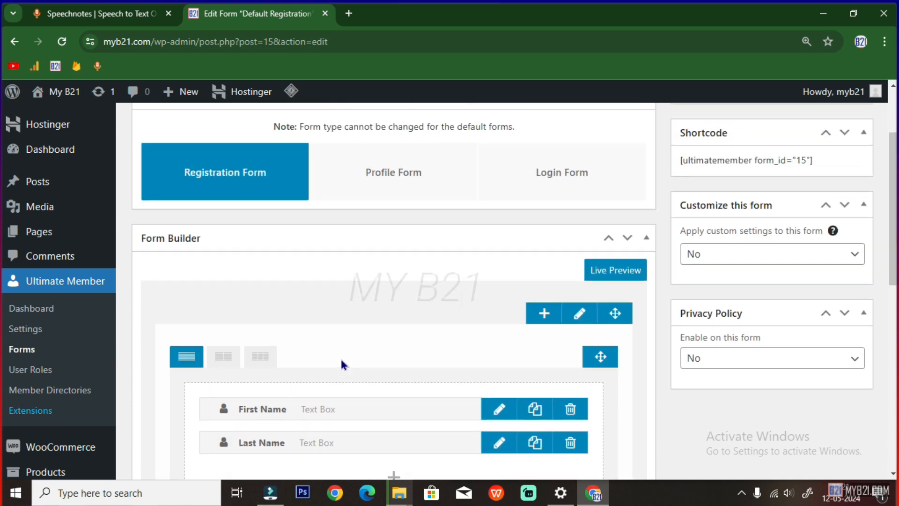
scroll(421, 358, up, 3)
scroll(465, 345, down, 6)
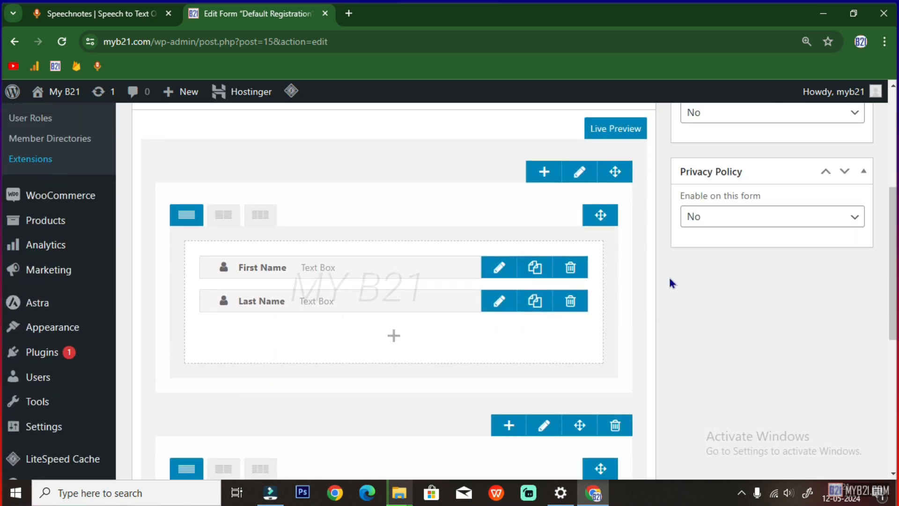
scroll(670, 282, up, 5)
click(838, 193)
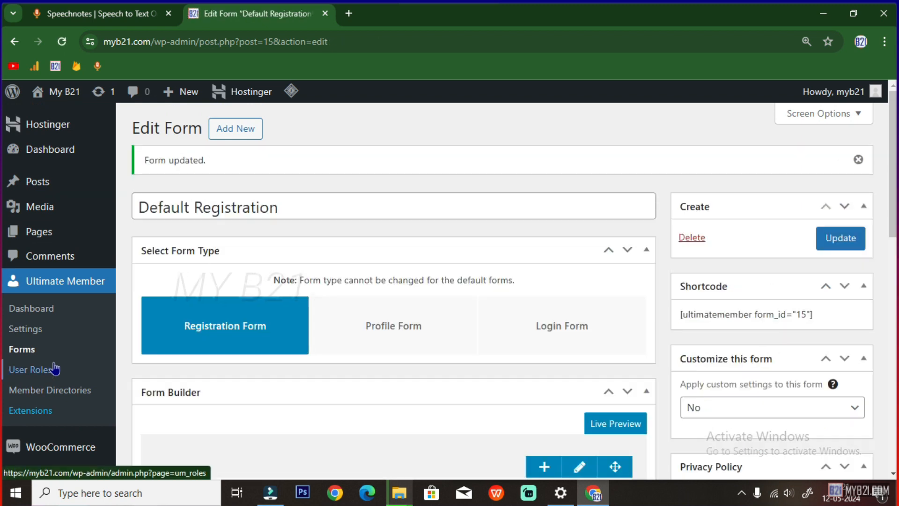
click(26, 350)
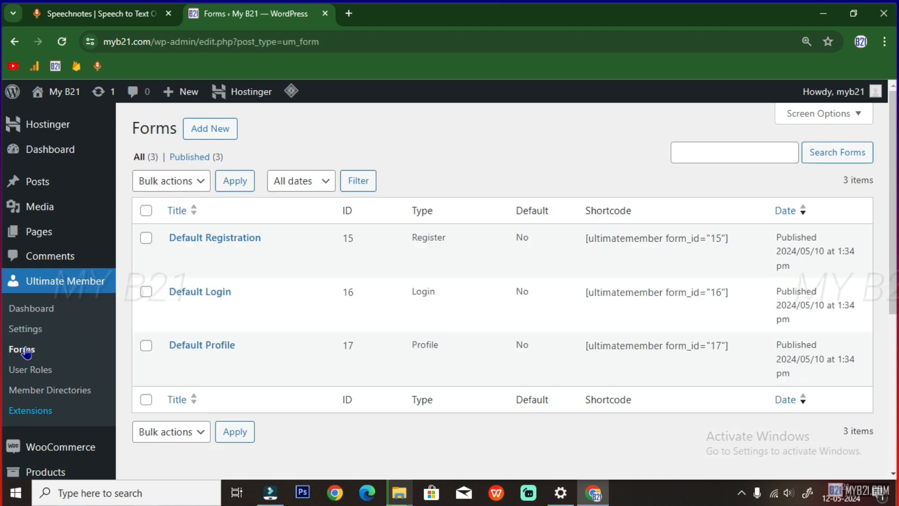
Open the Default Login form and give its row an Account Information heading
mouse_move(150, 292)
click(176, 309)
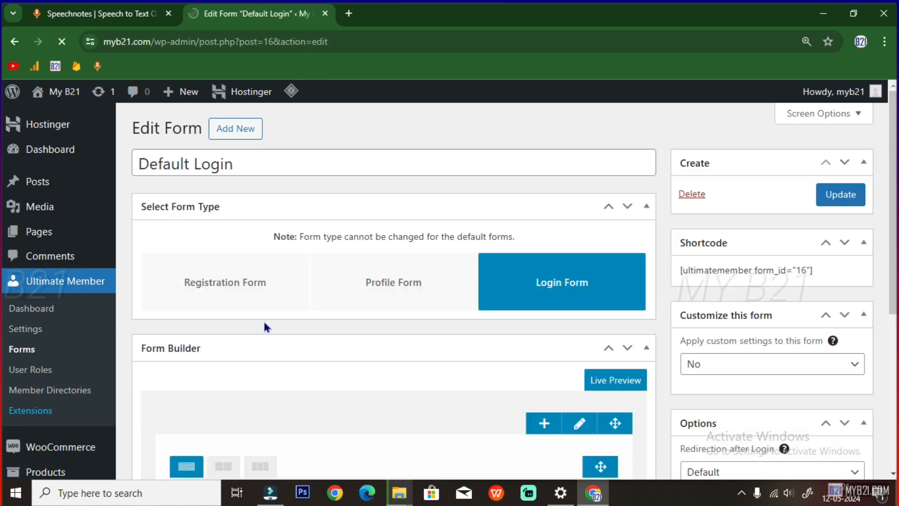
scroll(310, 323, down, 3)
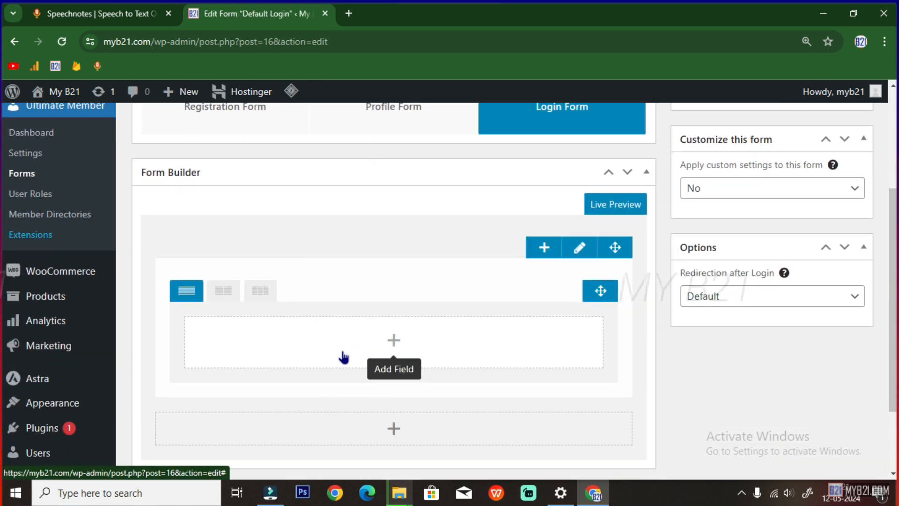
click(579, 247)
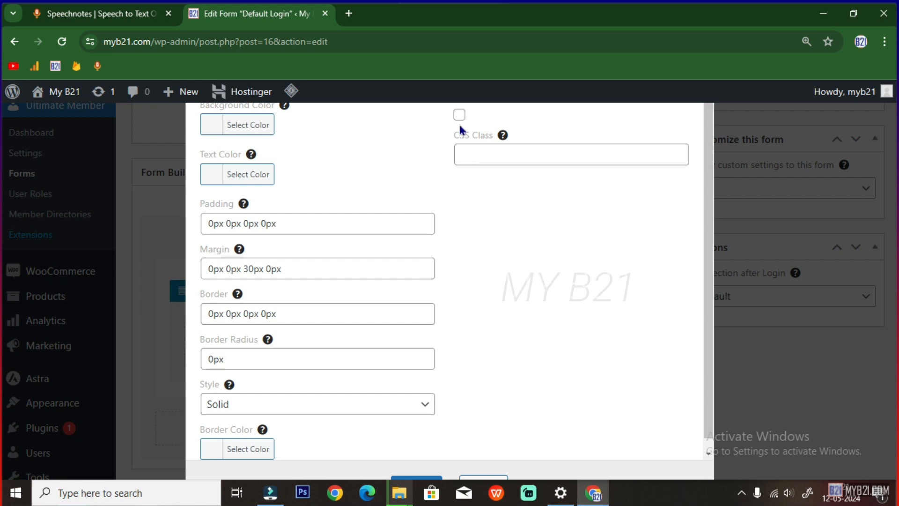
click(460, 116)
click(471, 153)
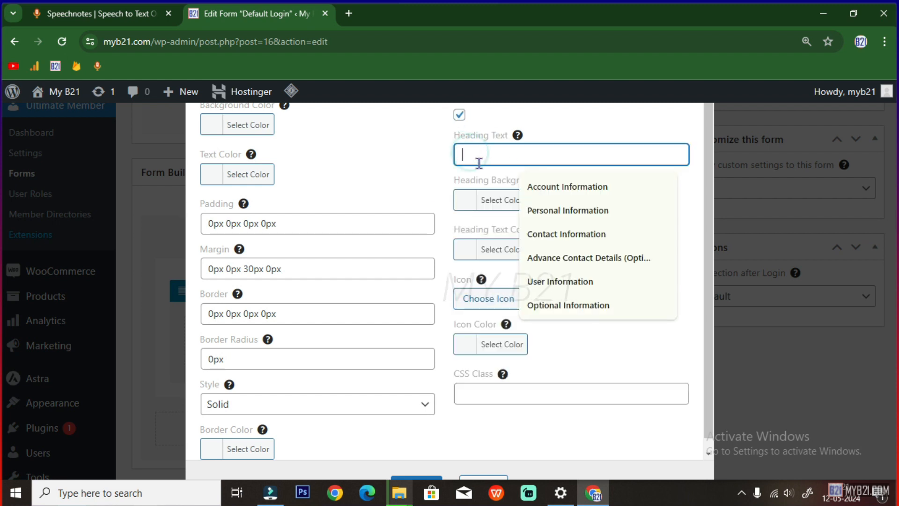
click(549, 186)
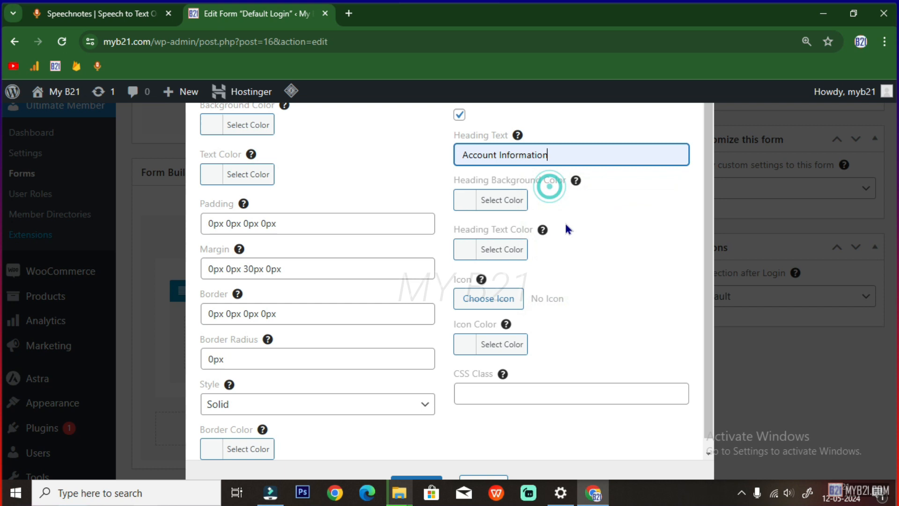
Set the heading background to navy #000080, add an arrow icon, and save the row settings
click(499, 200)
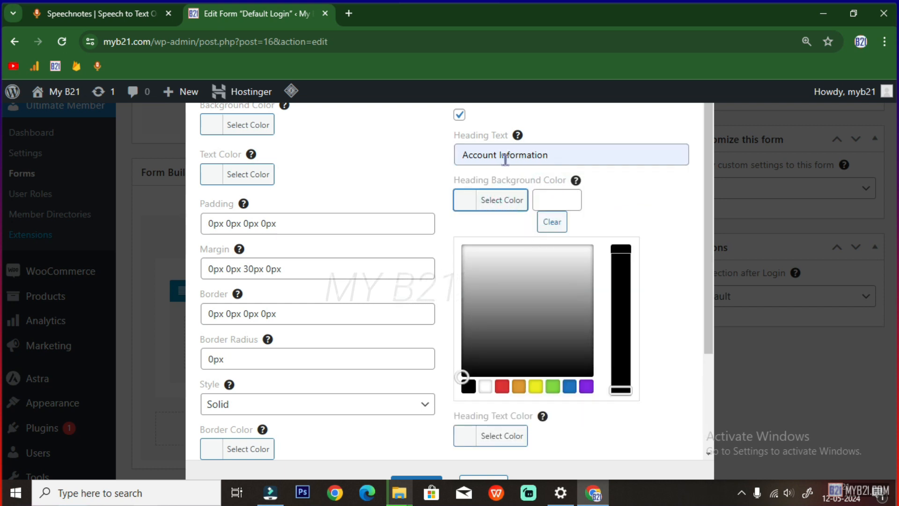
click(546, 196)
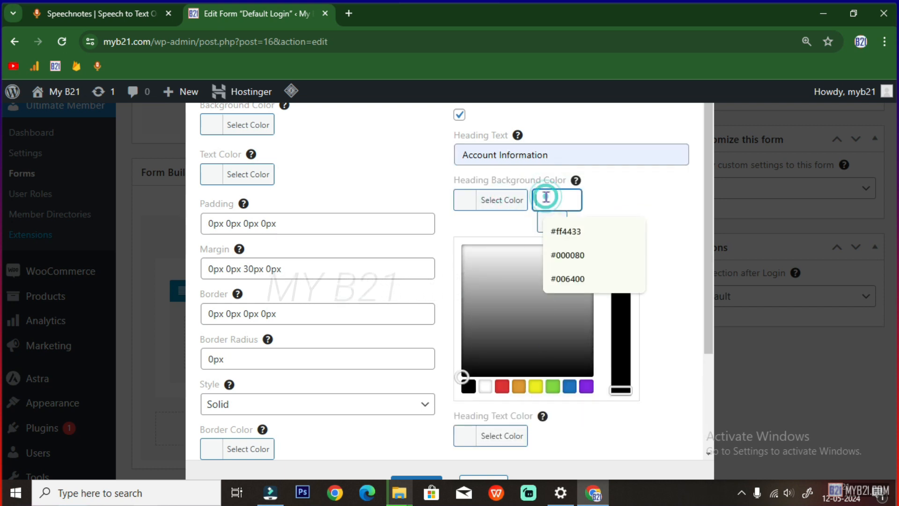
click(559, 255)
scroll(518, 398, down, 3)
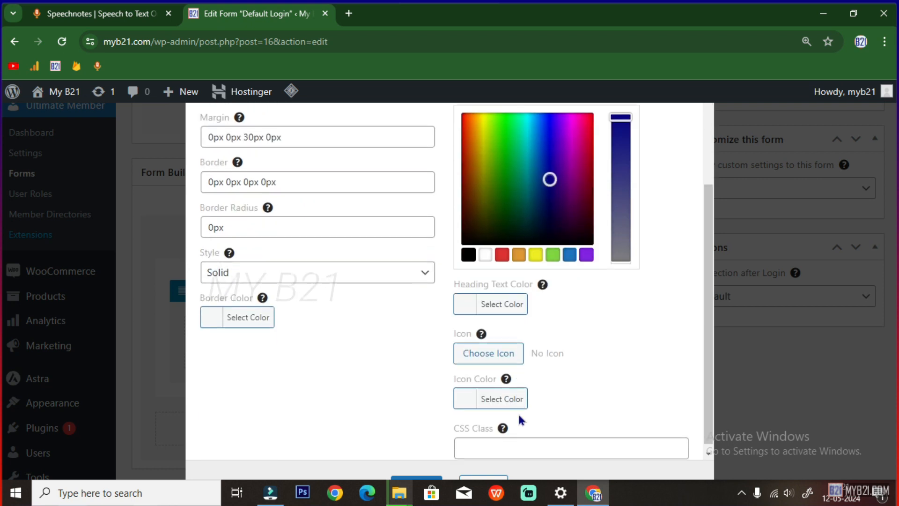
click(497, 352)
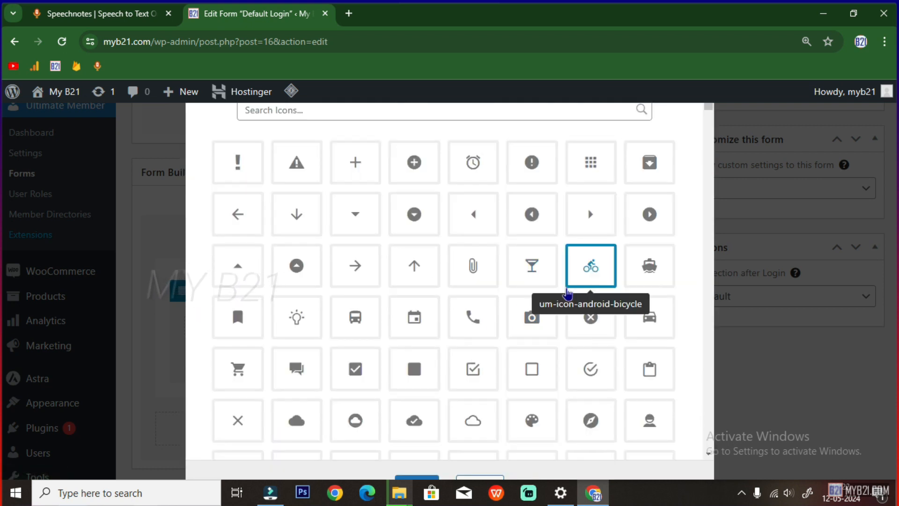
click(590, 214)
scroll(480, 465, down, 3)
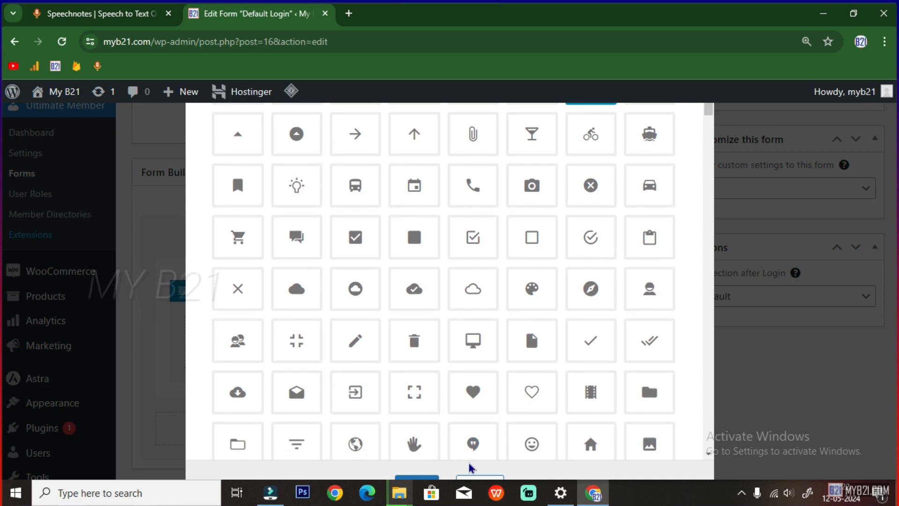
click(417, 482)
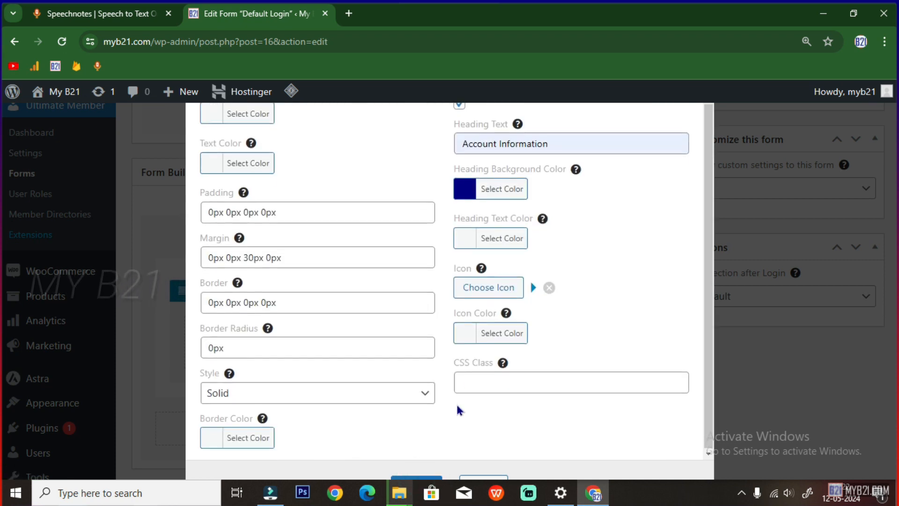
click(412, 479)
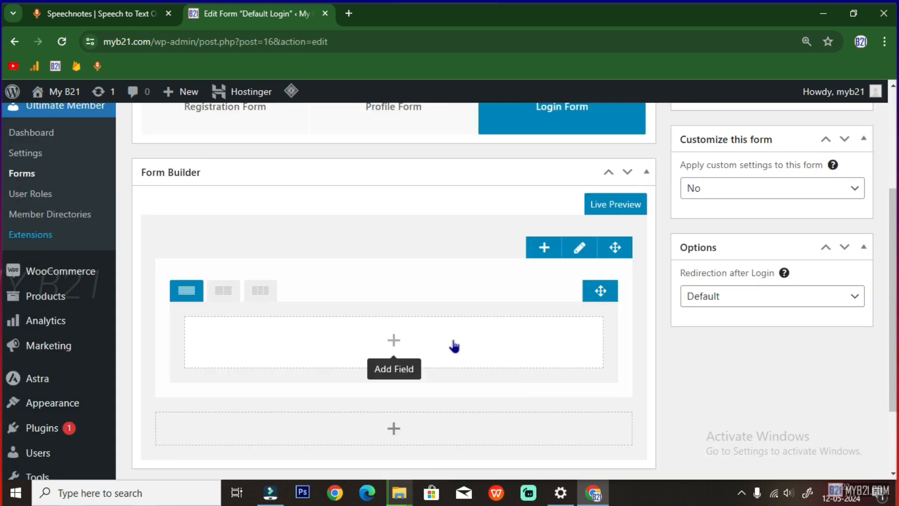
Add the Username or Email and Password fields to the Default Login form's row
scroll(453, 346, down, 1)
scroll(450, 348, up, 2)
scroll(447, 350, down, 2)
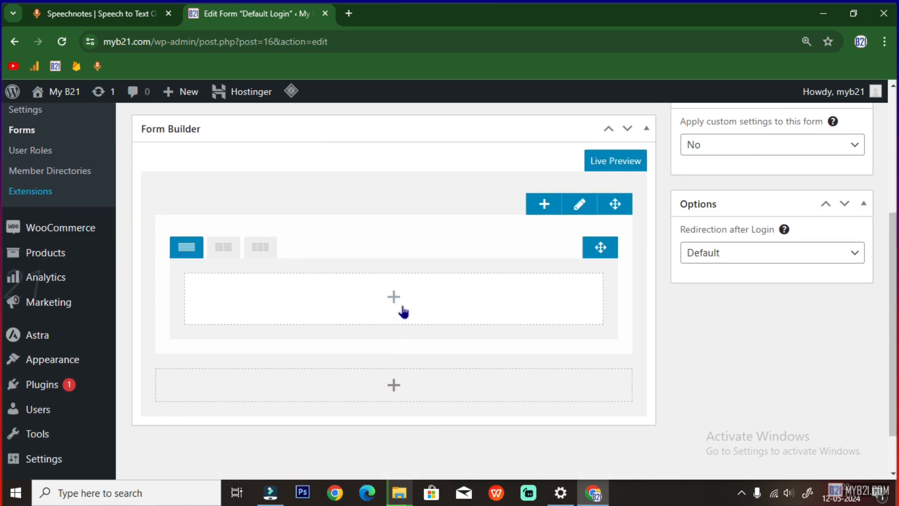
click(393, 297)
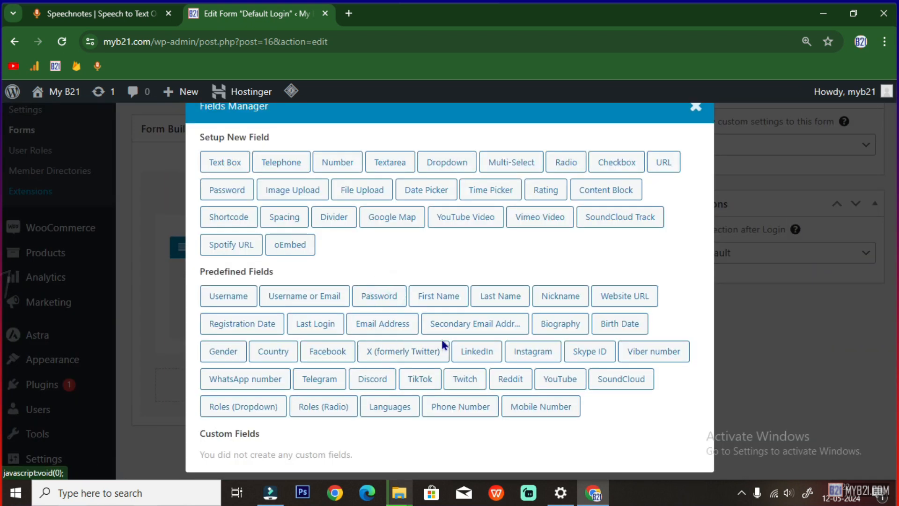
click(292, 297)
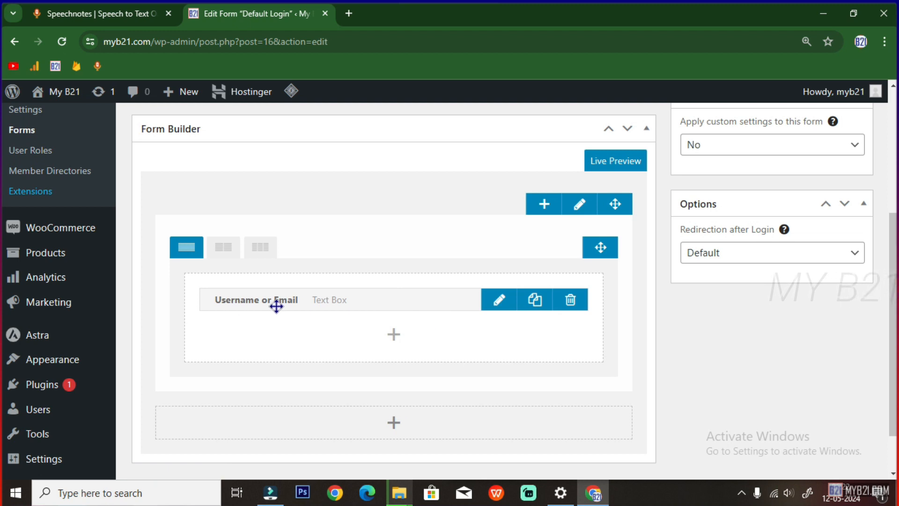
click(392, 334)
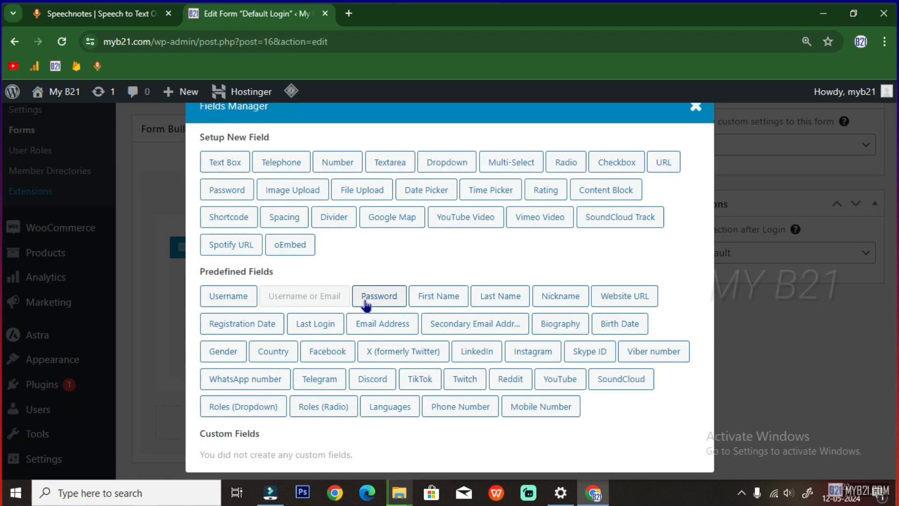
click(371, 295)
scroll(440, 409, down, 2)
scroll(437, 405, up, 4)
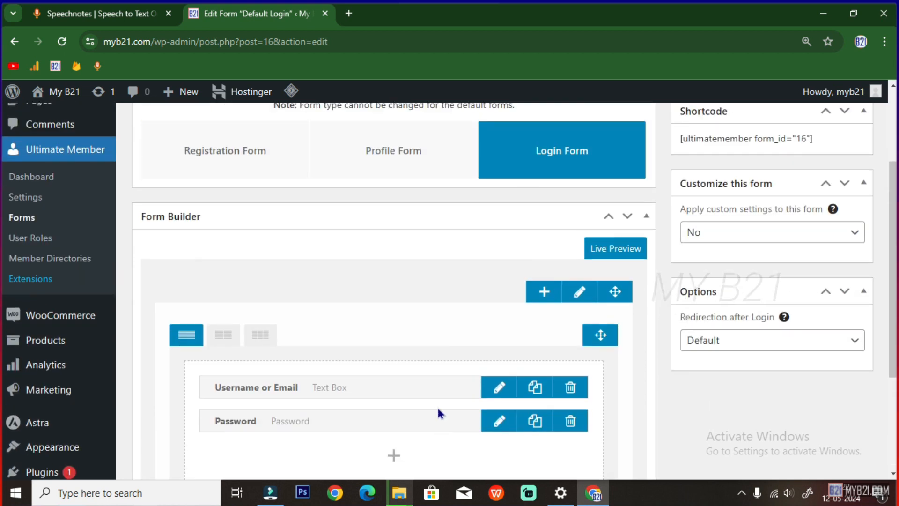
scroll(328, 384, up, 1)
scroll(369, 339, down, 2)
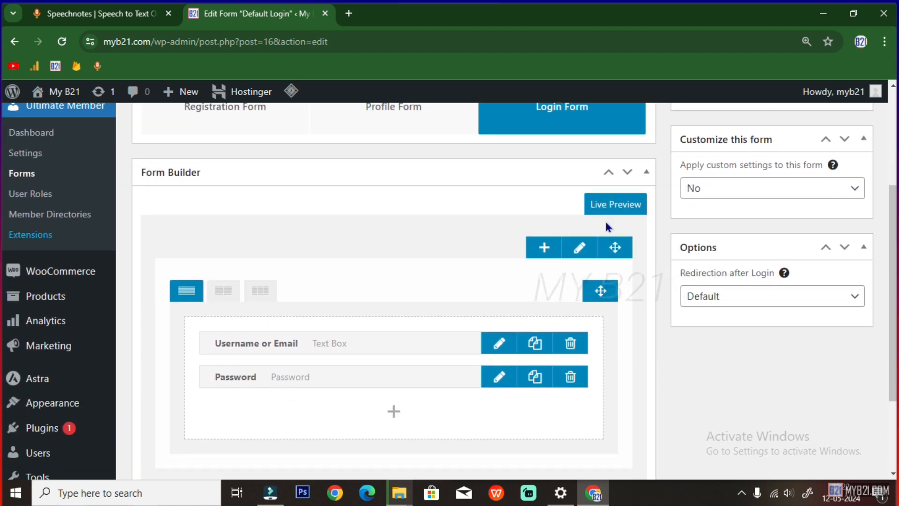
scroll(769, 207, up, 3)
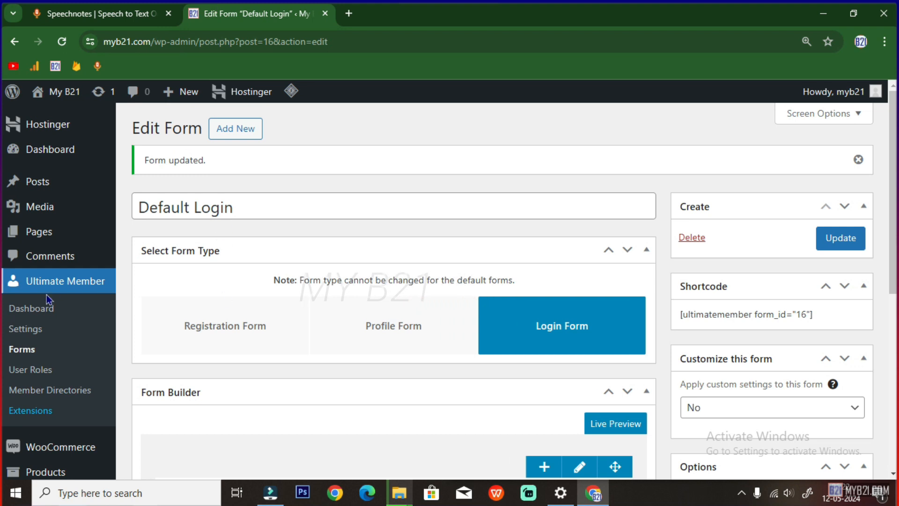
Open the Default Profile form and add Username, First Name and Last Name fields to its row
click(22, 356)
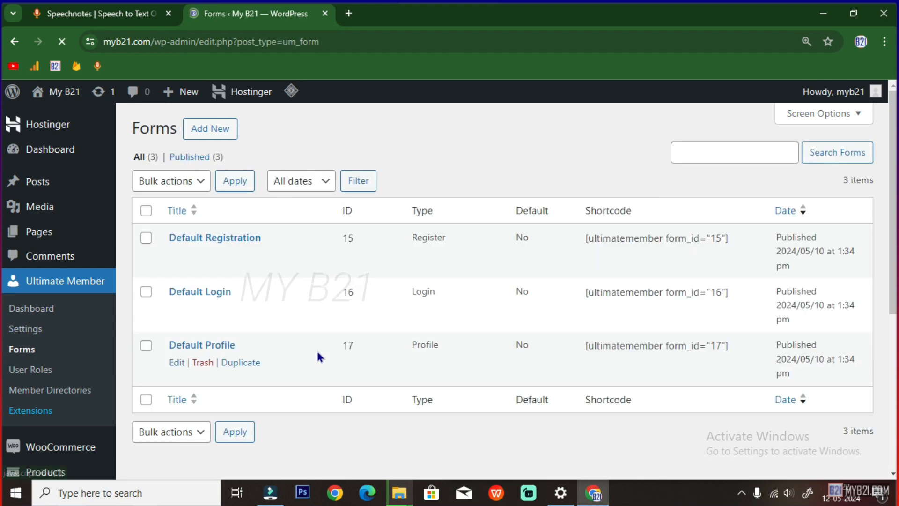
click(177, 363)
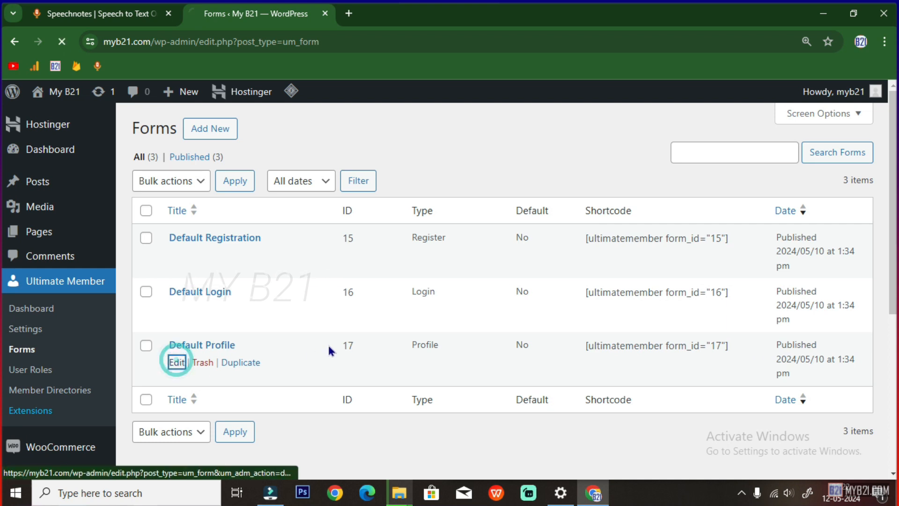
scroll(353, 341, down, 4)
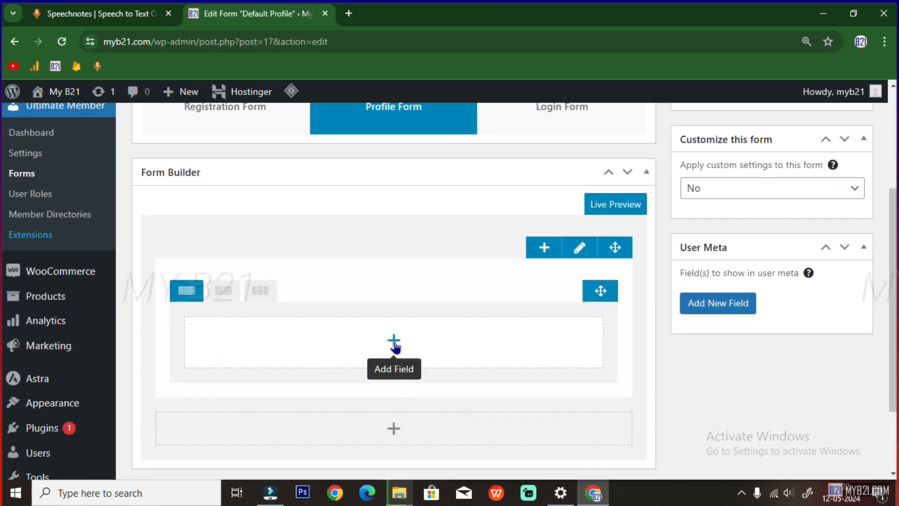
click(394, 341)
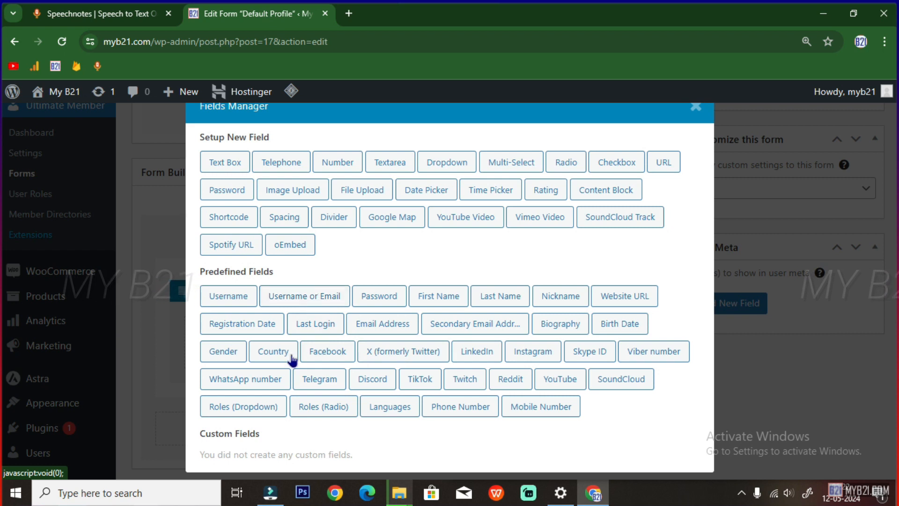
click(235, 300)
click(393, 378)
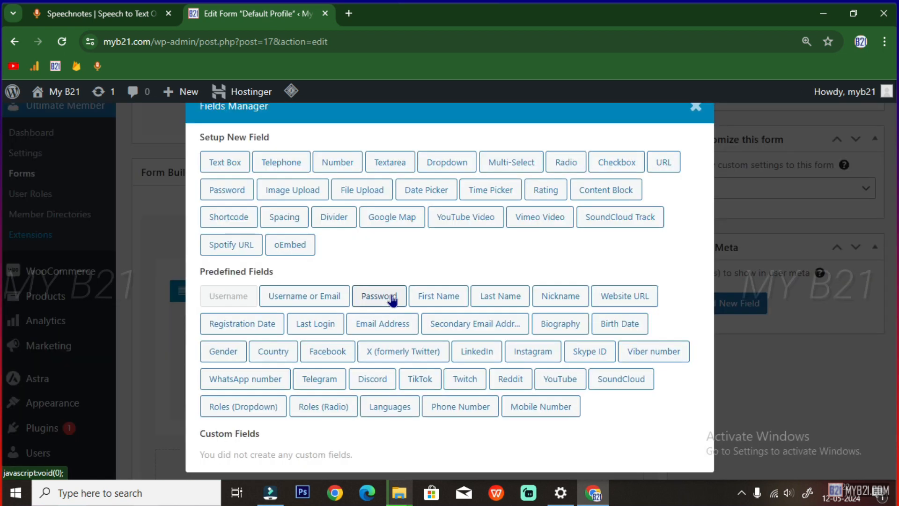
click(440, 297)
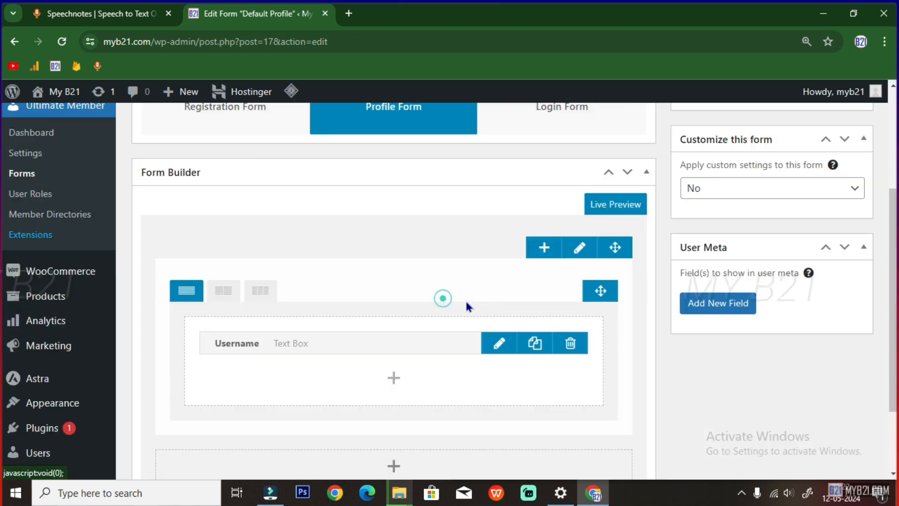
click(393, 411)
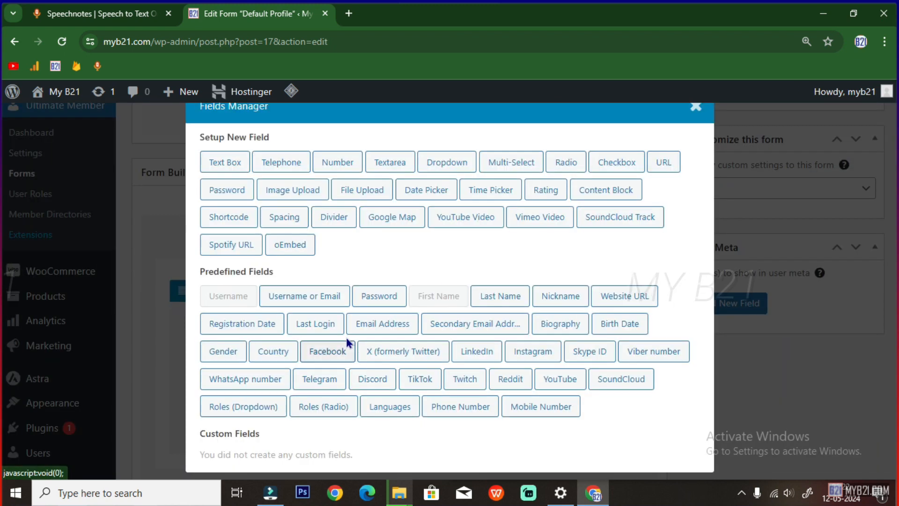
click(497, 296)
scroll(428, 376, down, 2)
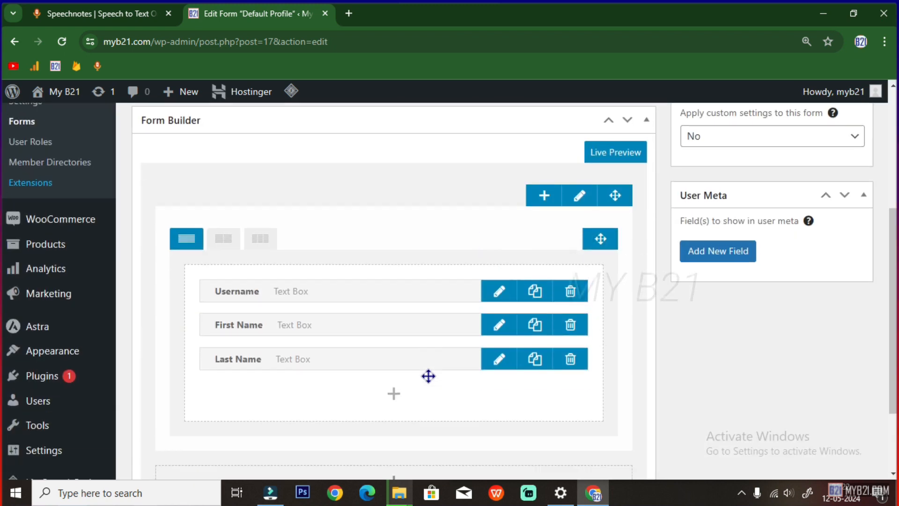
scroll(421, 375, down, 2)
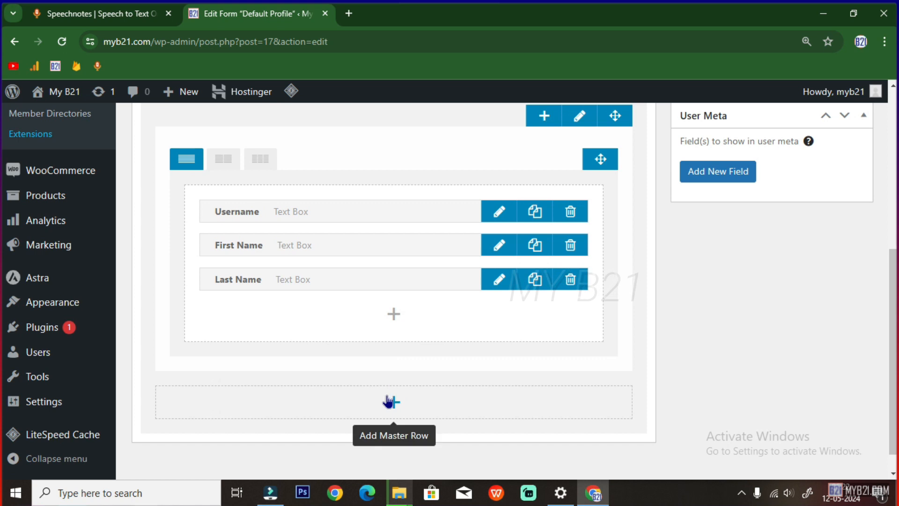
Add a new master row with the heading Optional
click(387, 401)
scroll(521, 403, down, 2)
click(541, 315)
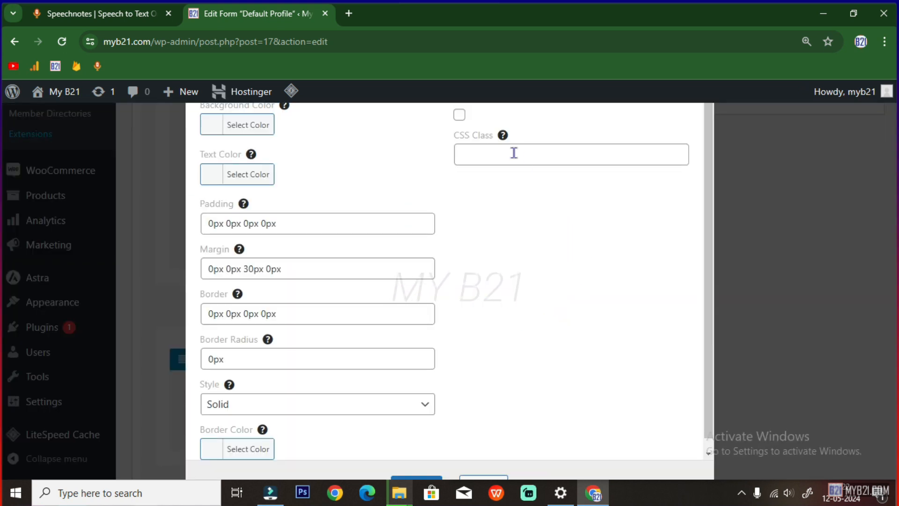
click(459, 114)
click(480, 155)
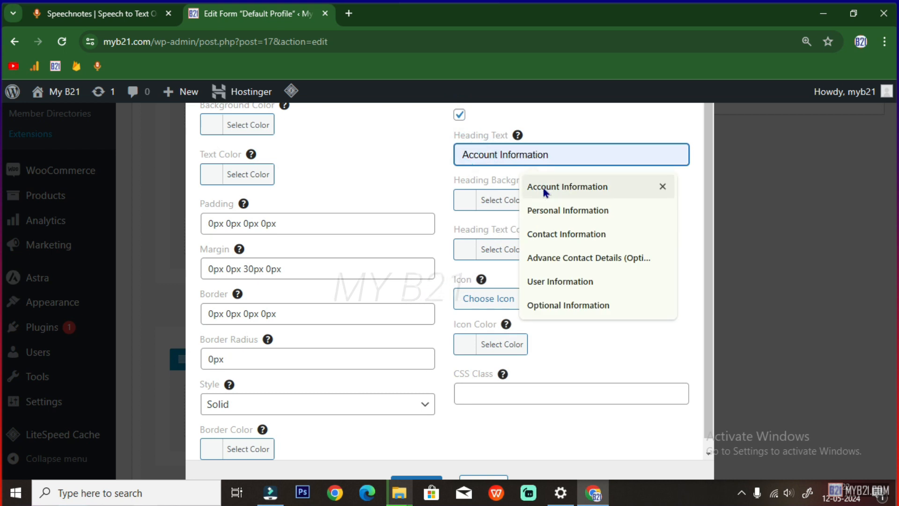
click(503, 157)
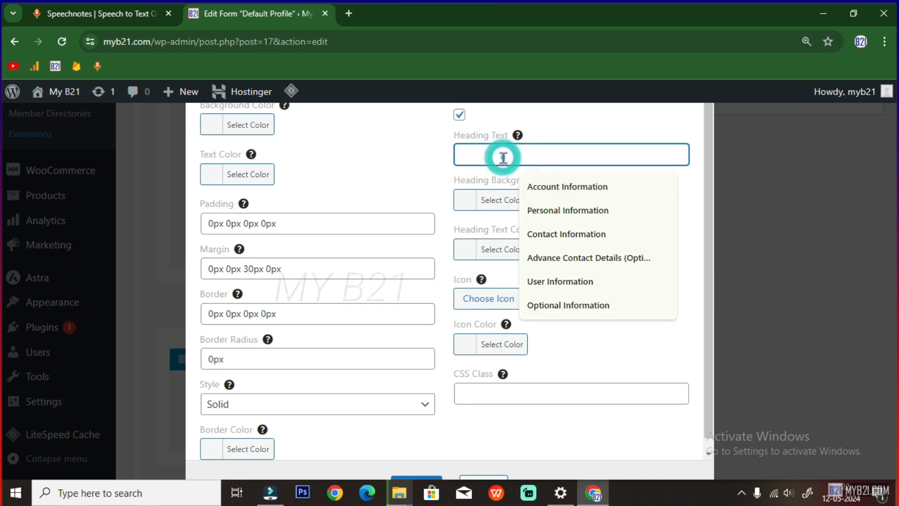
click(552, 305)
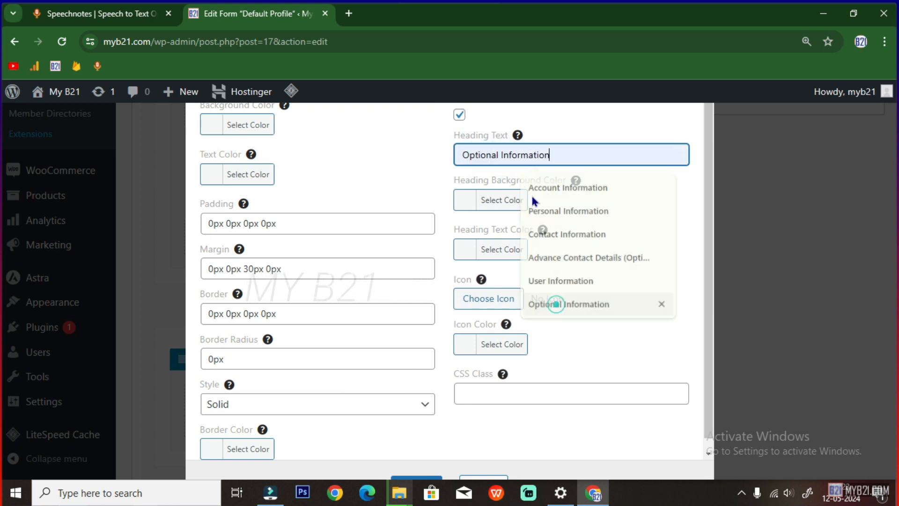
double_click(501, 156)
key(BackSpace)
Give the Optional heading a red #ff4433 background and a right-arrow icon, then save the row
click(497, 200)
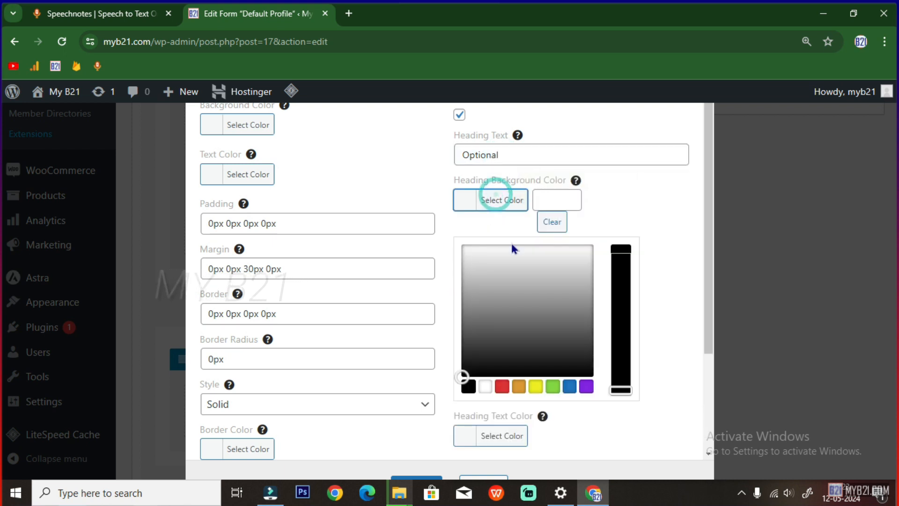
click(559, 195)
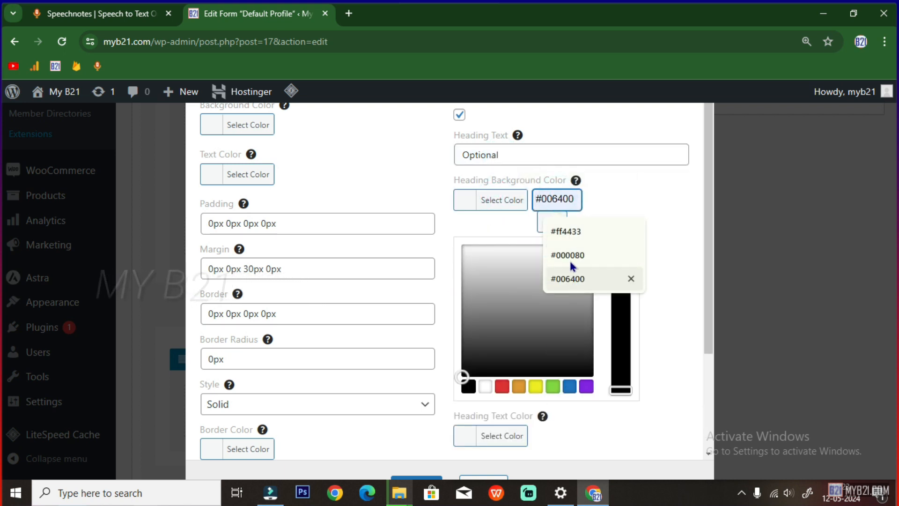
click(565, 231)
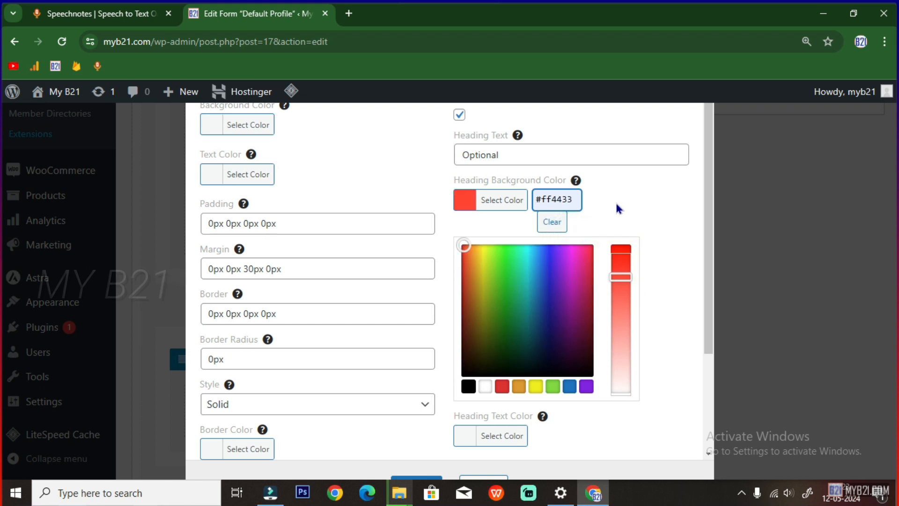
scroll(564, 380, down, 3)
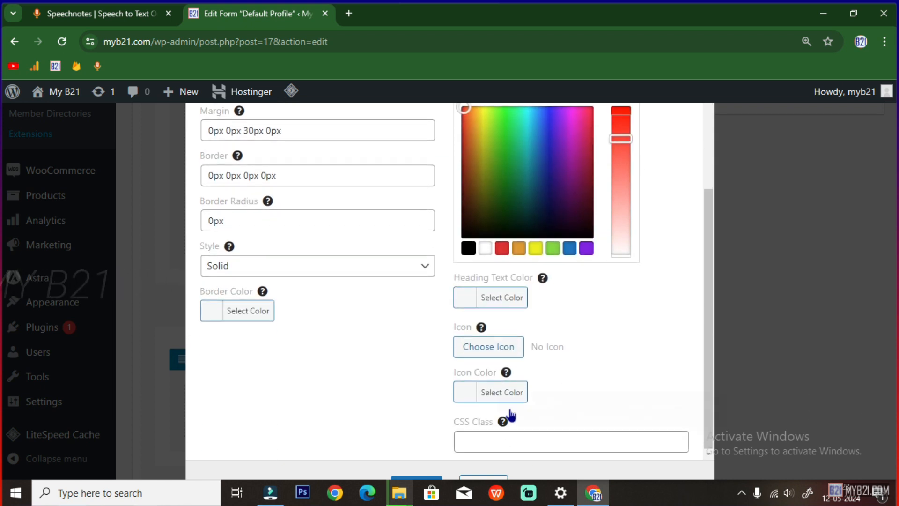
click(482, 351)
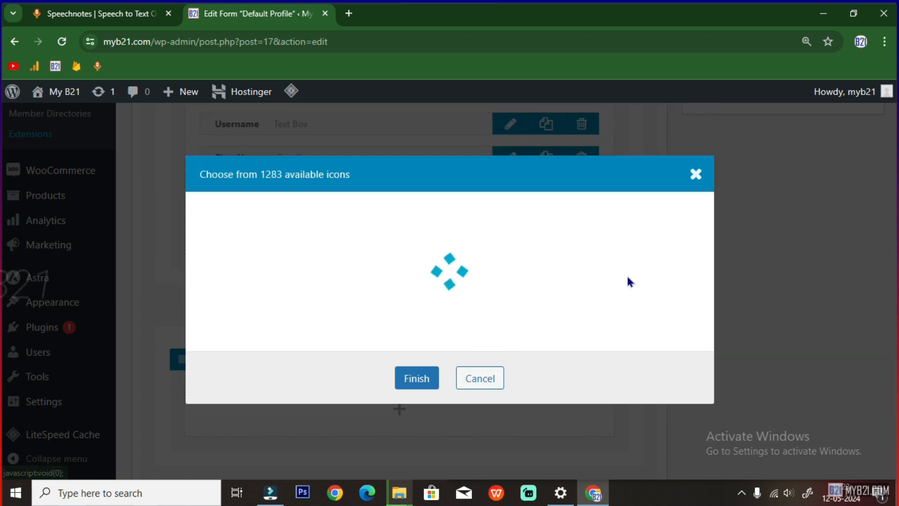
click(592, 212)
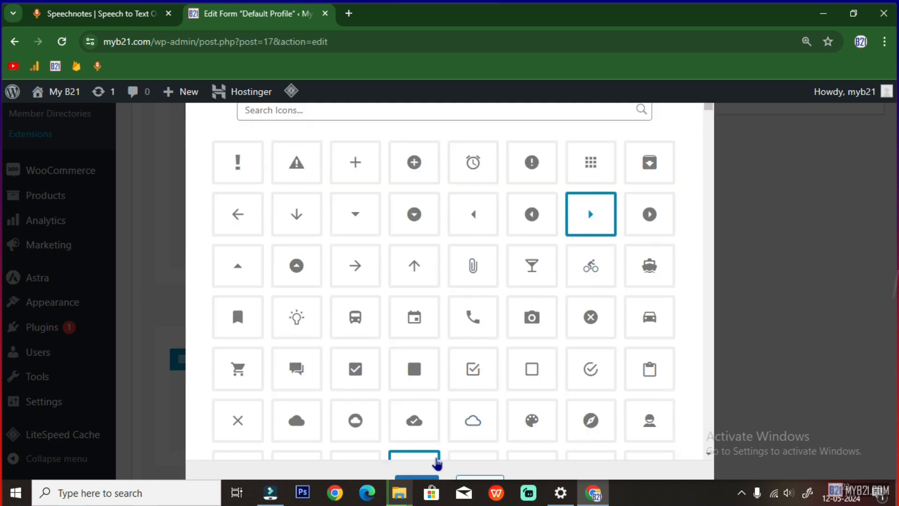
click(422, 481)
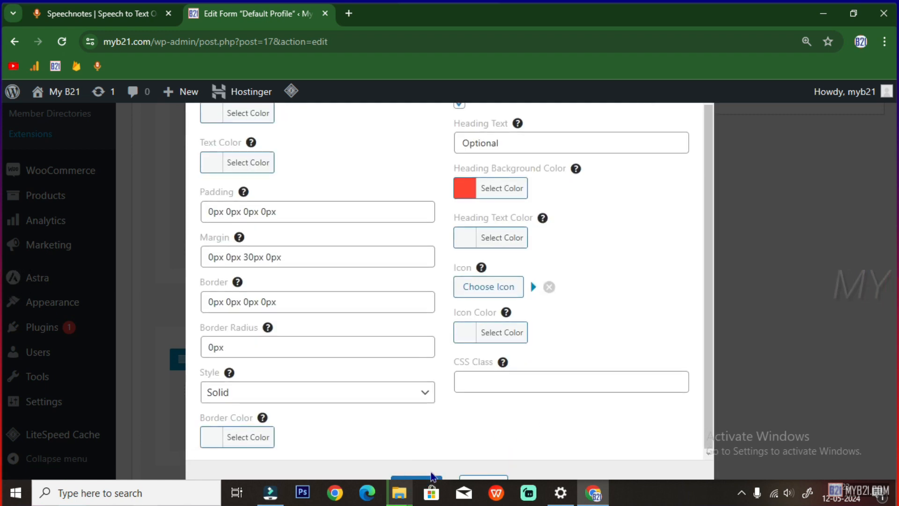
click(427, 480)
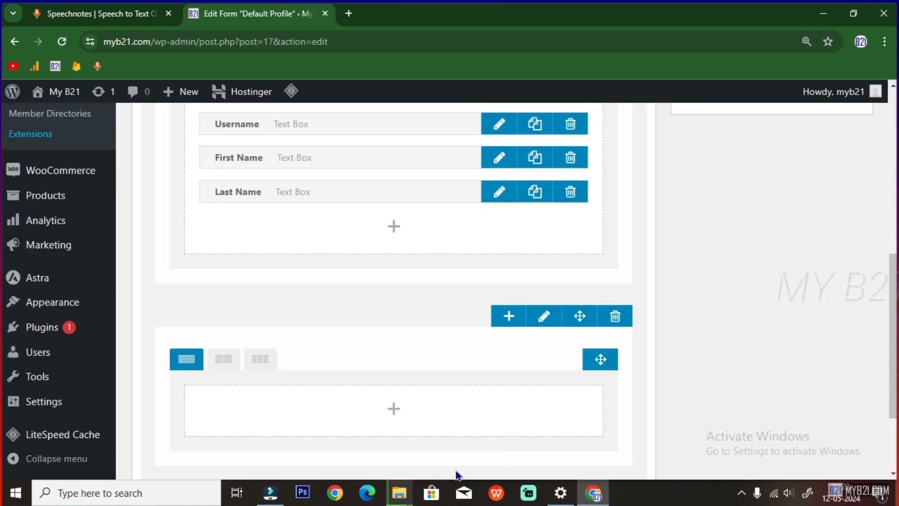
Add Nickname, Birth Date, Biography, Gender and Country fields to the Optional row
click(393, 410)
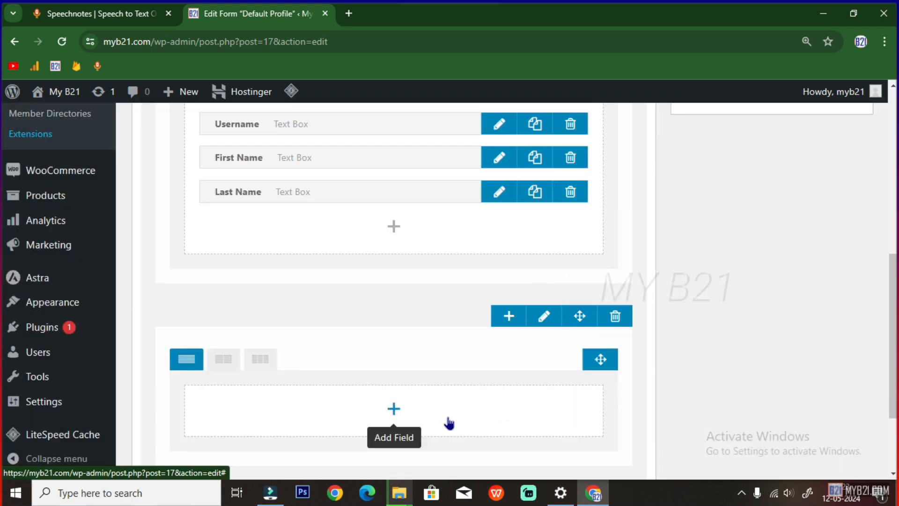
scroll(440, 402, down, 2)
click(396, 321)
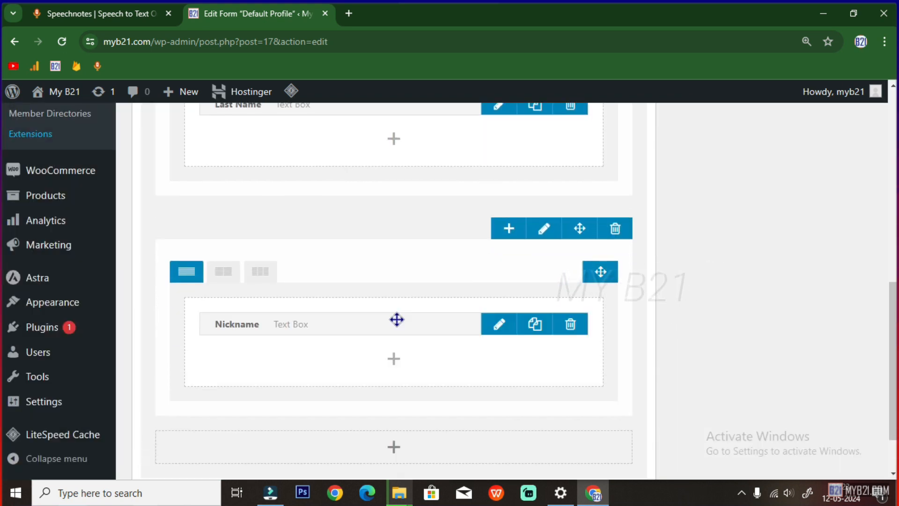
click(394, 359)
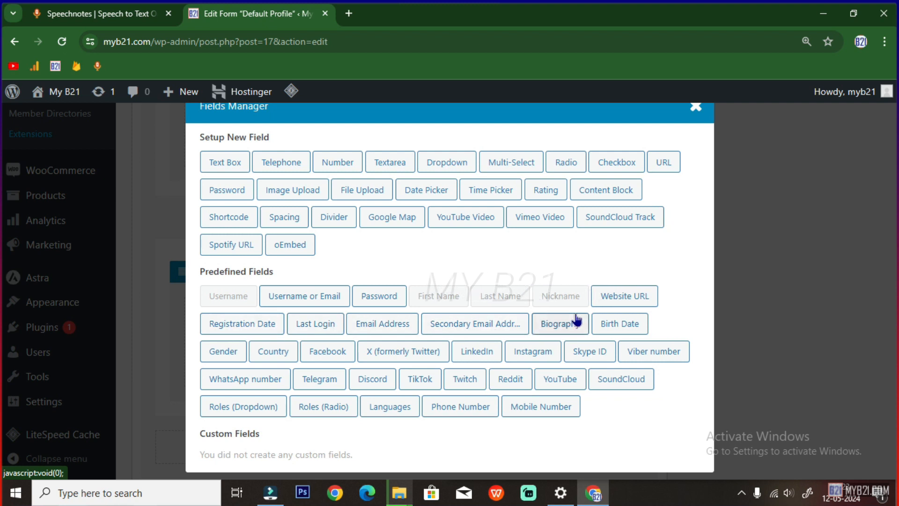
click(615, 327)
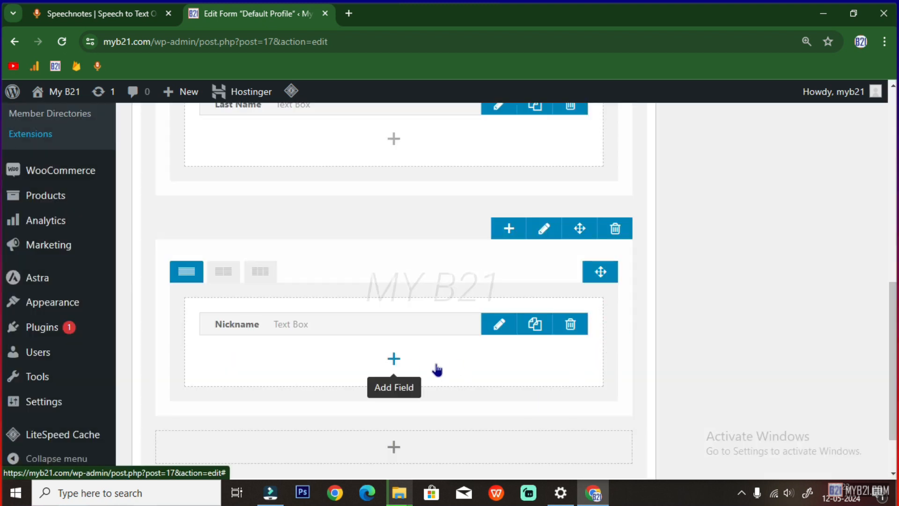
click(393, 392)
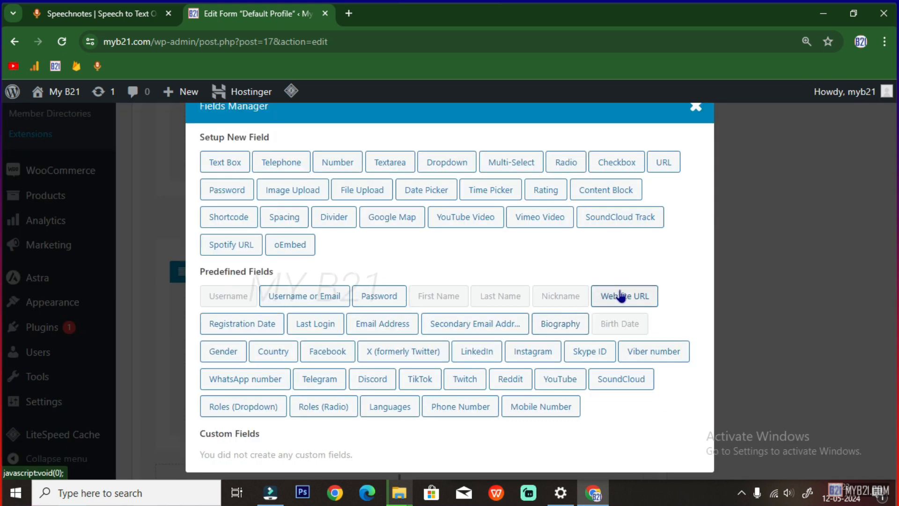
click(559, 323)
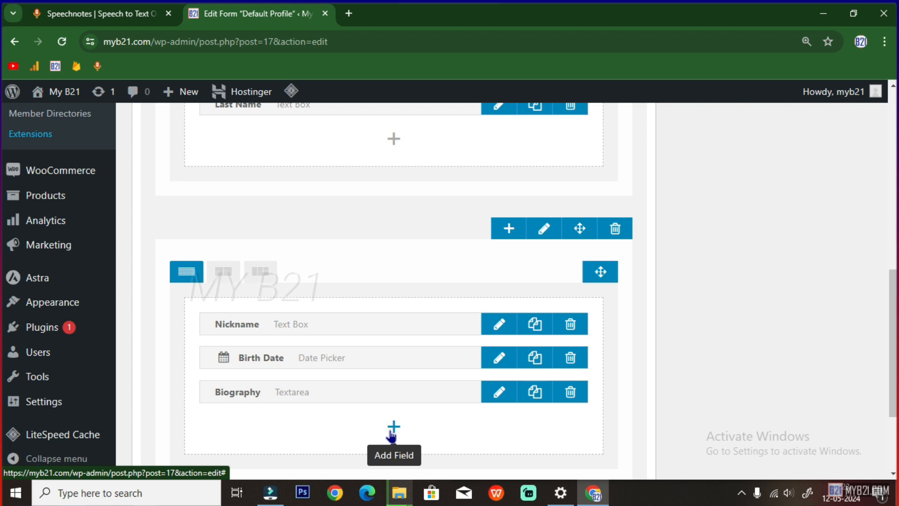
click(393, 427)
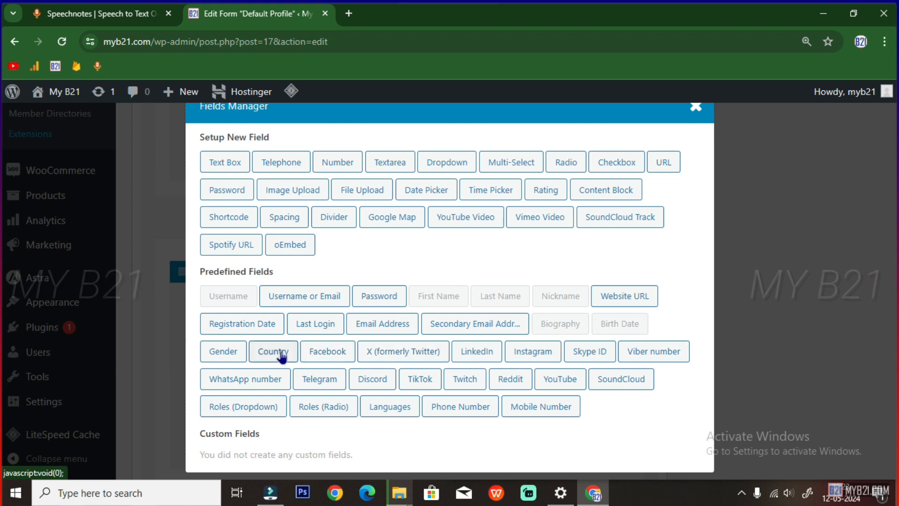
click(240, 356)
scroll(402, 417, down, 1)
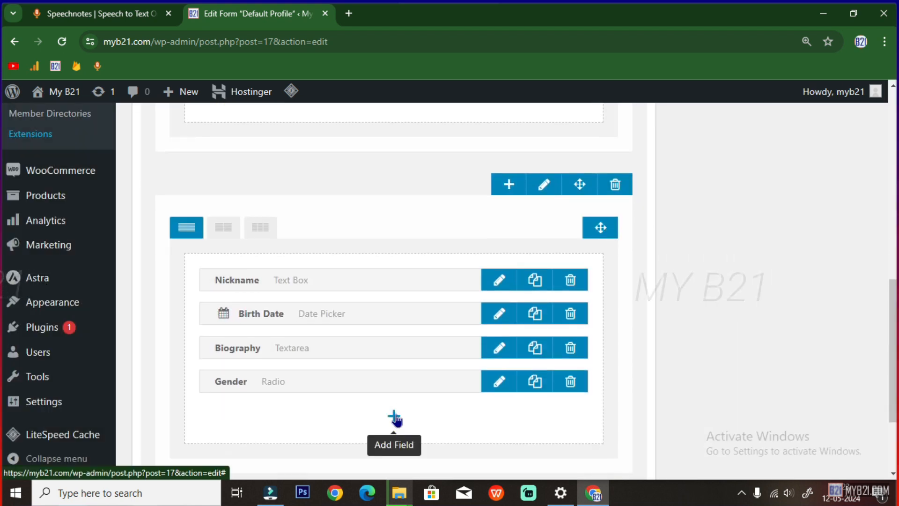
click(395, 415)
click(263, 351)
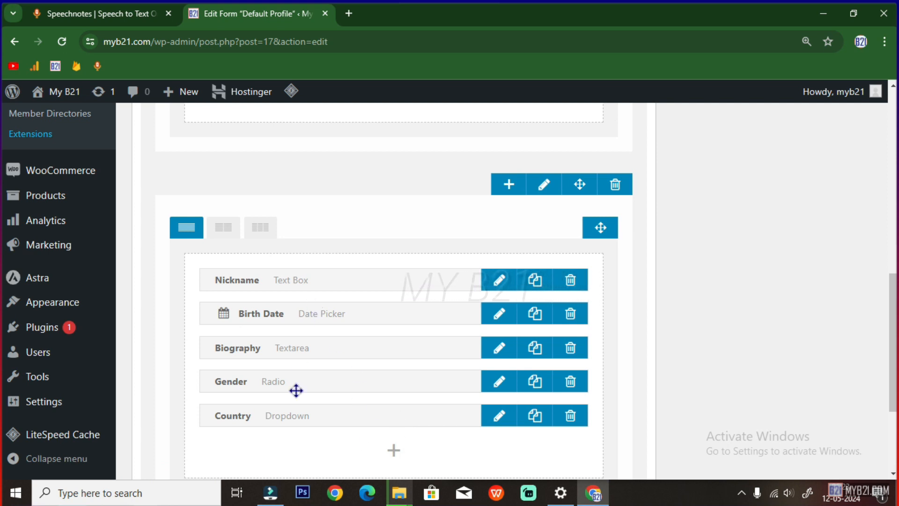
scroll(305, 388, down, 3)
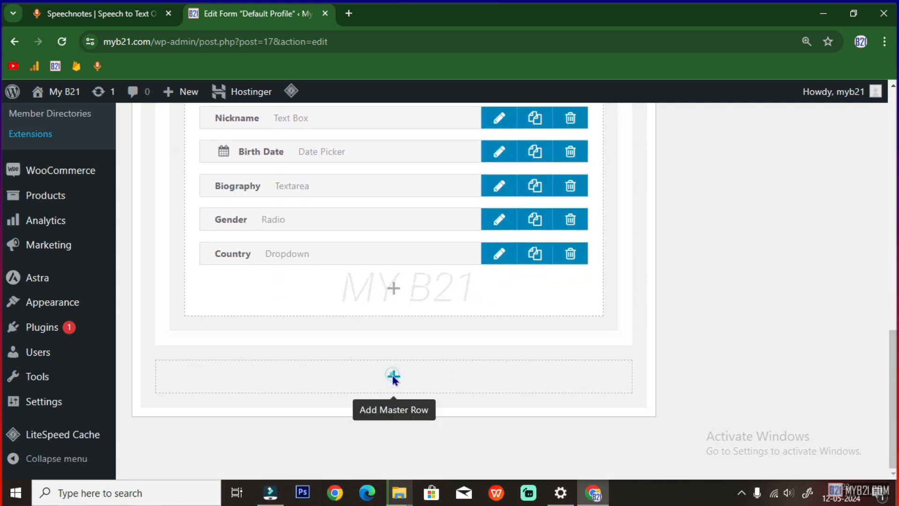
Add a third master row with the heading Contact
click(393, 376)
scroll(541, 378, down, 3)
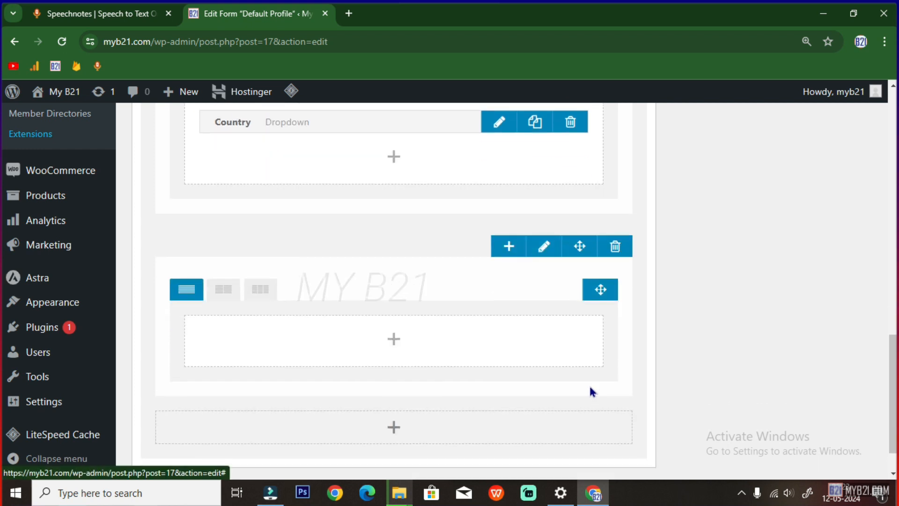
click(543, 247)
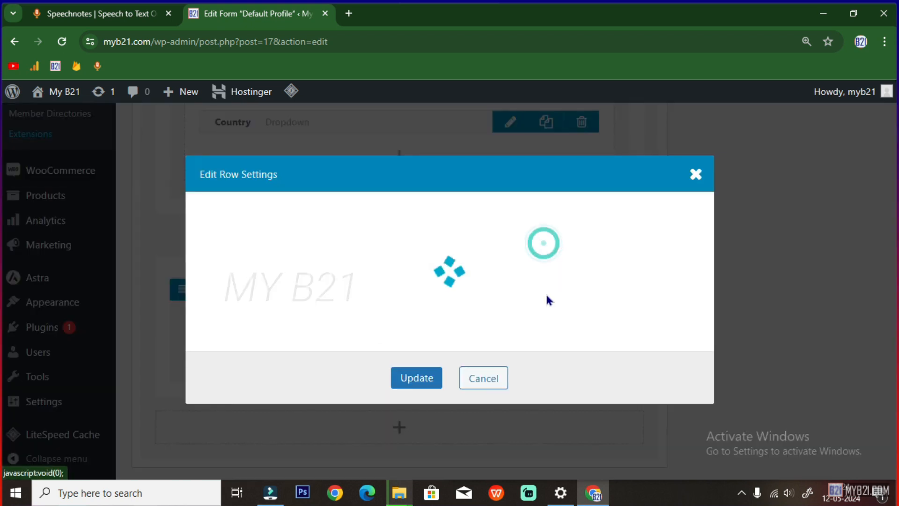
click(460, 116)
click(467, 156)
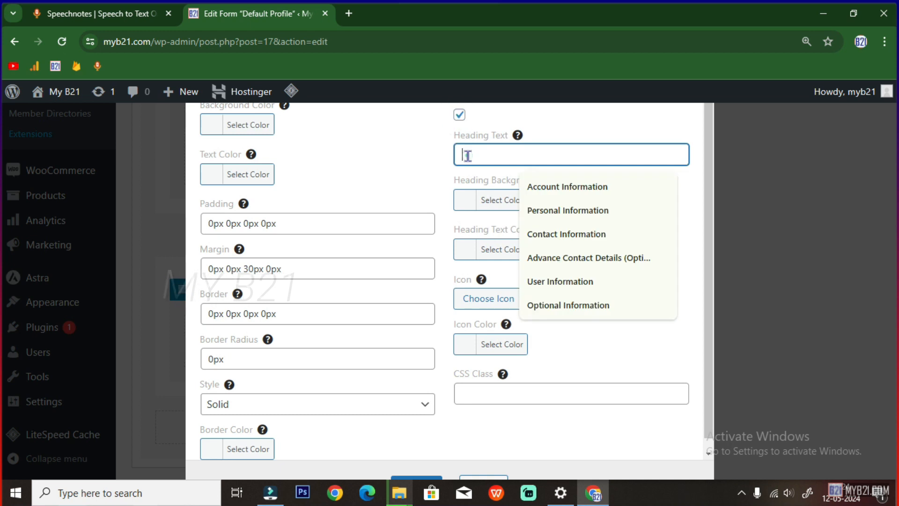
click(554, 230)
drag(496, 155, 596, 159)
key(BackSpace)
click(613, 270)
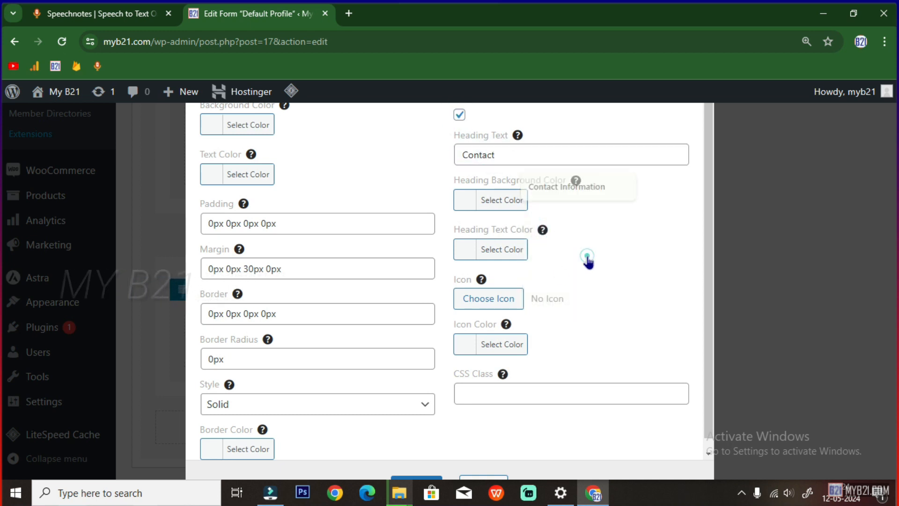
Set the Contact heading background to dark green #006400
click(509, 200)
click(557, 200)
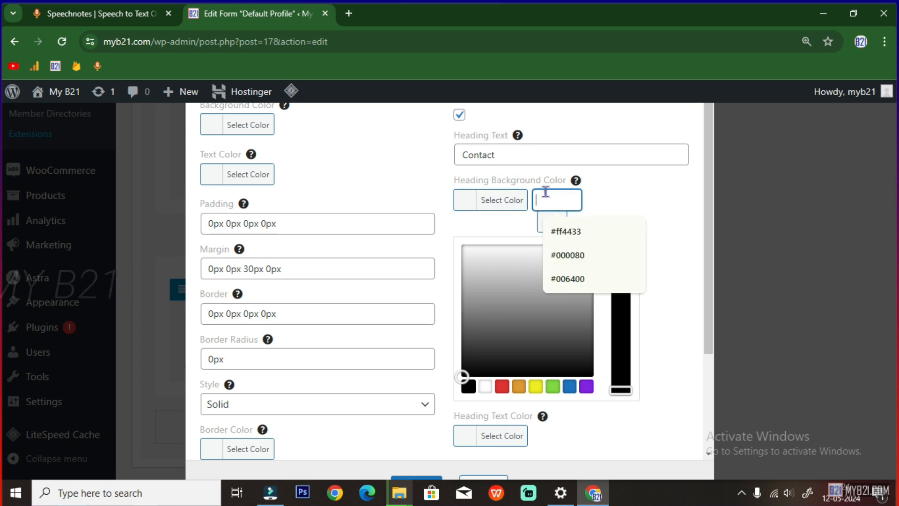
click(570, 230)
scroll(529, 395, down, 2)
scroll(530, 395, up, 2)
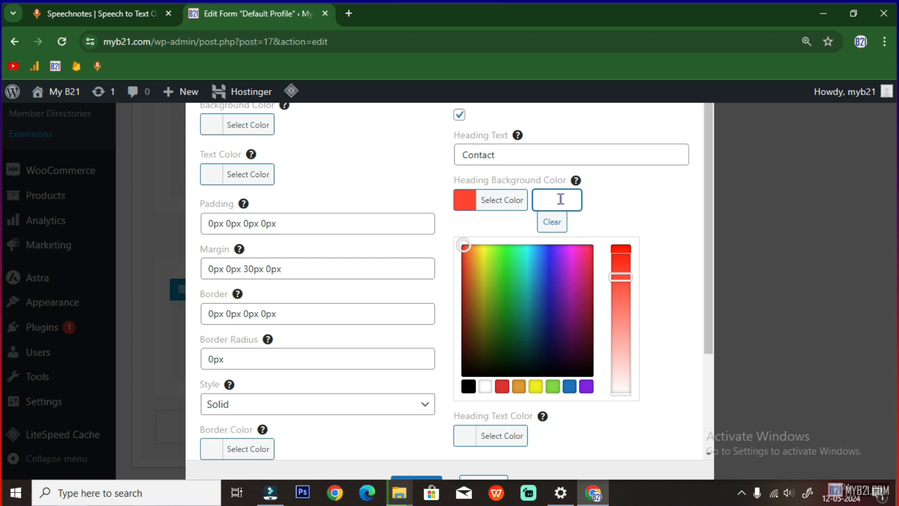
click(560, 199)
click(562, 279)
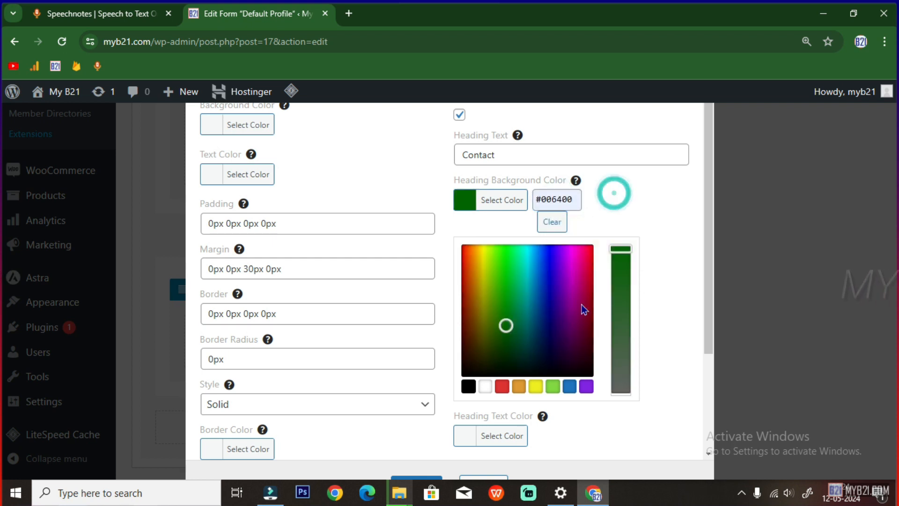
Give the Contact heading a right-arrow icon and save the row settings
scroll(485, 389, down, 3)
click(486, 351)
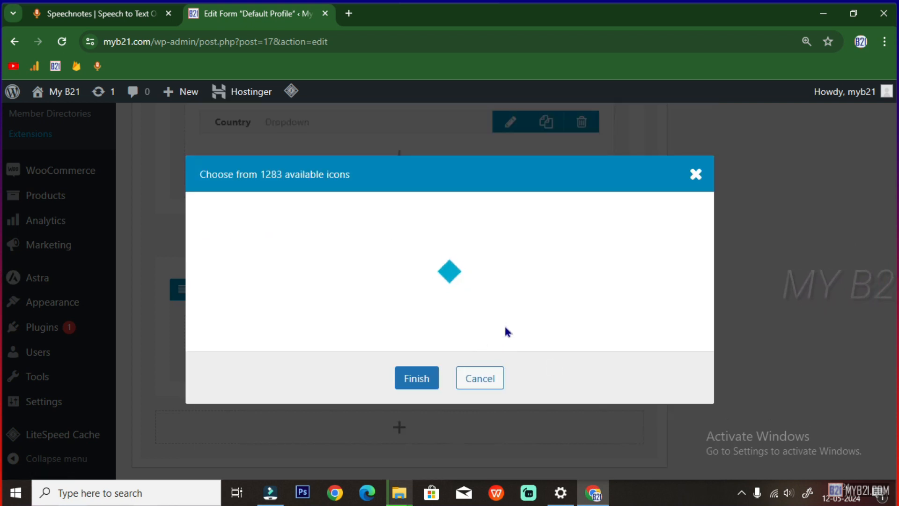
click(593, 210)
scroll(504, 397, down, 2)
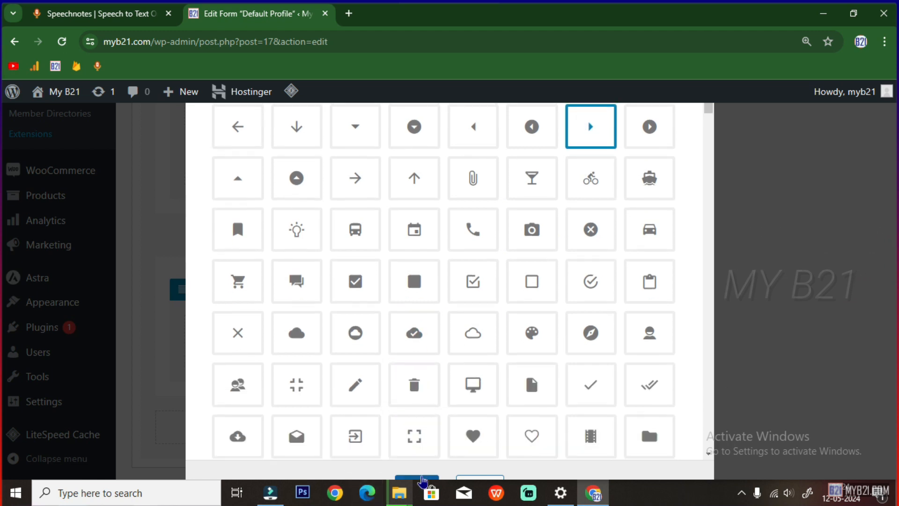
click(417, 476)
scroll(527, 358, down, 1)
click(426, 481)
scroll(562, 362, down, 1)
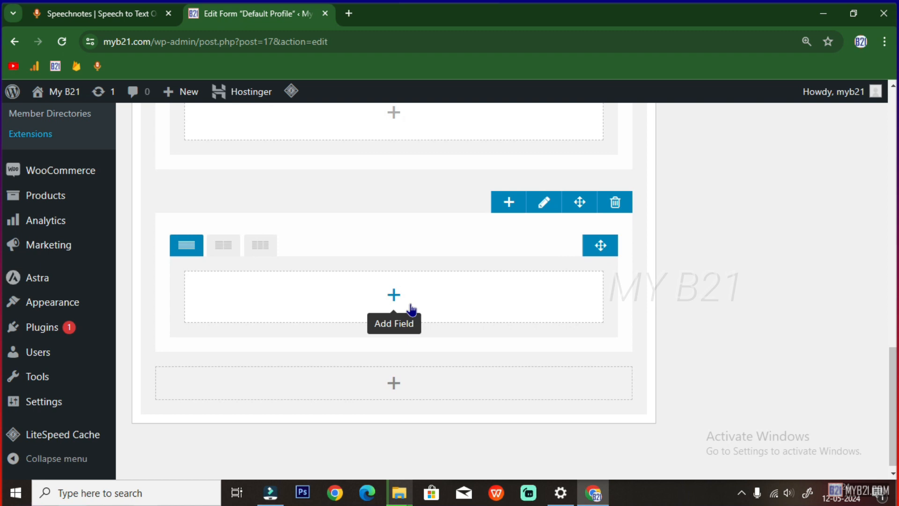
click(393, 296)
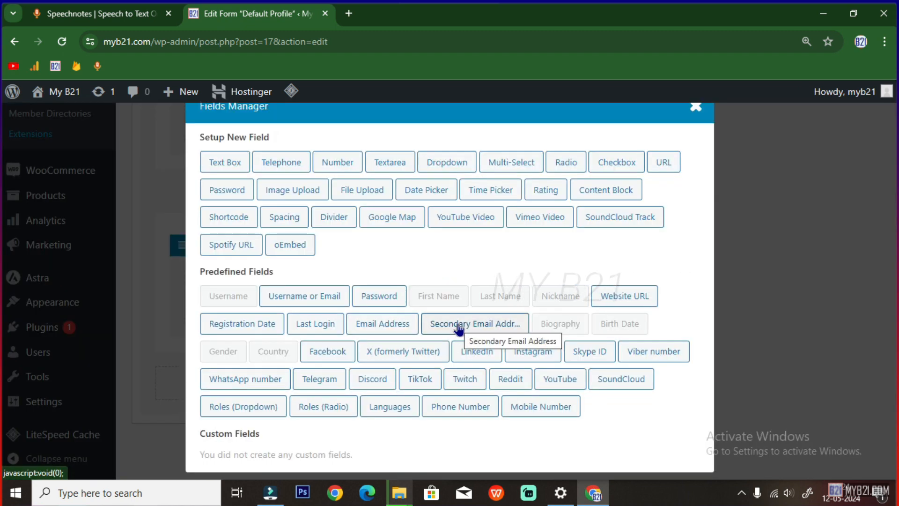
Add Secondary Email Address, Phone Number and WhatsApp number fields to the Contact row
click(458, 328)
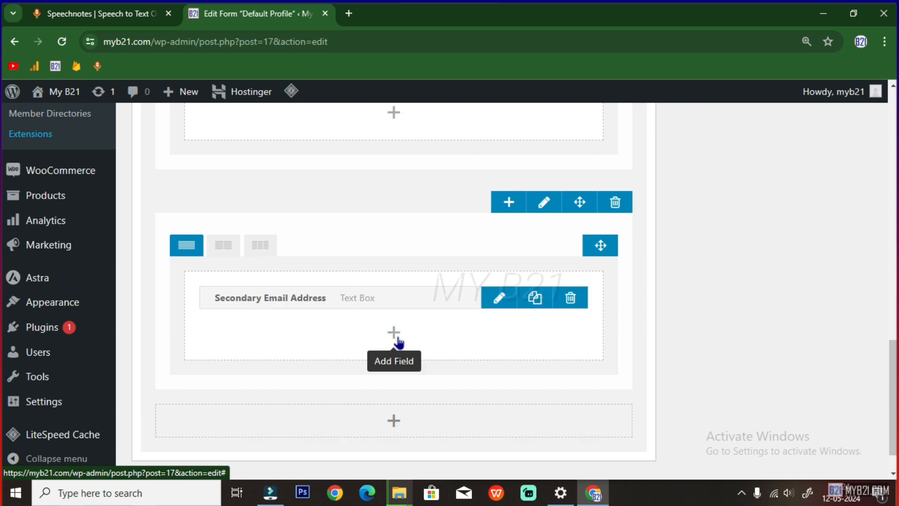
click(396, 336)
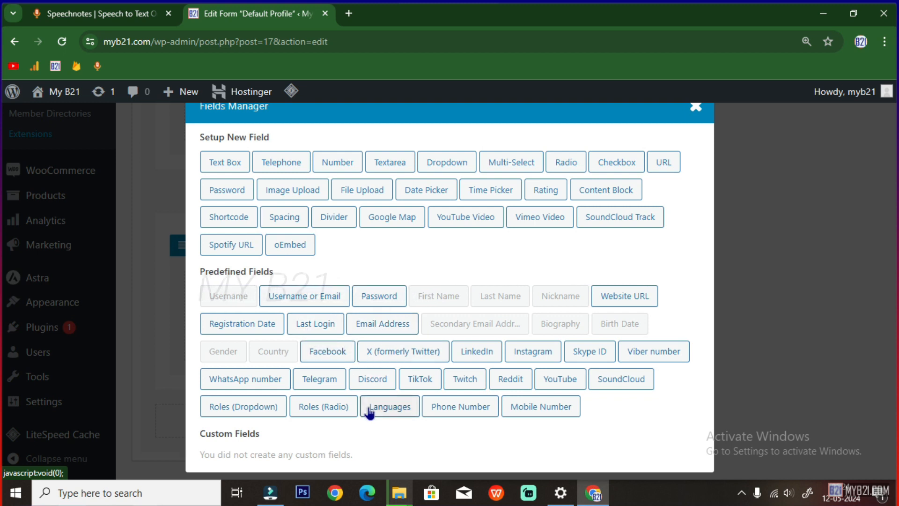
click(453, 406)
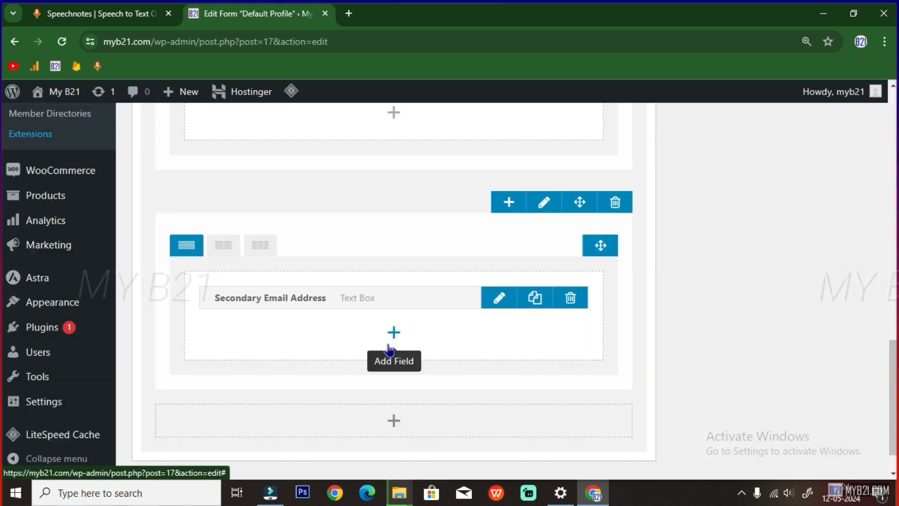
click(395, 365)
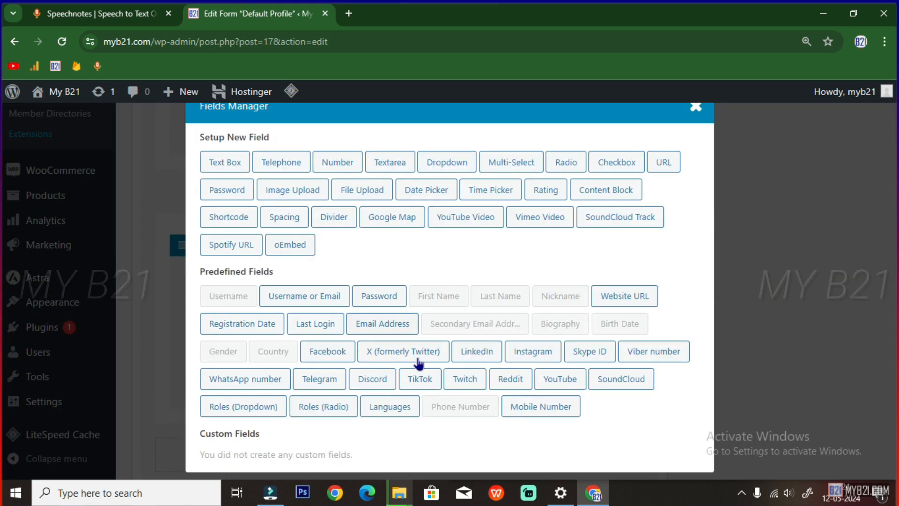
click(246, 380)
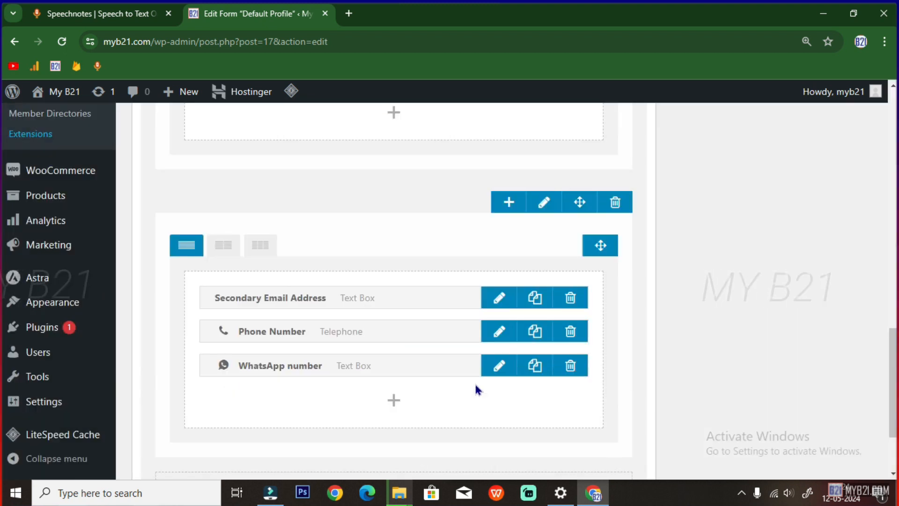
scroll(442, 394, down, 1)
scroll(470, 353, up, 1)
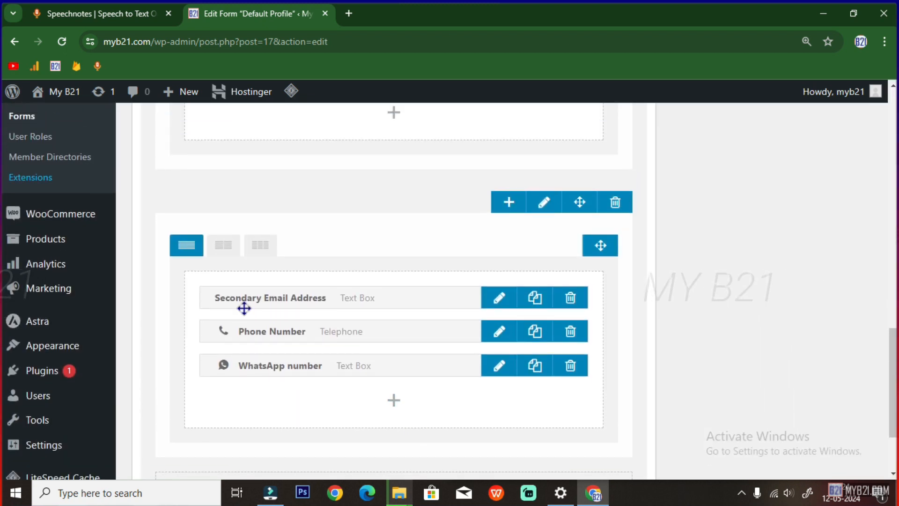
Give the Secondary Email Address field the outline envelope icon, found by searching 'email'
click(498, 300)
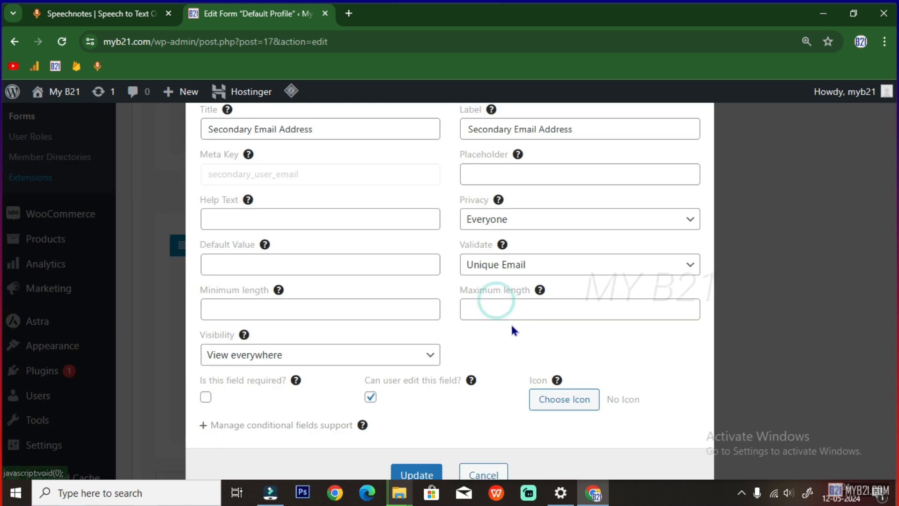
click(551, 404)
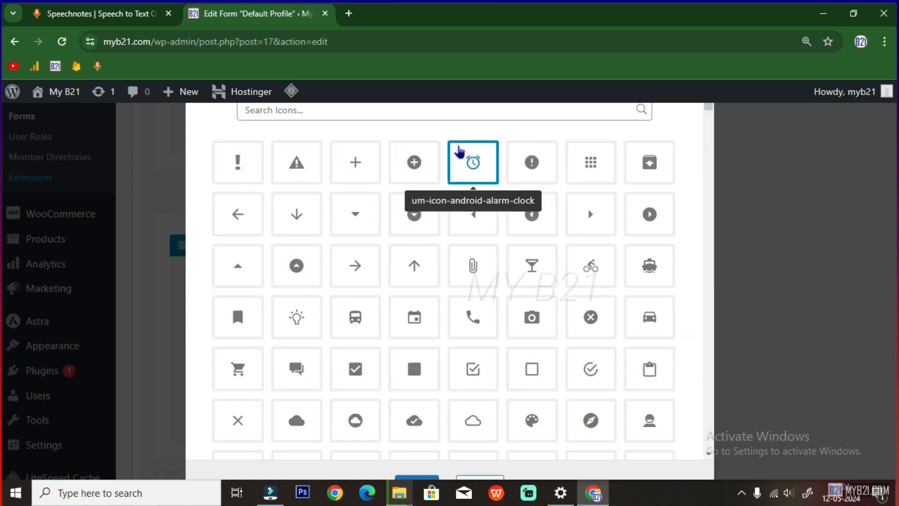
scroll(422, 140, down, 1)
click(366, 117)
text(email)
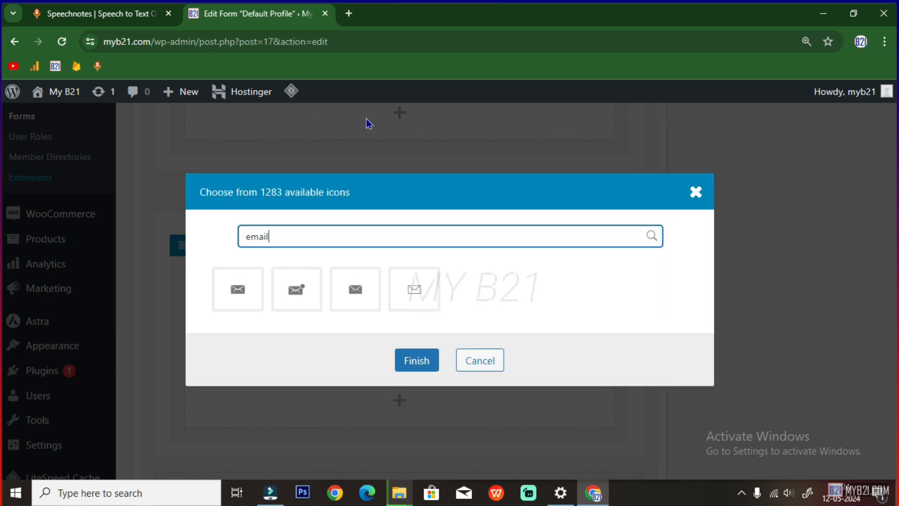
click(296, 293)
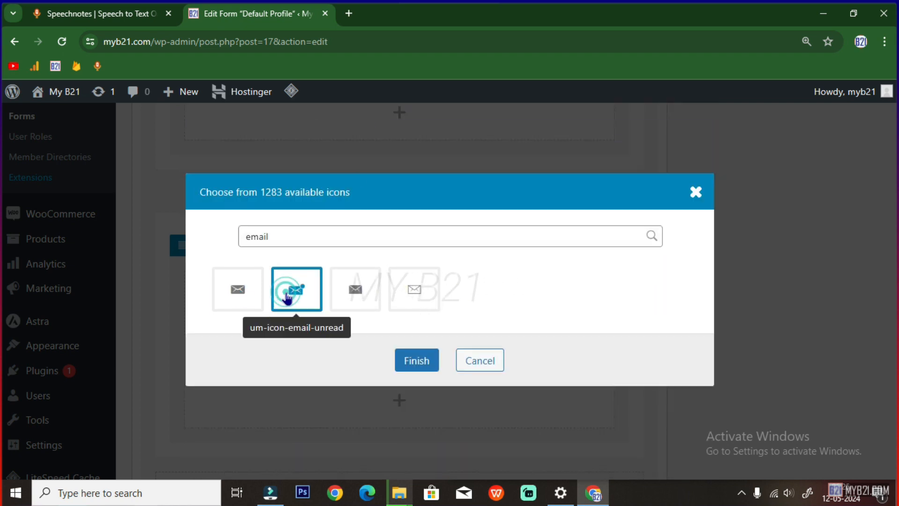
click(412, 292)
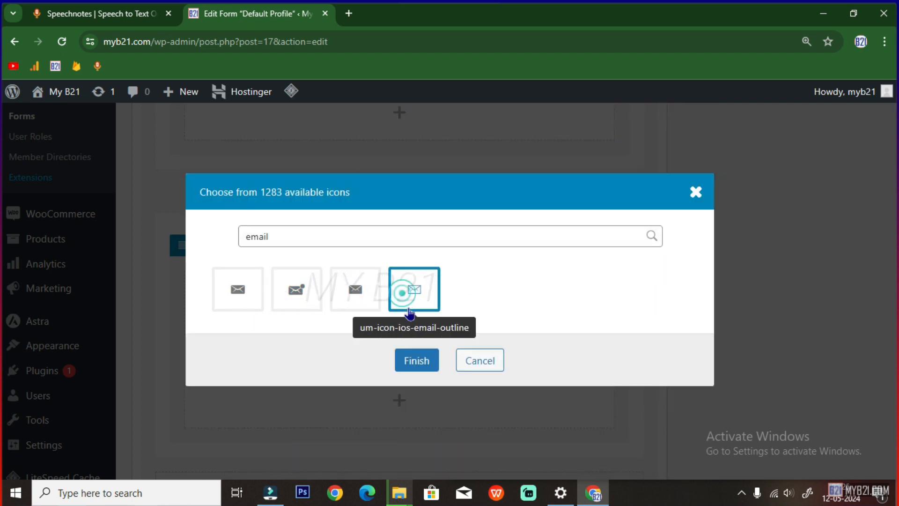
click(425, 364)
click(409, 477)
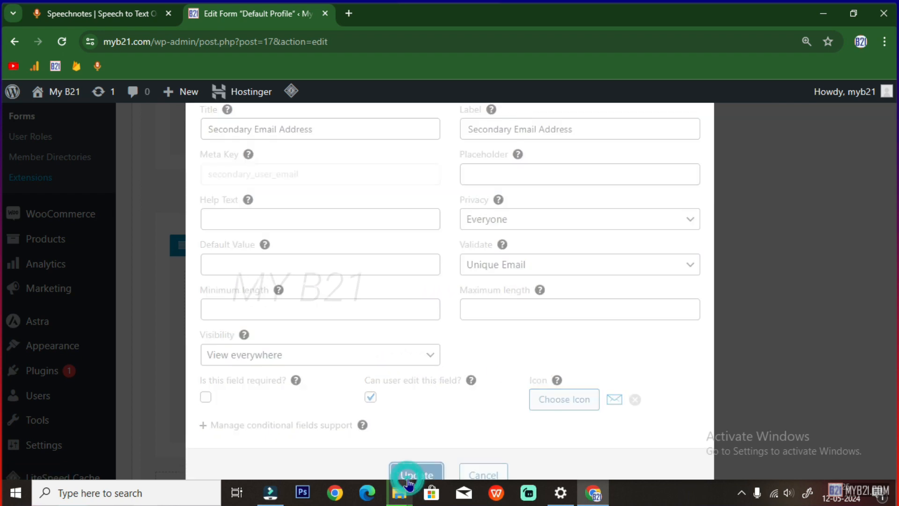
scroll(496, 428, down, 1)
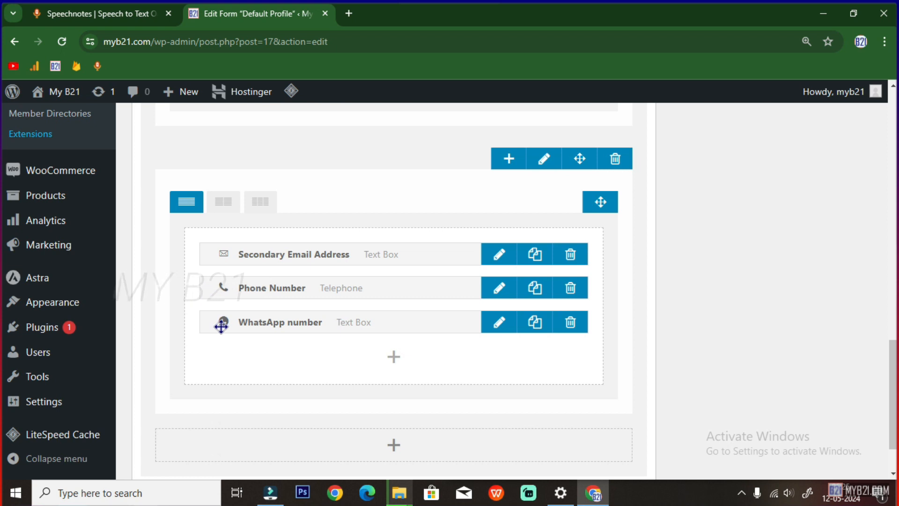
scroll(221, 326, down, 2)
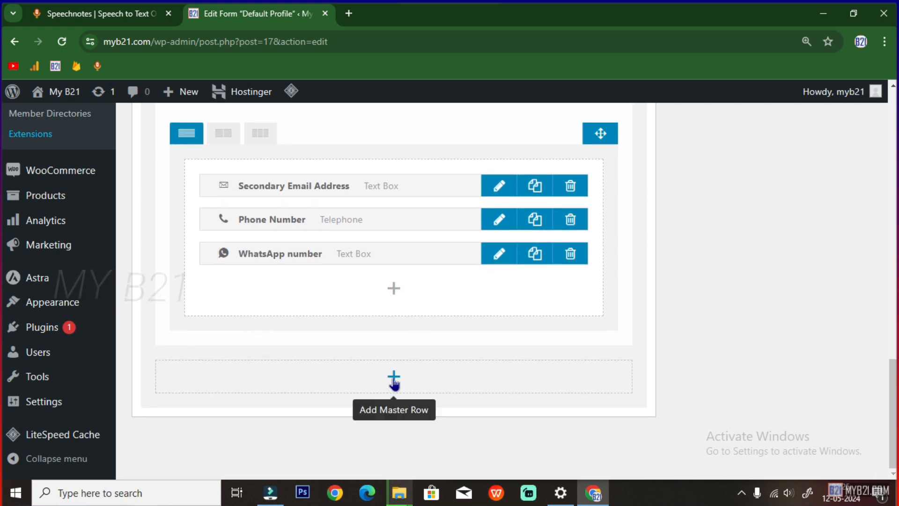
Add a new master row below Contact with the heading Status
click(394, 379)
scroll(550, 392, down, 1)
click(535, 333)
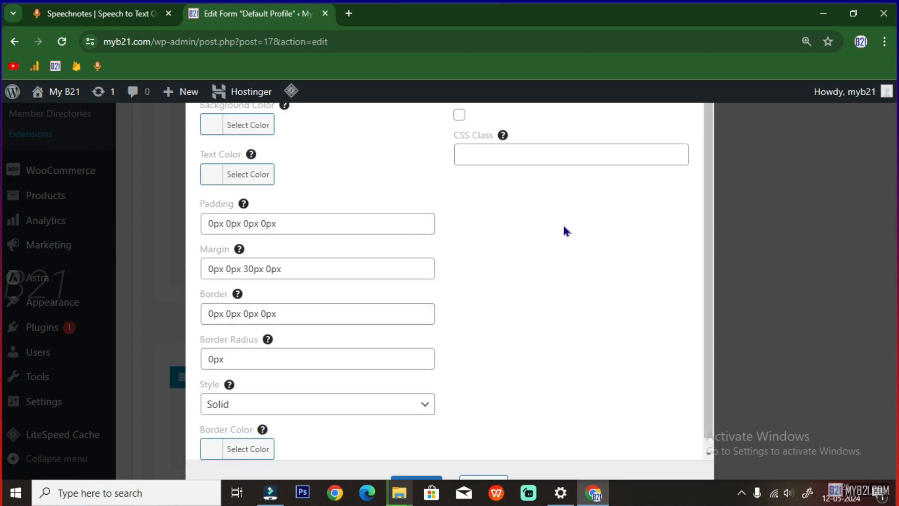
click(460, 115)
click(480, 157)
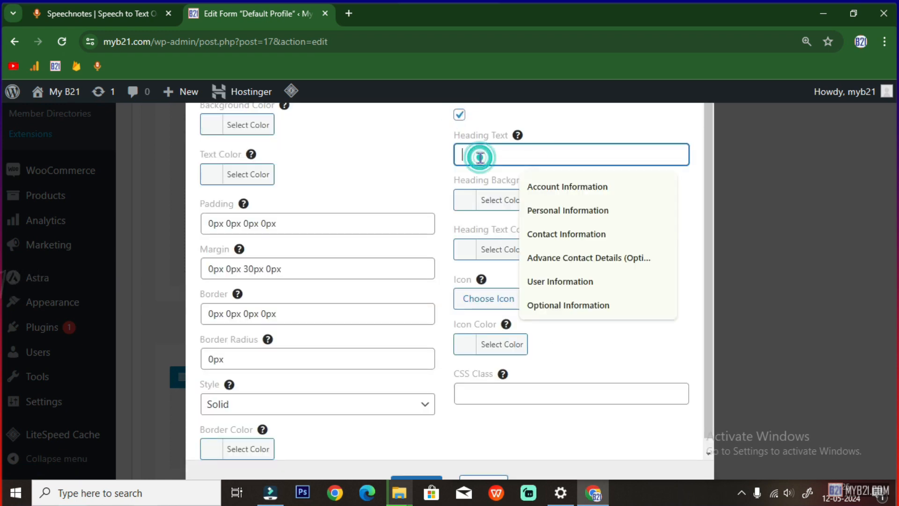
text(Status)
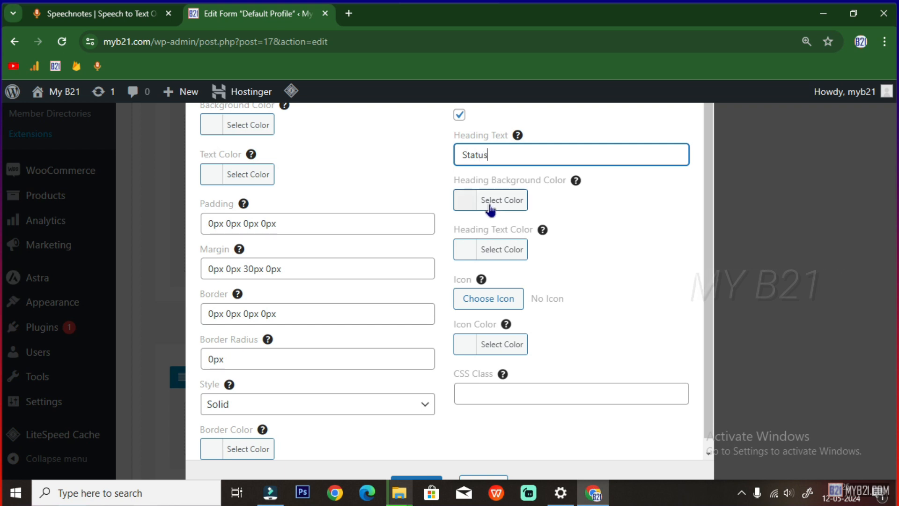
Set the Status heading background to navy #000080 and choose the right-pointing caret icon
click(490, 210)
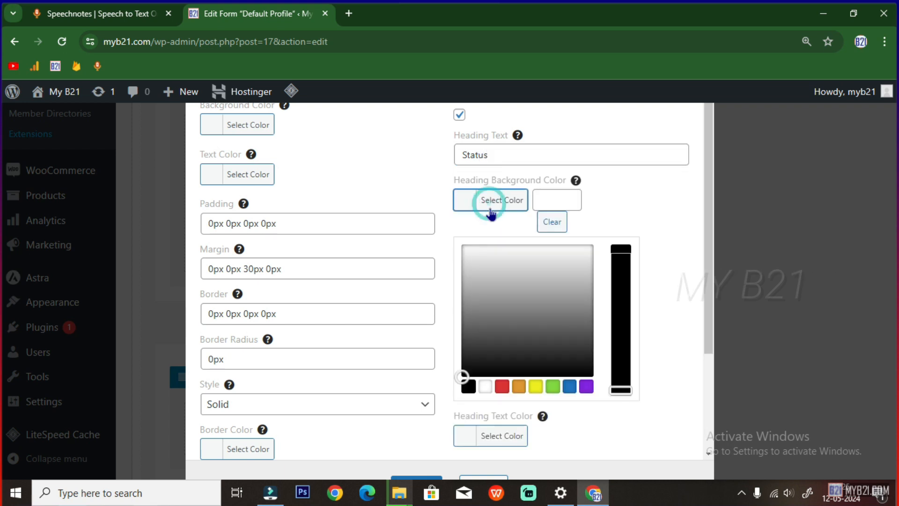
click(548, 199)
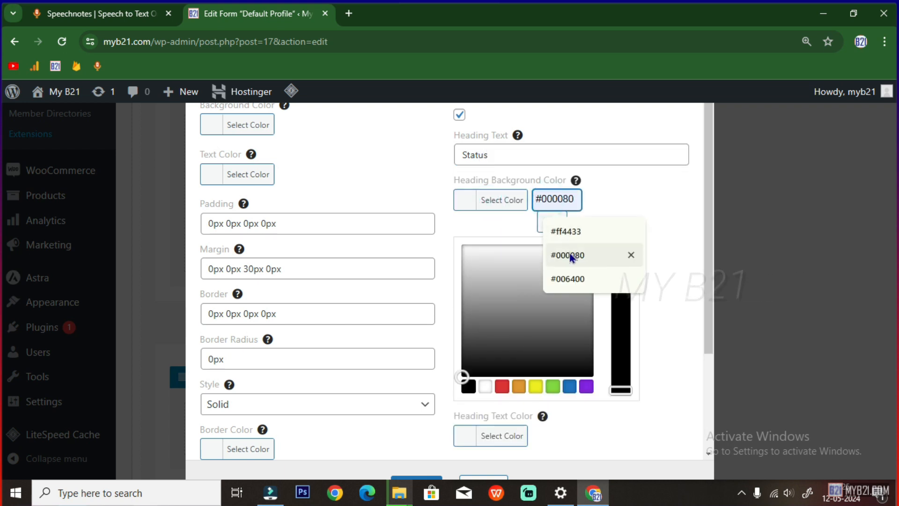
click(569, 253)
scroll(578, 263, down, 2)
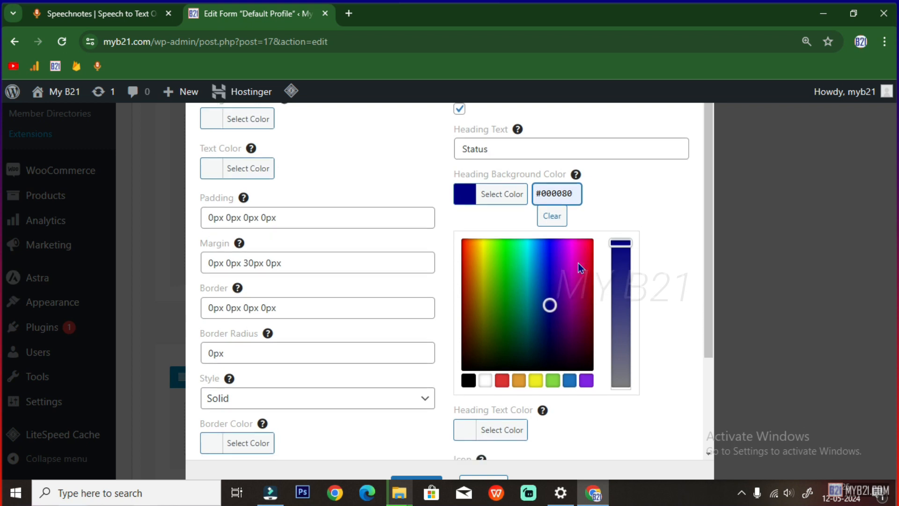
scroll(504, 358, down, 1)
click(515, 356)
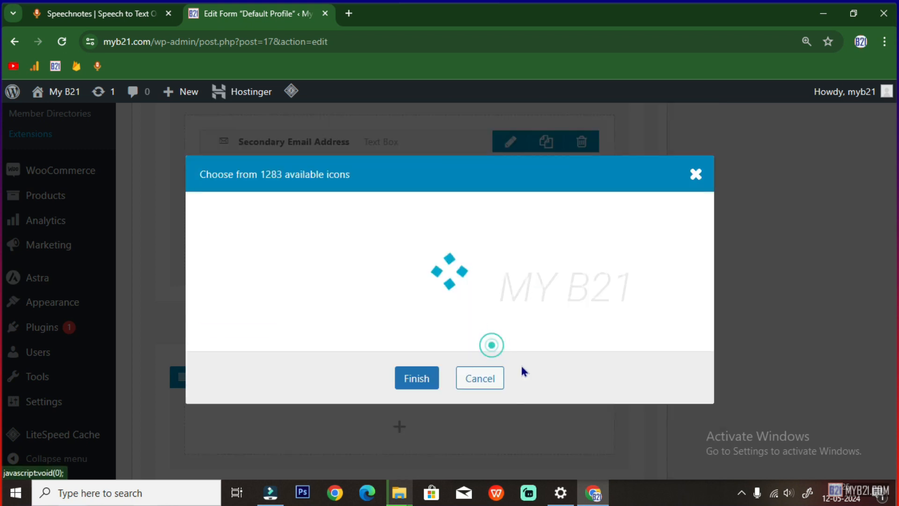
click(592, 215)
click(428, 480)
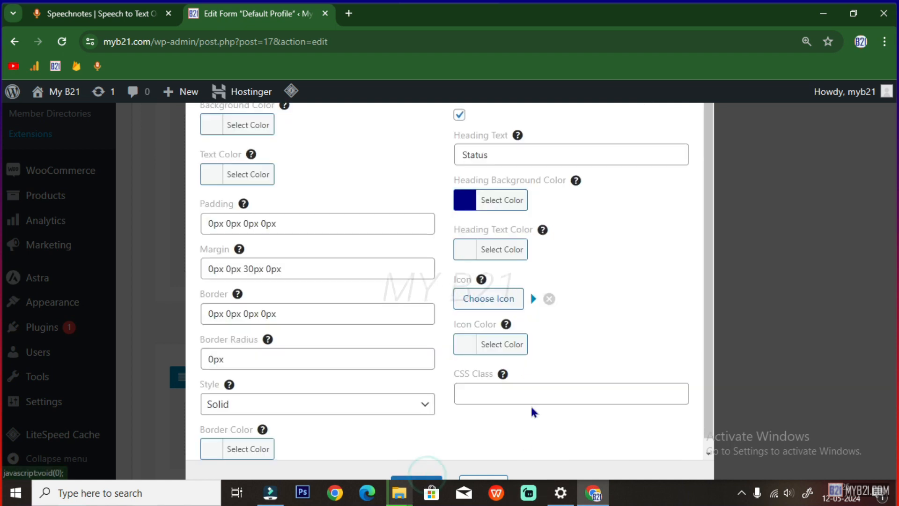
Save the Status row settings and add the Registration Date field to that row
click(415, 480)
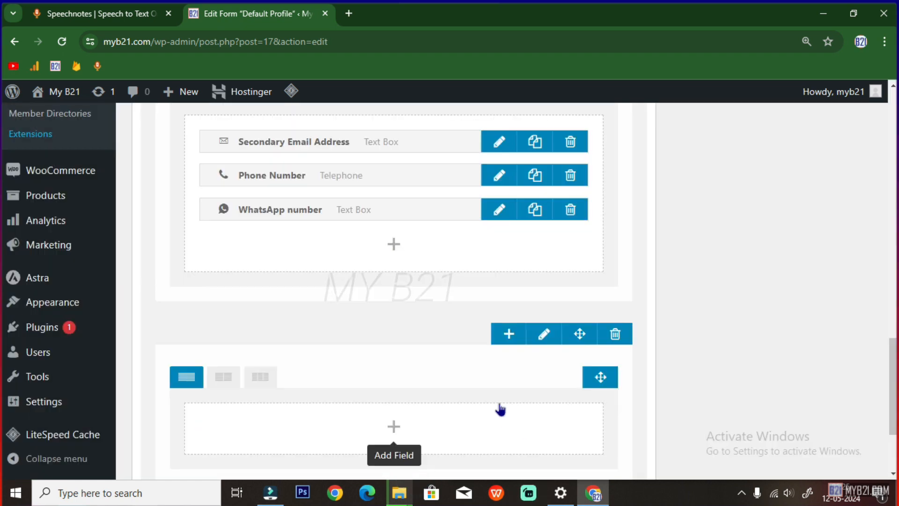
scroll(500, 398, down, 2)
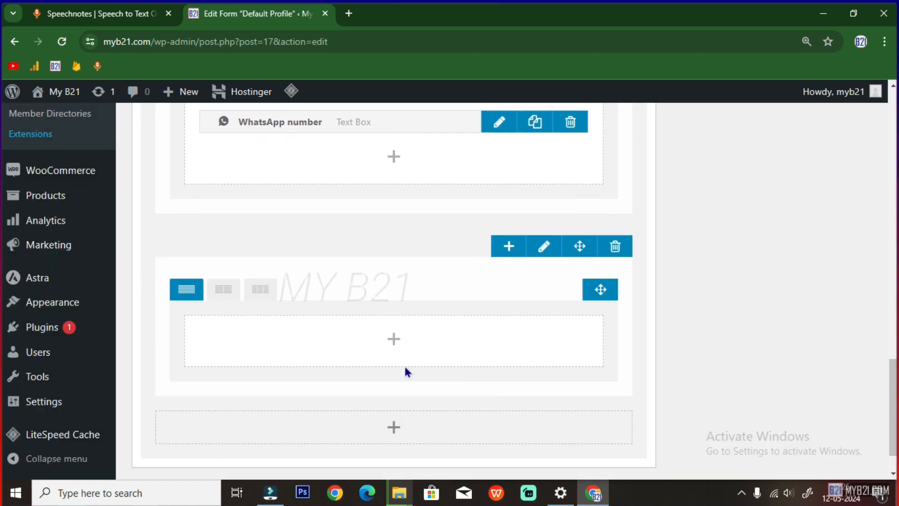
click(393, 339)
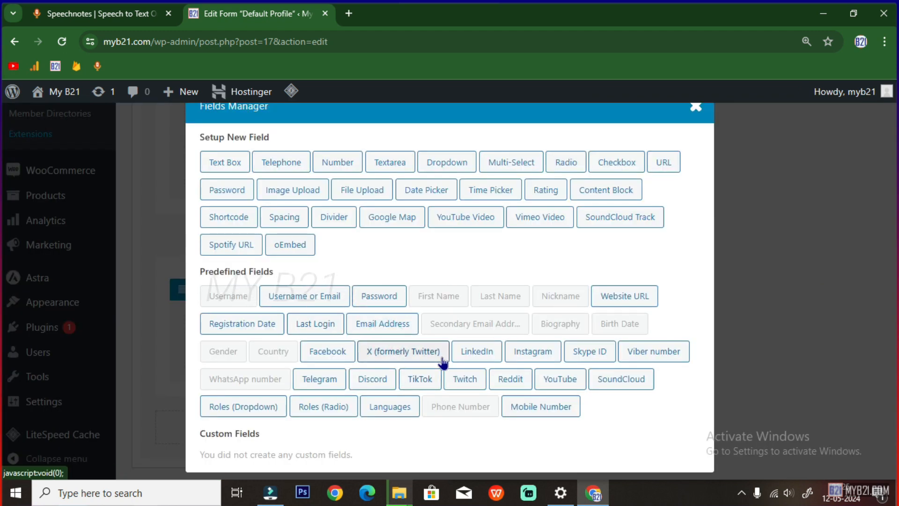
click(239, 321)
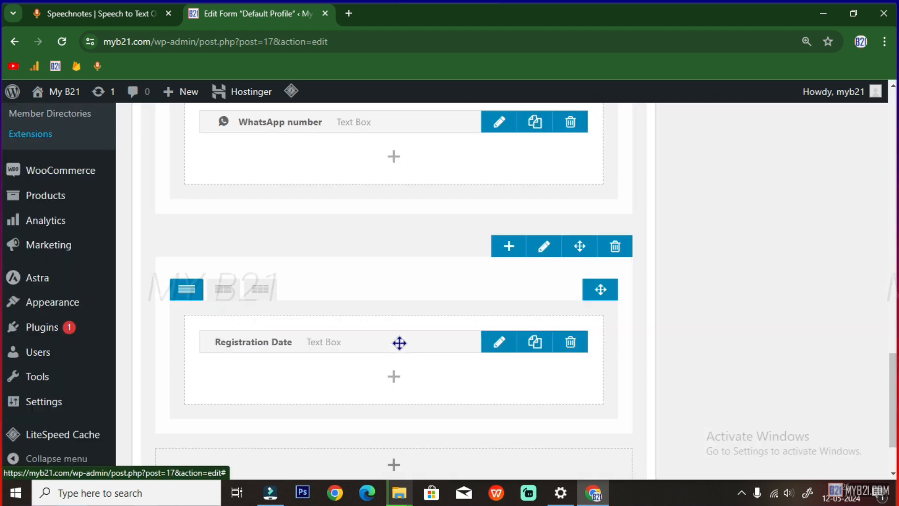
Add the Last Login predefined field below Registration Date
click(395, 374)
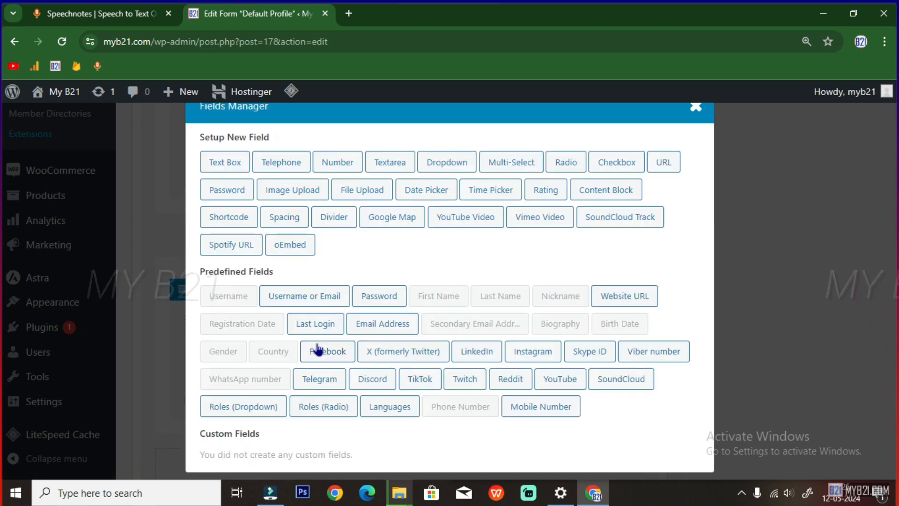
click(316, 323)
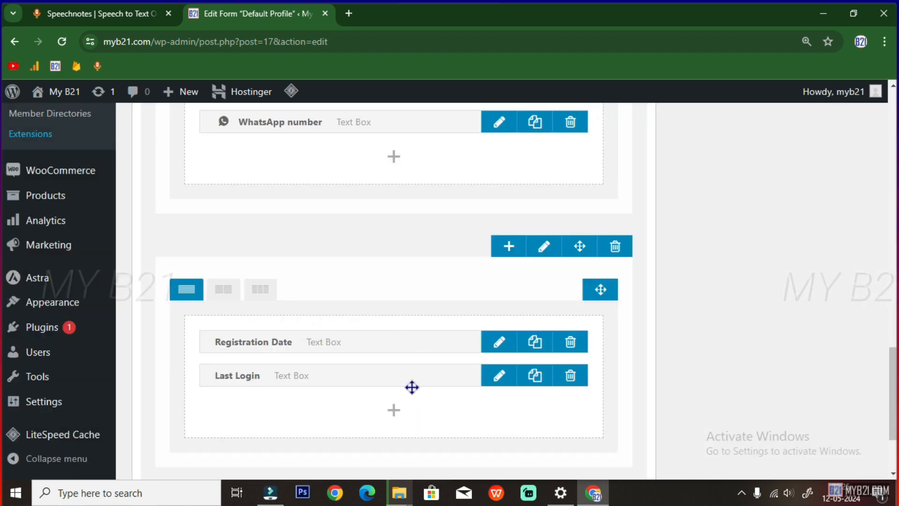
click(394, 409)
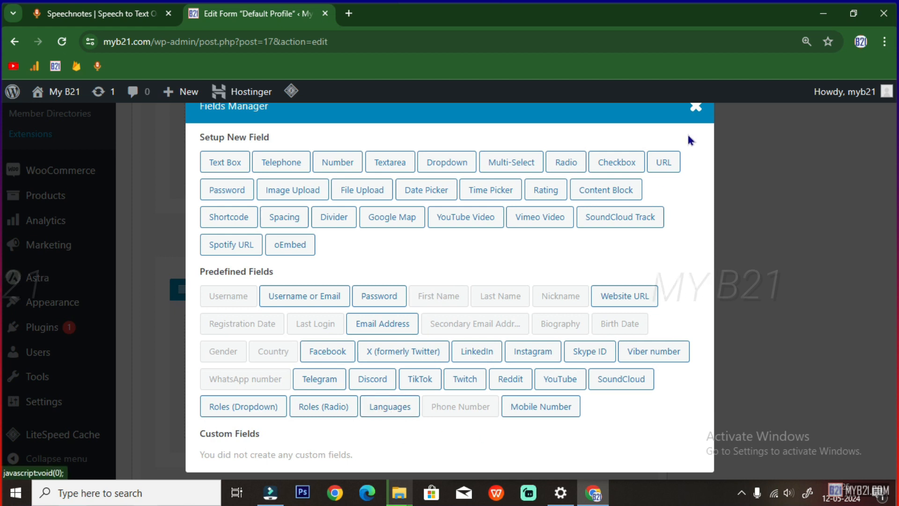
scroll(695, 110, up, 6)
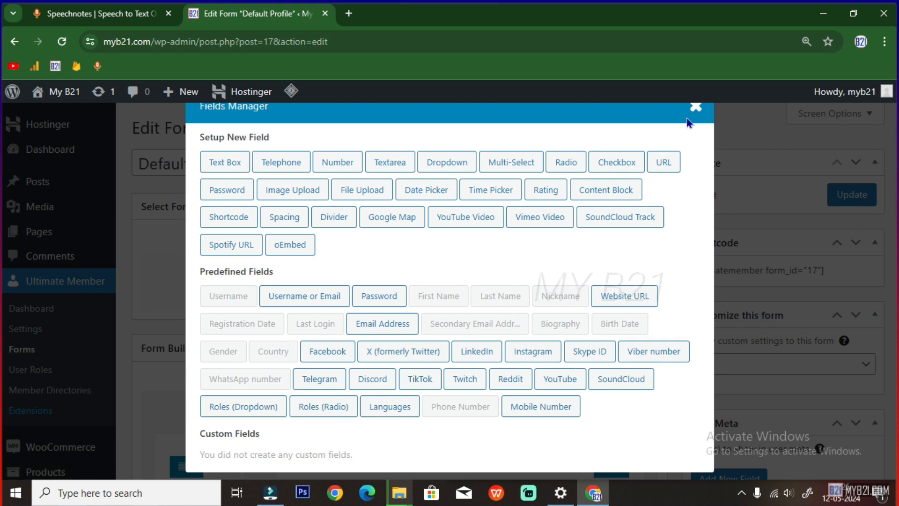
Add the Languages multi-select field below Country in the Nickname, Birth Date, Biography and Gender row
click(694, 107)
scroll(390, 371, down, 6)
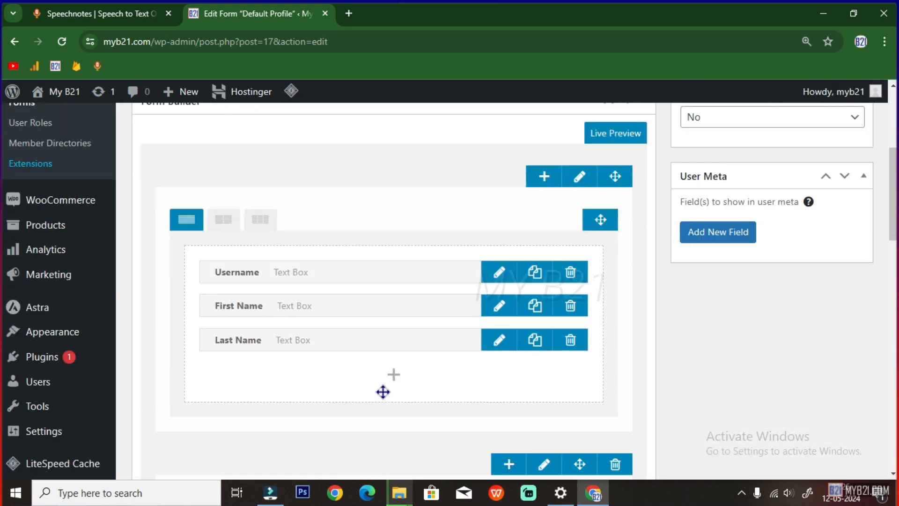
scroll(383, 396, down, 5)
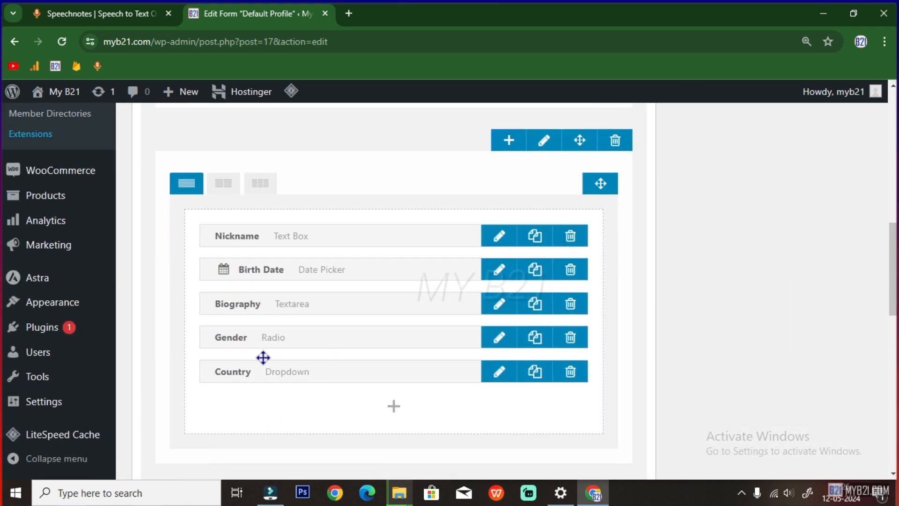
click(393, 405)
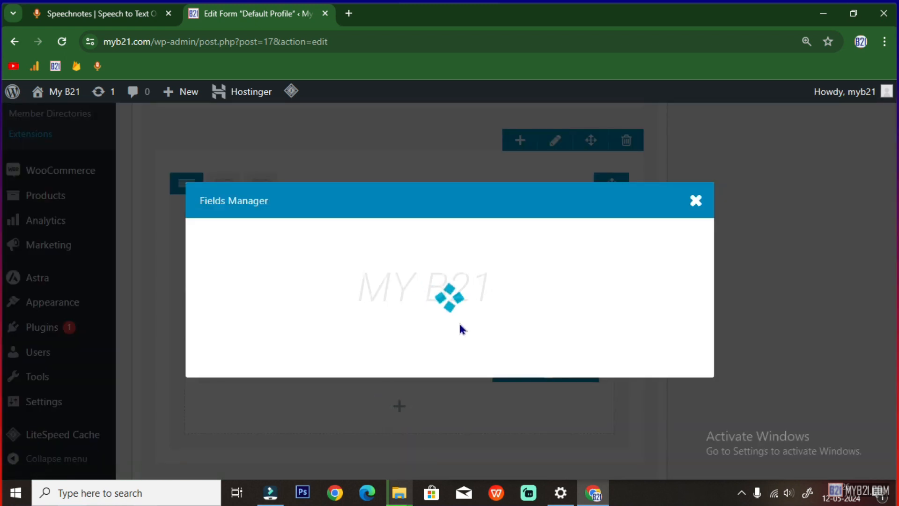
click(390, 409)
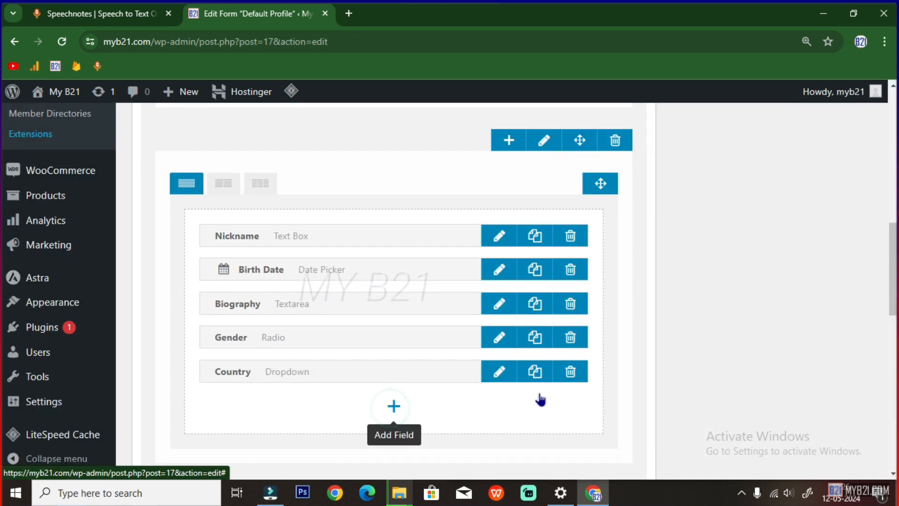
scroll(423, 419, down, 3)
scroll(405, 418, down, 3)
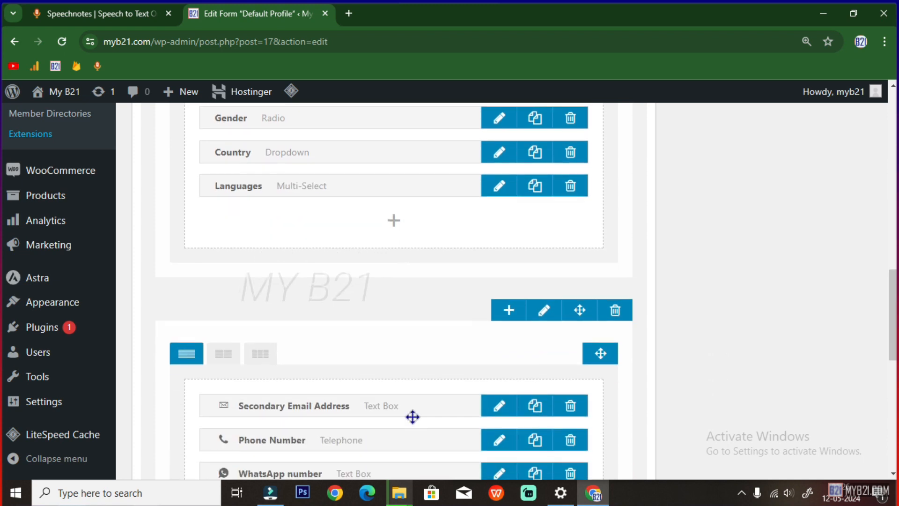
scroll(412, 417, up, 3)
scroll(413, 416, up, 4)
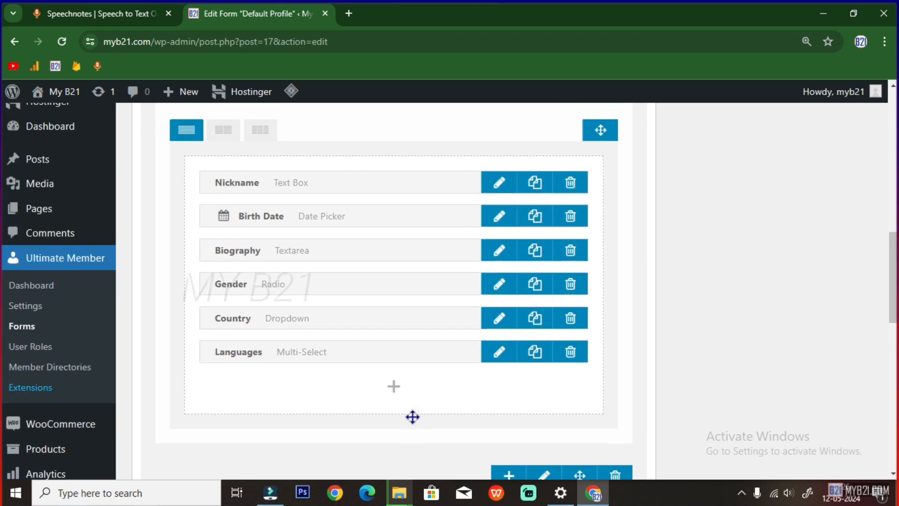
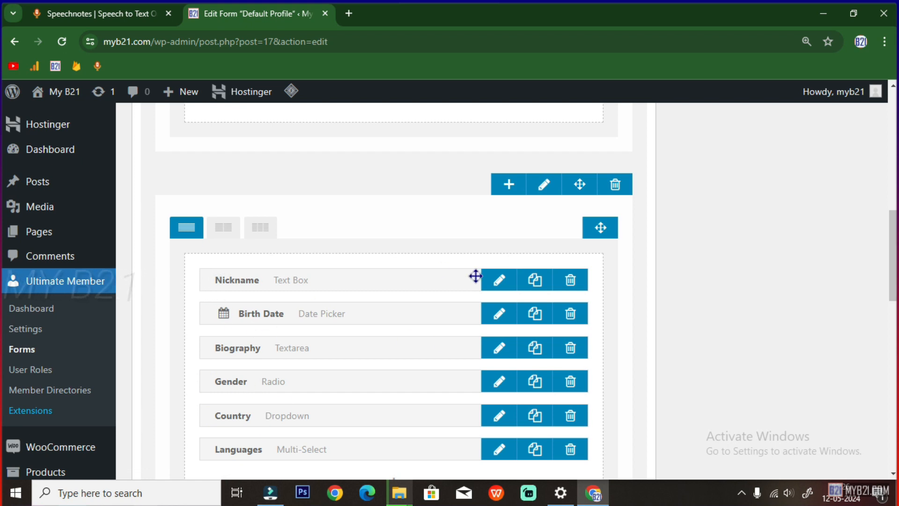
Give the Nickname field a person icon and update it
click(497, 283)
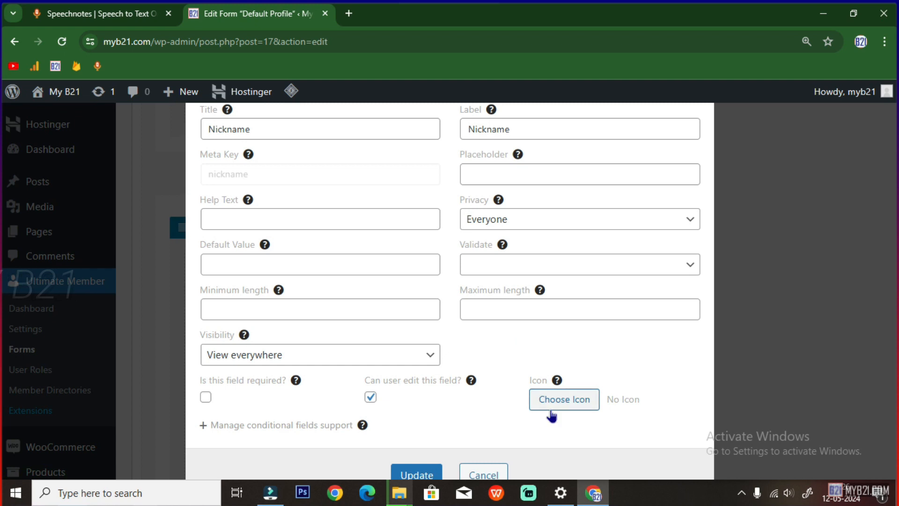
click(551, 403)
click(377, 301)
scroll(378, 303, down, 3)
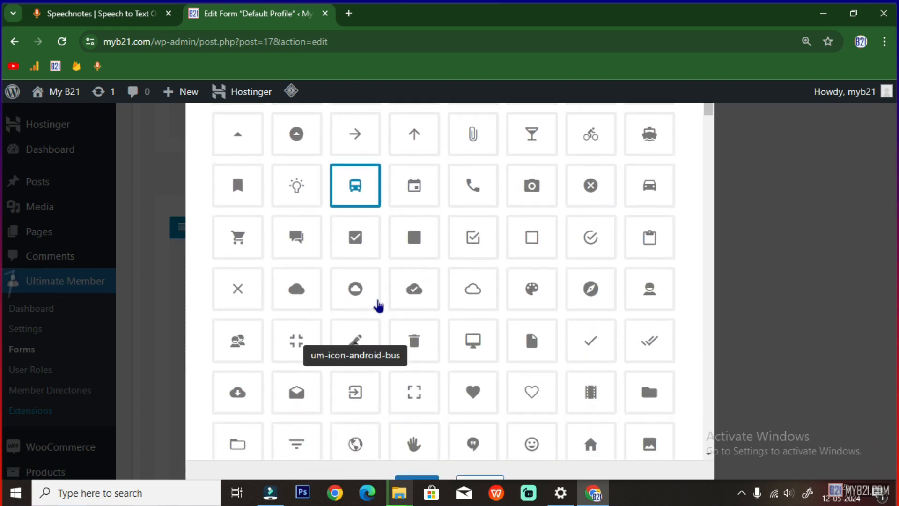
click(379, 306)
scroll(378, 304, down, 3)
click(649, 157)
click(417, 477)
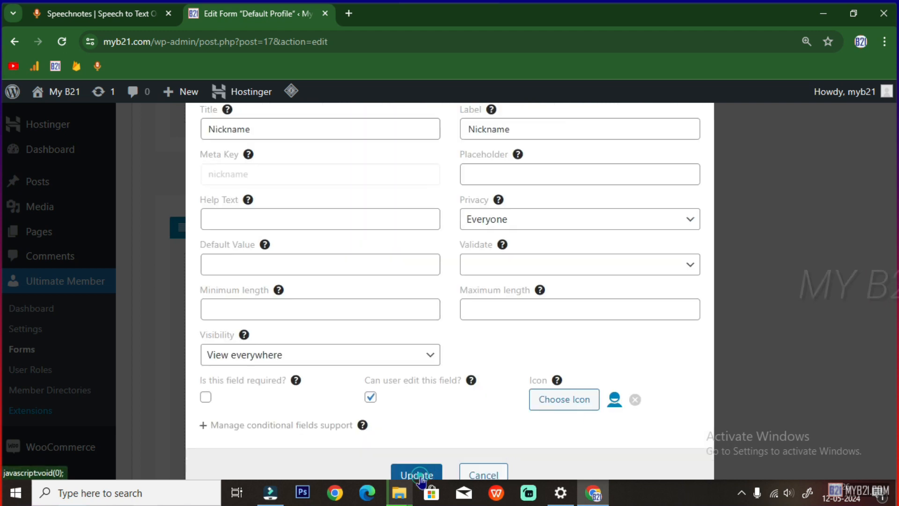
click(439, 472)
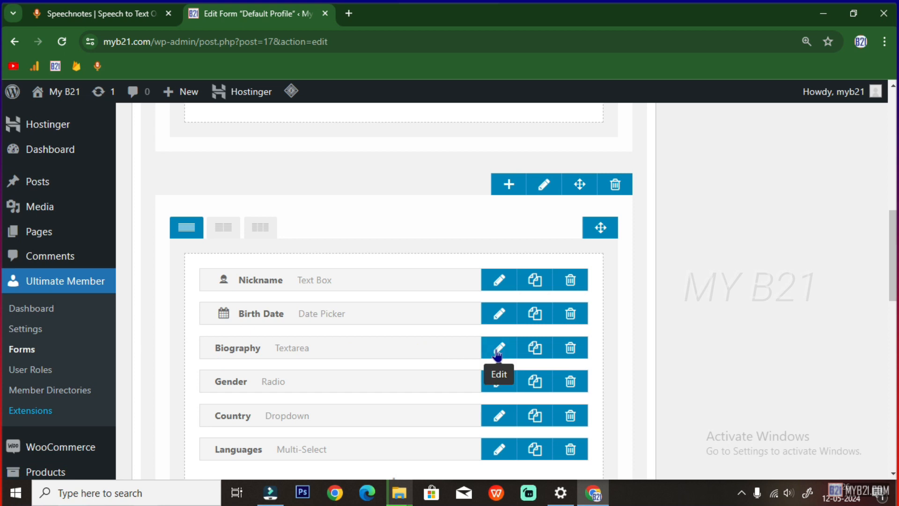
Give the Biography field the caret-down icon found by searching DESC, then update it
click(498, 352)
click(546, 432)
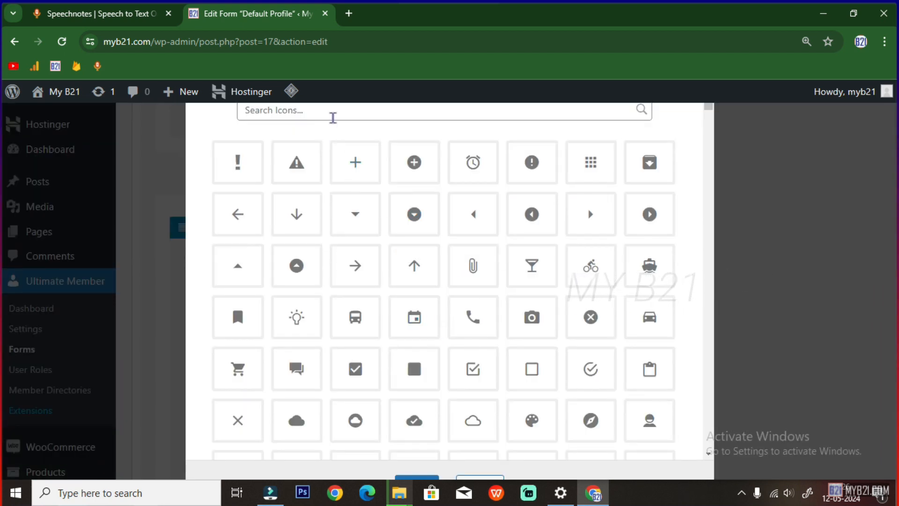
click(333, 117)
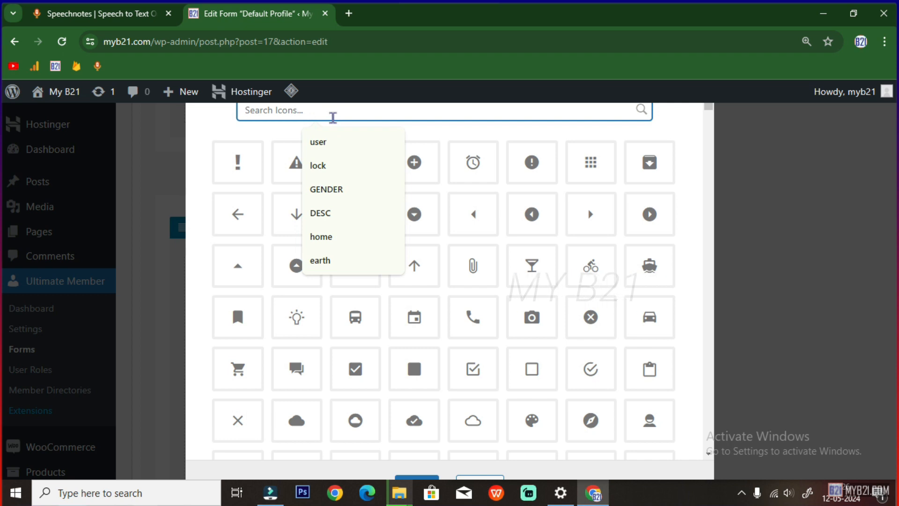
click(331, 211)
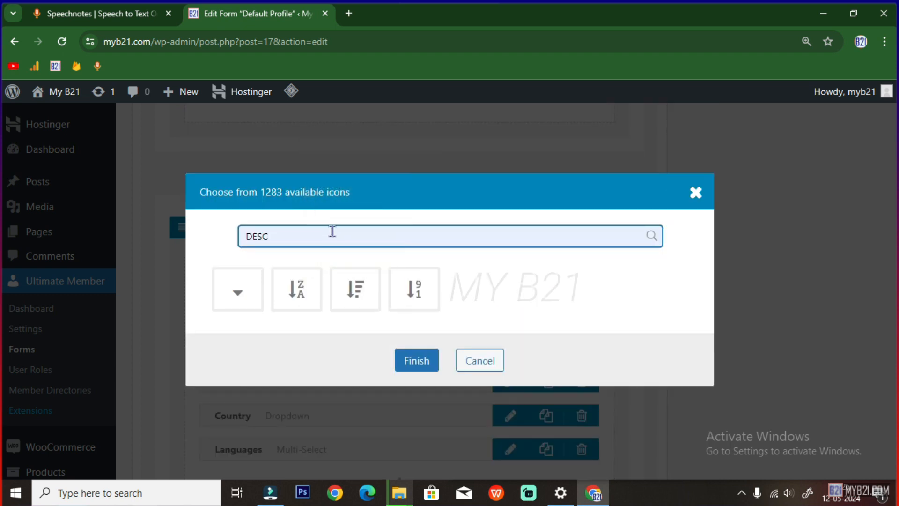
click(238, 291)
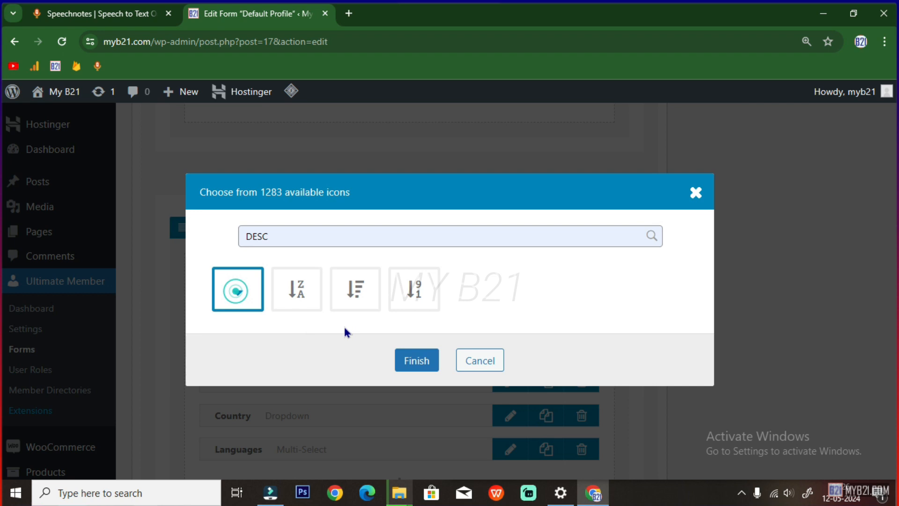
click(413, 357)
scroll(527, 380, down, 1)
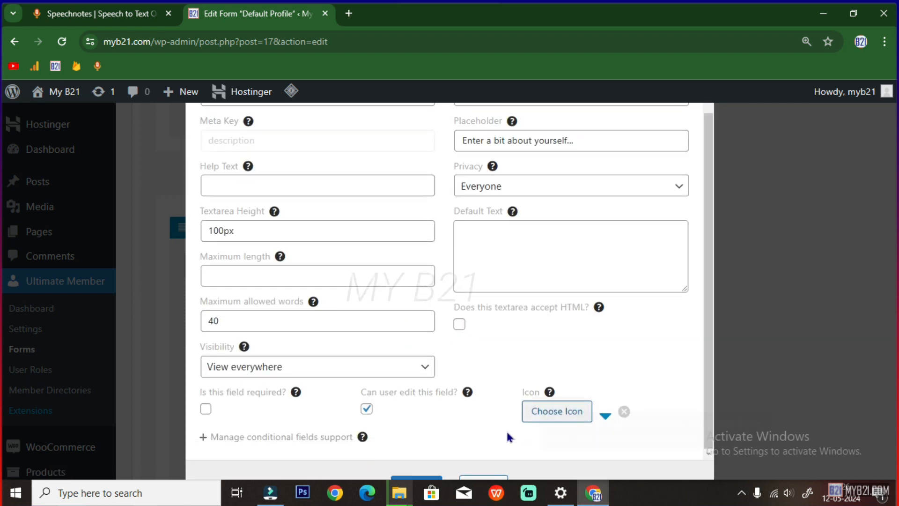
click(409, 477)
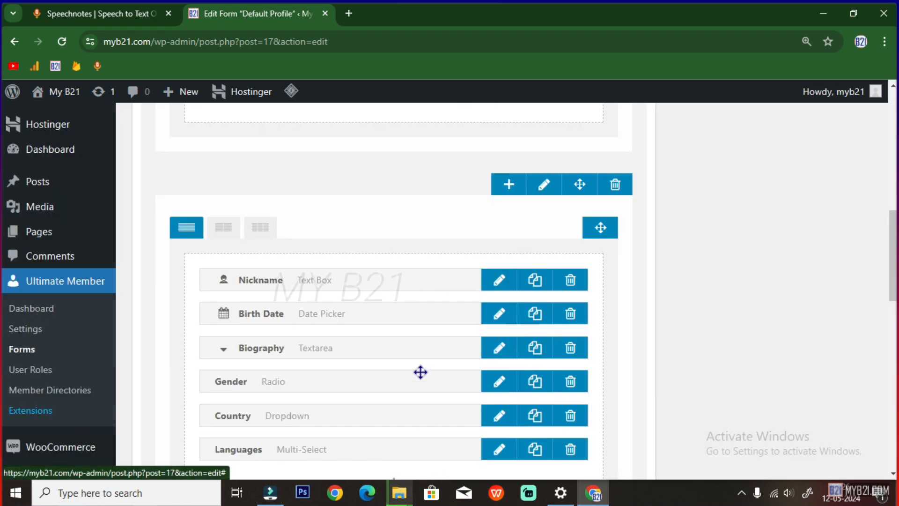
Give the Gender field the transgender icon and update it
click(499, 337)
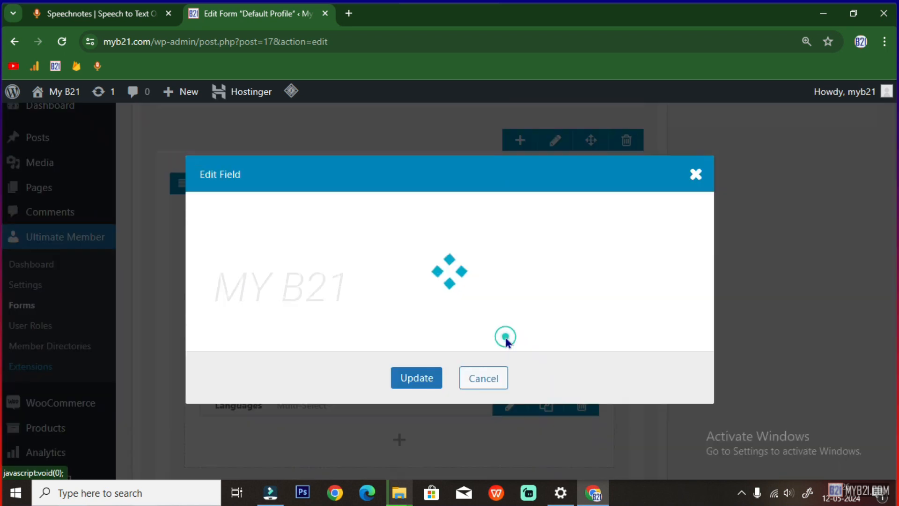
click(524, 440)
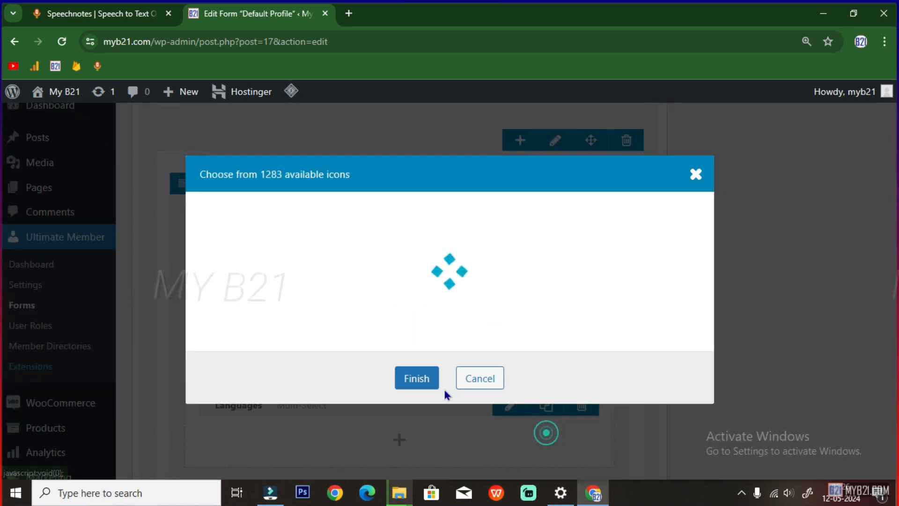
click(349, 111)
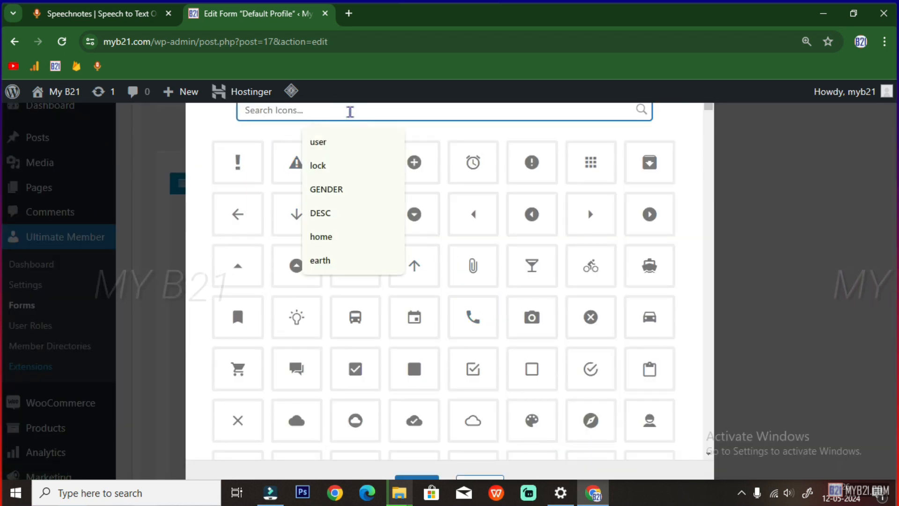
click(237, 289)
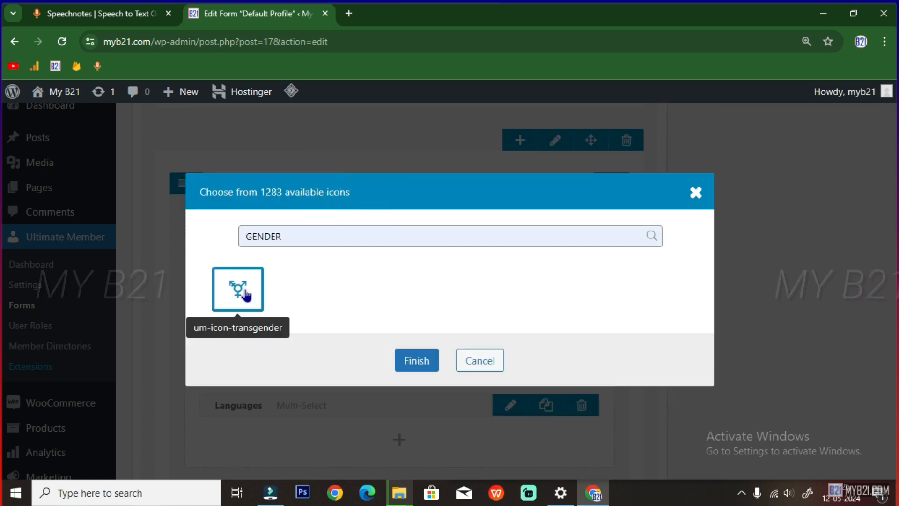
click(421, 359)
scroll(531, 364, down, 1)
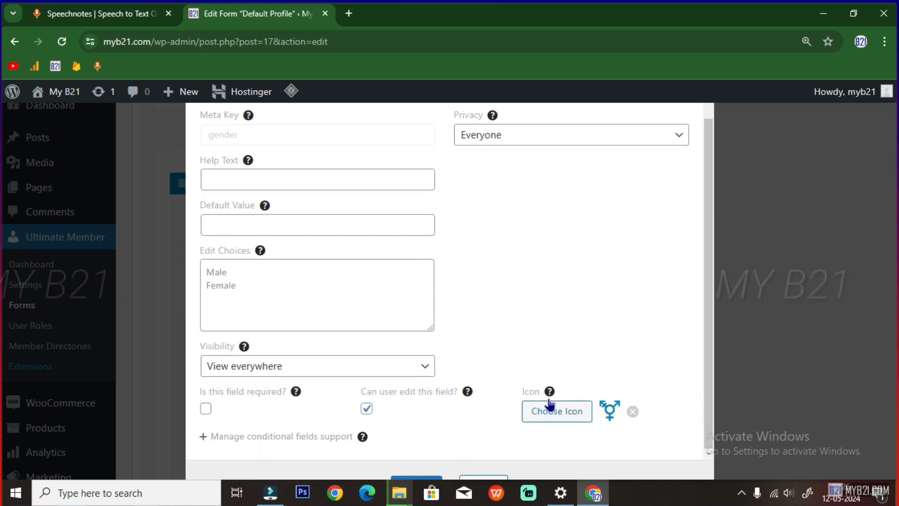
click(416, 480)
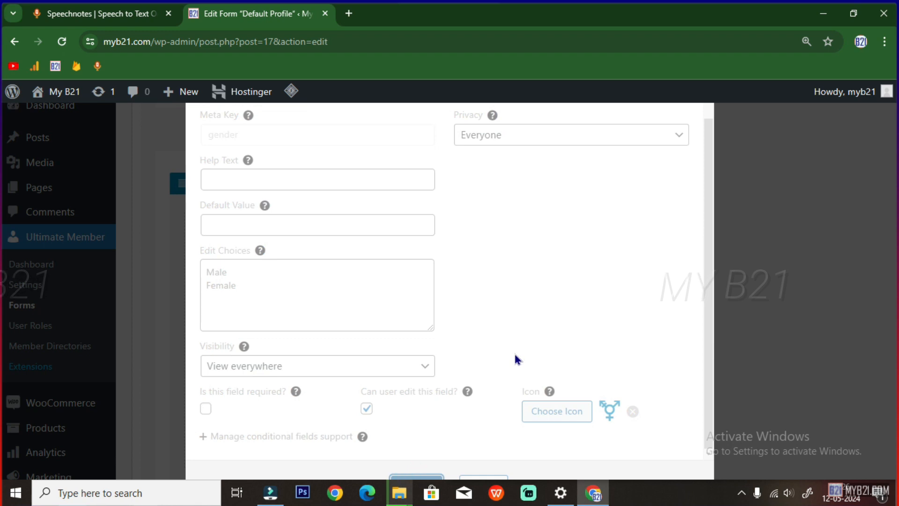
Give the Country field the outlined flag icon found by searching 'flag'
click(499, 375)
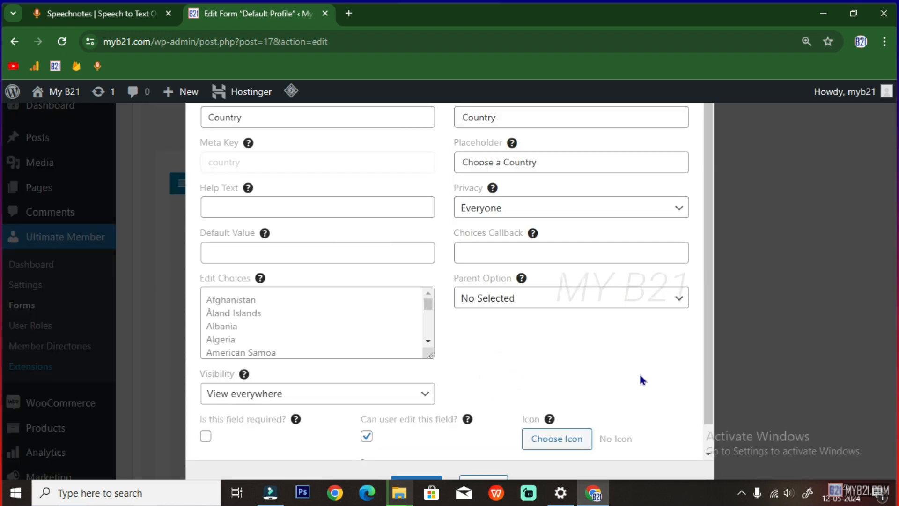
click(544, 441)
scroll(362, 225, down, 1)
scroll(402, 230, down, 4)
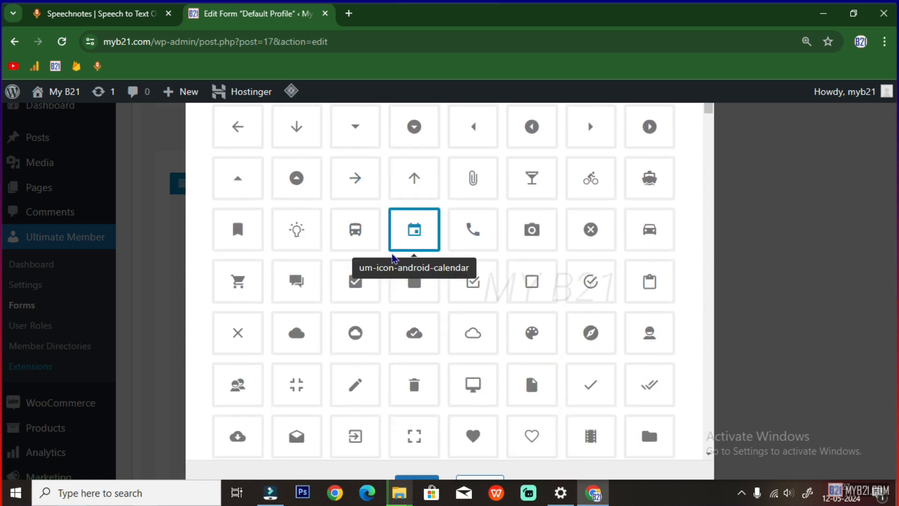
scroll(399, 287, up, 5)
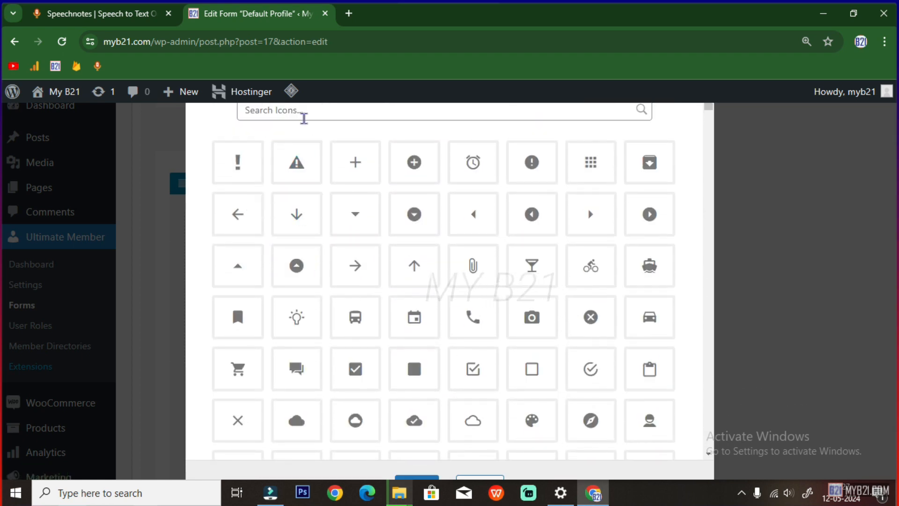
click(303, 117)
text(flag)
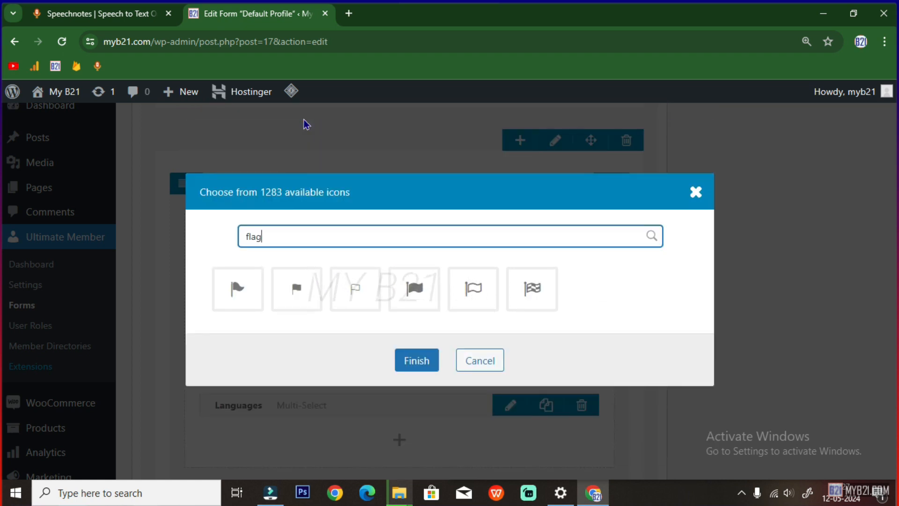
click(469, 299)
click(416, 360)
scroll(511, 415, down, 1)
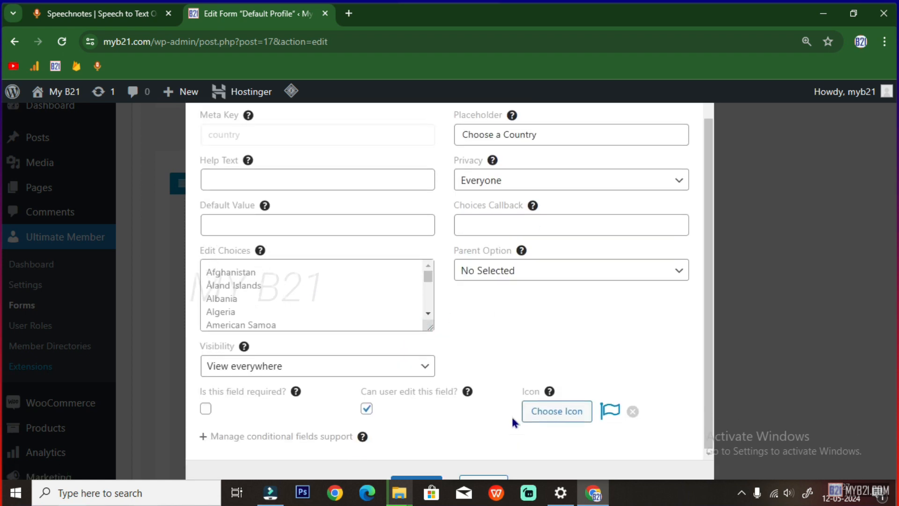
click(411, 477)
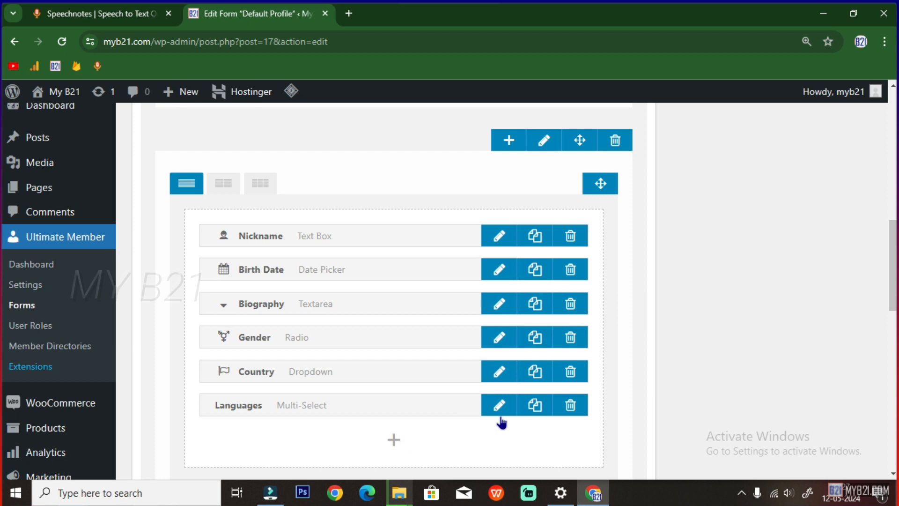
Give the Languages field the double right-angle icon
click(499, 405)
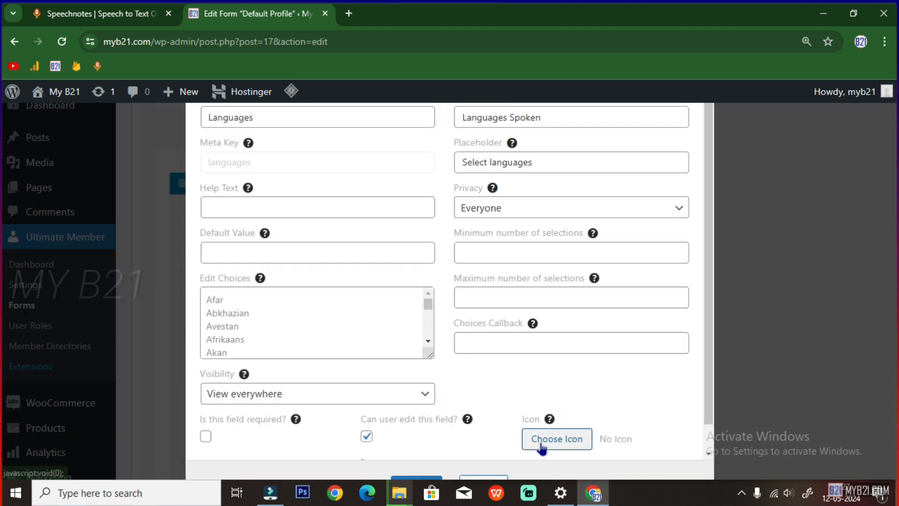
click(542, 444)
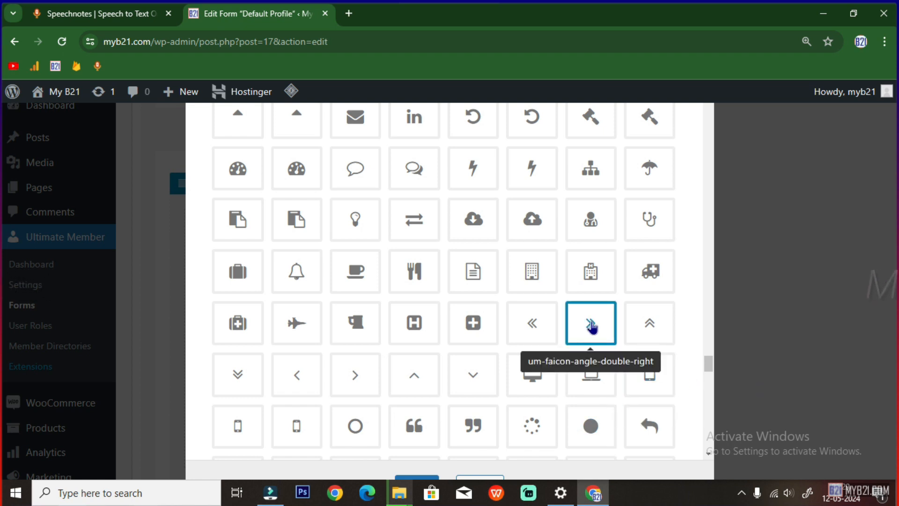
click(591, 326)
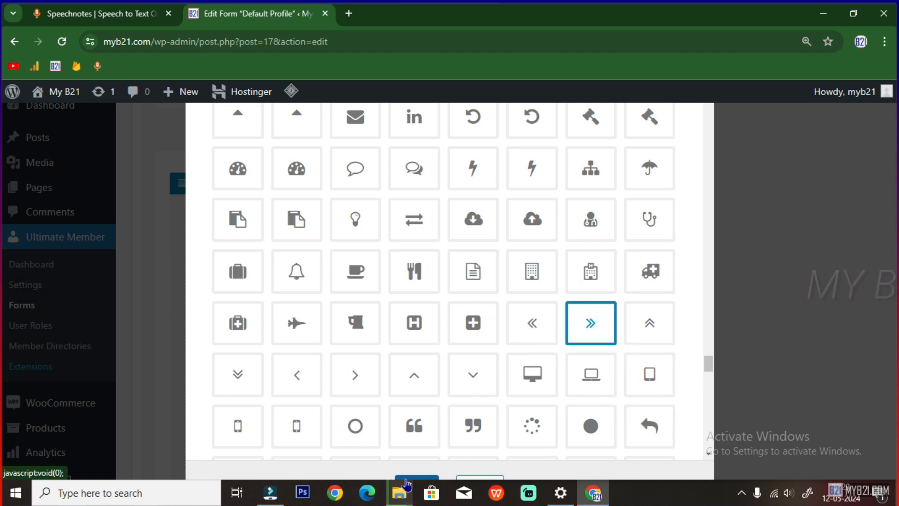
click(406, 481)
scroll(401, 384, down, 1)
Add an Email Address field in a new row, with a Password field below it
scroll(454, 405, down, 2)
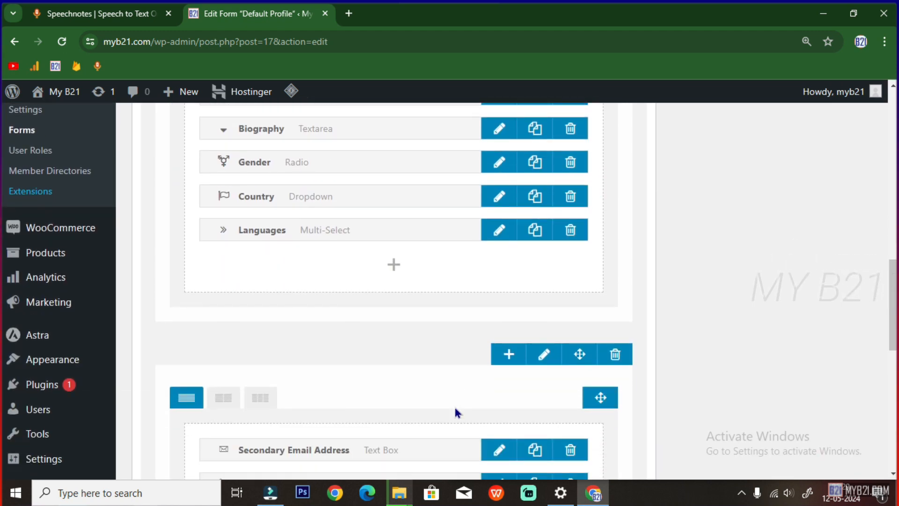
scroll(455, 408, down, 2)
scroll(455, 407, up, 8)
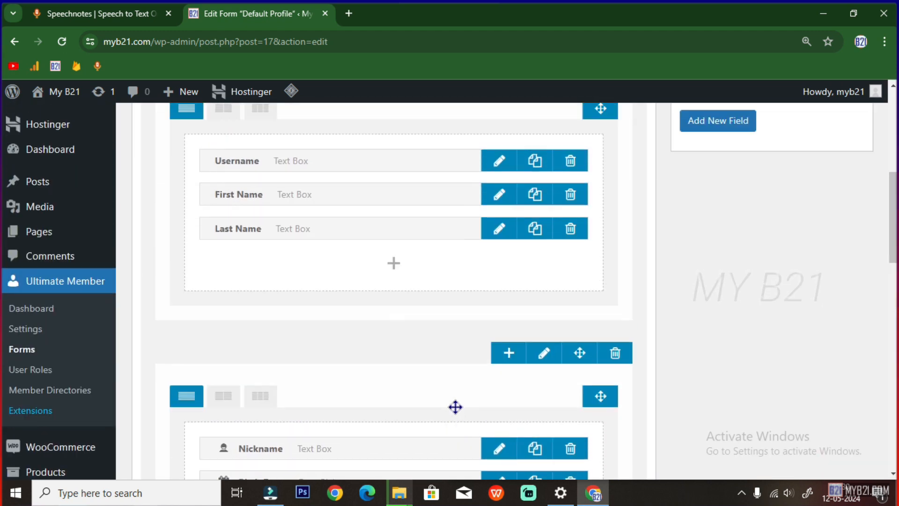
scroll(455, 406, up, 5)
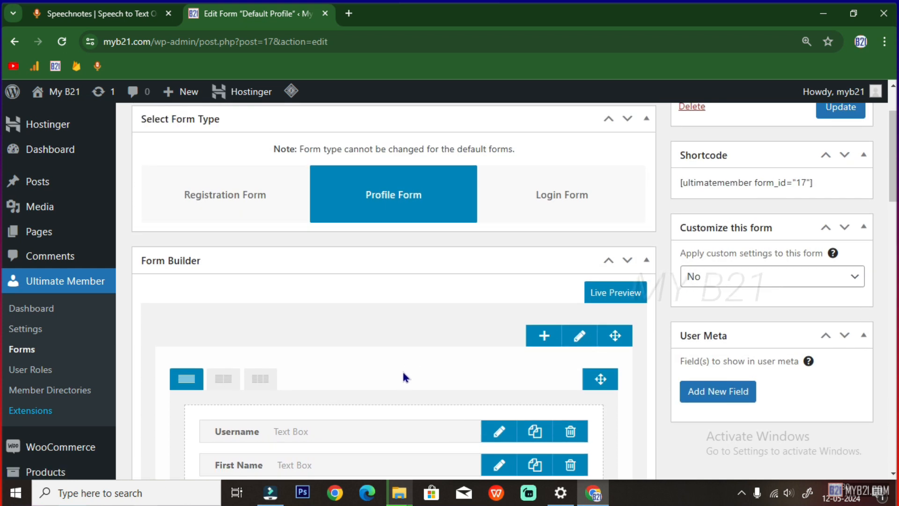
scroll(403, 372, down, 6)
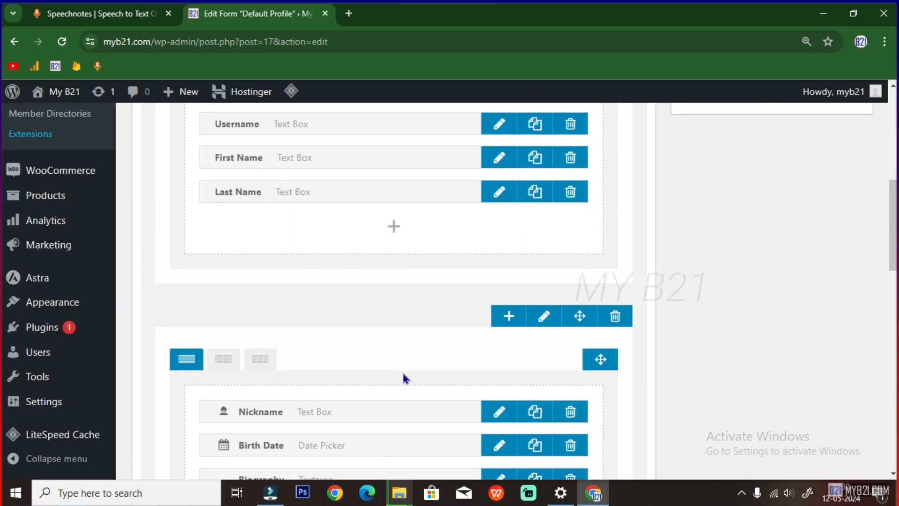
scroll(404, 377, down, 10)
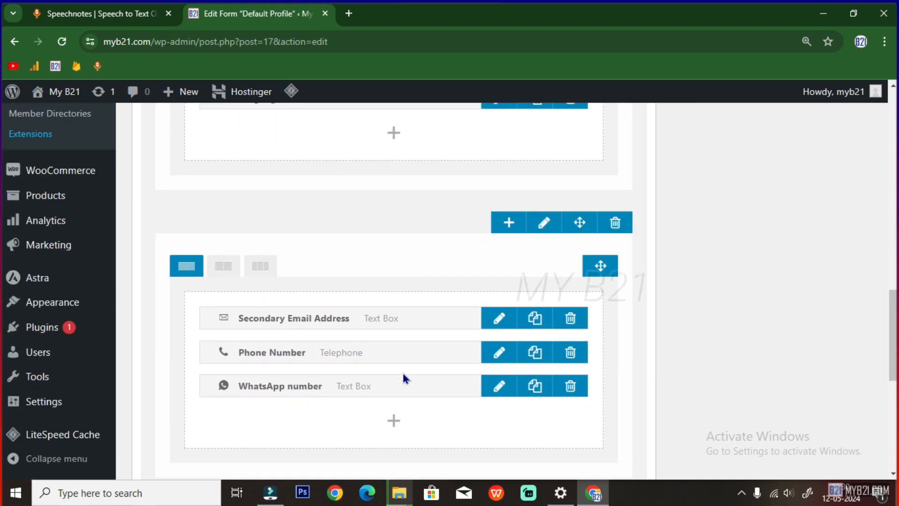
scroll(403, 371, down, 8)
click(393, 321)
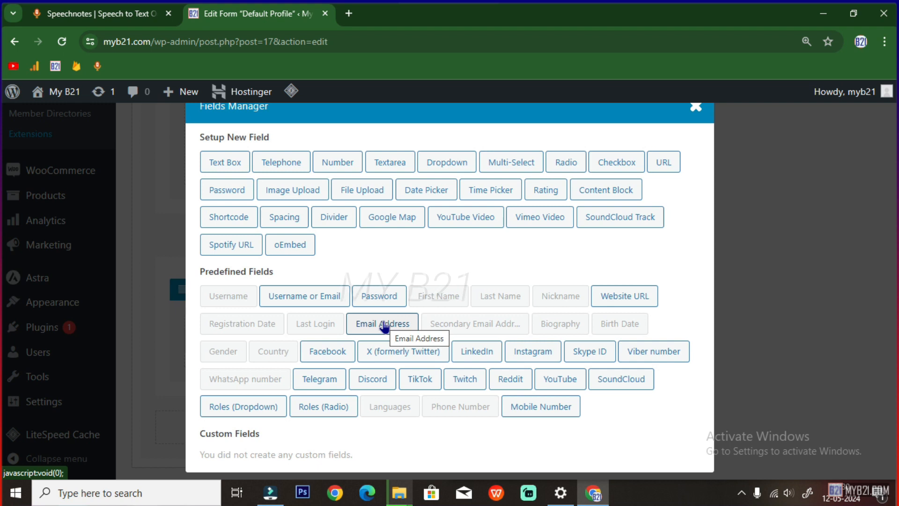
click(383, 323)
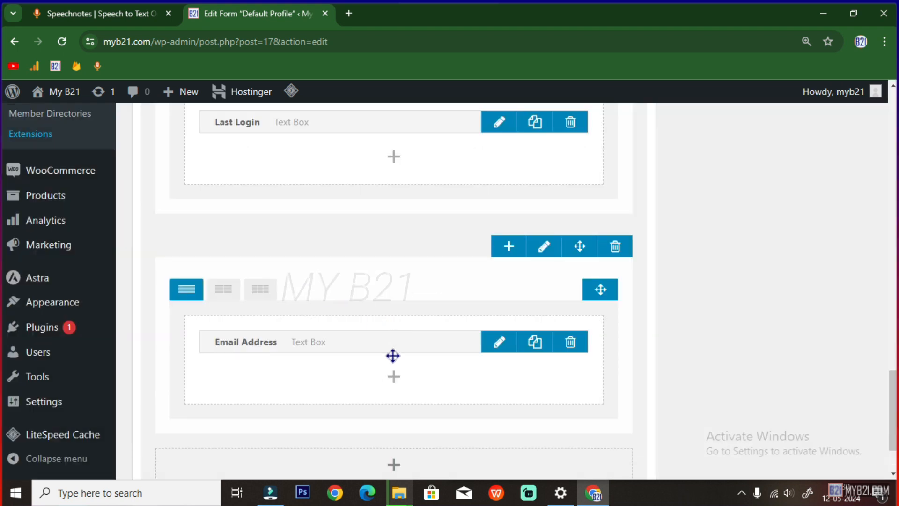
click(394, 375)
click(395, 301)
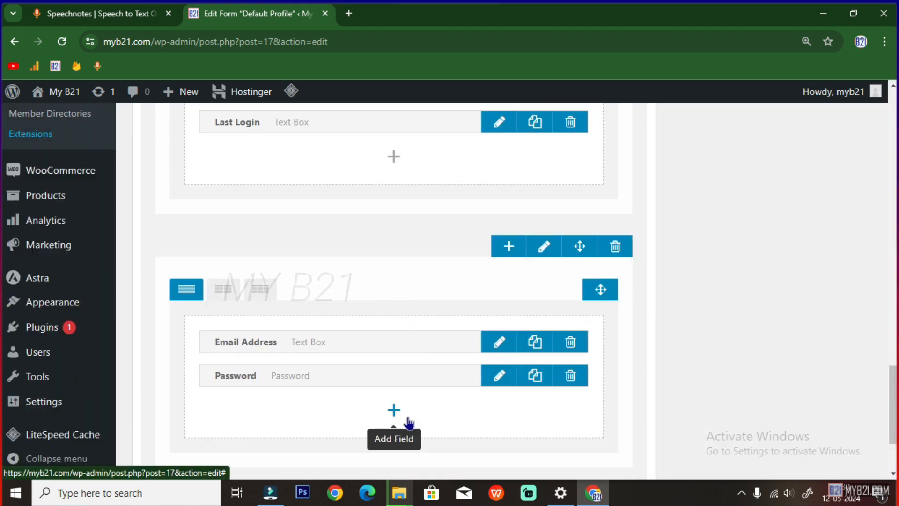
click(543, 247)
Enable a heading for the row and set its text to 'User Info'
click(502, 159)
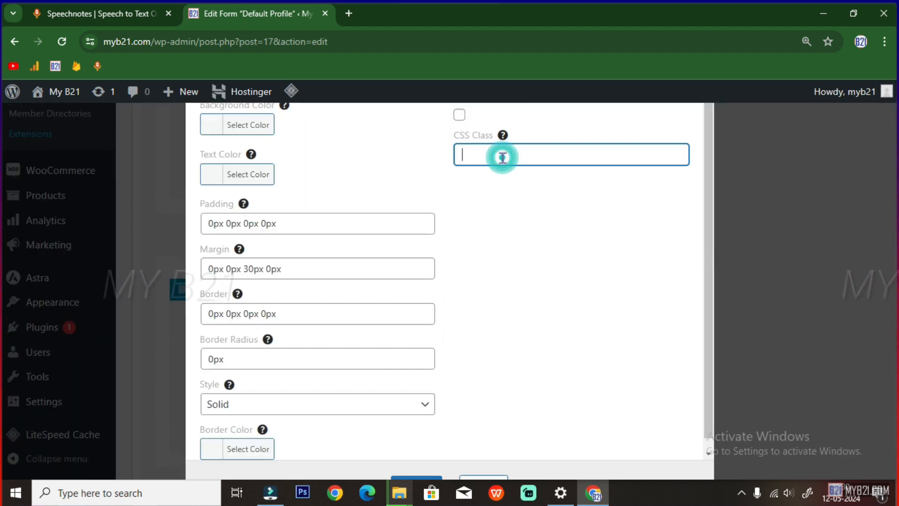
click(461, 115)
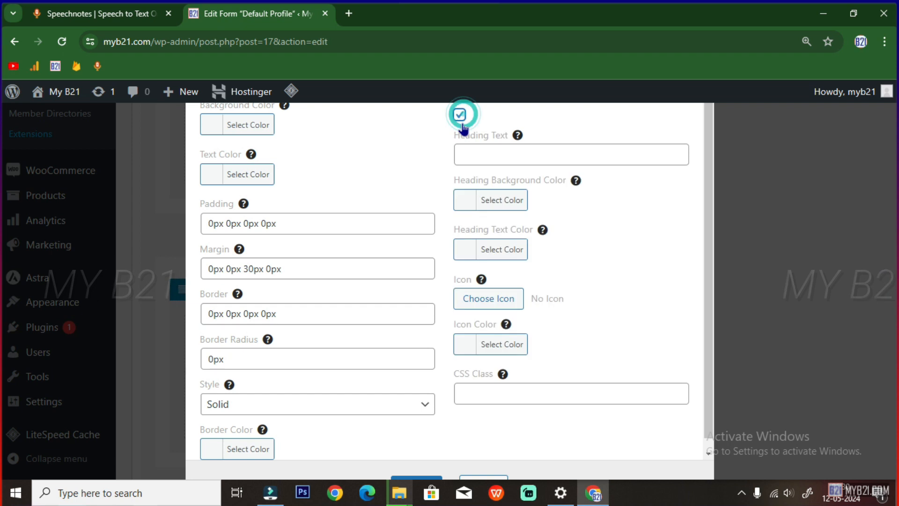
click(464, 147)
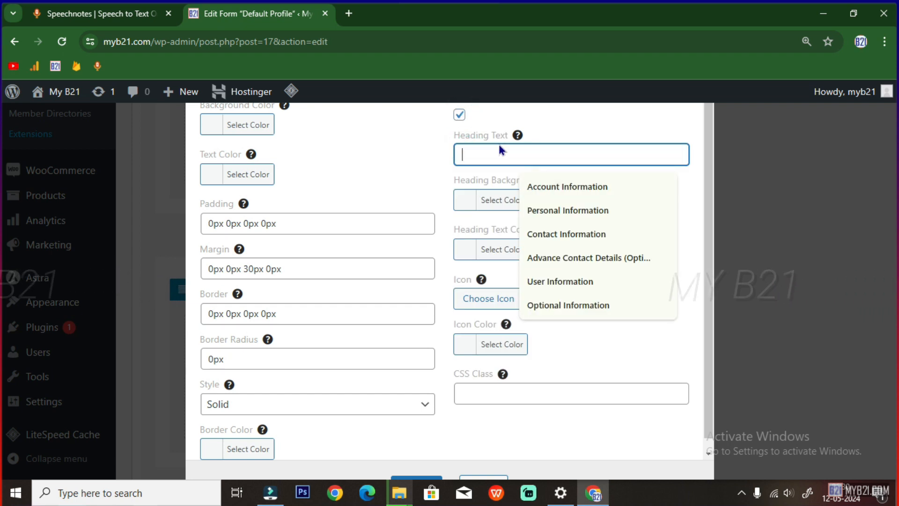
click(534, 281)
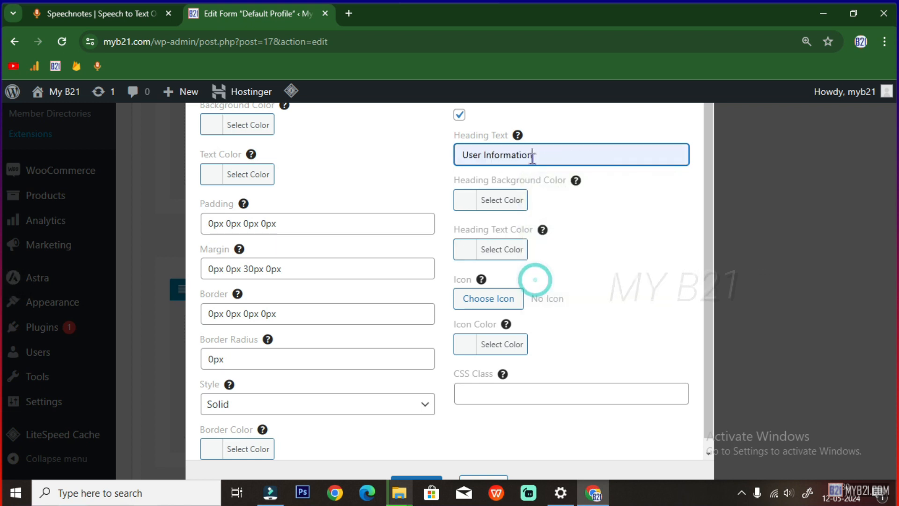
drag(545, 155, 481, 157)
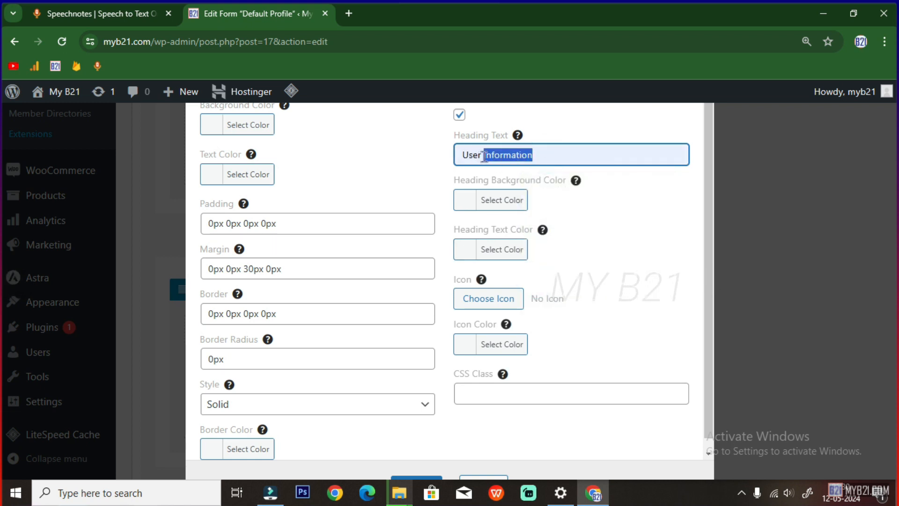
key(BackSpace)
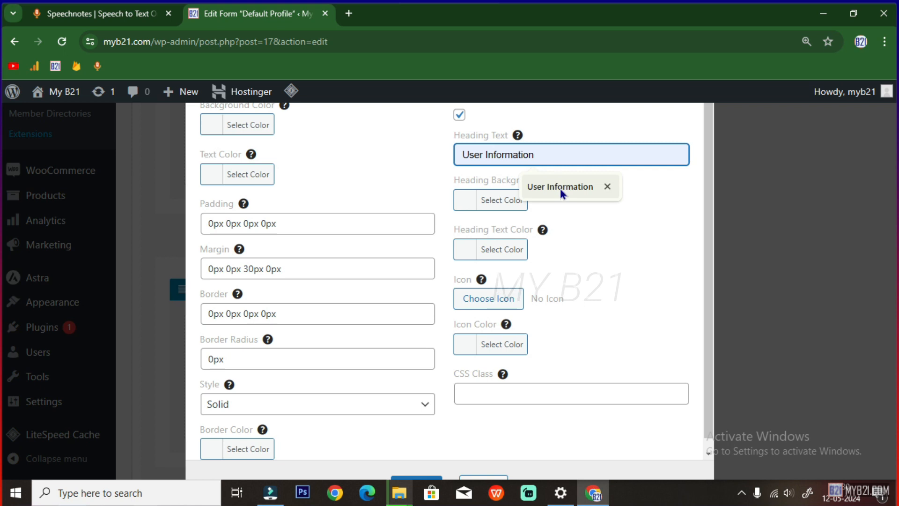
click(617, 302)
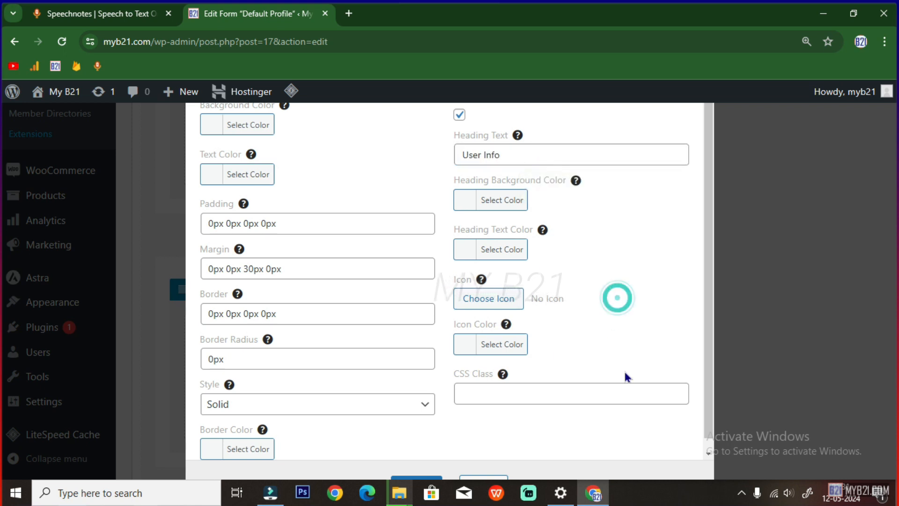
Give the heading a #006400 background and a right-arrow icon, then save the row
click(469, 204)
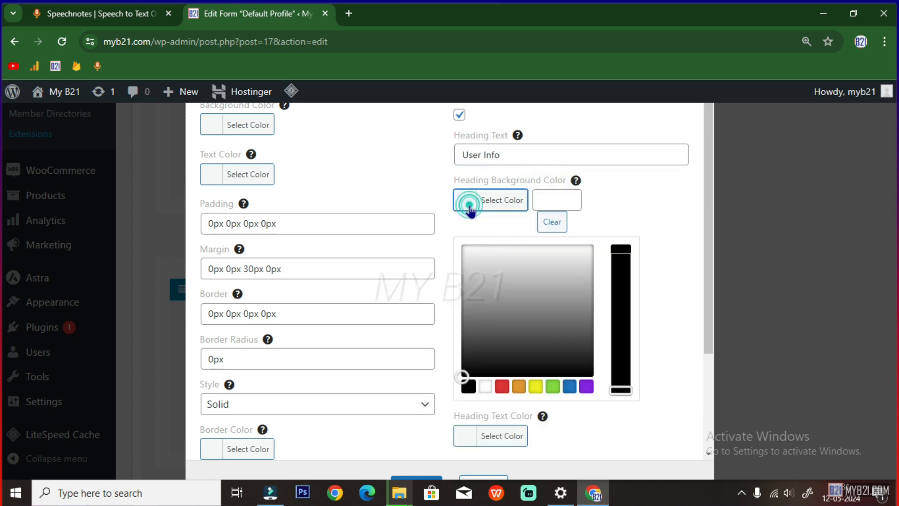
click(540, 198)
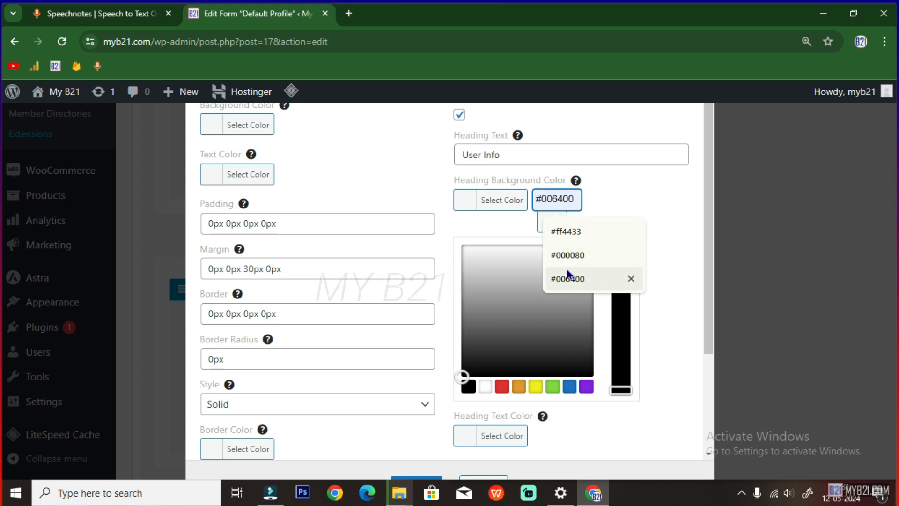
click(564, 277)
click(637, 182)
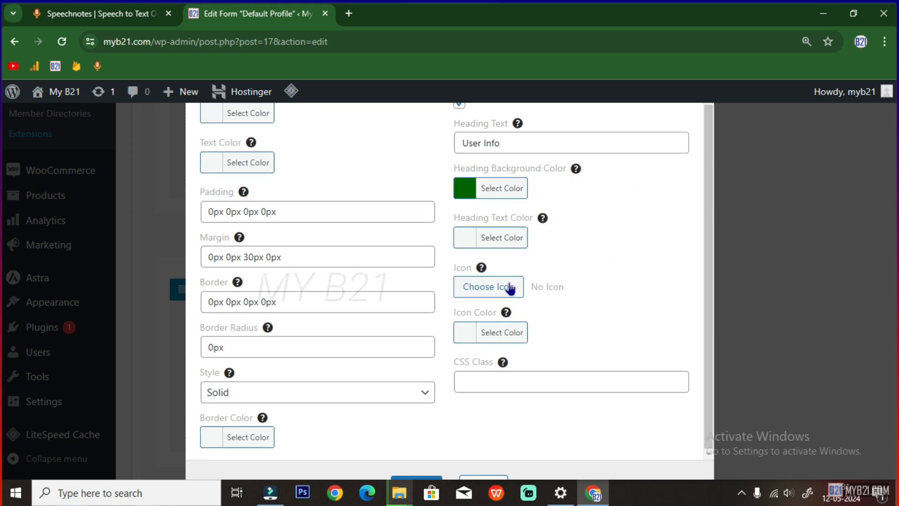
click(477, 296)
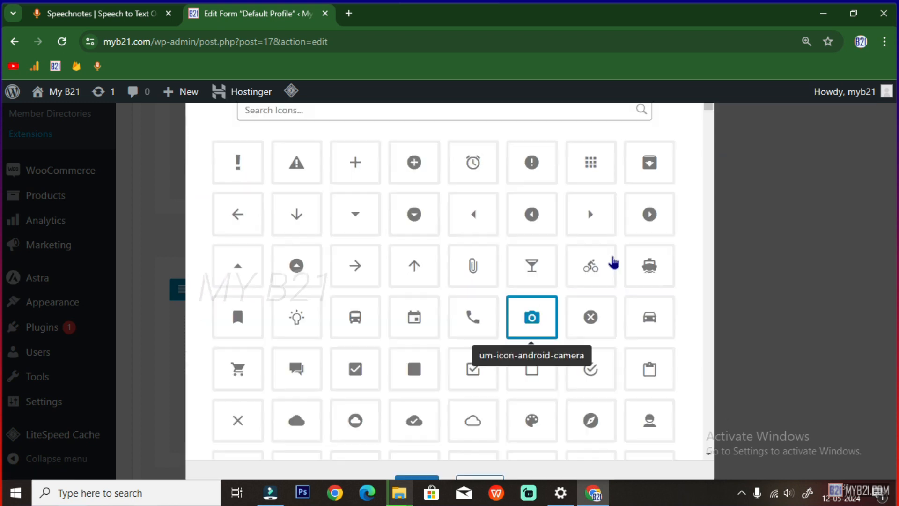
click(583, 218)
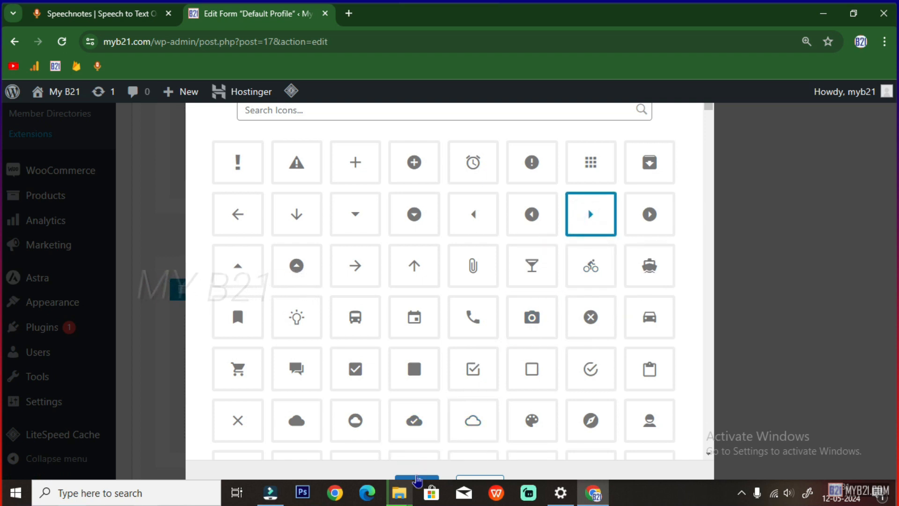
click(417, 478)
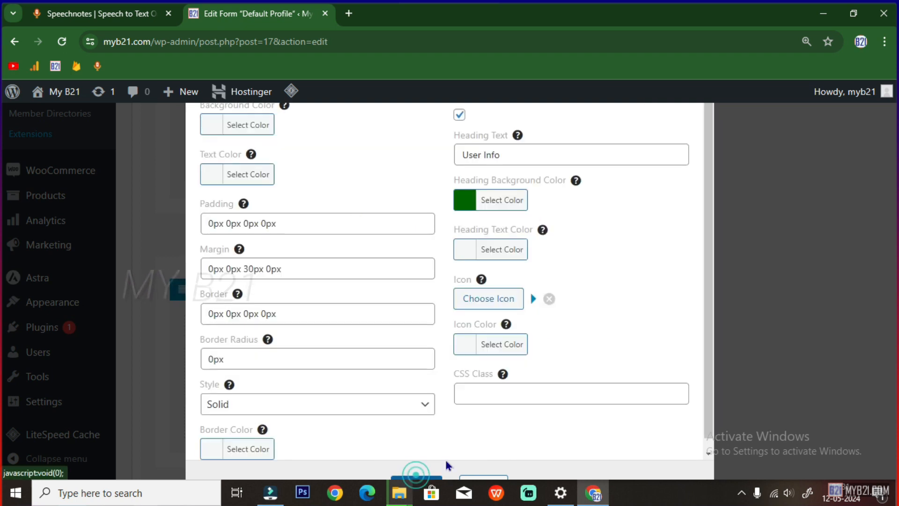
click(417, 477)
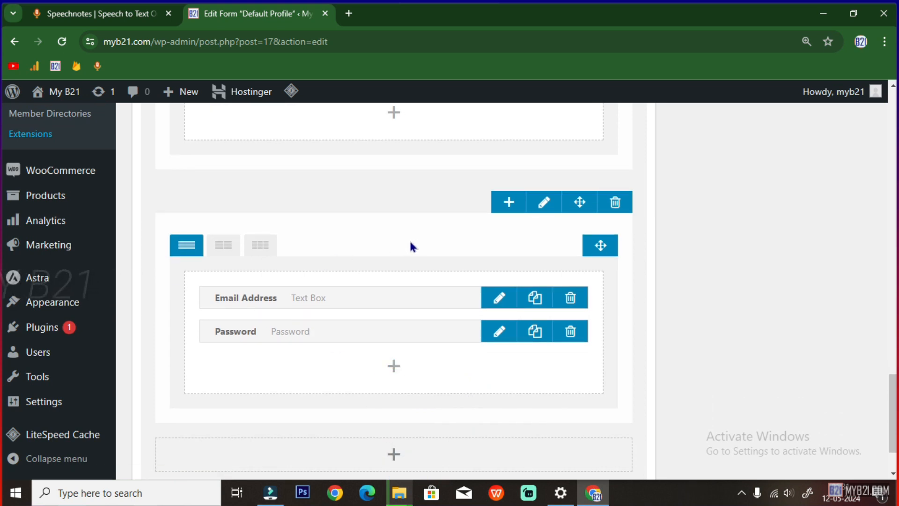
Move the Email Address/Password row to the top of the form
scroll(414, 245, up, 1)
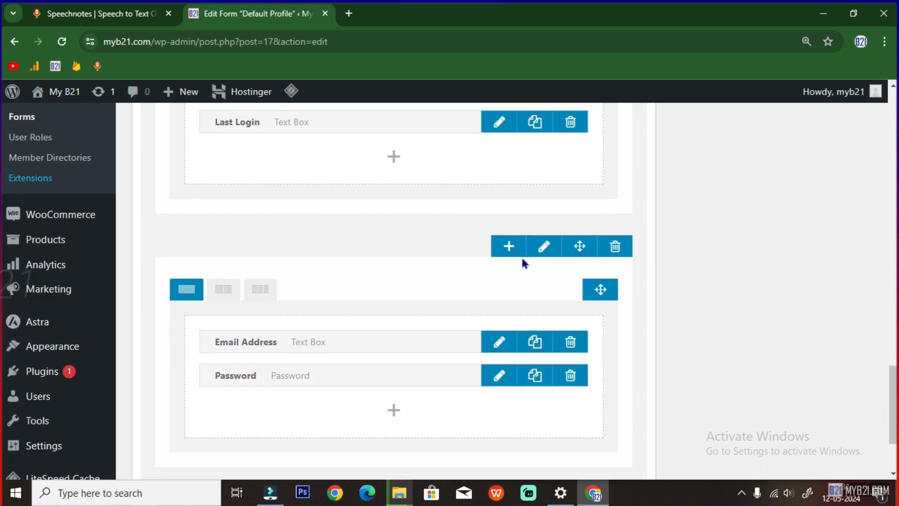
drag(581, 247, 569, 126)
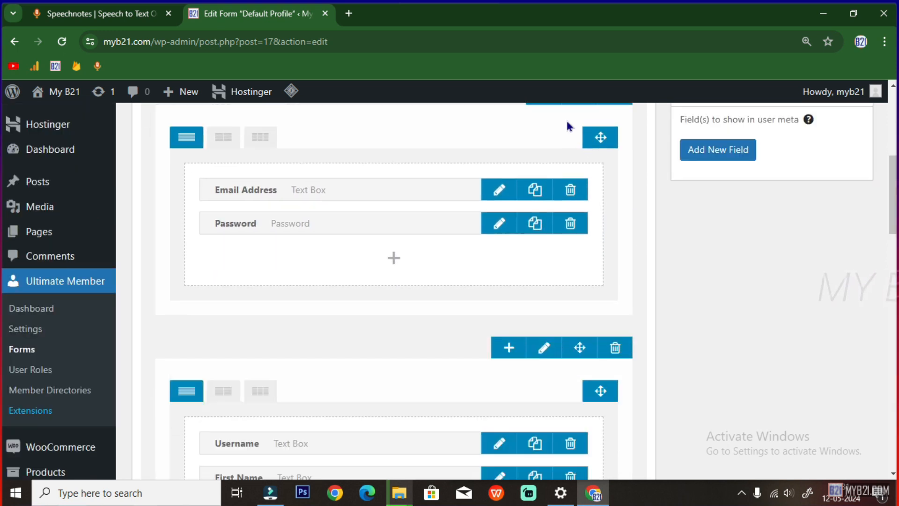
scroll(414, 357, up, 2)
scroll(413, 356, down, 6)
scroll(414, 356, up, 6)
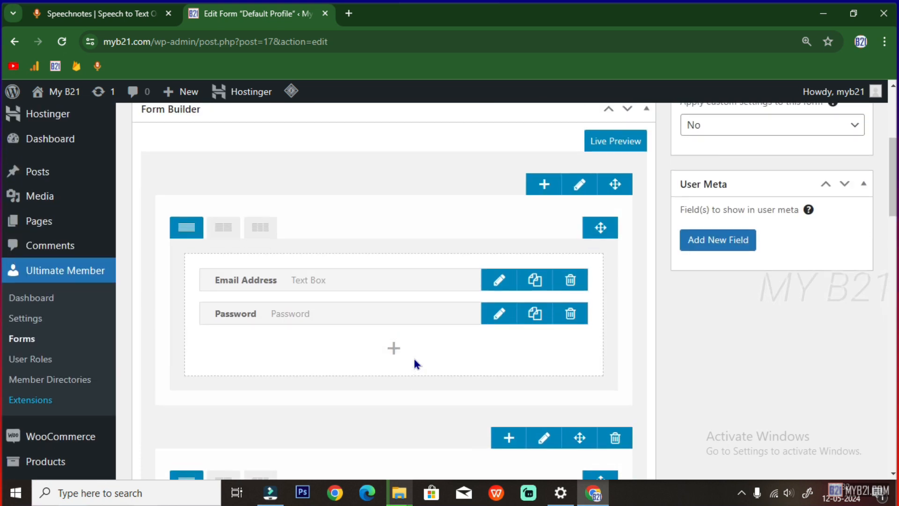
scroll(413, 356, up, 4)
scroll(413, 364, up, 2)
middle_click(414, 357)
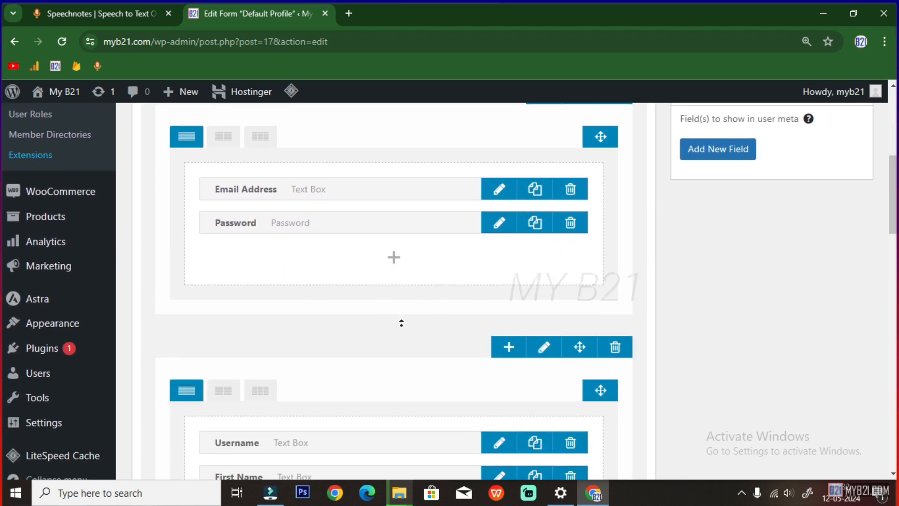
click(395, 375)
scroll(408, 373, up, 3)
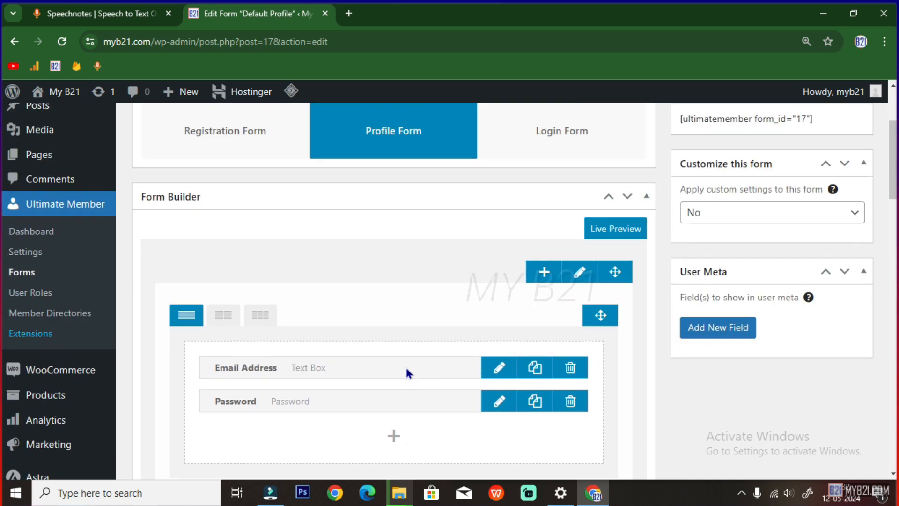
Give Email Address the envelope icon found by searching 'email'
click(496, 398)
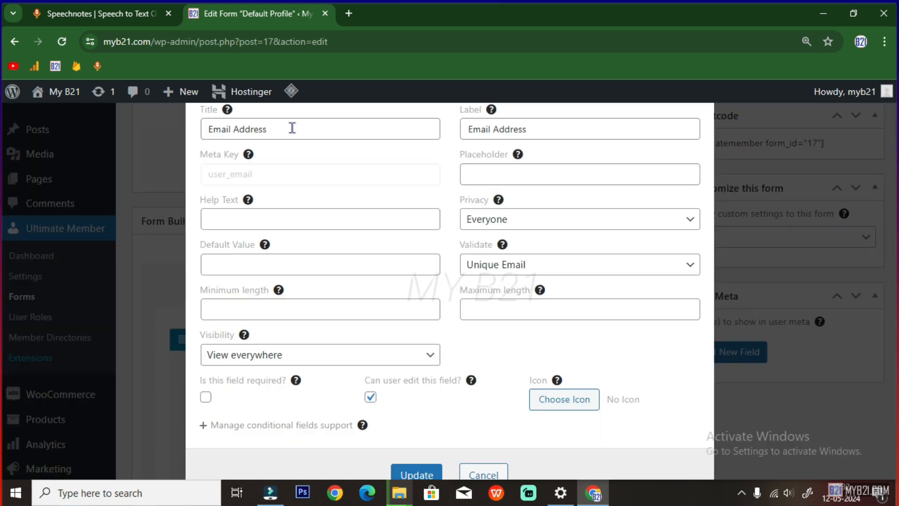
click(544, 402)
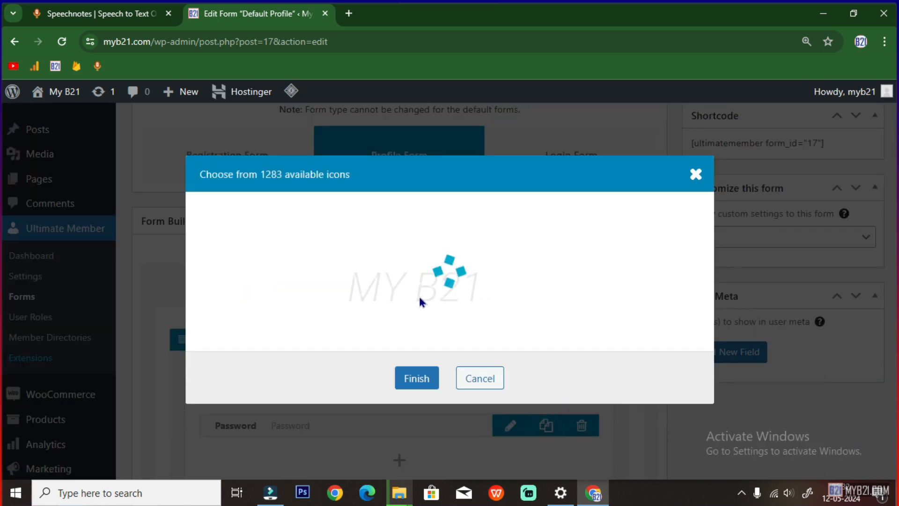
click(325, 113)
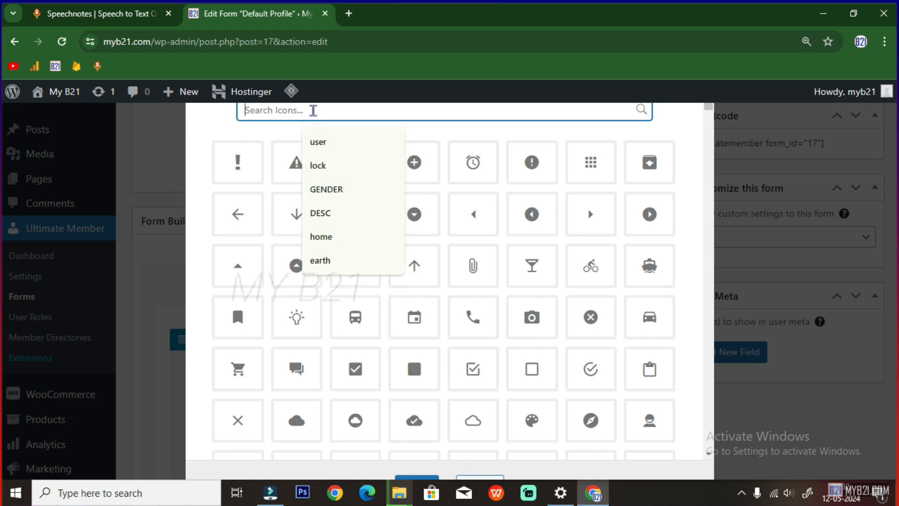
text(email)
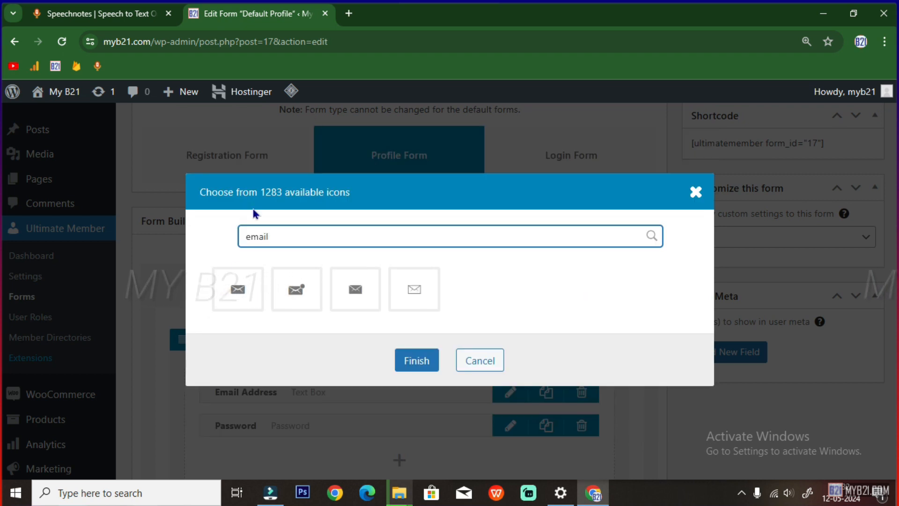
click(238, 290)
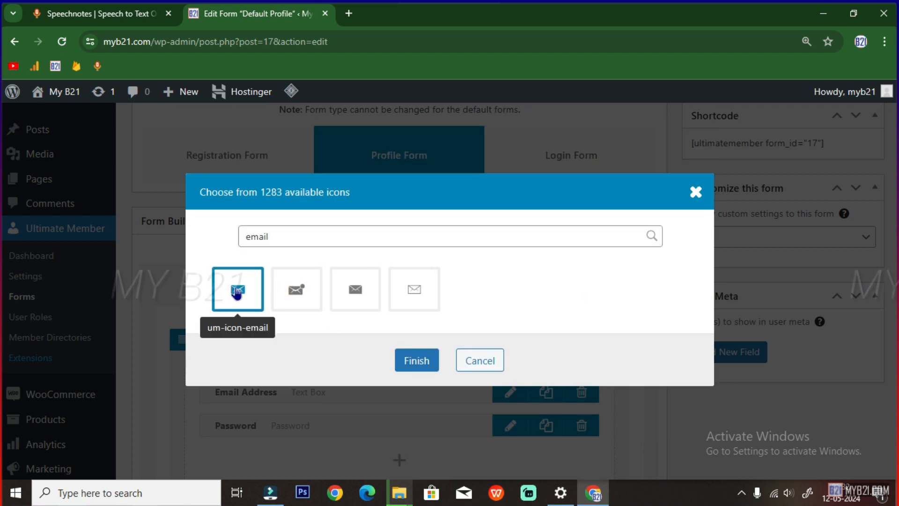
click(414, 361)
click(418, 475)
Give Password the android lock icon found by searching 'lock'
scroll(380, 382, down, 2)
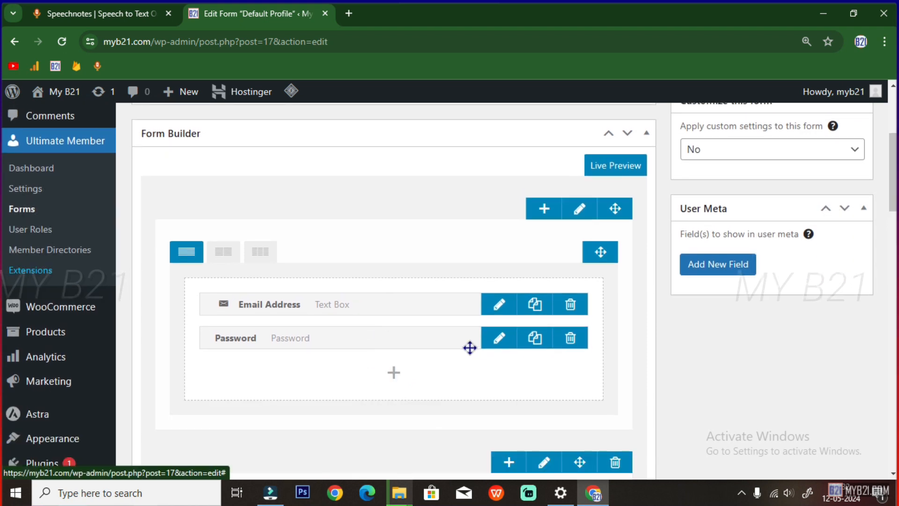
click(497, 337)
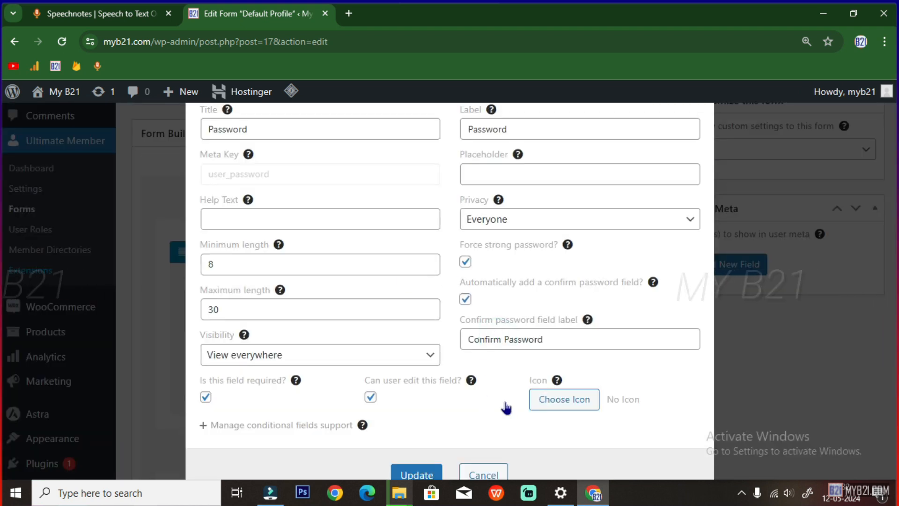
click(545, 399)
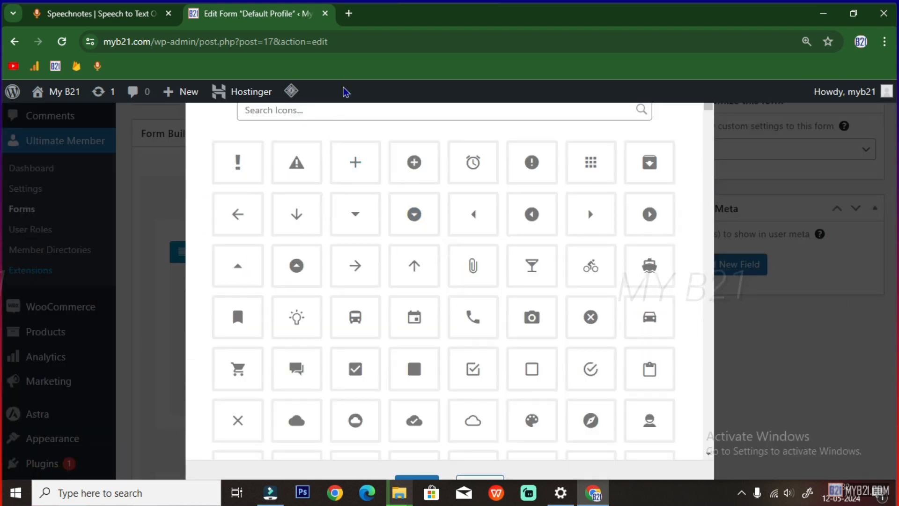
click(337, 110)
click(323, 170)
click(300, 227)
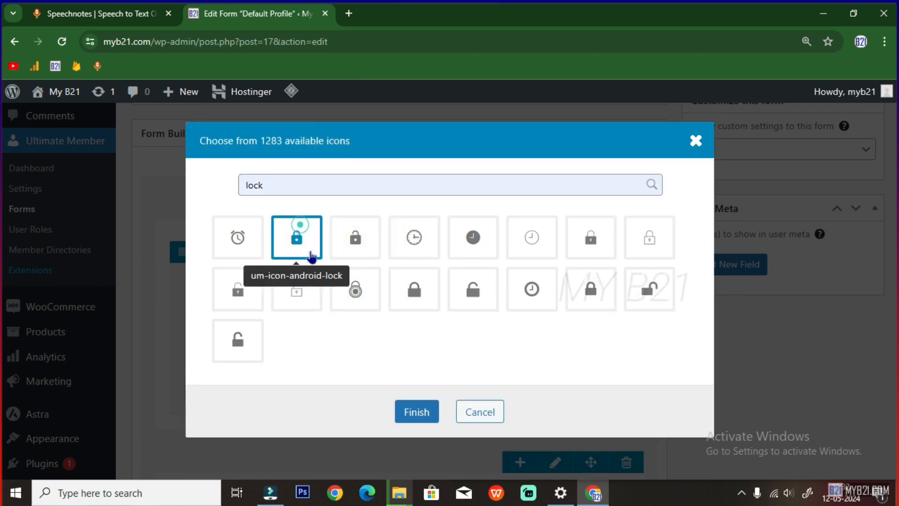
click(416, 411)
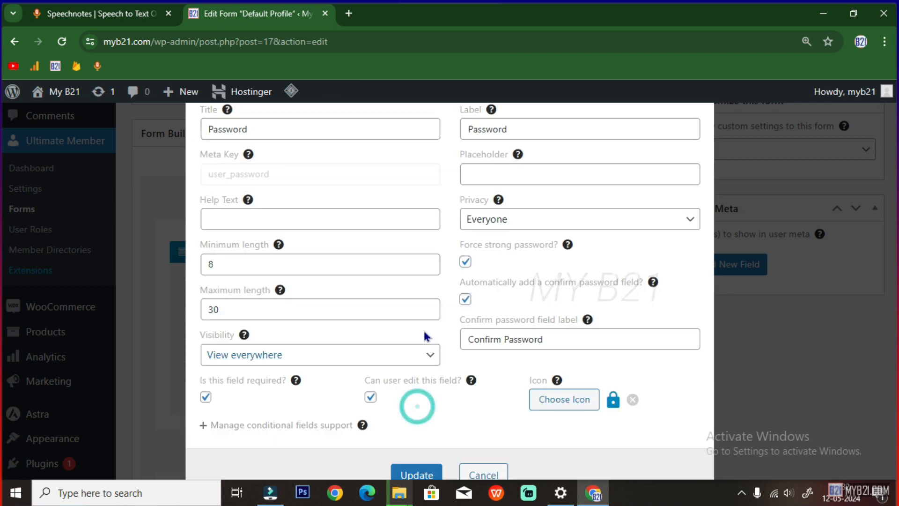
click(418, 474)
scroll(397, 360, down, 3)
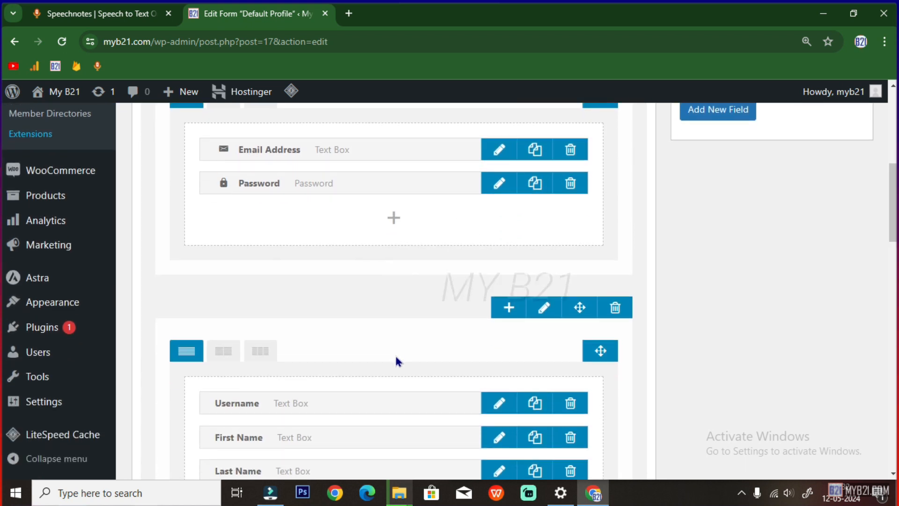
scroll(395, 360, down, 1)
Give Username the @ icon found by searching 'at'
click(497, 337)
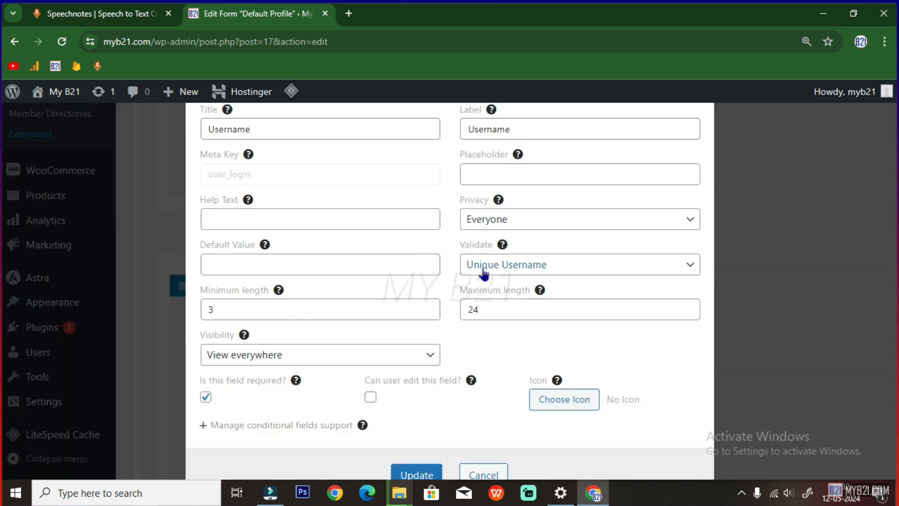
click(546, 398)
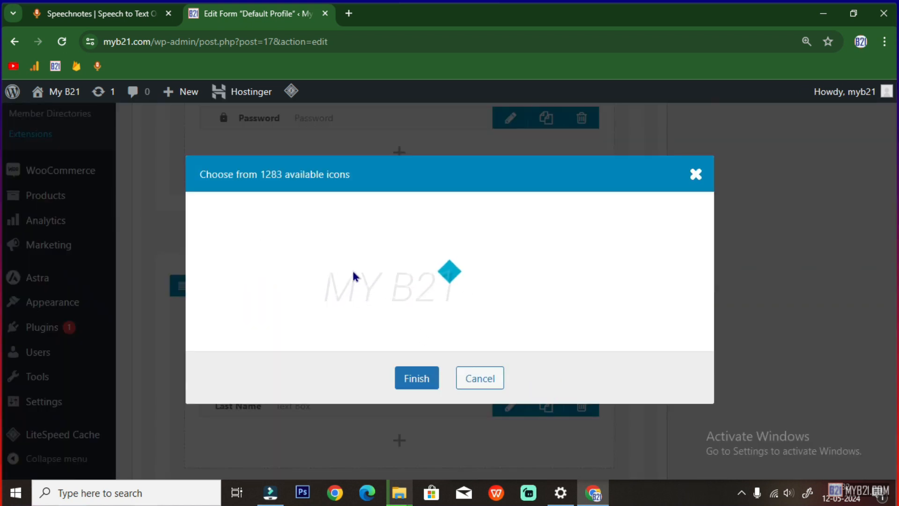
text(at)
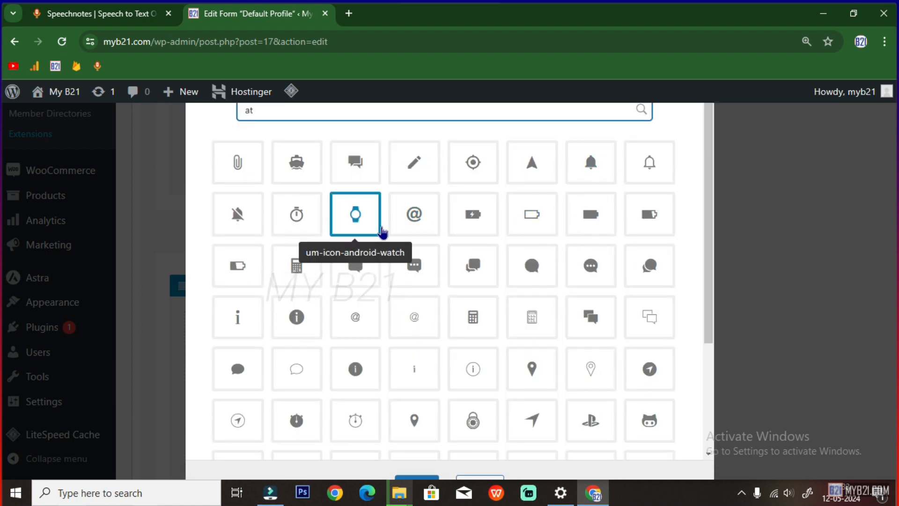
click(414, 220)
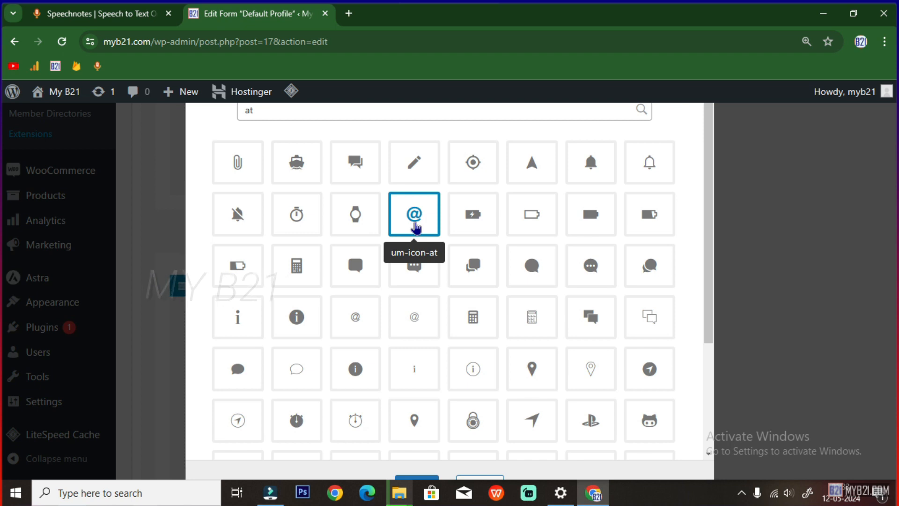
click(409, 477)
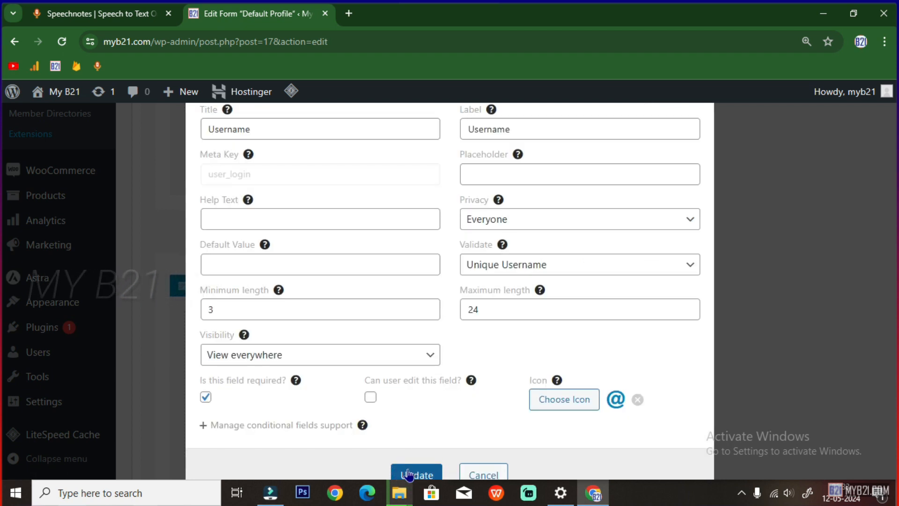
click(409, 474)
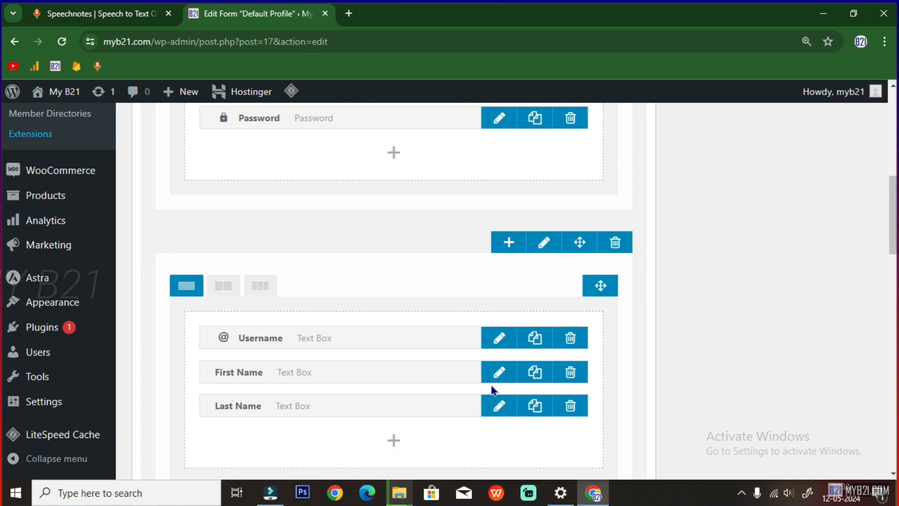
Give First Name the person icon from the 'user' icon search
click(494, 376)
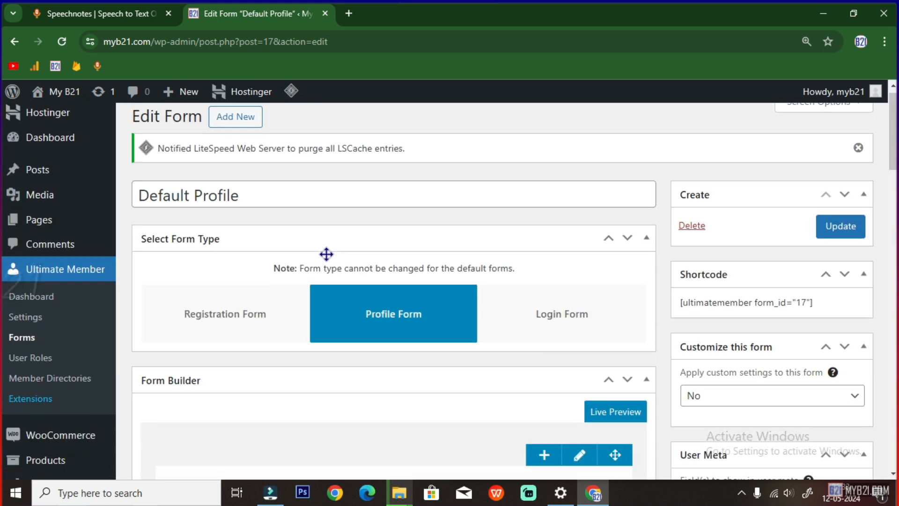
scroll(325, 253, down, 10)
scroll(368, 288, down, 3)
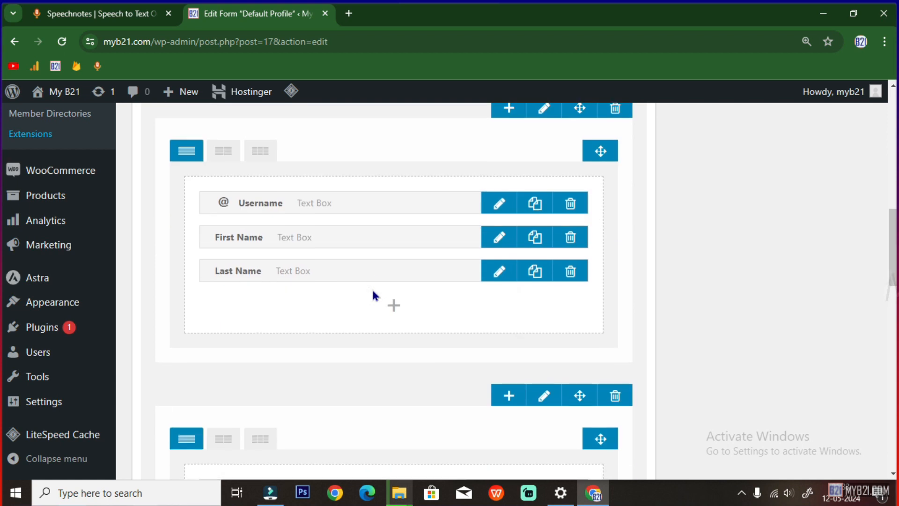
click(498, 243)
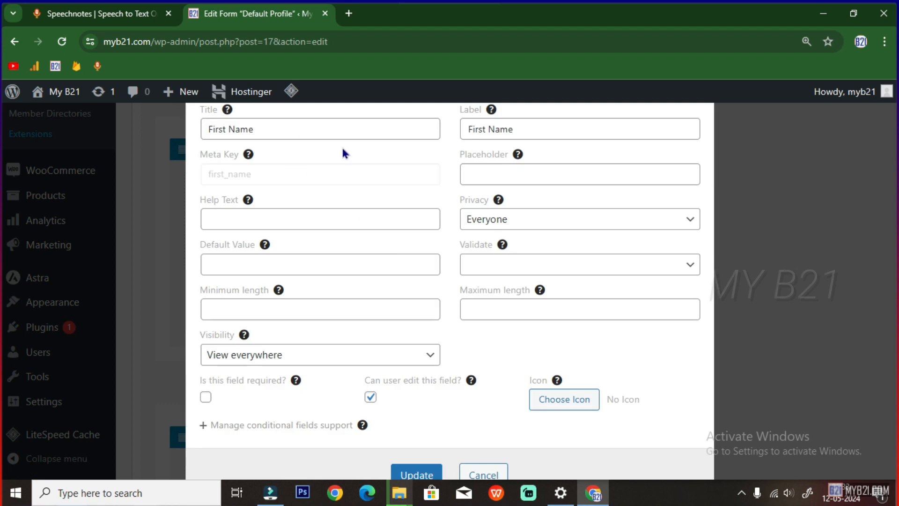
click(538, 399)
click(311, 113)
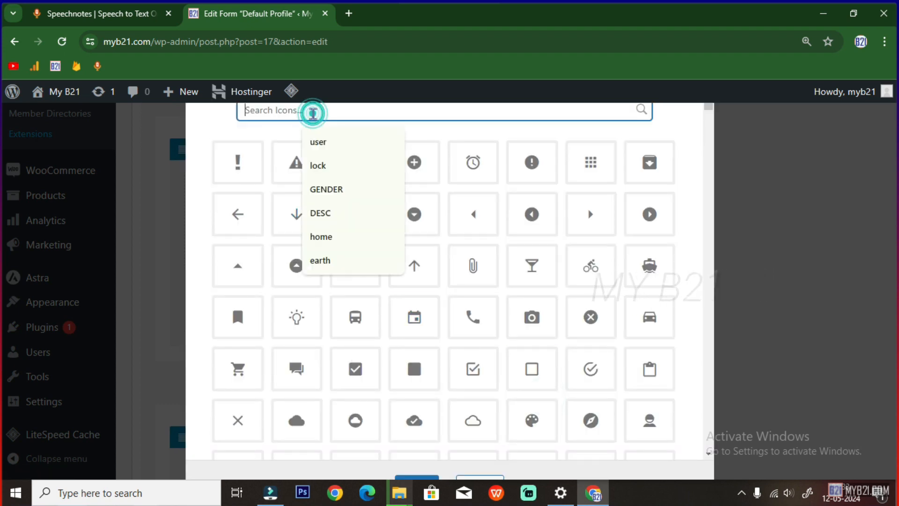
click(314, 141)
click(248, 289)
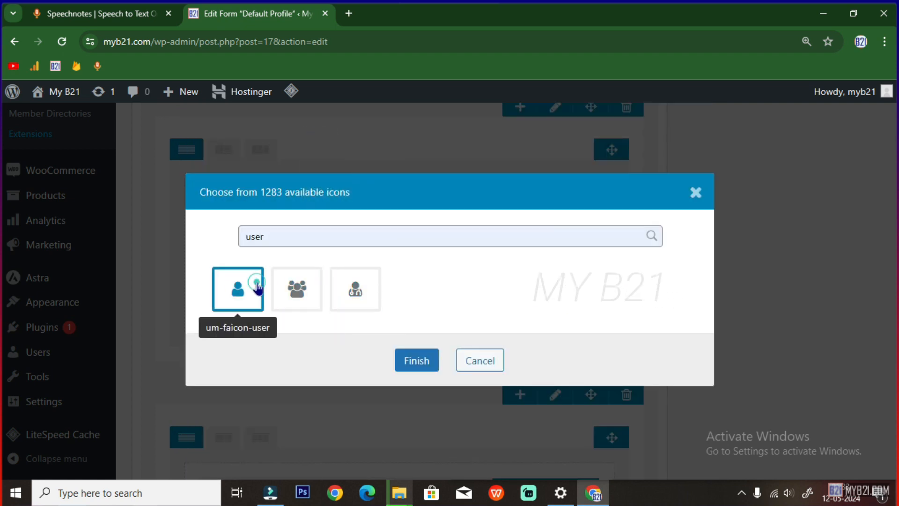
click(415, 360)
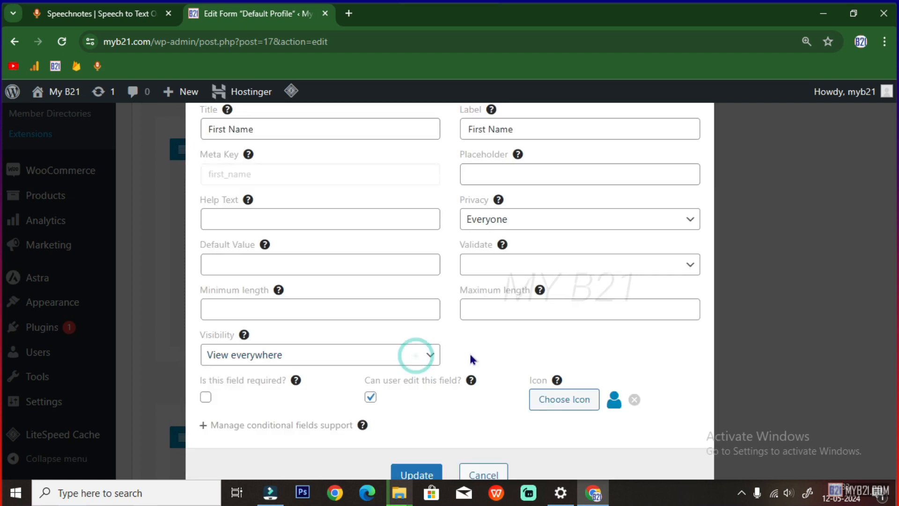
click(416, 474)
Give Last Name the um-faicon-user person icon as well
scroll(500, 411, down, 5)
scroll(397, 349, up, 2)
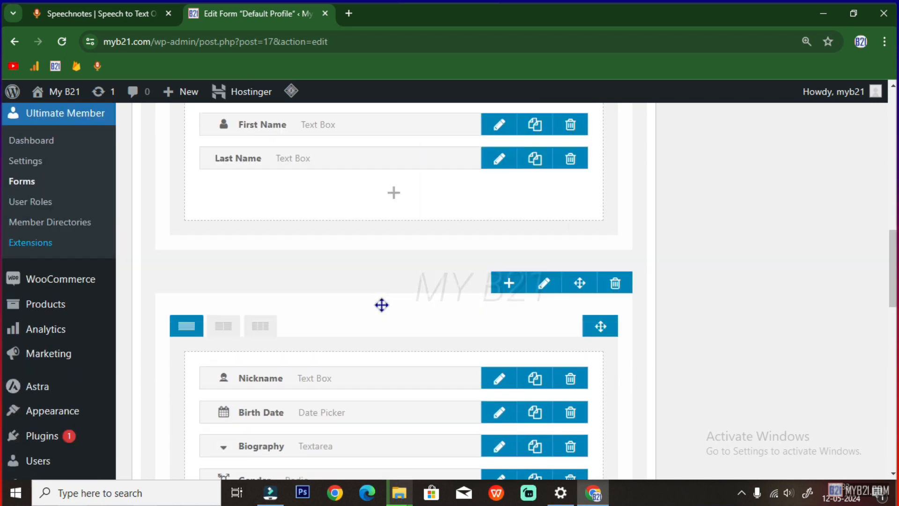
scroll(382, 305, up, 3)
click(495, 226)
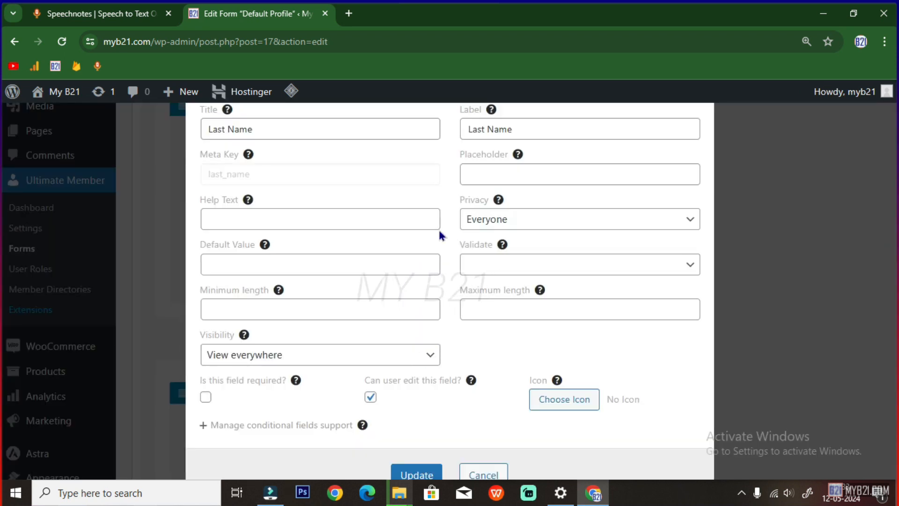
click(552, 405)
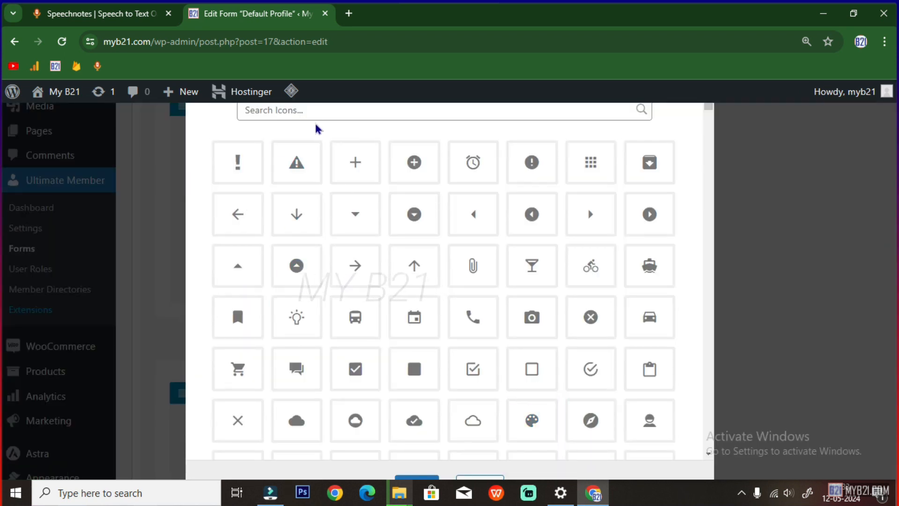
click(315, 109)
click(318, 142)
click(237, 291)
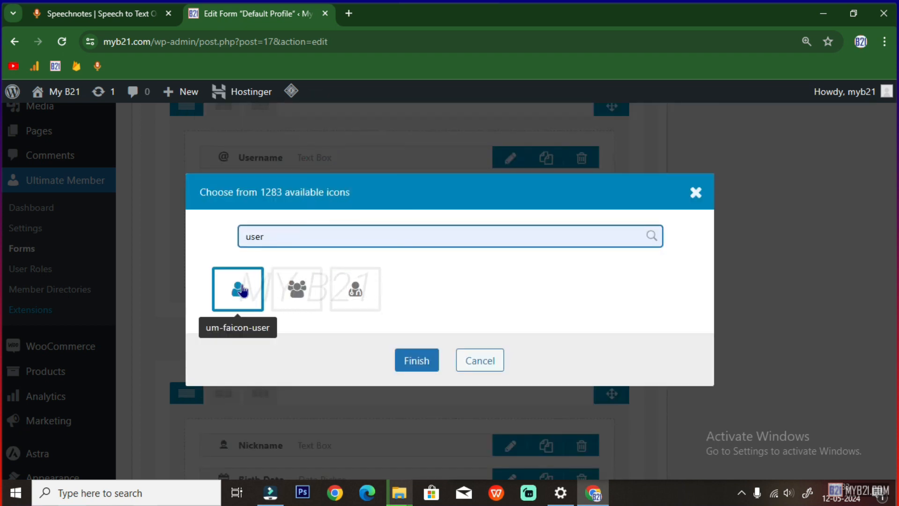
click(407, 361)
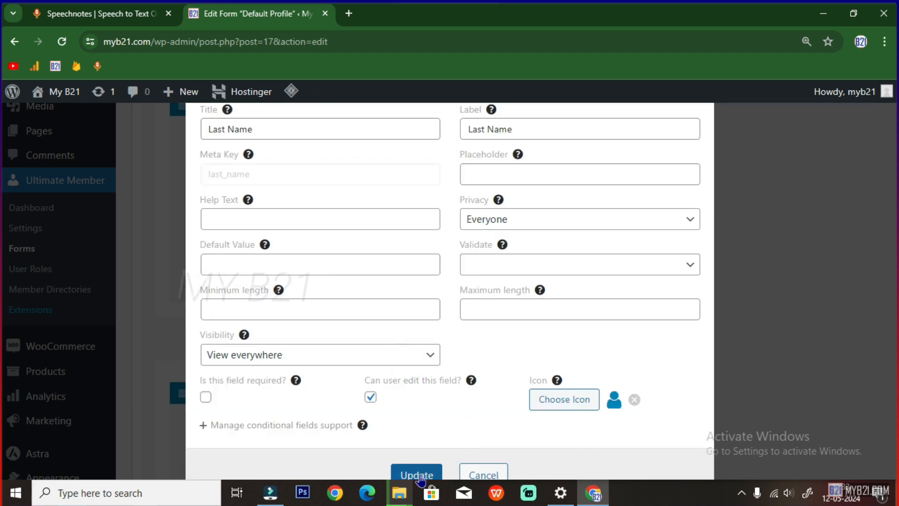
click(418, 475)
scroll(385, 351, down, 6)
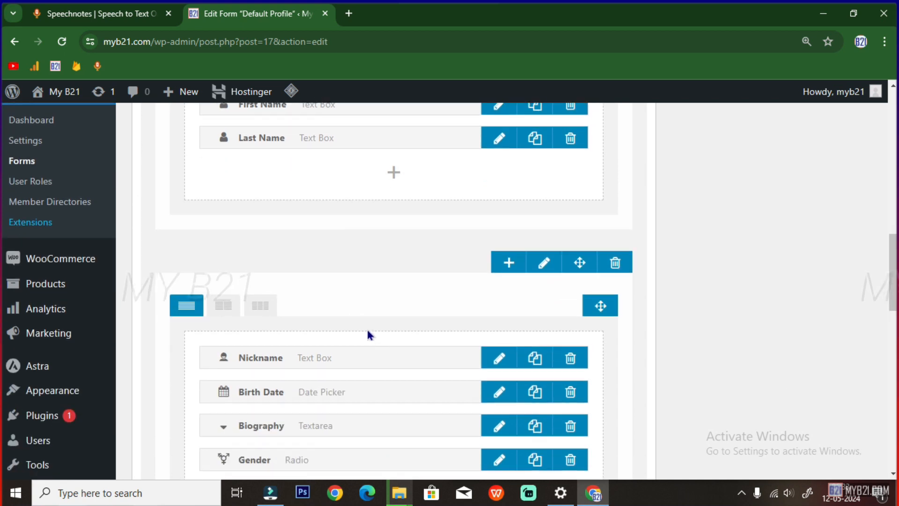
scroll(379, 356, down, 7)
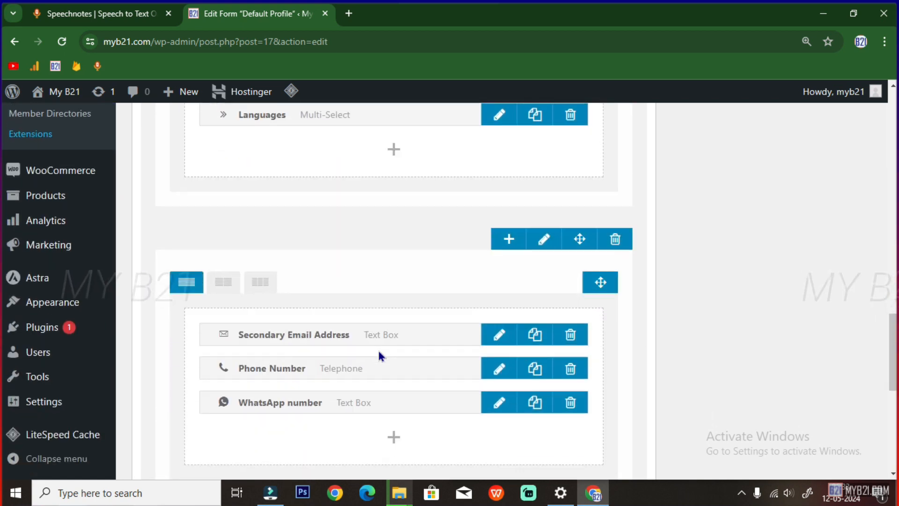
scroll(379, 357, down, 5)
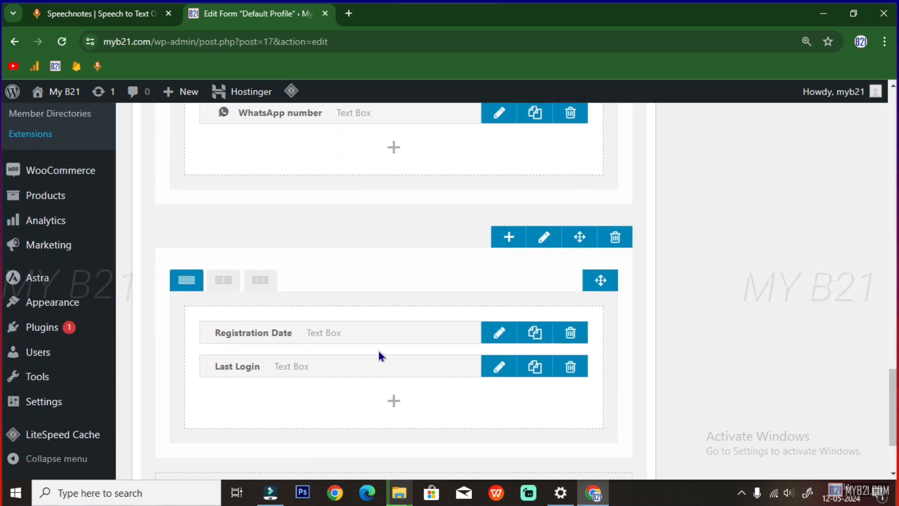
scroll(379, 356, up, 3)
scroll(378, 352, up, 8)
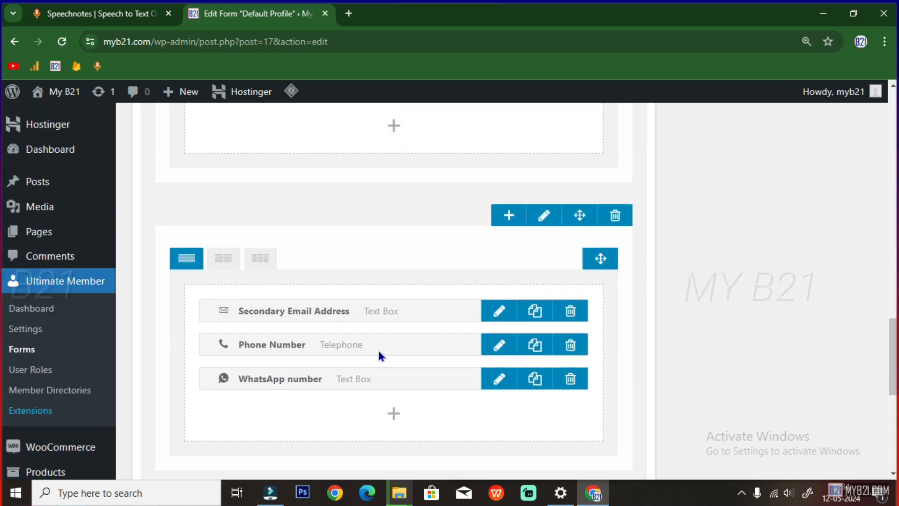
Review the saved Default Profile builder, then bring up the Speechnotes list of form-creation steps
scroll(379, 356, up, 4)
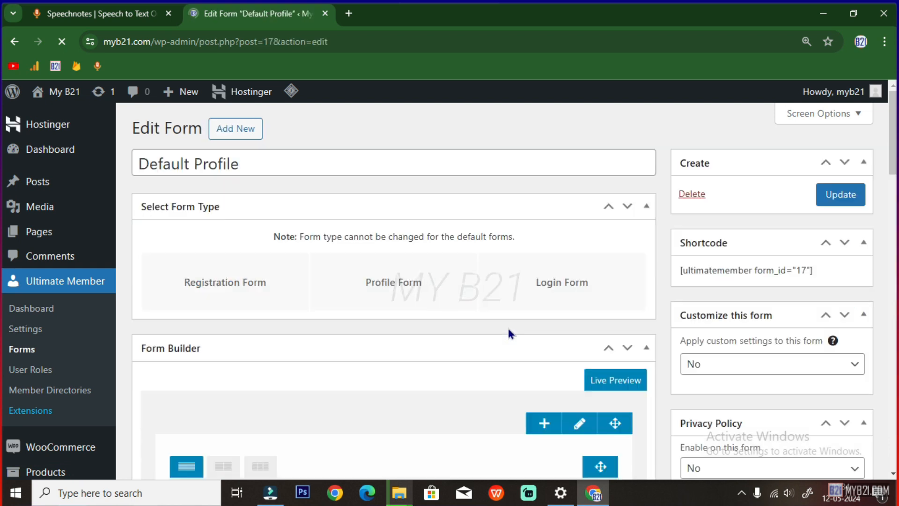
scroll(507, 325, down, 5)
scroll(507, 336, up, 7)
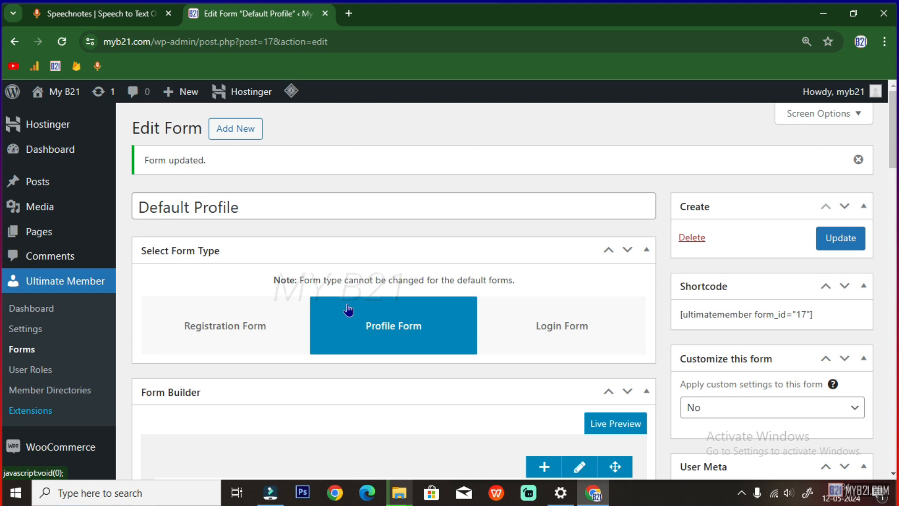
scroll(349, 376, down, 4)
scroll(352, 380, down, 15)
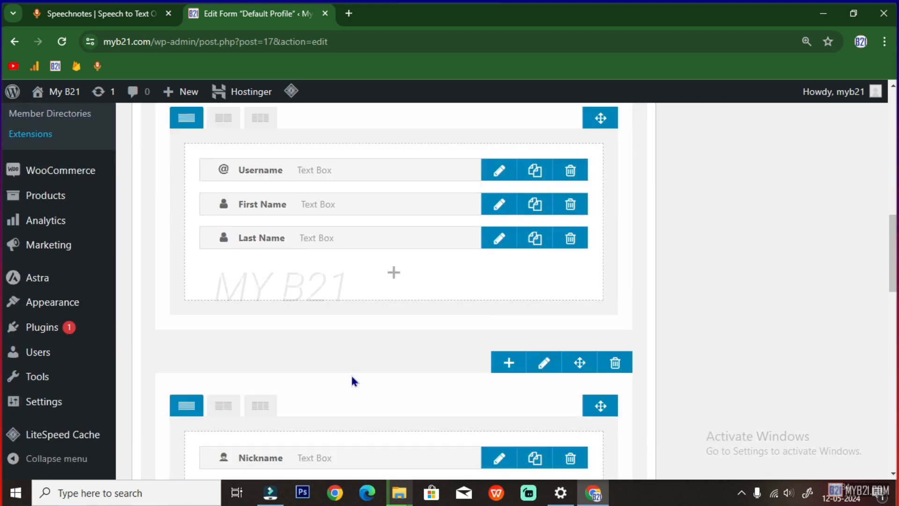
scroll(352, 380, down, 5)
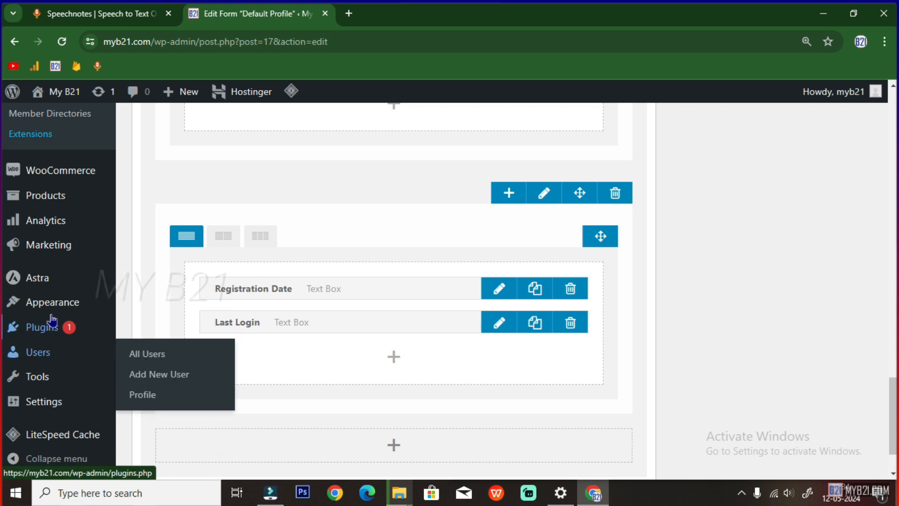
click(99, 13)
scroll(177, 339, down, 1)
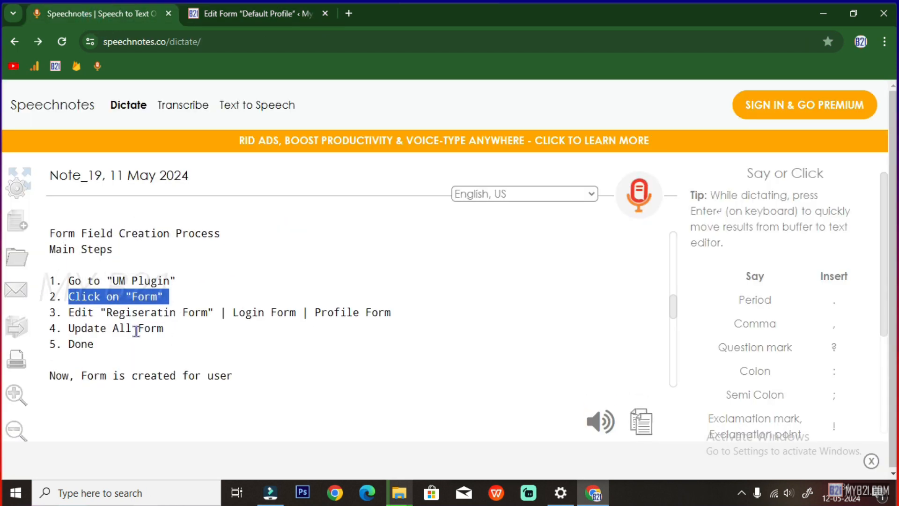
Review the note's Form Field Creation Process steps for the Registration and Login forms
drag(54, 233, 225, 252)
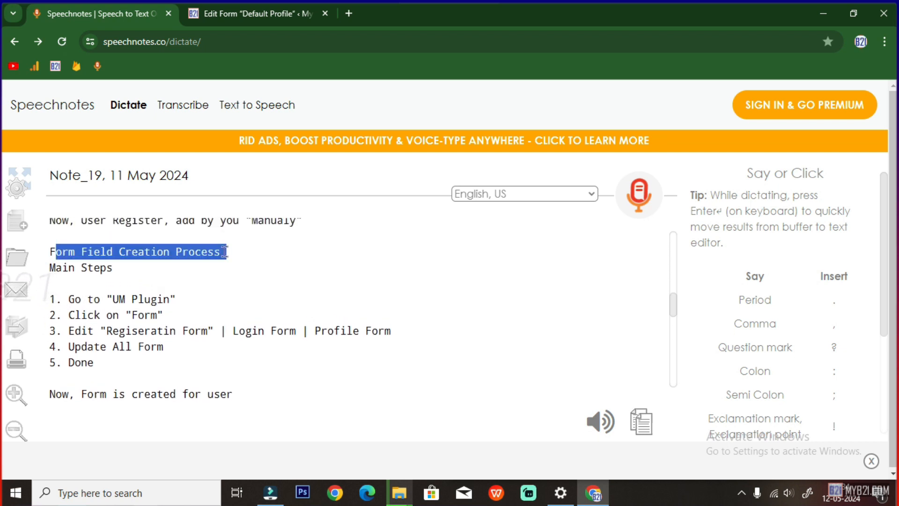
scroll(208, 276, down, 2)
scroll(202, 284, up, 1)
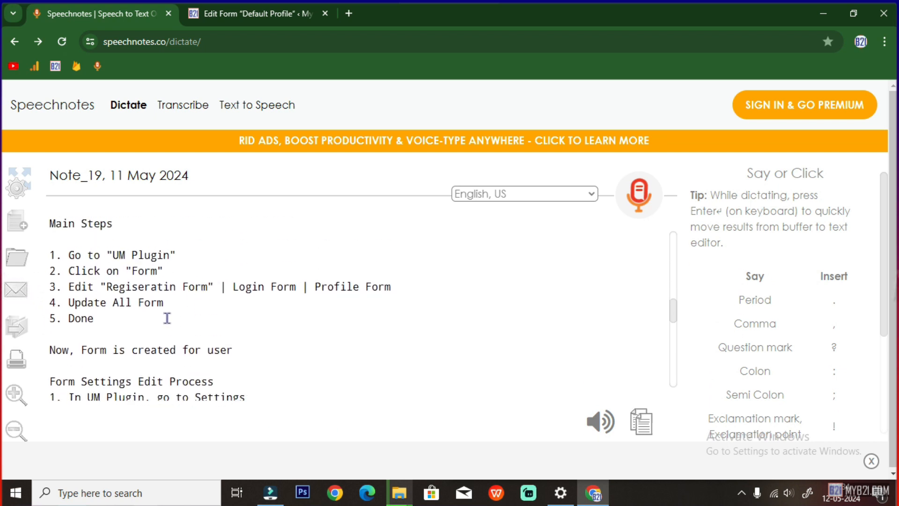
drag(108, 289, 169, 288)
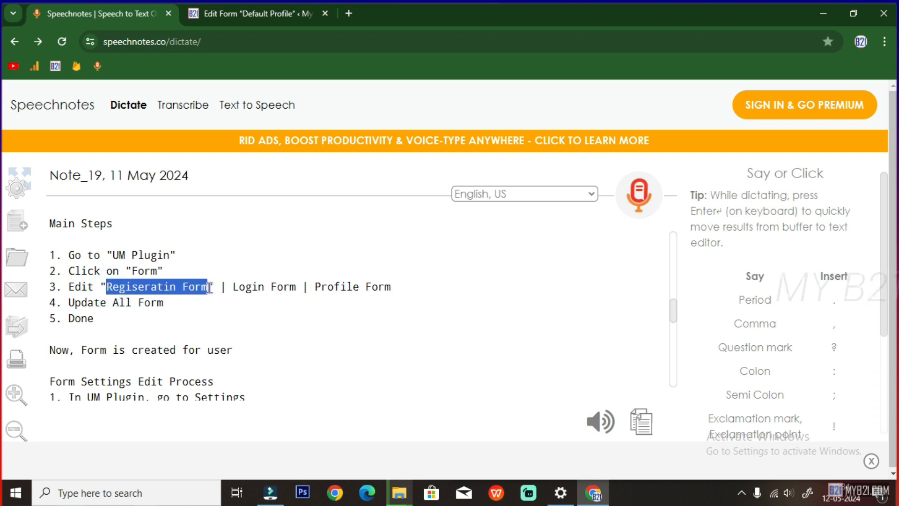
drag(235, 287, 392, 286)
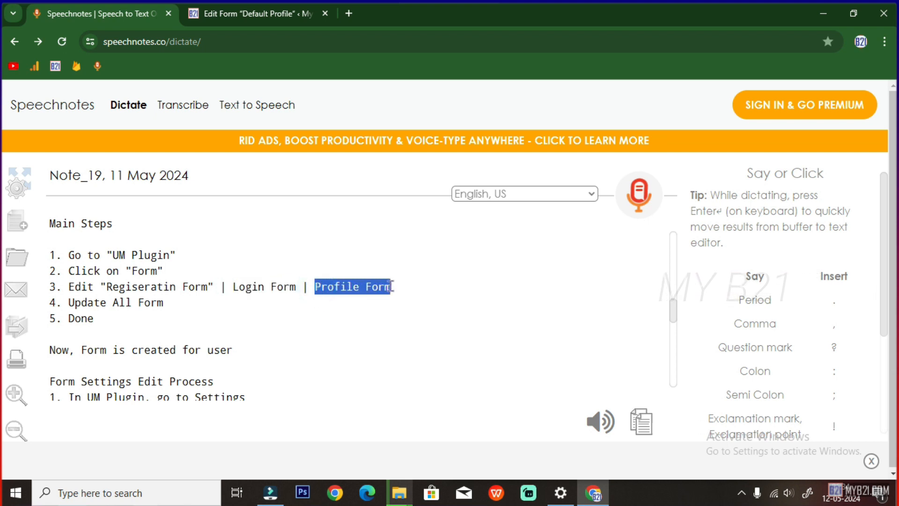
scroll(299, 334, down, 1)
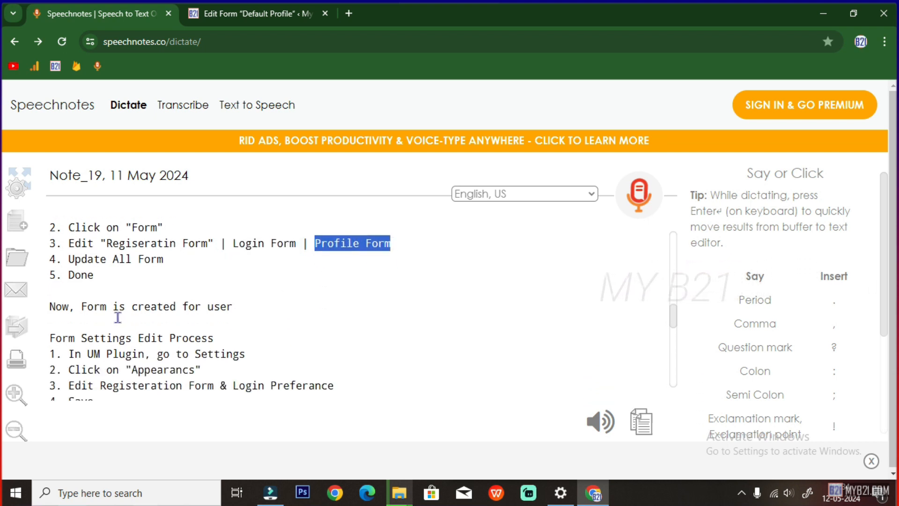
drag(82, 306, 229, 305)
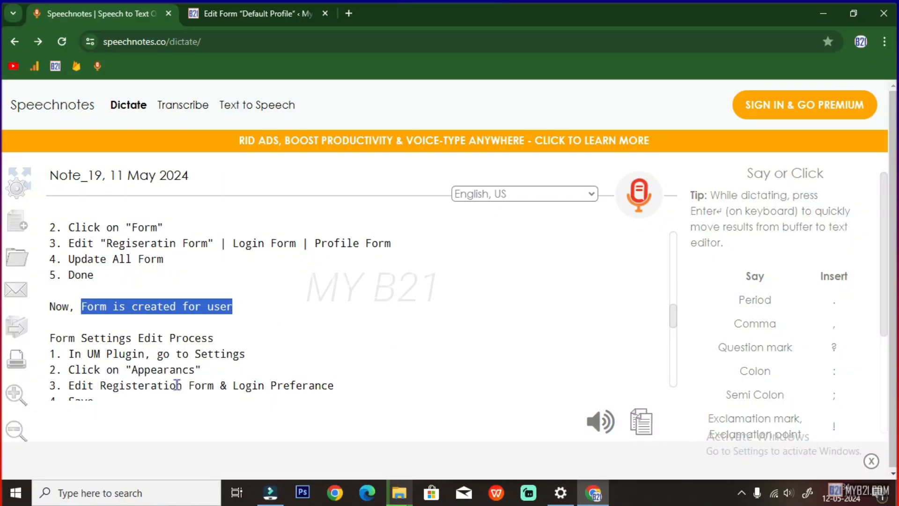
Review the Form Settings Edit Process steps, then return to the Default Profile form editor
drag(50, 339, 212, 339)
scroll(242, 330, down, 3)
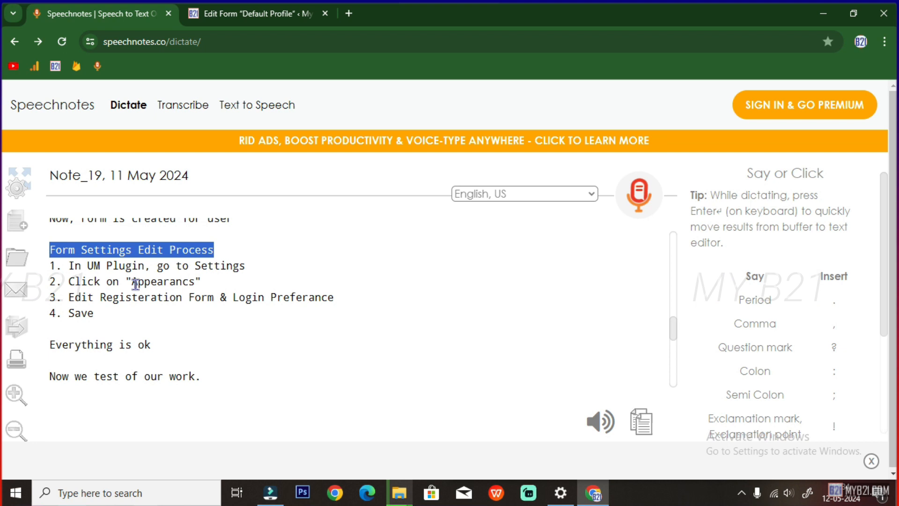
drag(70, 265, 245, 266)
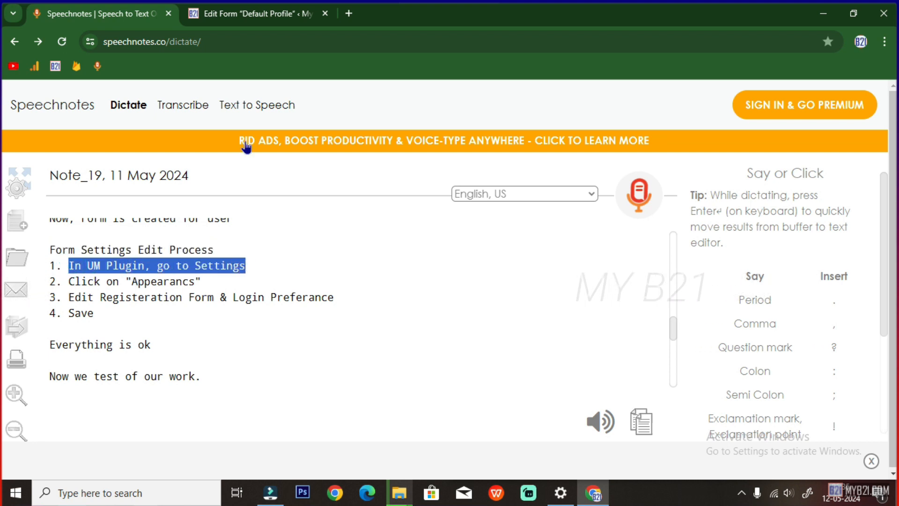
click(230, 14)
Go to the Ultimate Member settings page in WordPress
scroll(54, 412, down, 1)
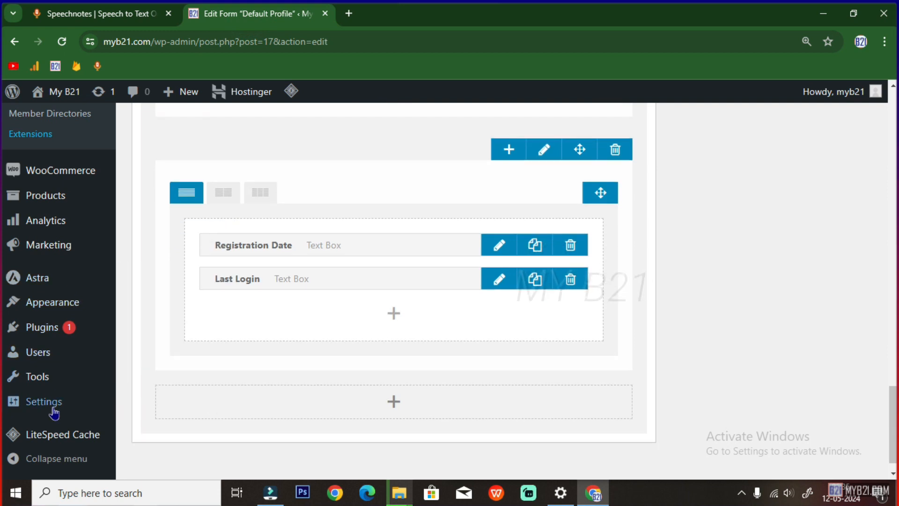
scroll(45, 281, up, 2)
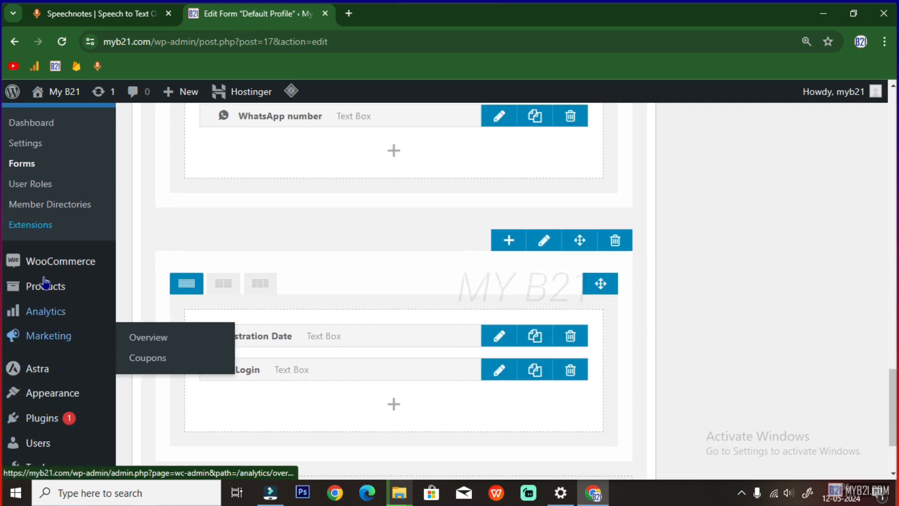
scroll(45, 283, up, 1)
click(51, 135)
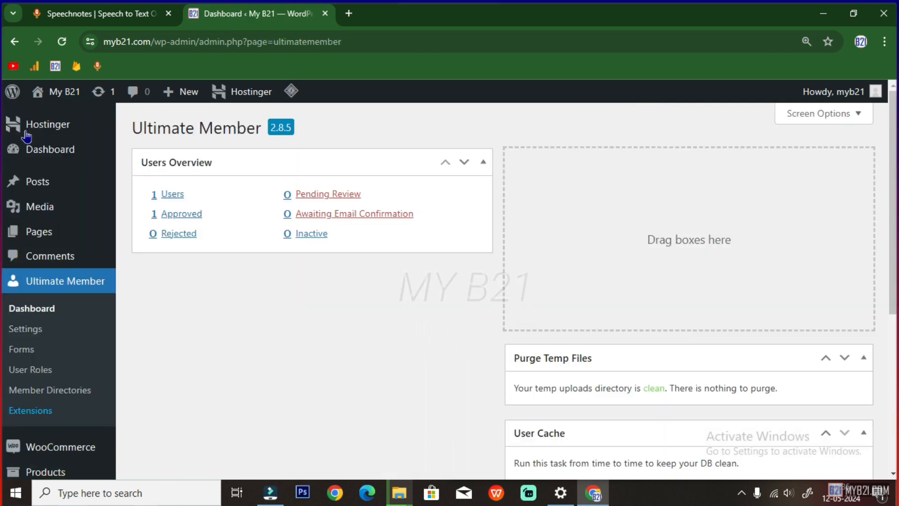
scroll(50, 307, down, 2)
click(29, 241)
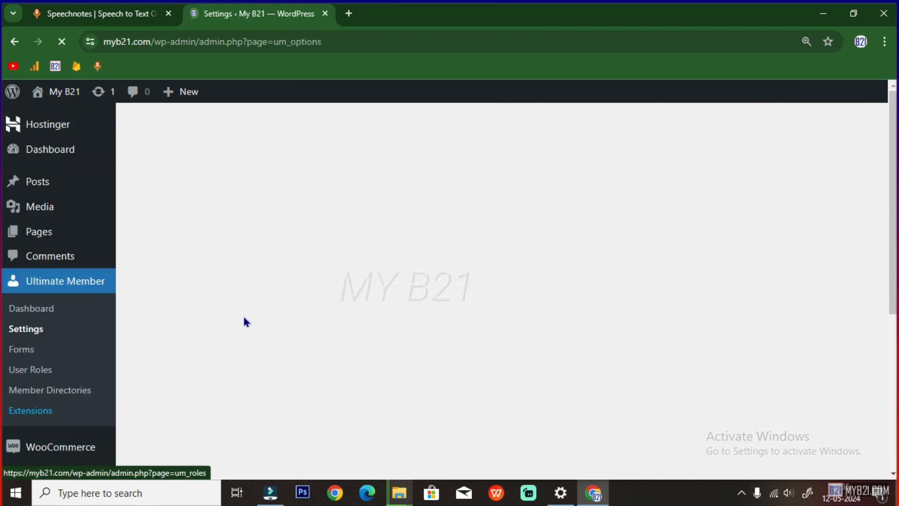
Check the note's Appearance and login form steps, then return to the settings
click(125, 6)
click(180, 297)
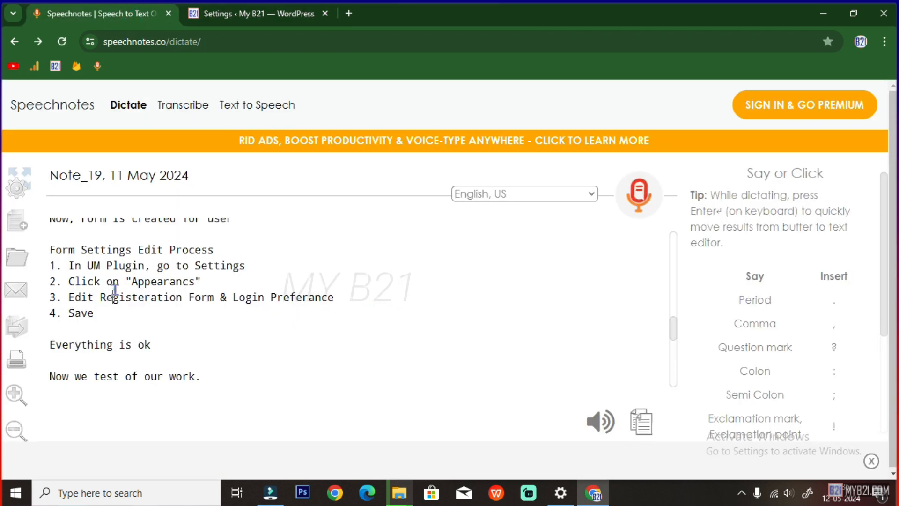
drag(70, 281, 208, 281)
drag(109, 297, 328, 297)
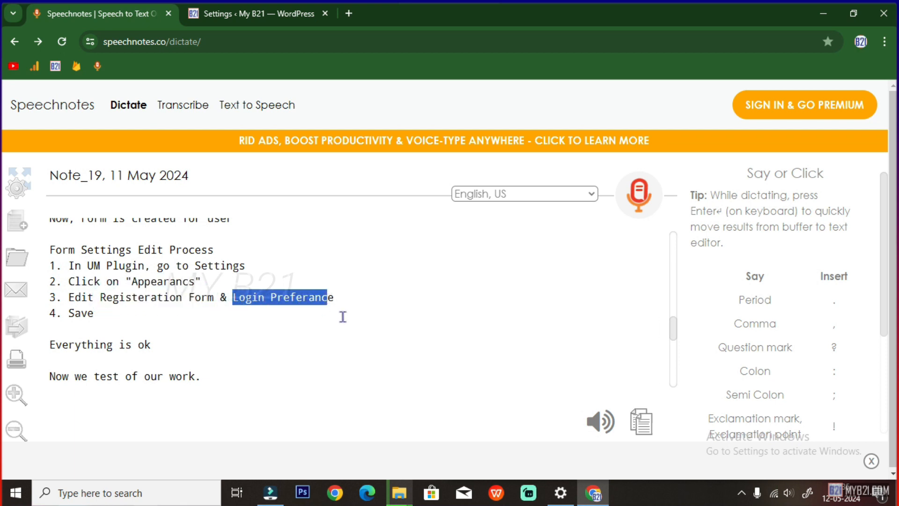
click(250, 13)
Go to Appearance > Registration Form and keep the default registration template
click(305, 160)
click(267, 186)
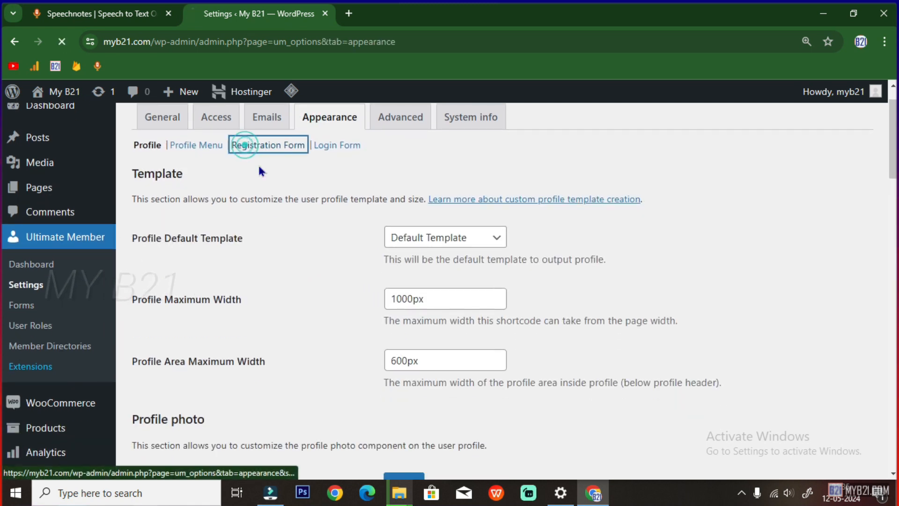
scroll(305, 281, down, 1)
click(436, 236)
click(437, 234)
Set the registration form maximum width to 100%
scroll(309, 305, down, 2)
click(426, 211)
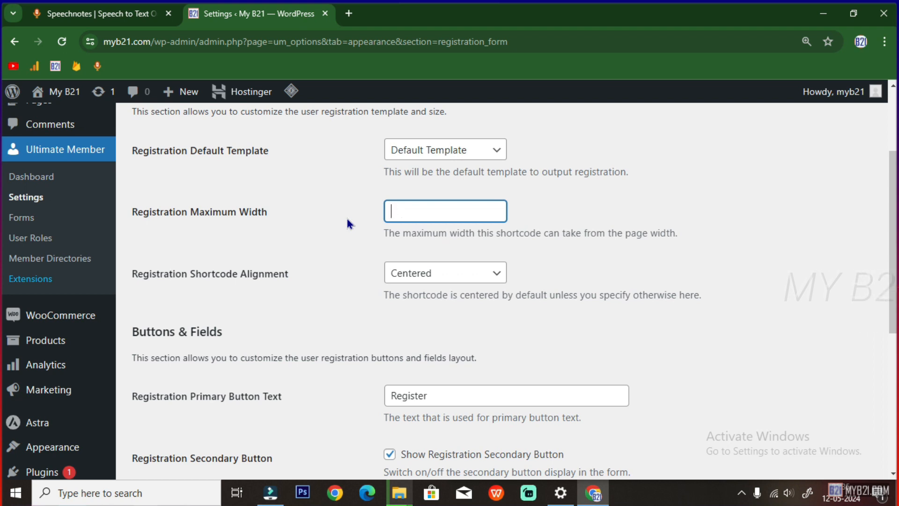
text(100)
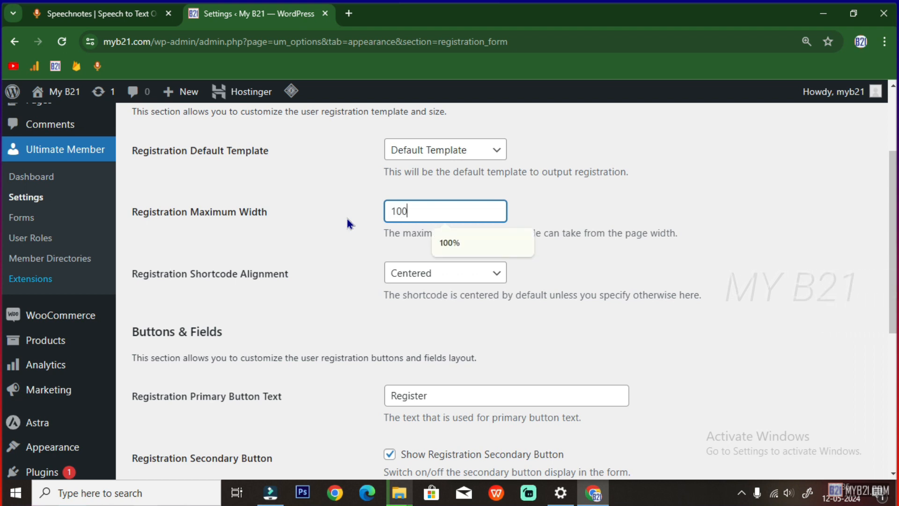
click(461, 246)
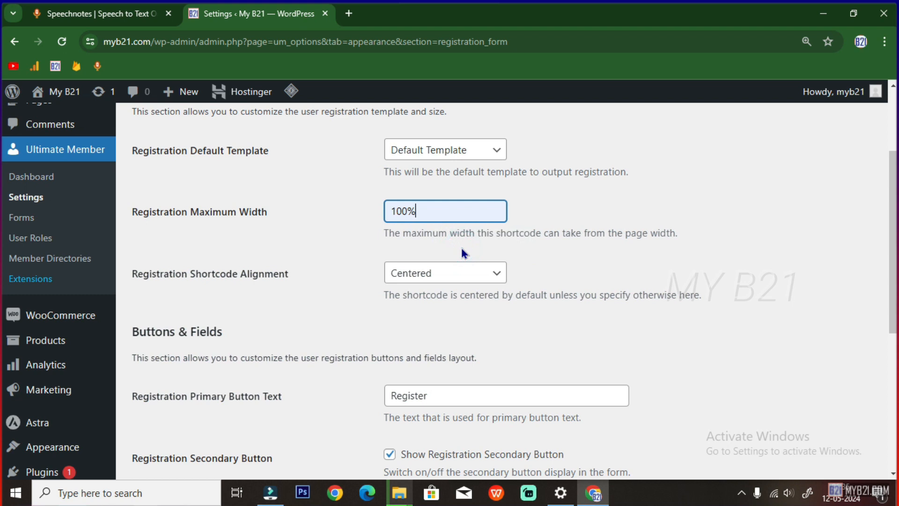
Inspect the registration primary button text, leaving it as 'Register'
scroll(344, 280, down, 1)
drag(196, 230, 304, 224)
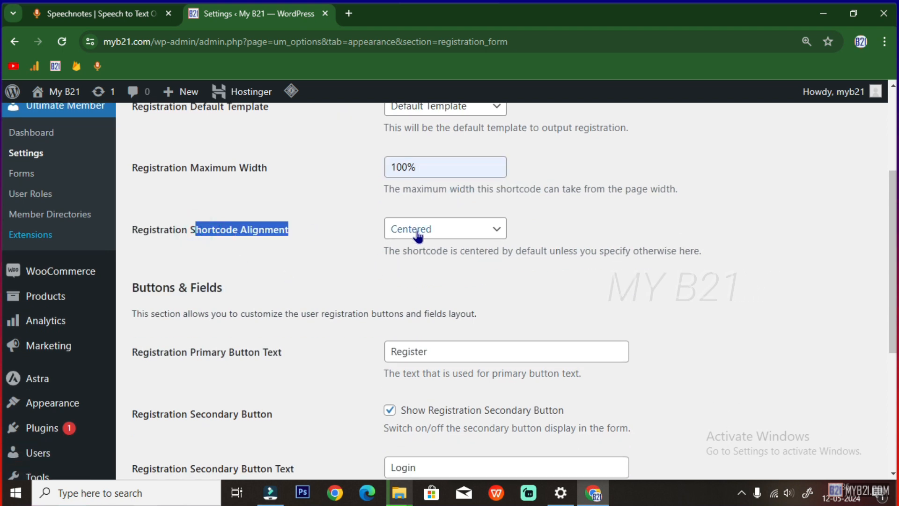
scroll(419, 234, down, 1)
scroll(216, 246, down, 2)
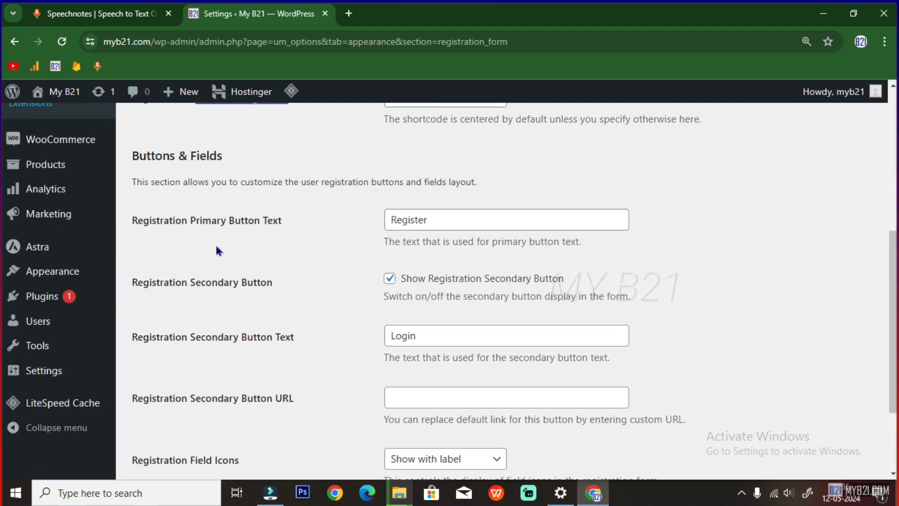
drag(144, 224, 273, 221)
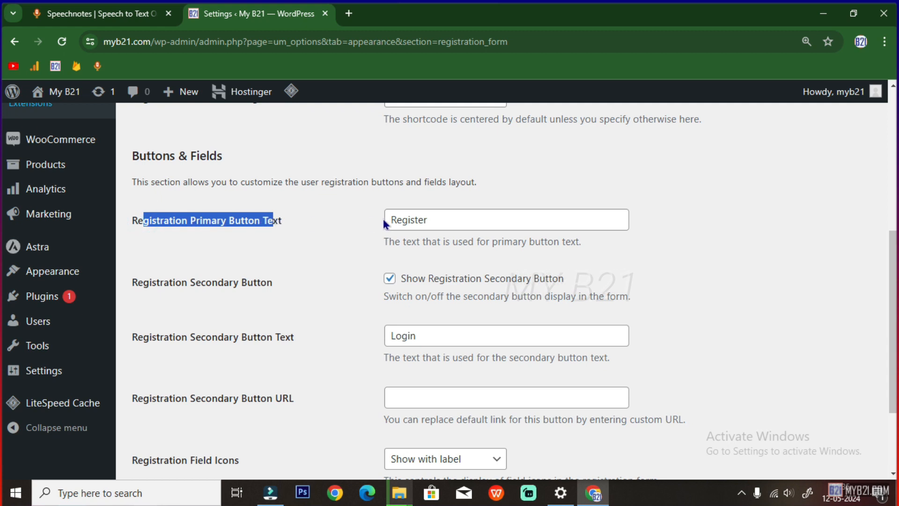
click(425, 220)
drag(439, 220, 383, 223)
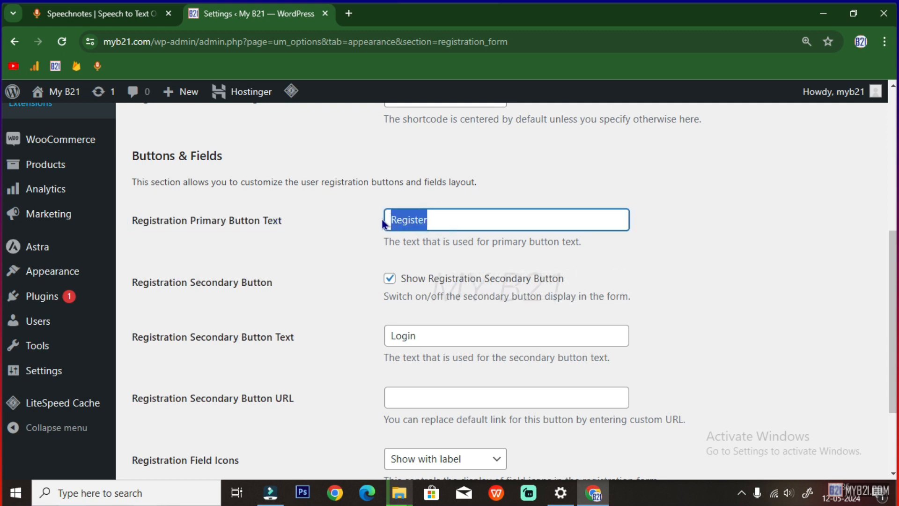
click(454, 221)
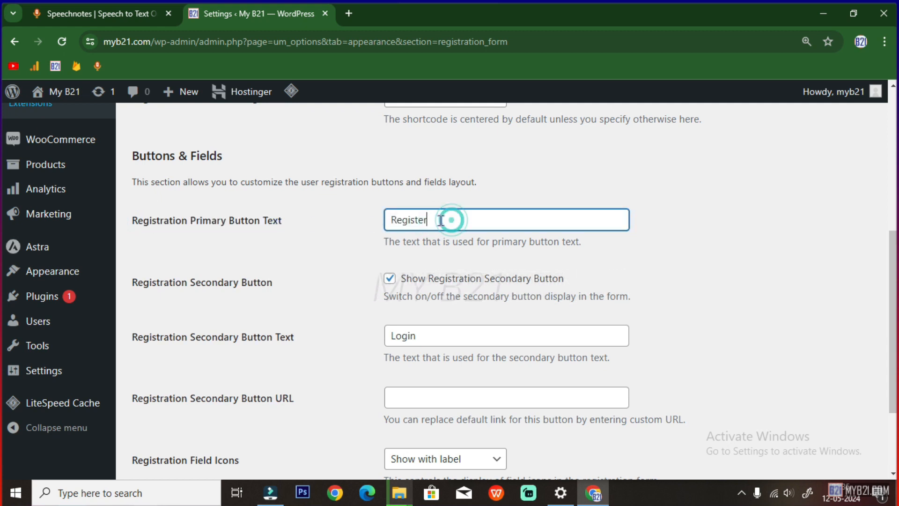
drag(449, 221, 384, 222)
click(438, 218)
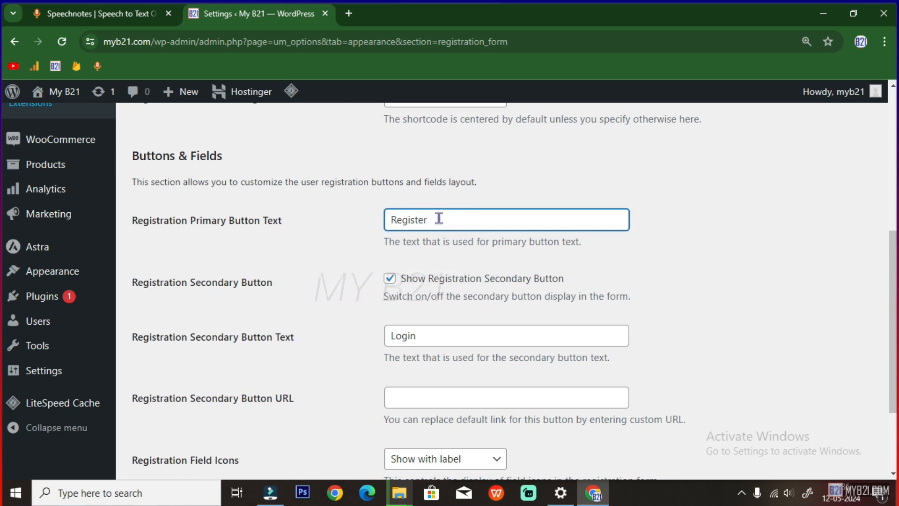
drag(440, 220, 362, 222)
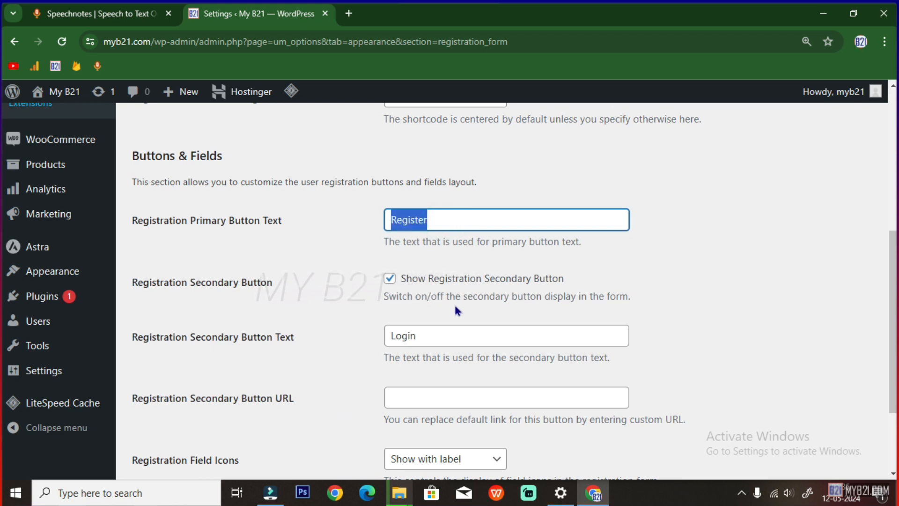
Hide the secondary button, show field icons inside text fields, and save the registration settings
click(391, 279)
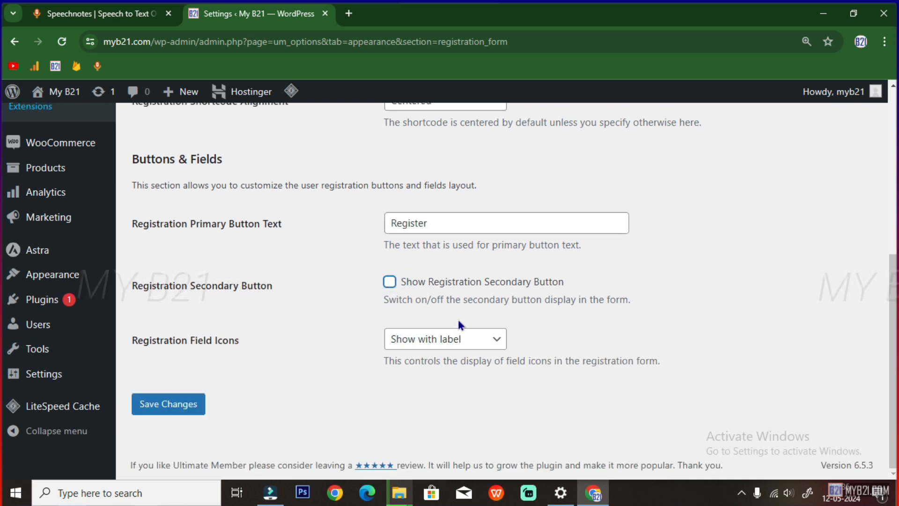
click(411, 346)
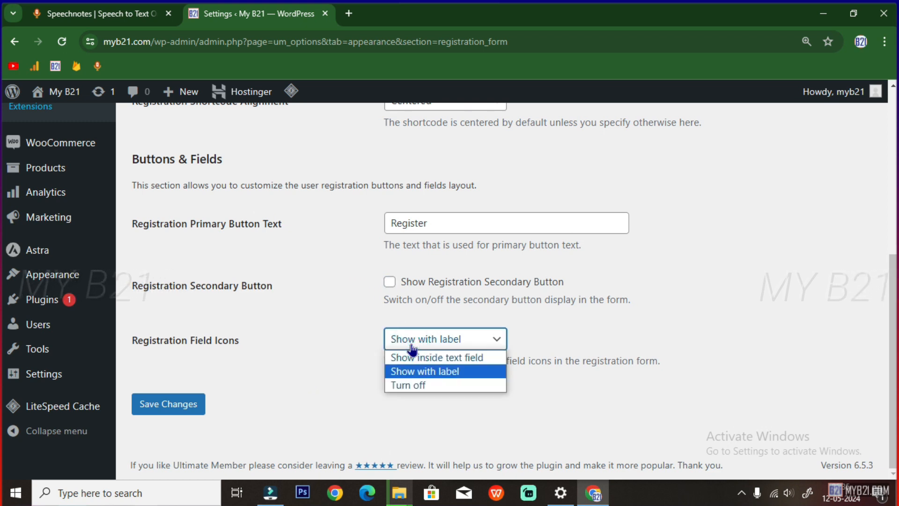
click(447, 358)
click(171, 403)
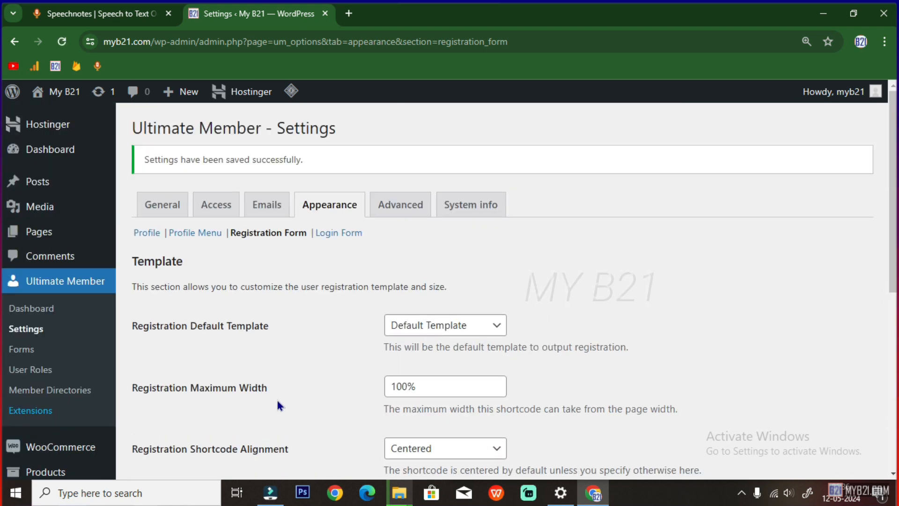
scroll(283, 377, down, 1)
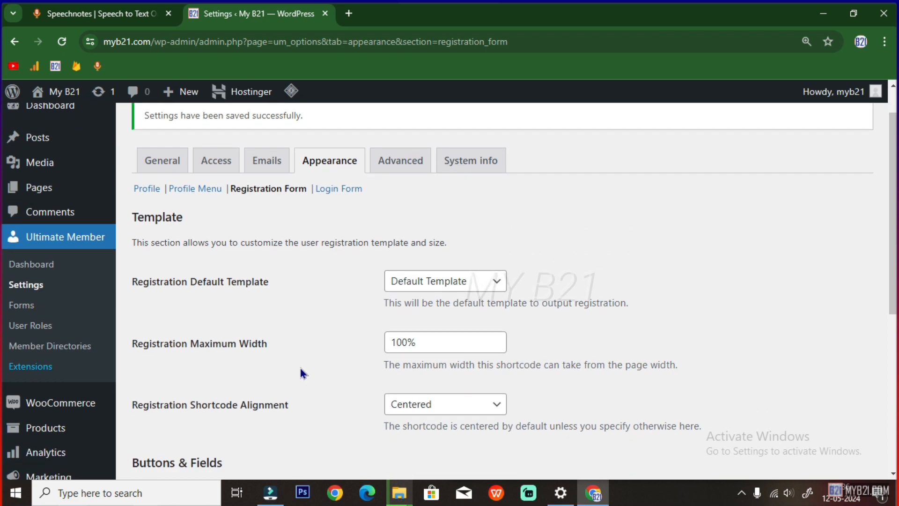
On the Login Form sub-tab, change maximum width from 450px to 100% and hide the secondary button
click(329, 189)
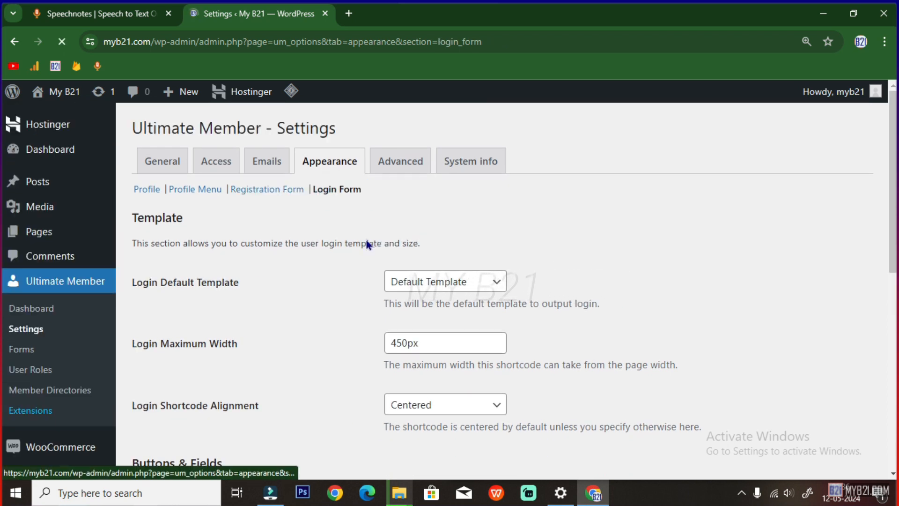
double_click(411, 346)
text(100)
click(442, 378)
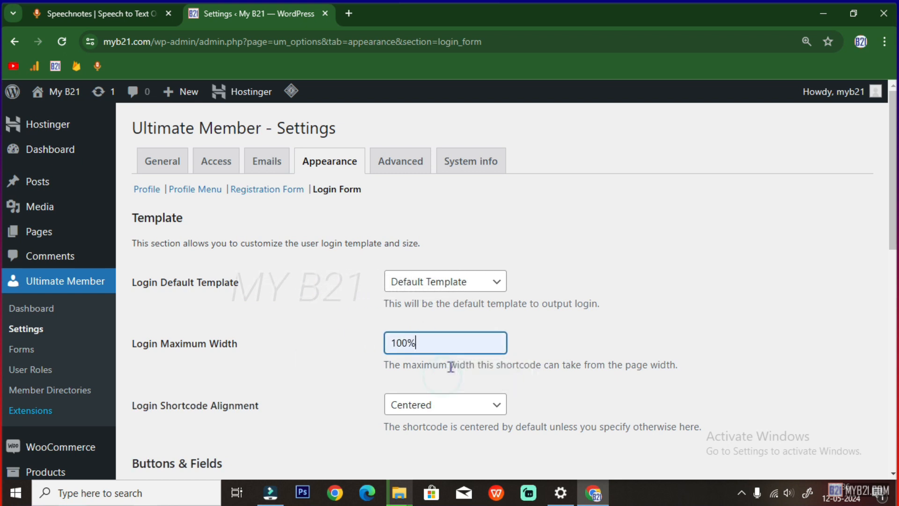
scroll(451, 365, down, 2)
scroll(436, 321, down, 2)
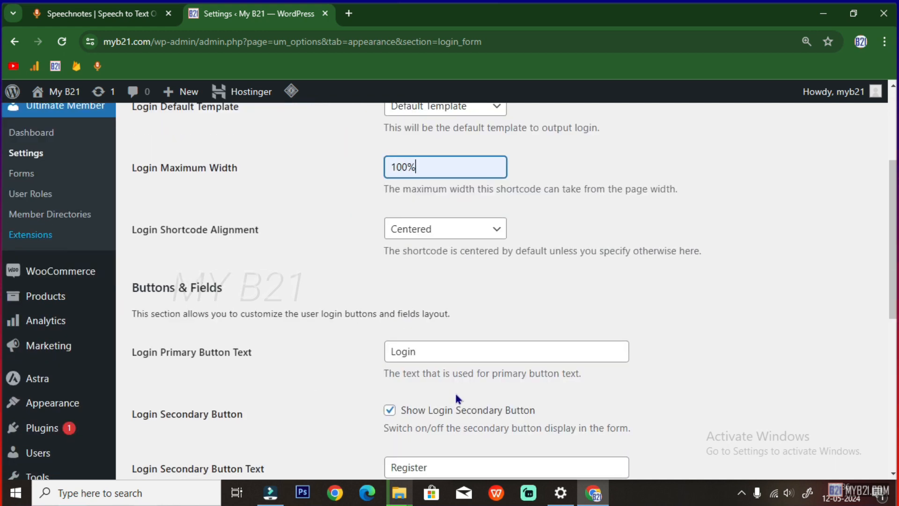
click(390, 411)
Show login field icons inside text fields, save the login settings, and return to the note
scroll(431, 394, down, 2)
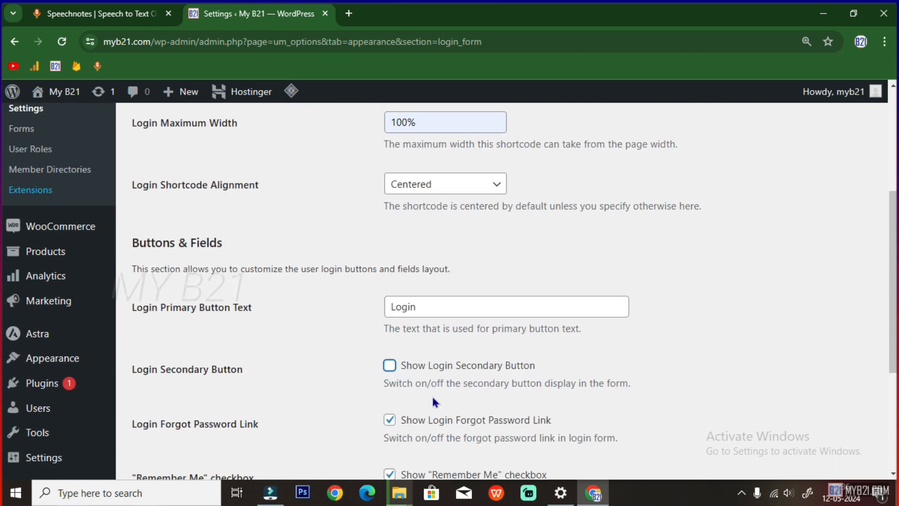
scroll(424, 401, down, 2)
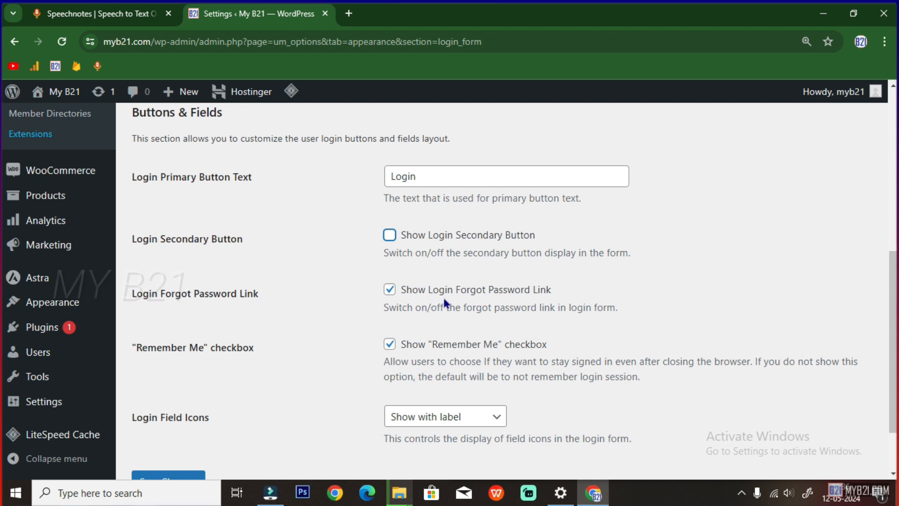
drag(445, 291, 535, 287)
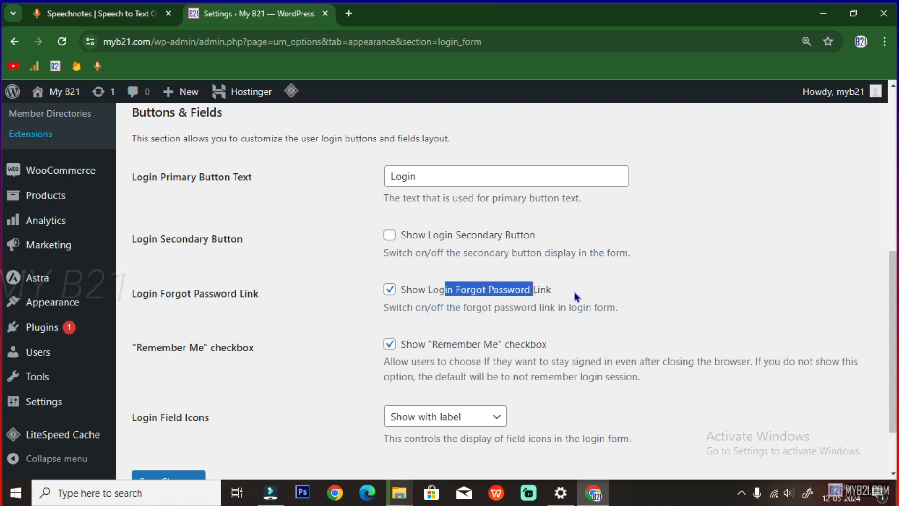
drag(443, 345, 514, 346)
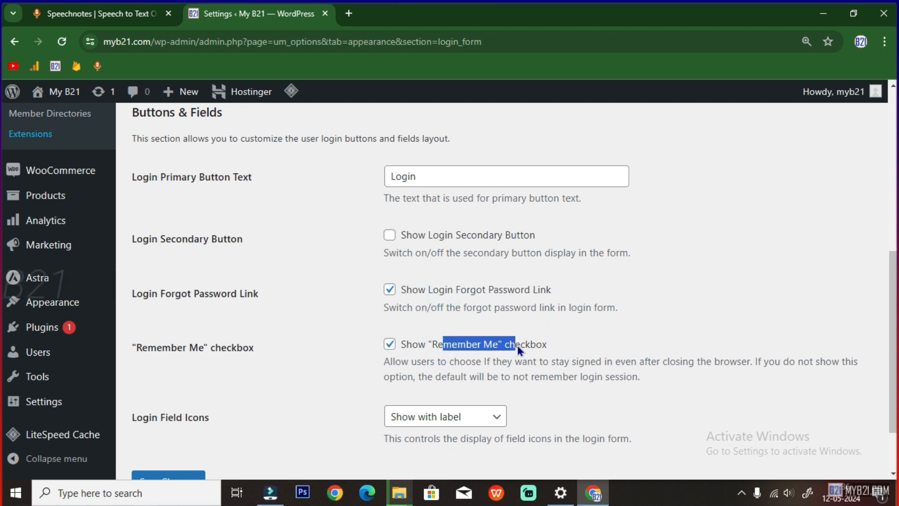
scroll(492, 406, down, 2)
click(426, 346)
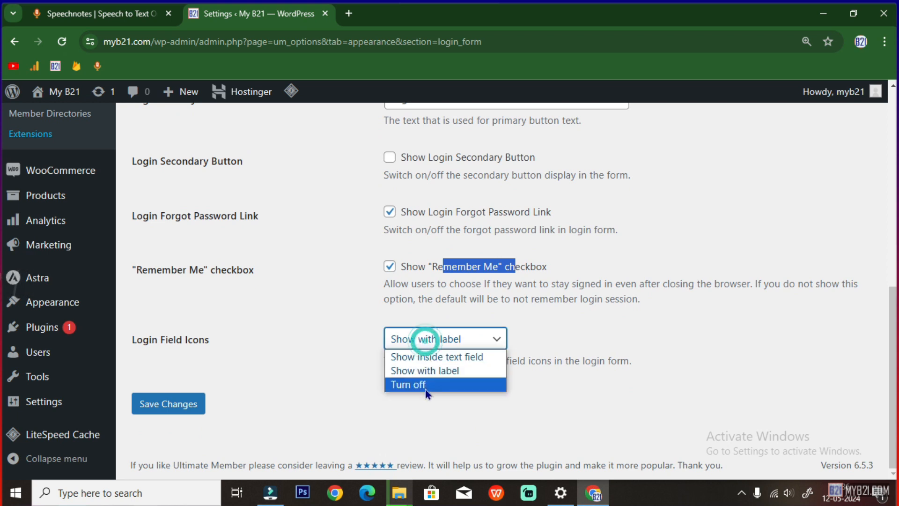
click(412, 358)
click(176, 403)
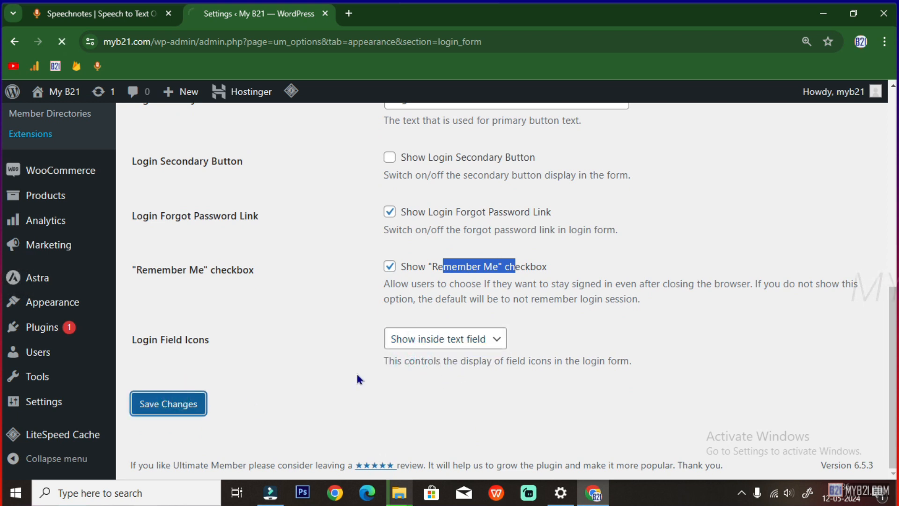
click(98, 14)
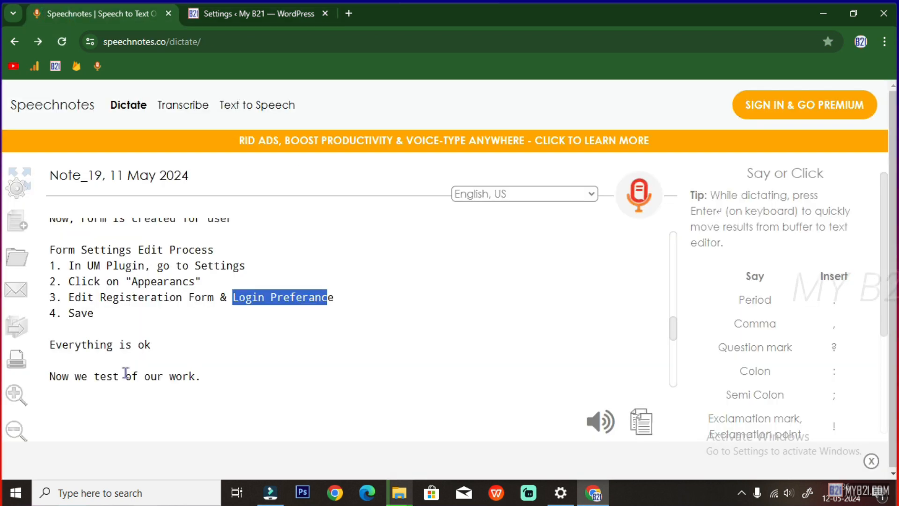
Review the Form Settings Edit Process steps and the lines 'Everything is ok' and 'Now we test of our work'
click(103, 316)
drag(106, 296, 322, 294)
drag(121, 318, 47, 337)
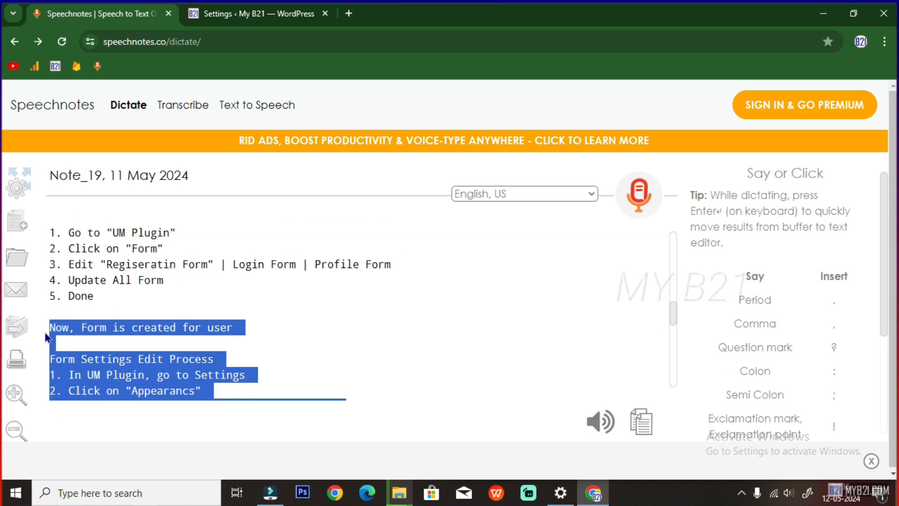
scroll(112, 302, down, 3)
drag(57, 281, 158, 288)
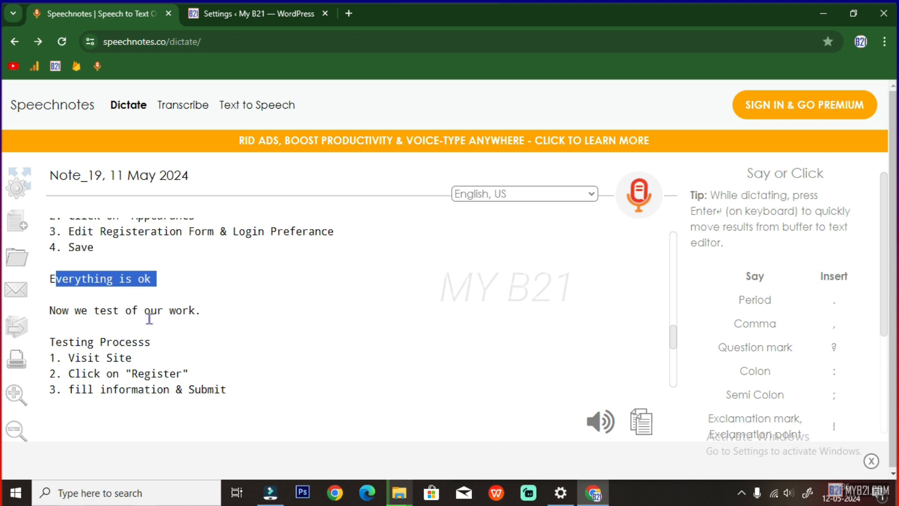
drag(55, 310, 210, 310)
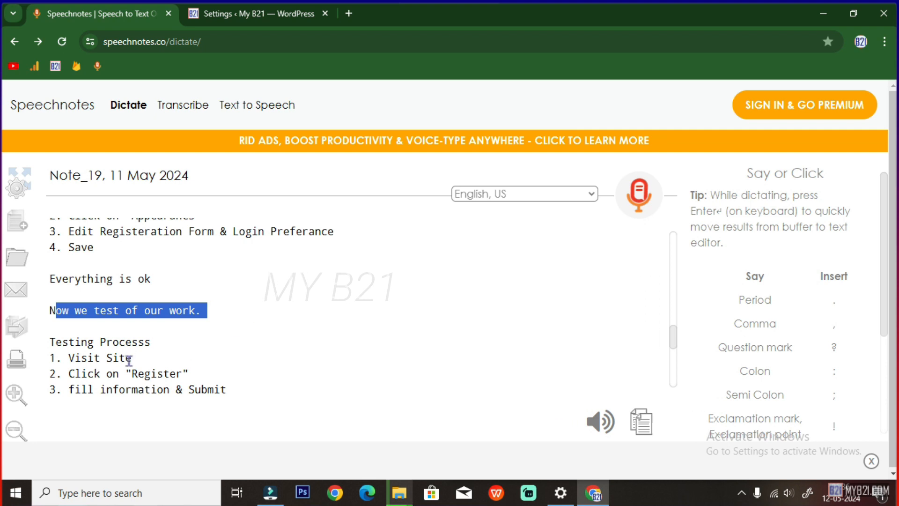
Review the Testing Processs heading and its Visit Site step, then open a new Chrome window
drag(59, 342, 158, 342)
drag(69, 360, 140, 358)
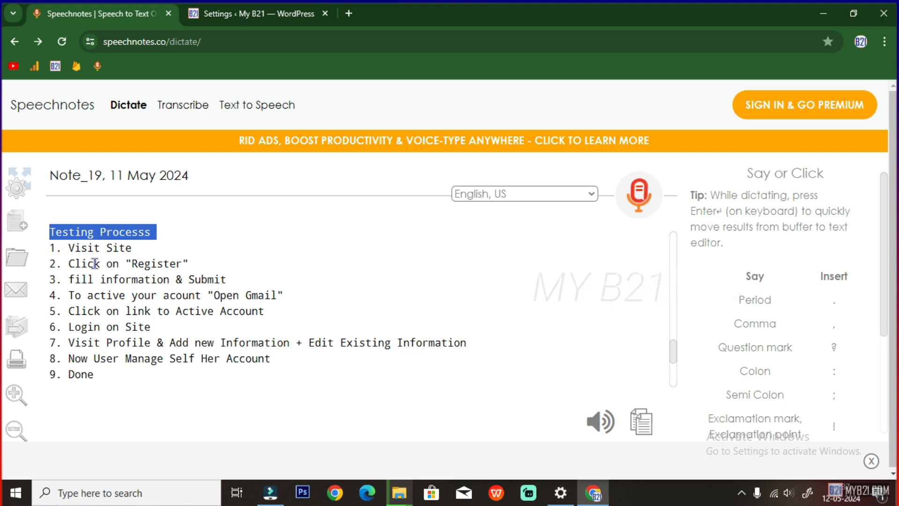
drag(64, 249, 132, 248)
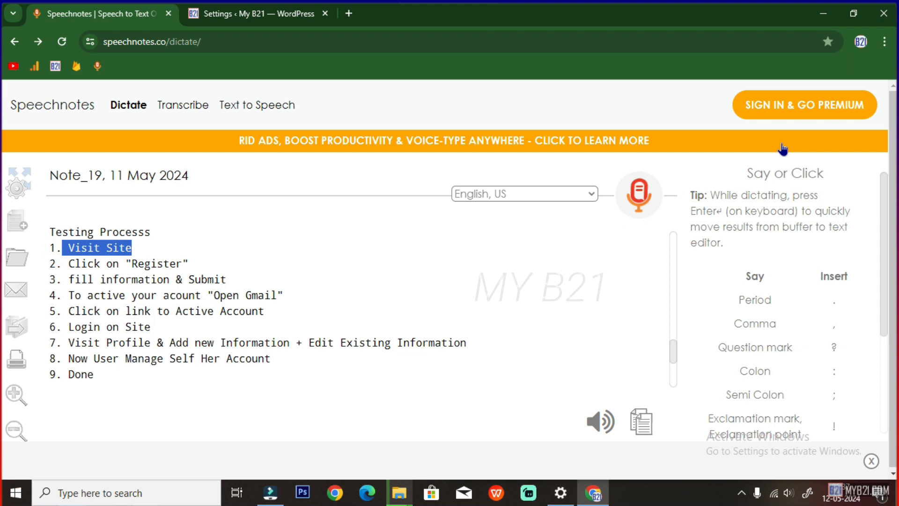
click(861, 43)
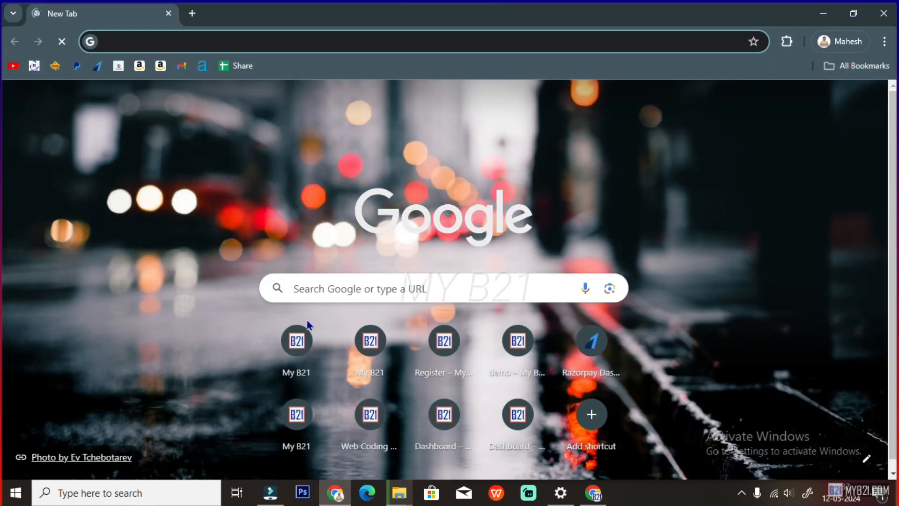
Open the My B21 site, go to Account > Register, and focus the First Name field
click(297, 342)
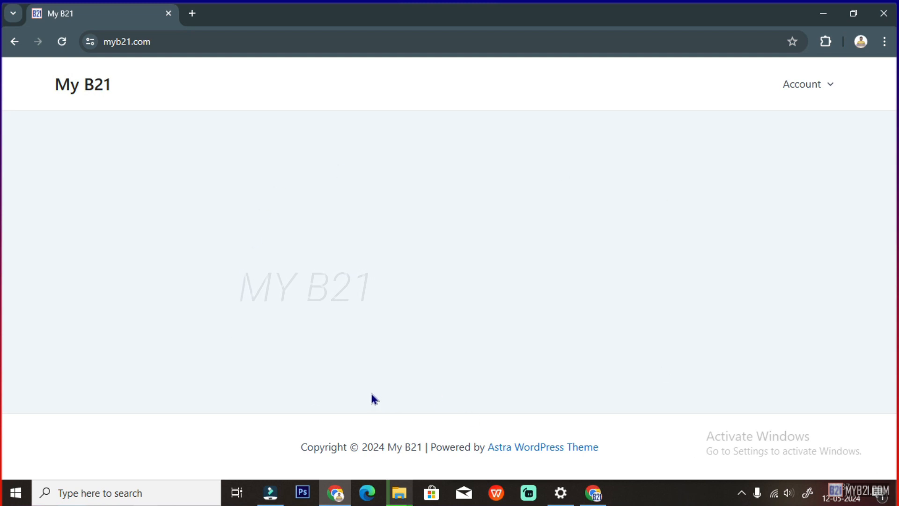
mouse_move(813, 89)
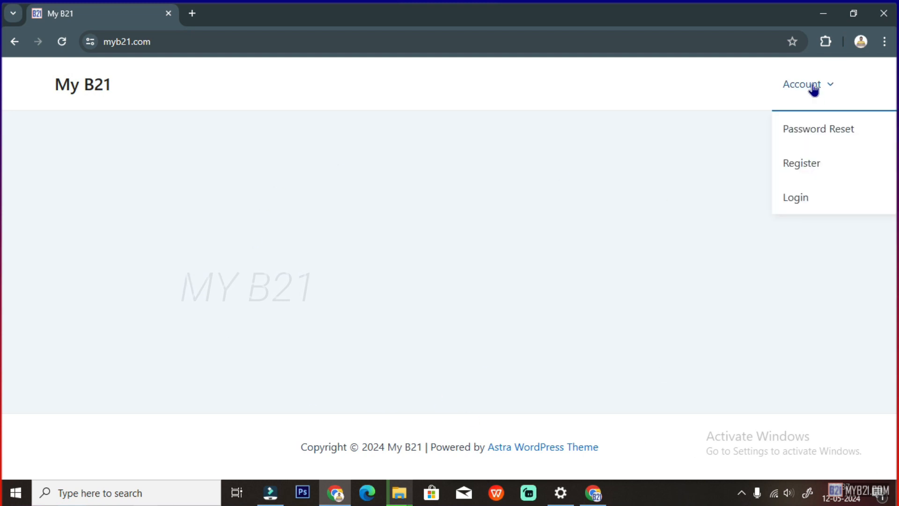
click(801, 163)
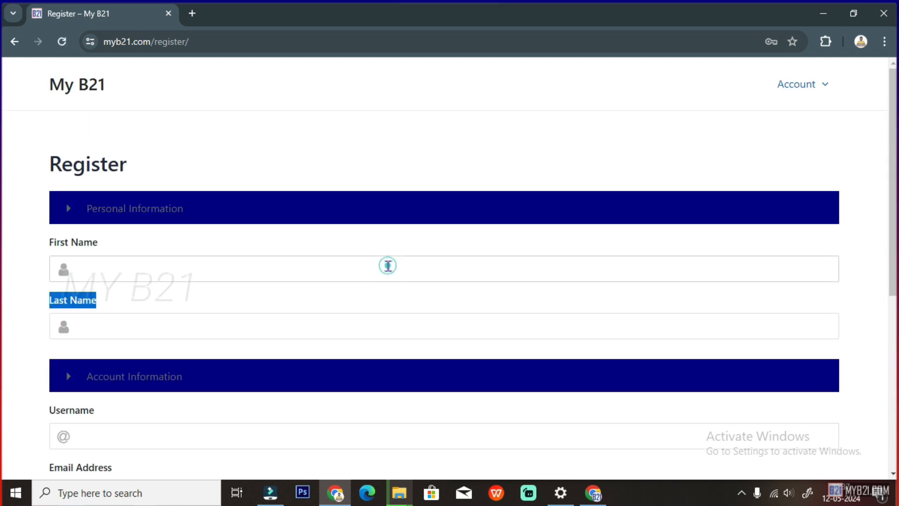
click(388, 264)
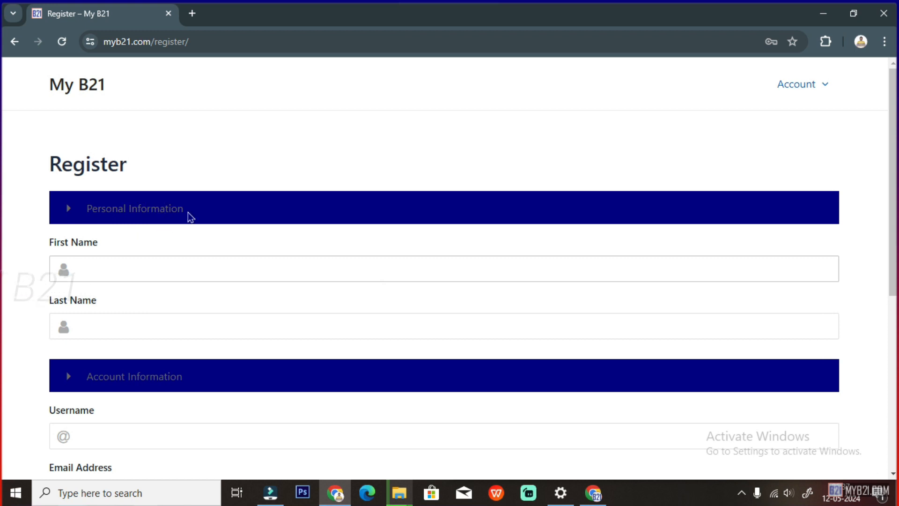
Open the Default Registration form from the Ultimate Member Forms list
click(593, 493)
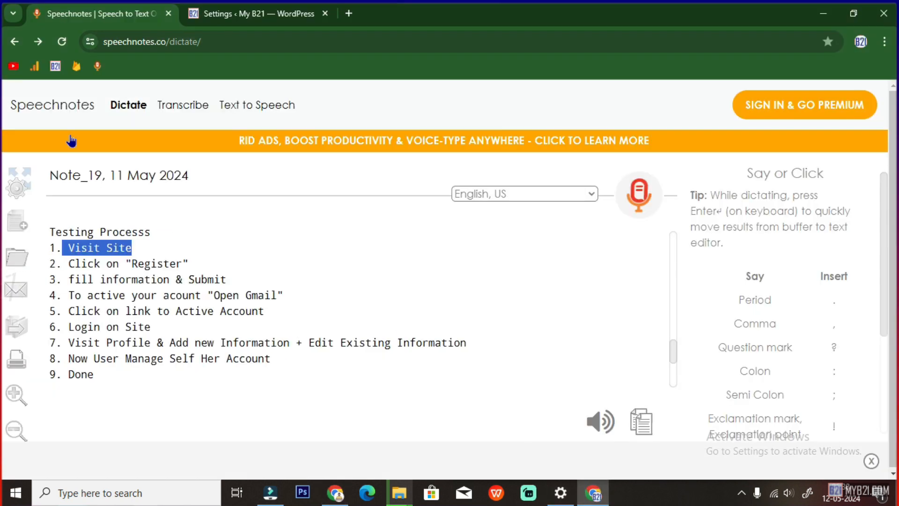
click(225, 13)
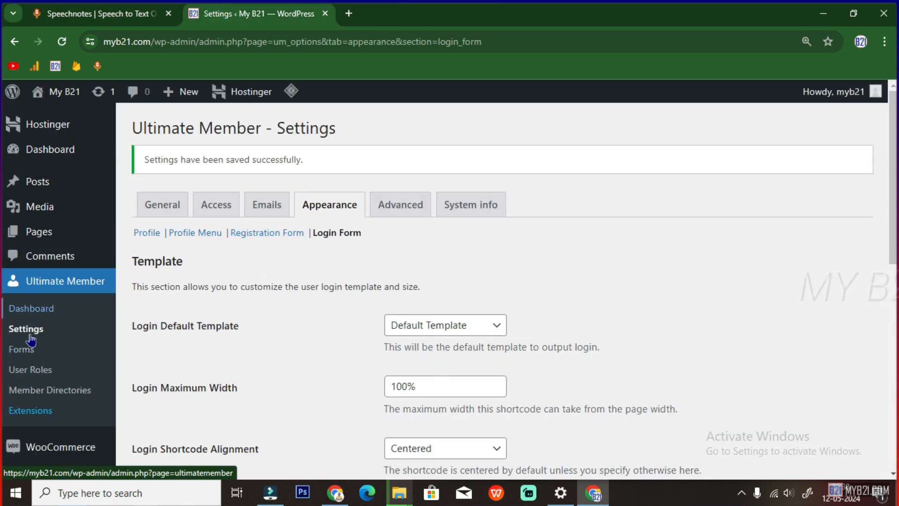
click(30, 355)
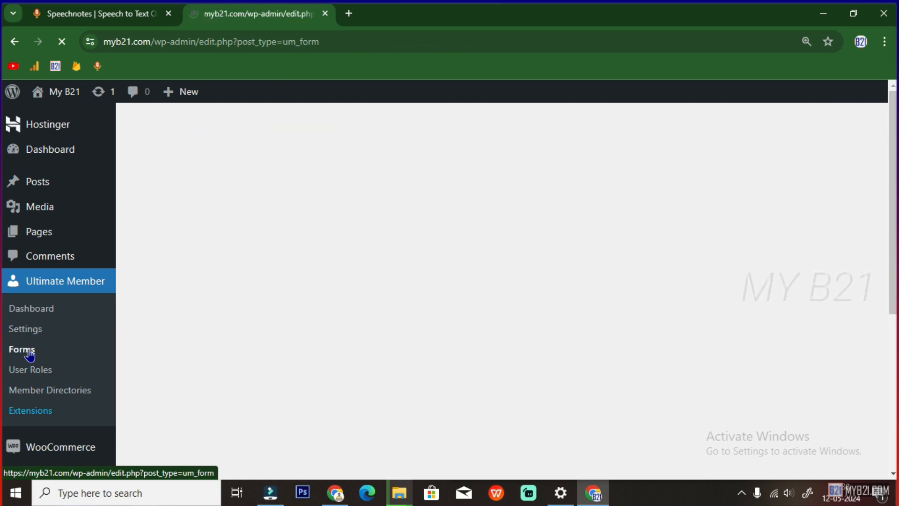
click(174, 255)
Set the Personal Information row's heading text colour to white and save the row
scroll(544, 309, down, 2)
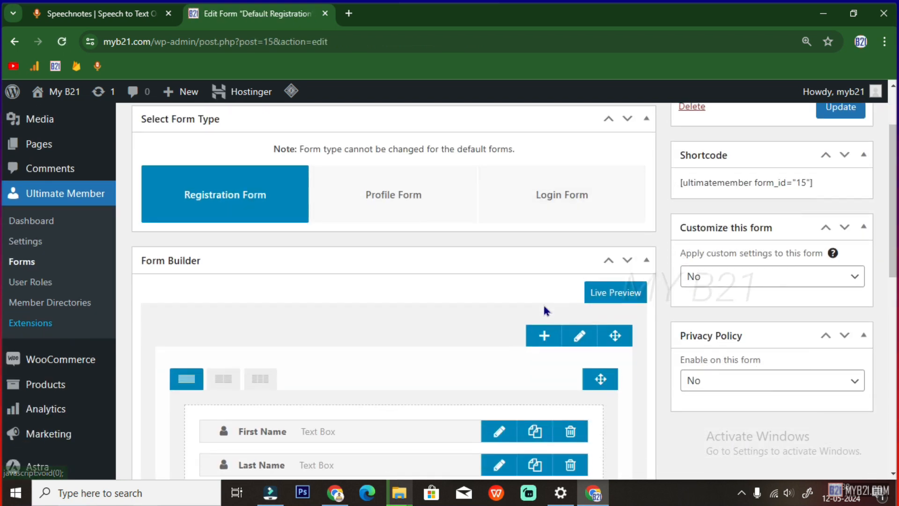
scroll(543, 303, down, 3)
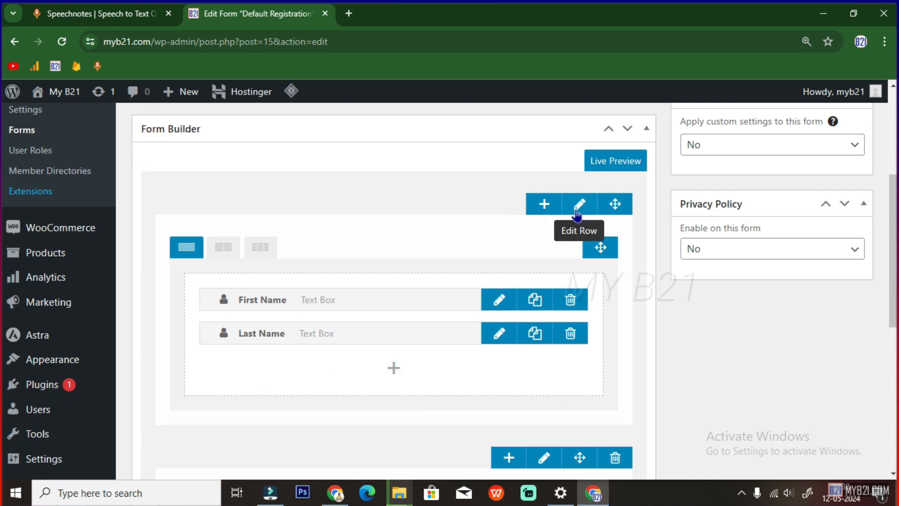
click(577, 205)
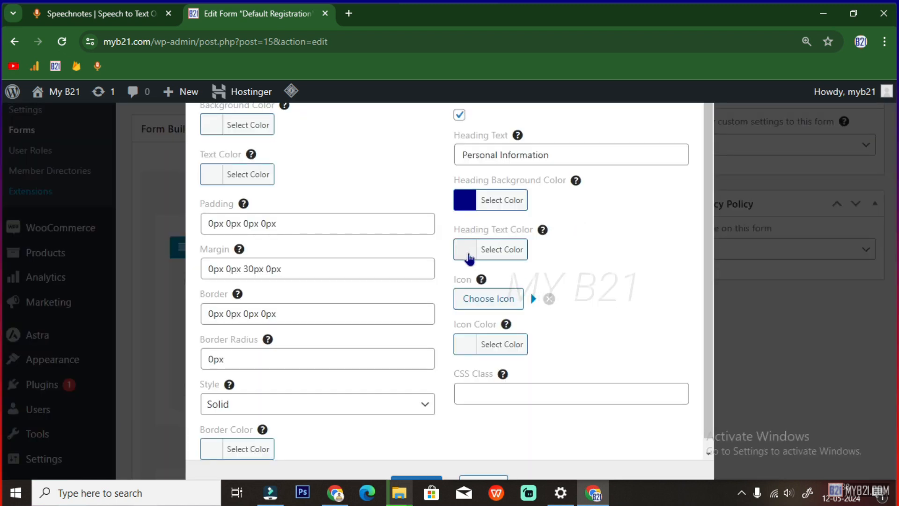
click(467, 256)
drag(487, 321, 461, 293)
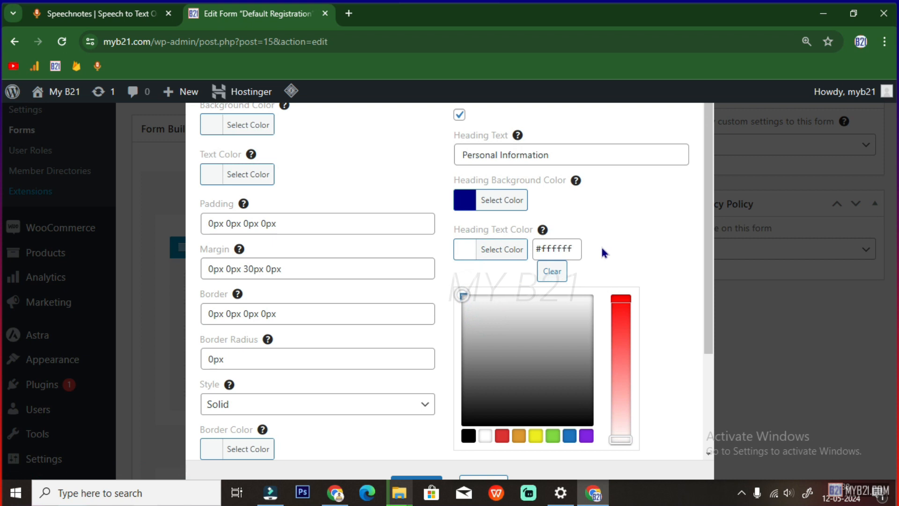
click(411, 479)
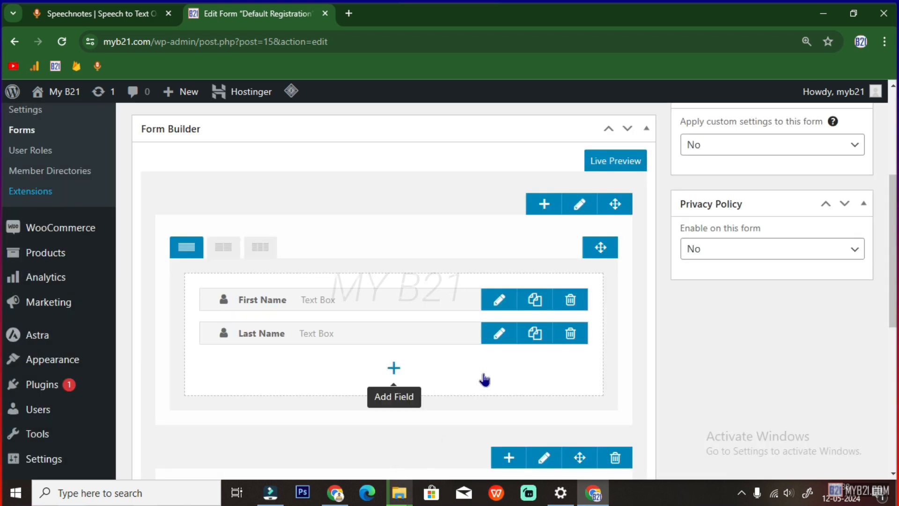
Try a light grey heading colour on the Account Information row, then close without saving
scroll(503, 376, down, 2)
click(541, 370)
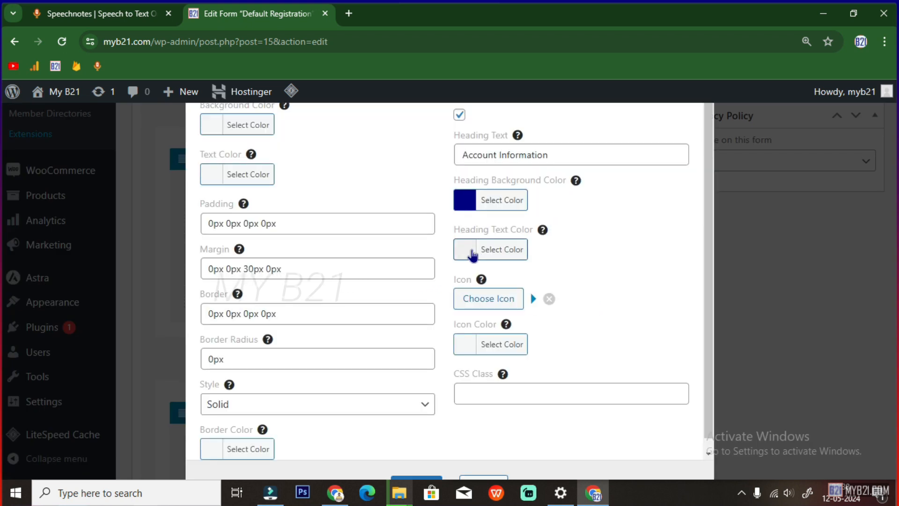
click(472, 255)
click(490, 320)
click(604, 265)
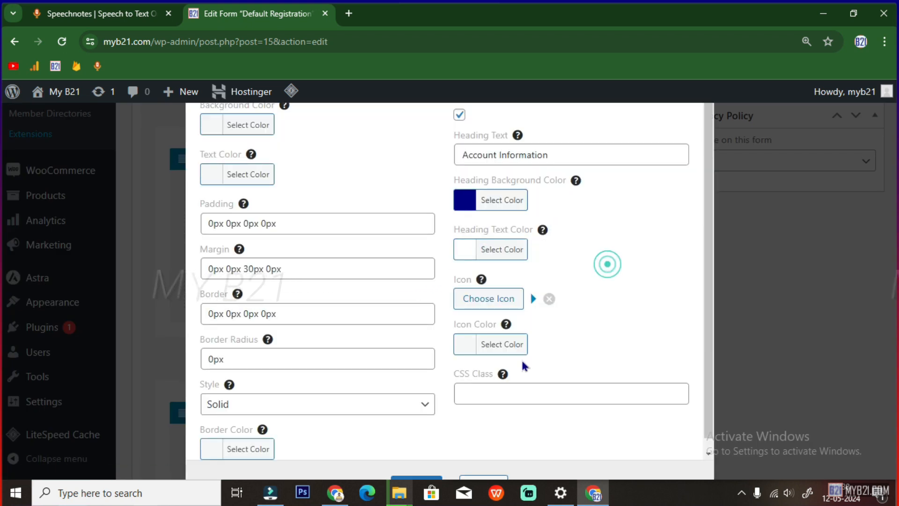
scroll(524, 366, down, 4)
click(472, 477)
Update the Default Registration form and return to the Forms list
scroll(477, 371, down, 1)
scroll(476, 372, up, 2)
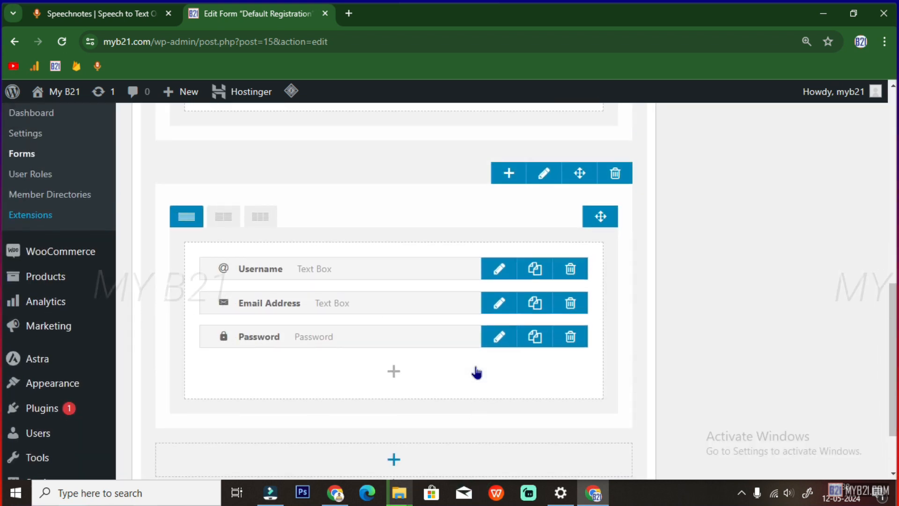
scroll(476, 373, up, 10)
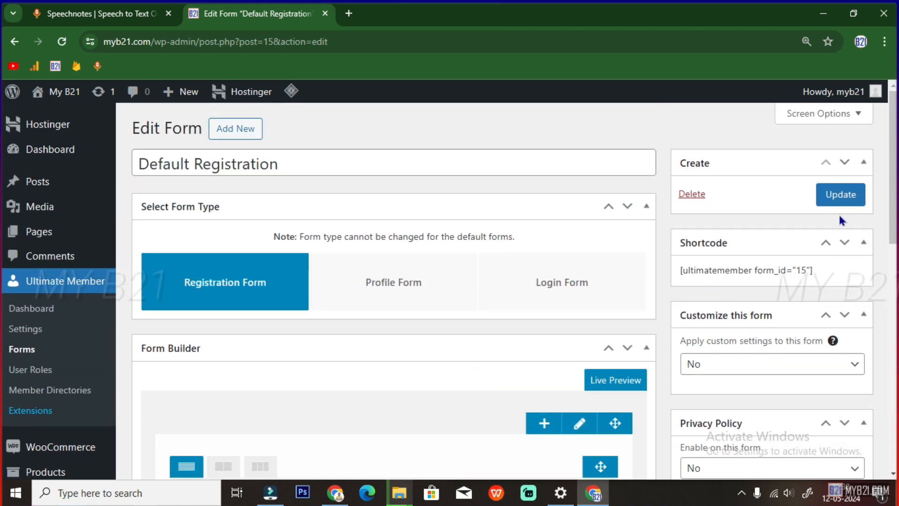
click(840, 195)
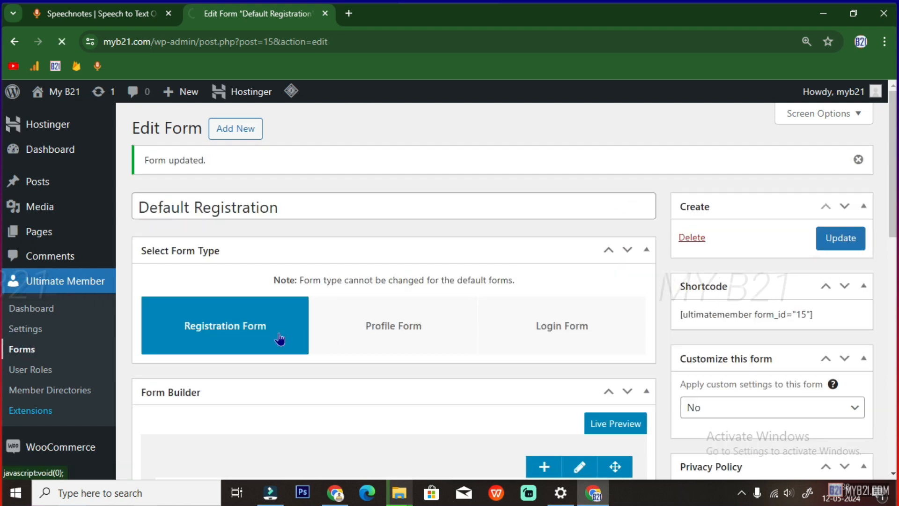
click(22, 350)
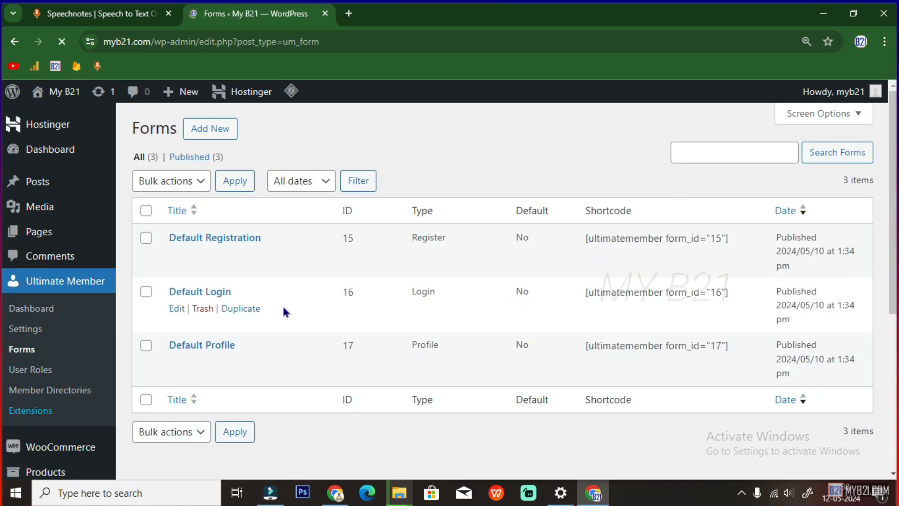
Set the Default Login form's row heading text colour to white (#FFFFFF), then return to Forms
click(177, 310)
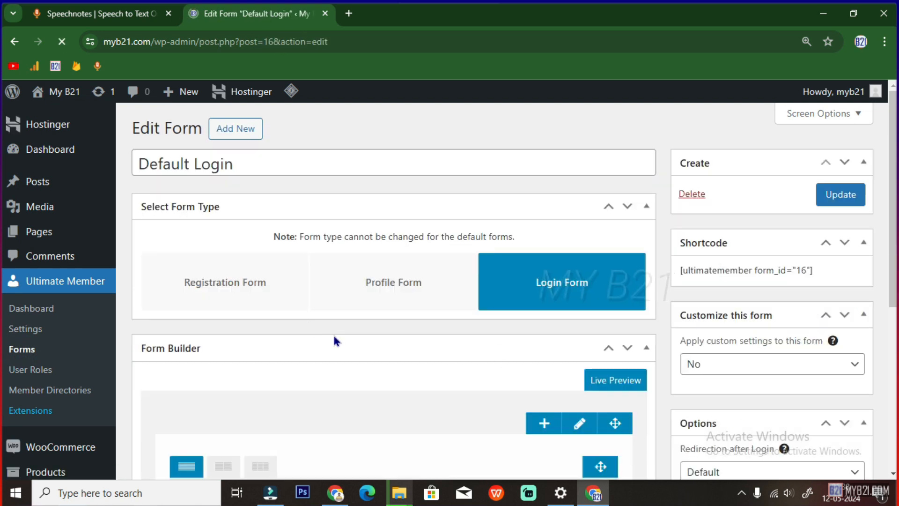
click(578, 424)
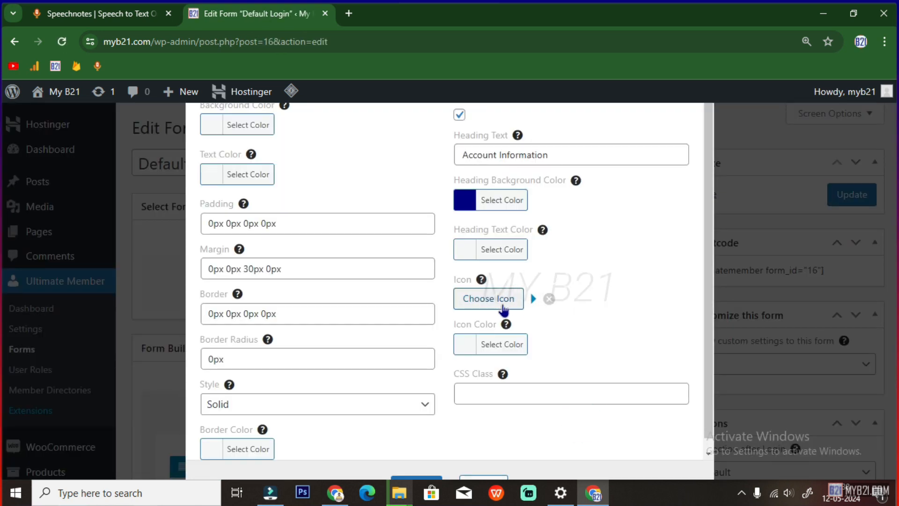
click(474, 254)
drag(463, 295, 449, 283)
click(675, 247)
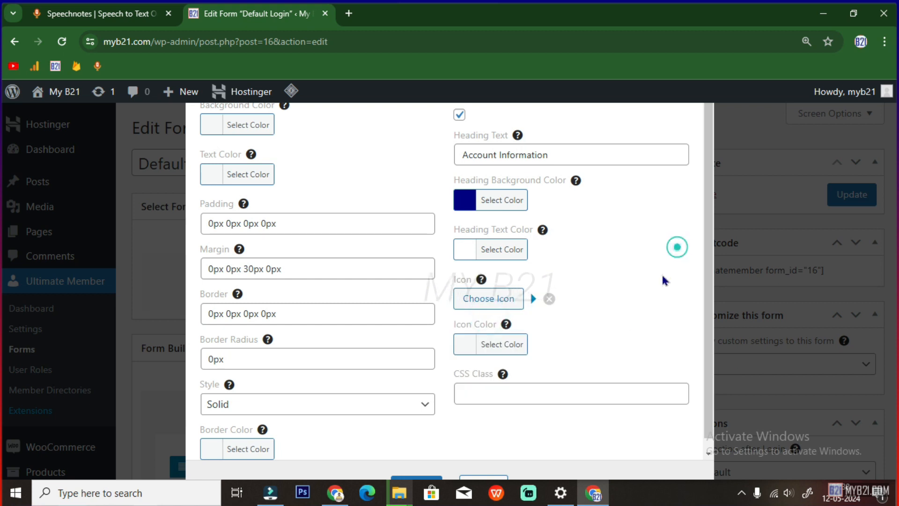
click(407, 480)
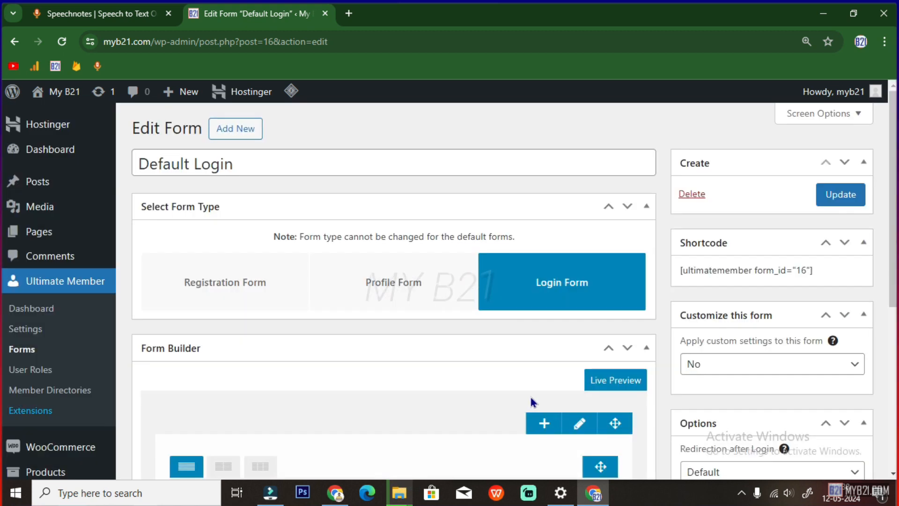
scroll(530, 394, down, 3)
scroll(489, 374, down, 1)
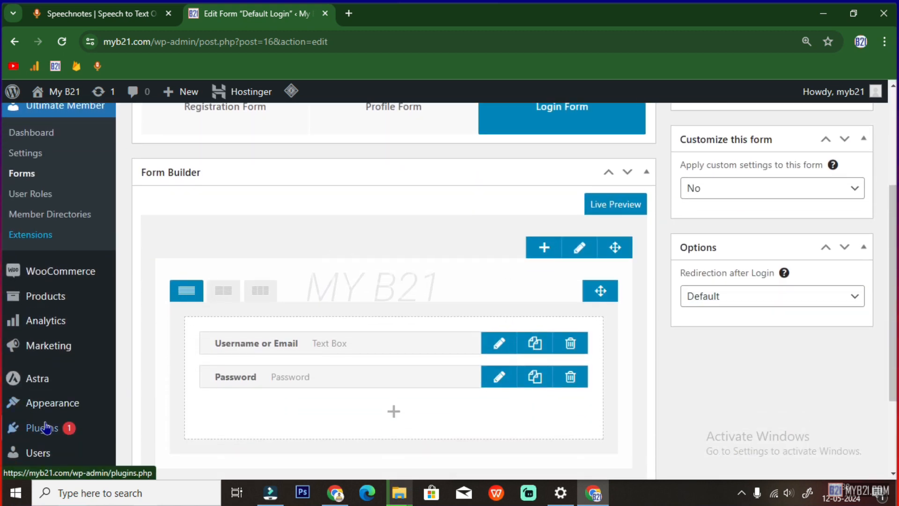
click(25, 180)
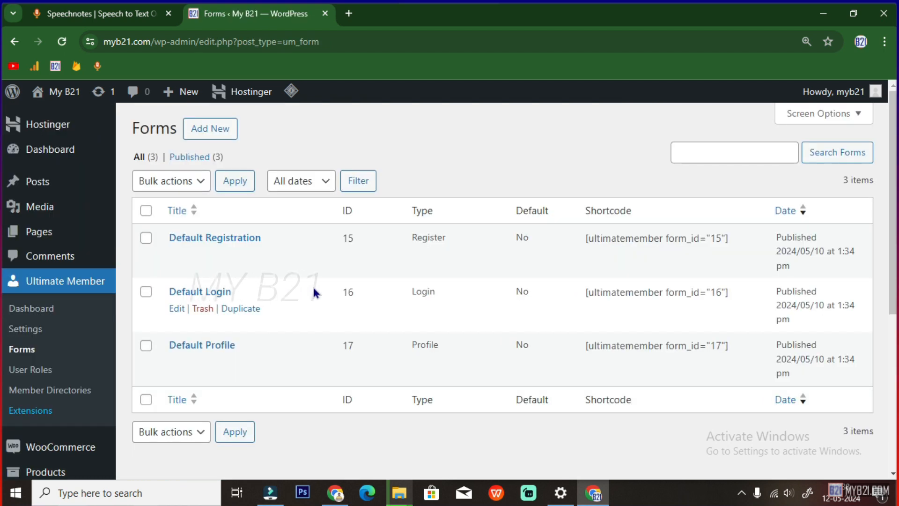
In the Default Profile form, set the User Info row's heading text colour to white and save
click(176, 362)
scroll(601, 380, down, 2)
scroll(601, 380, down, 1)
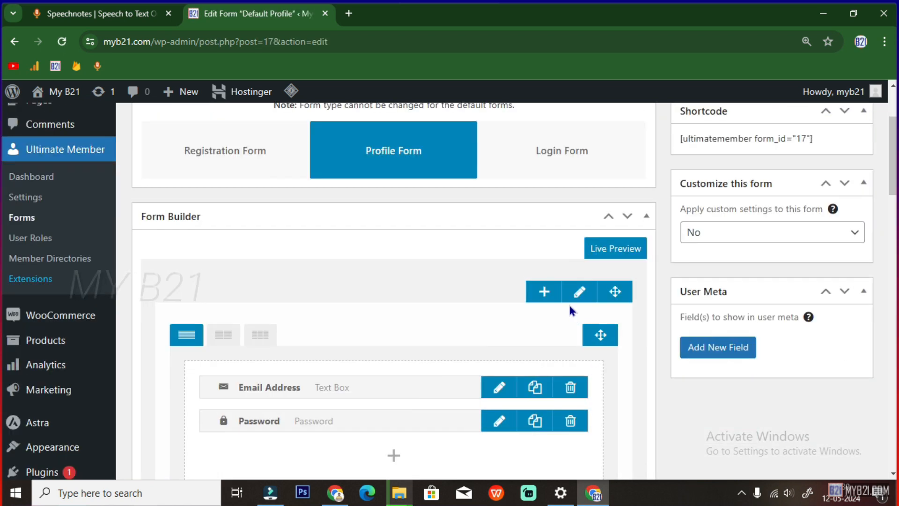
click(579, 293)
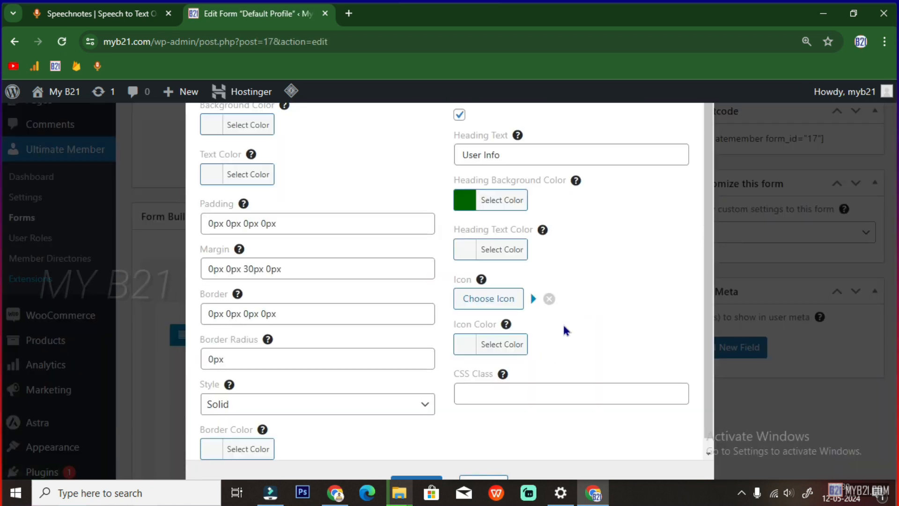
click(466, 250)
click(498, 321)
click(609, 247)
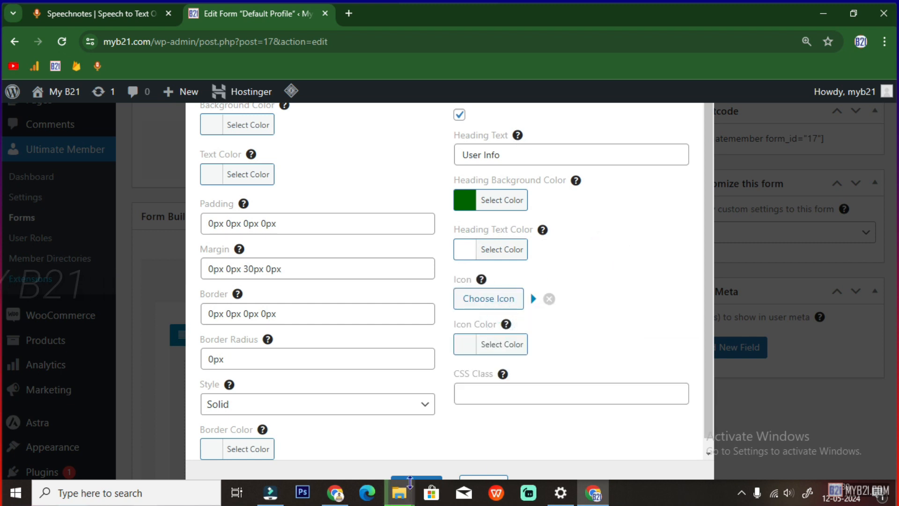
click(414, 479)
Enable a heading on the Username row with the text 'Account Info'
scroll(499, 361, down, 4)
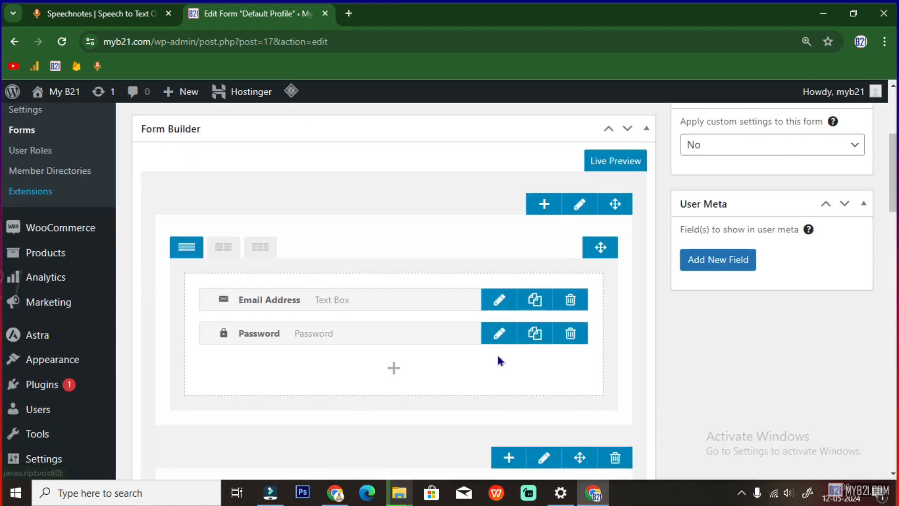
scroll(499, 360, down, 2)
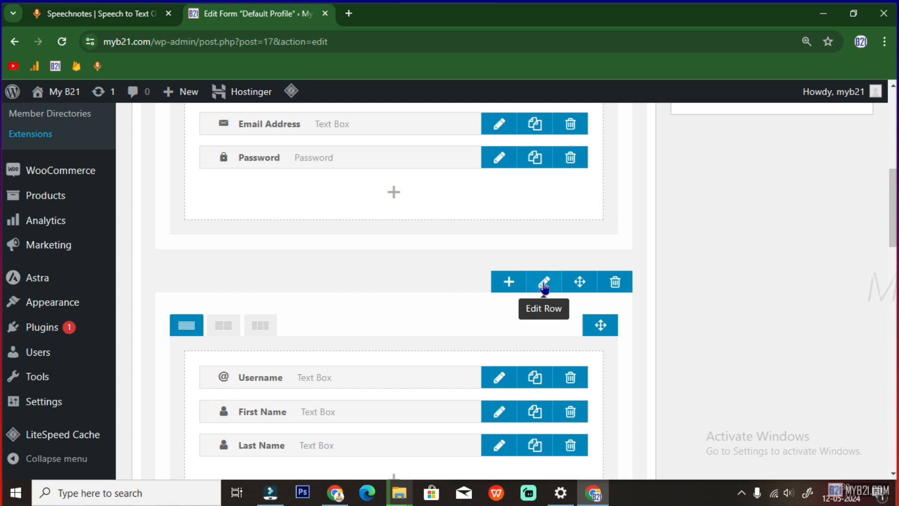
click(544, 282)
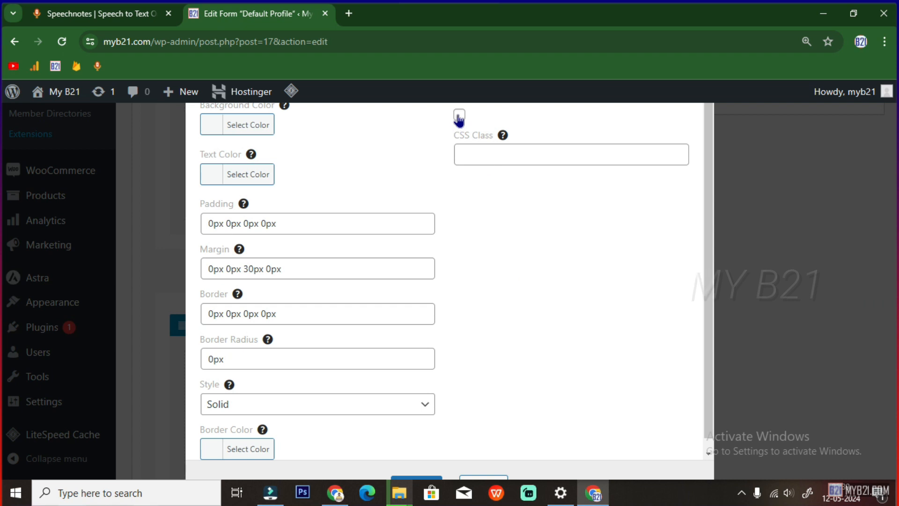
click(476, 478)
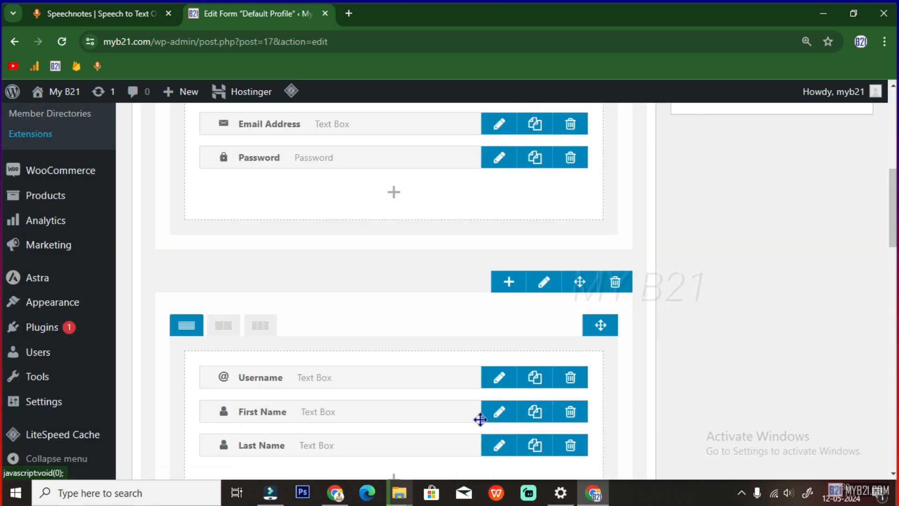
click(548, 284)
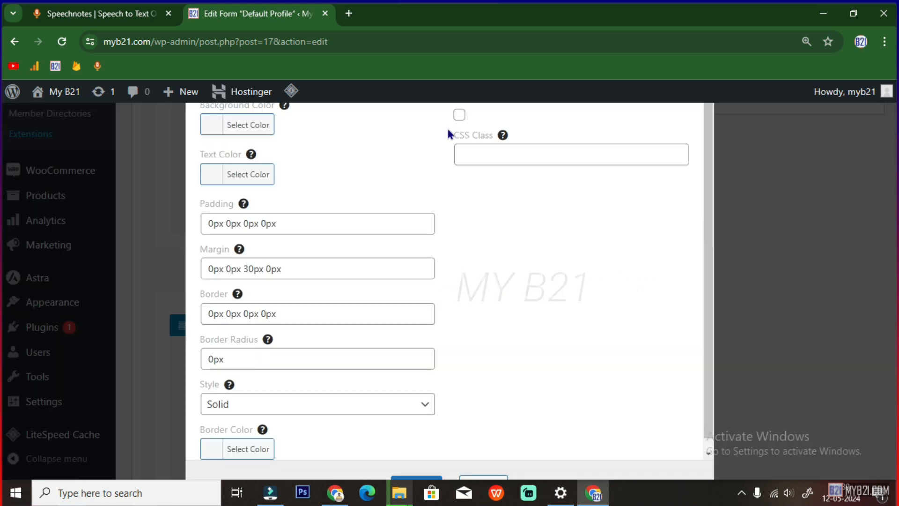
click(456, 117)
click(503, 157)
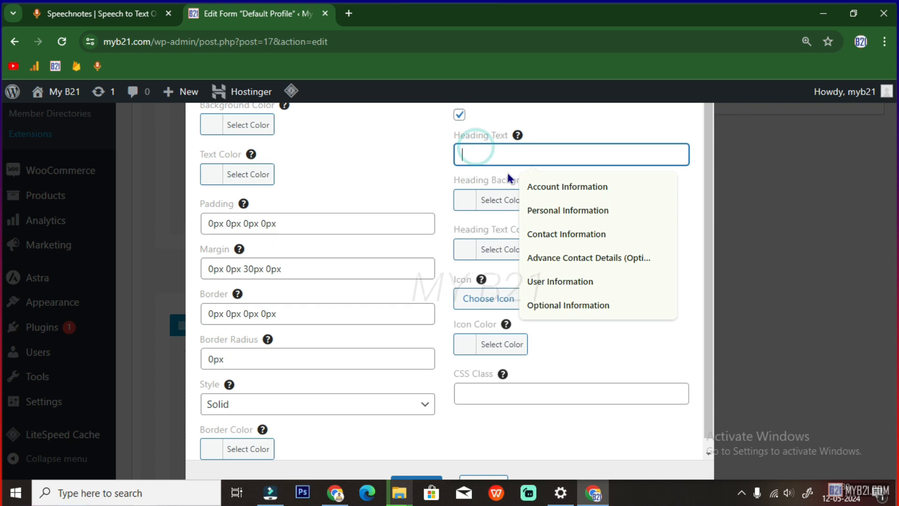
click(542, 187)
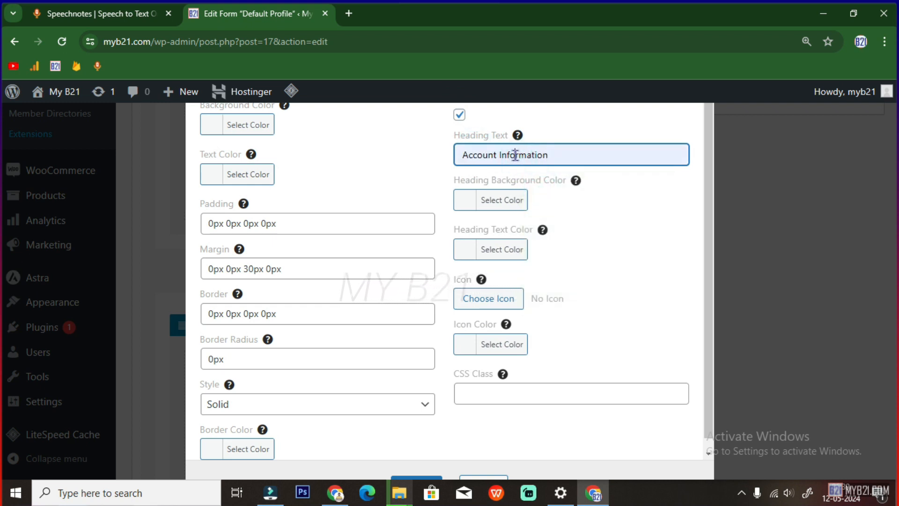
key(Delete)
key(Delete)
key(Delete)
key(Delete)
key(Delete)
key(Delete)
key(Delete)
click(610, 255)
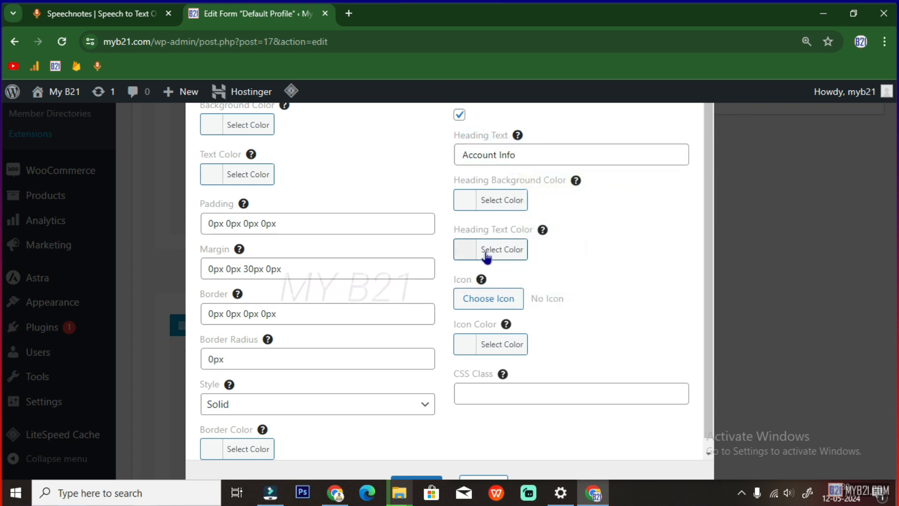
Give the Account Info heading a navy #000080 background and white text
click(487, 201)
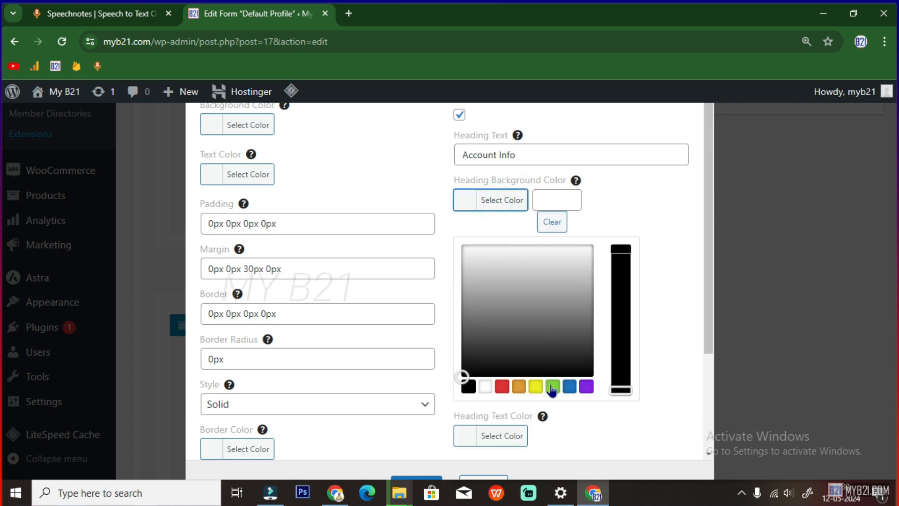
click(544, 208)
click(567, 255)
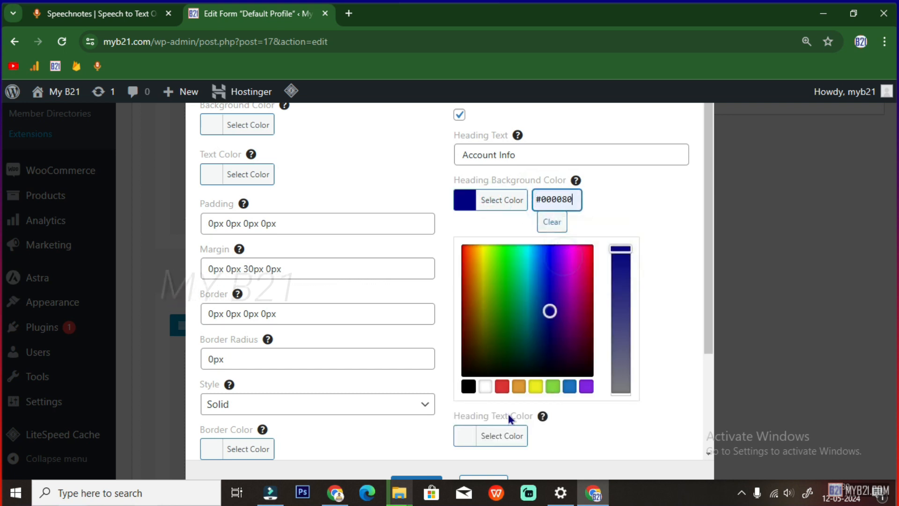
scroll(585, 414, down, 1)
click(457, 394)
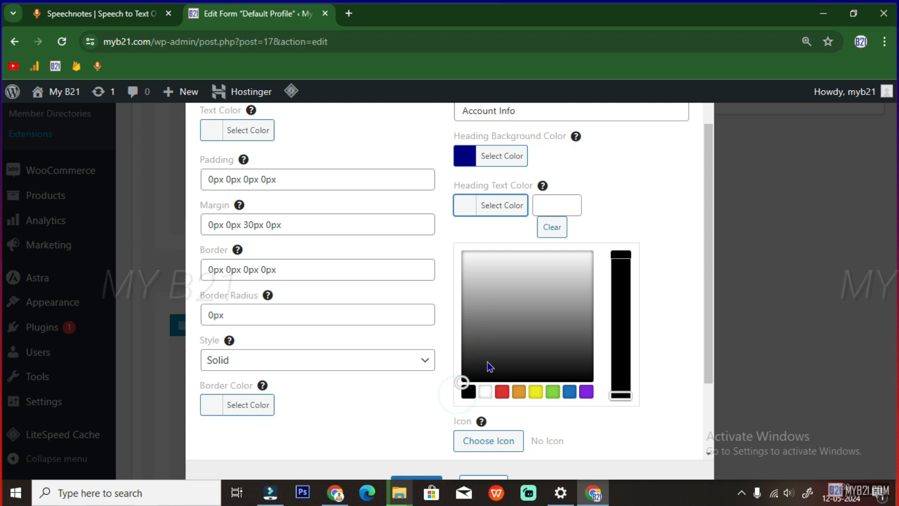
click(490, 308)
click(439, 200)
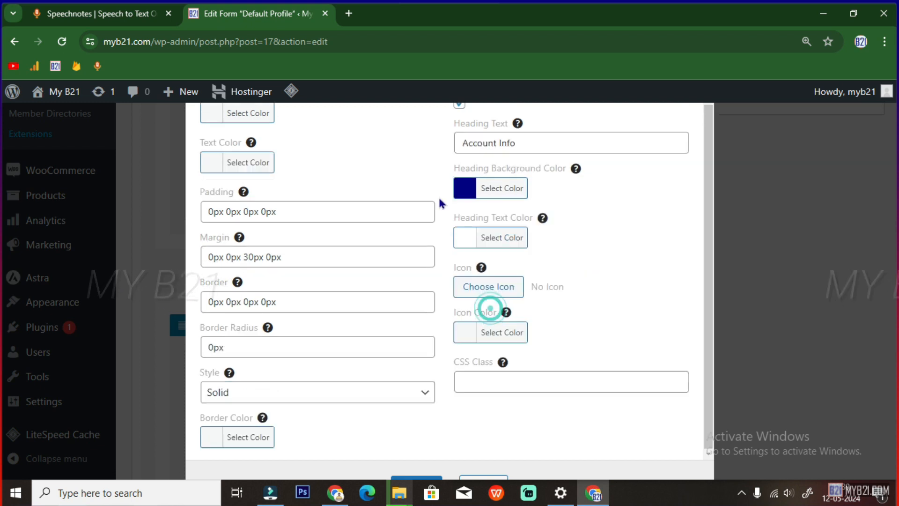
Review the Account Info heading text and save the Username row settings
click(638, 225)
scroll(585, 281, up, 1)
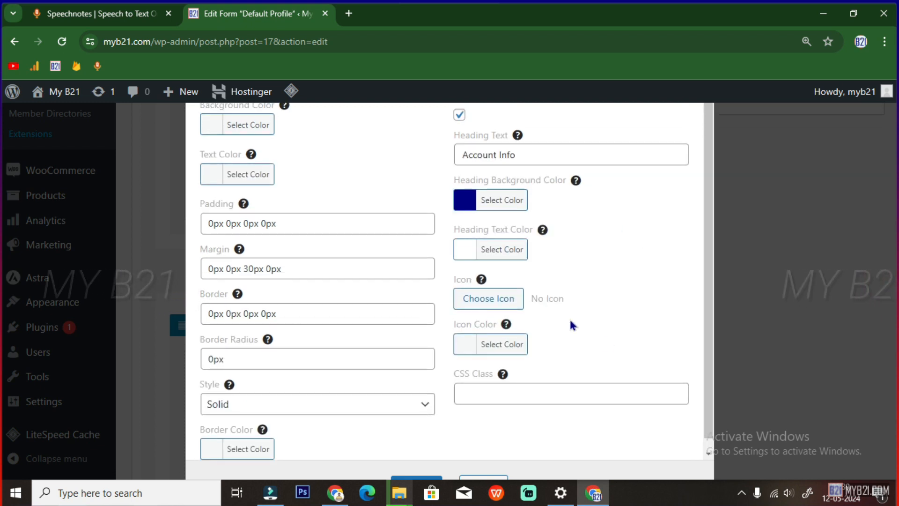
scroll(589, 343, down, 1)
scroll(585, 350, up, 1)
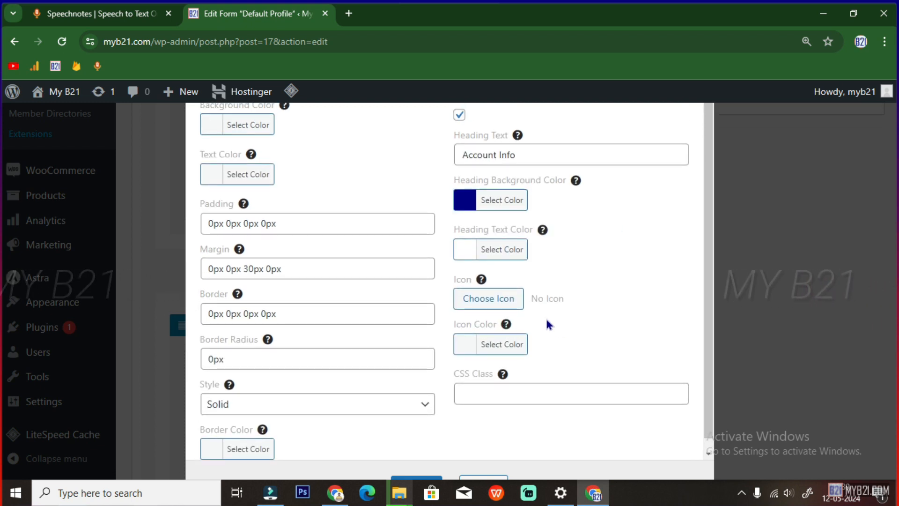
scroll(492, 389, down, 1)
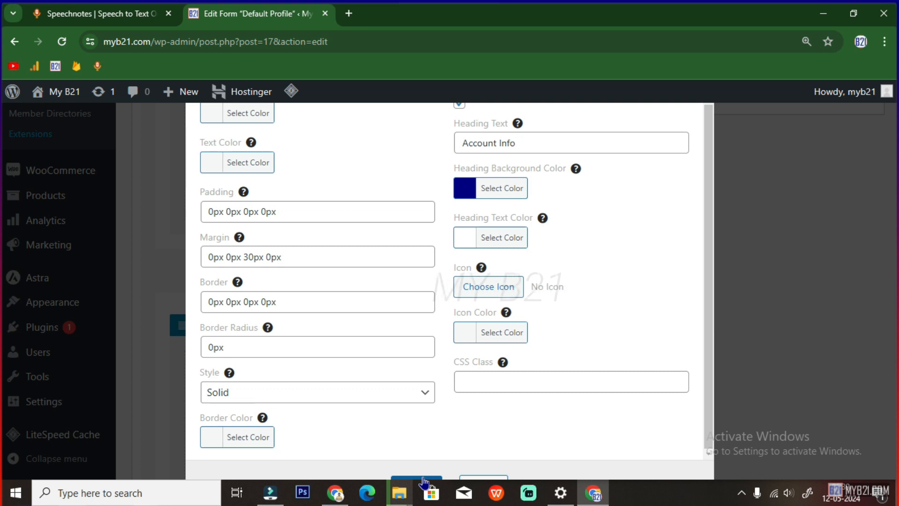
click(534, 145)
triple_click(545, 142)
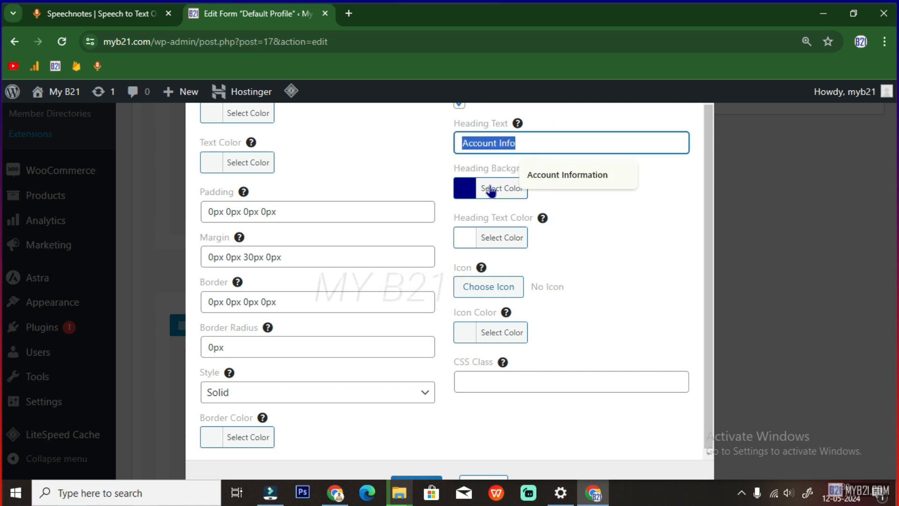
click(419, 477)
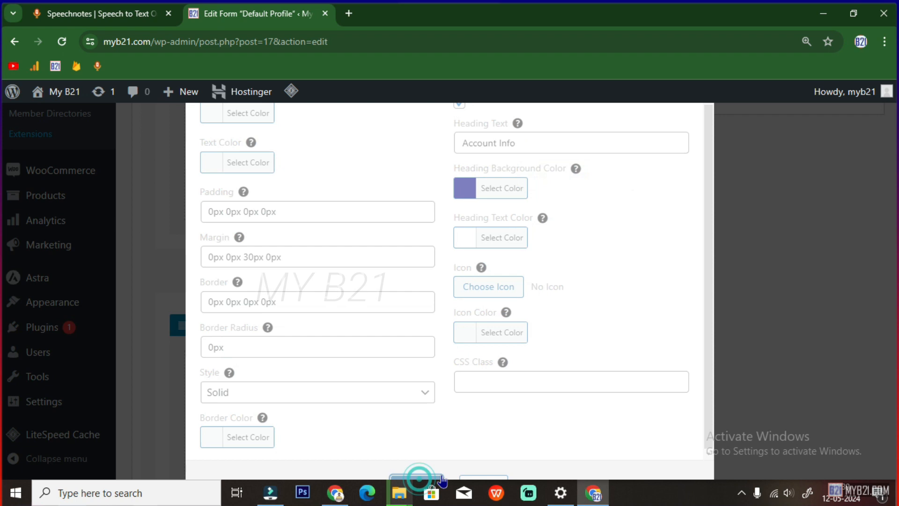
Add a right-arrow icon to the Account Info heading and save the row
click(543, 282)
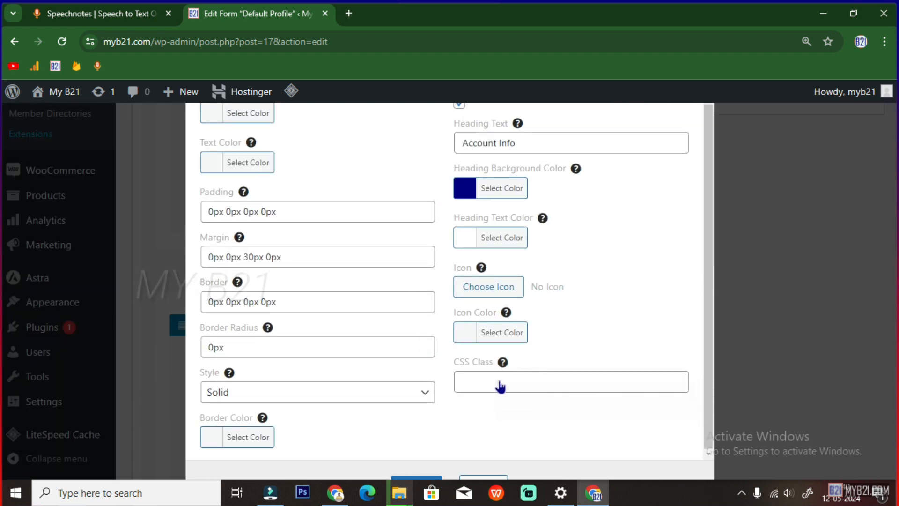
click(473, 286)
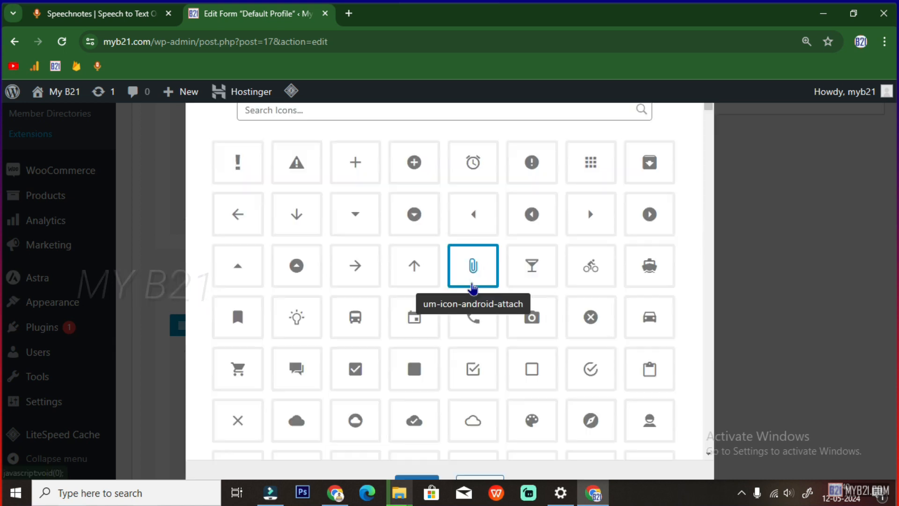
scroll(475, 421, down, 3)
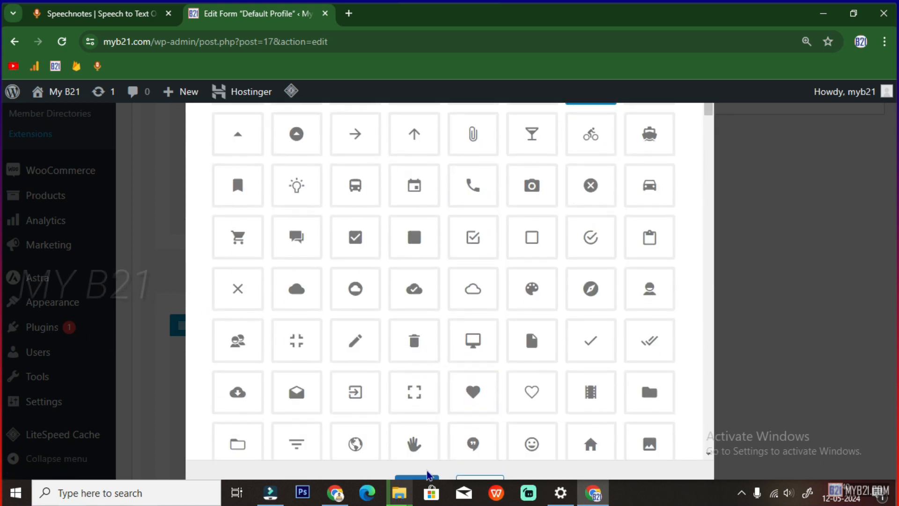
click(417, 479)
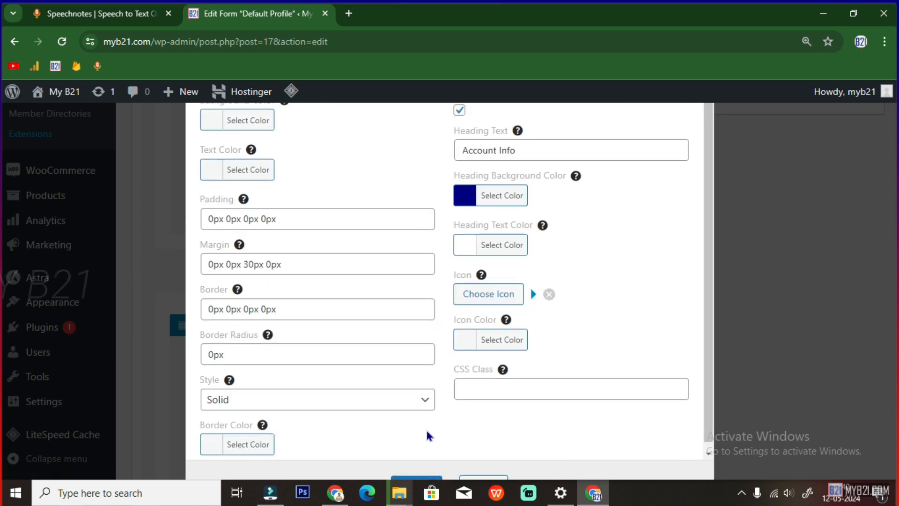
click(418, 478)
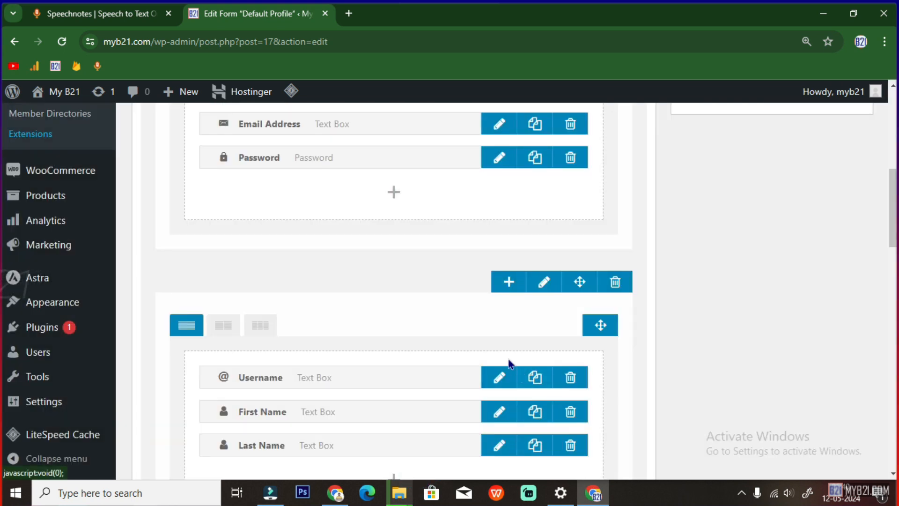
Check the Optional row's heading text colour options and save the row unchanged
scroll(507, 361, down, 5)
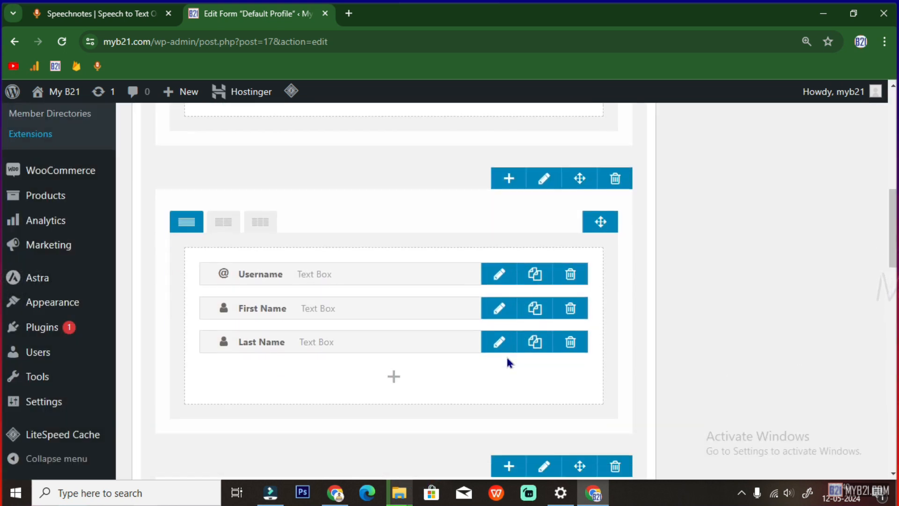
click(542, 349)
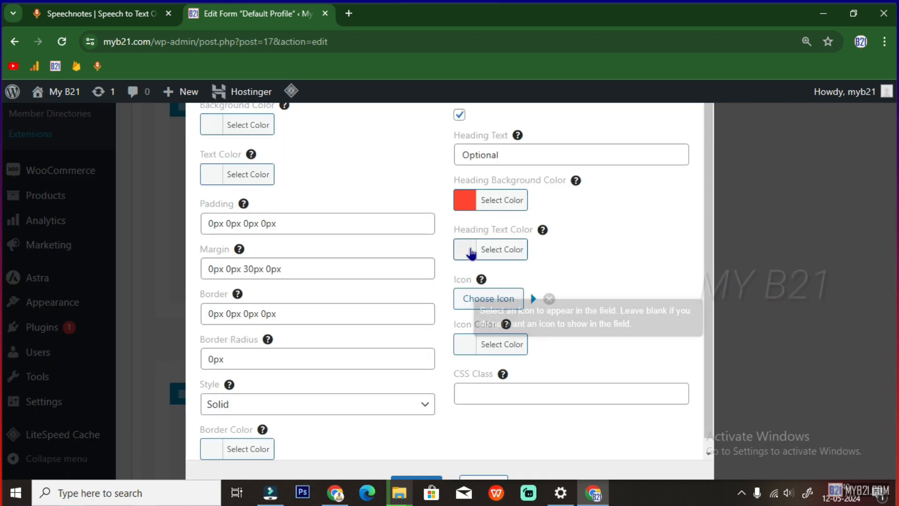
click(485, 249)
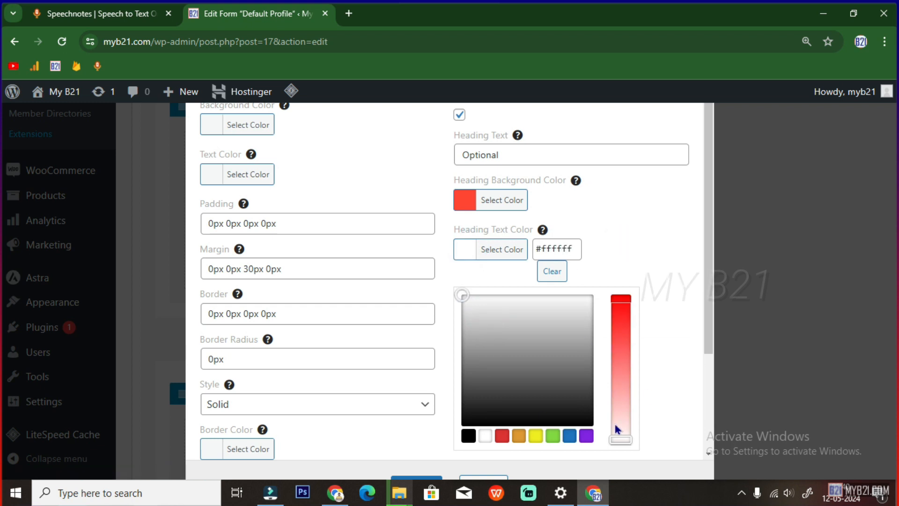
click(655, 376)
click(424, 478)
Set the Contact row's heading text to white and save its row settings
scroll(554, 402, down, 5)
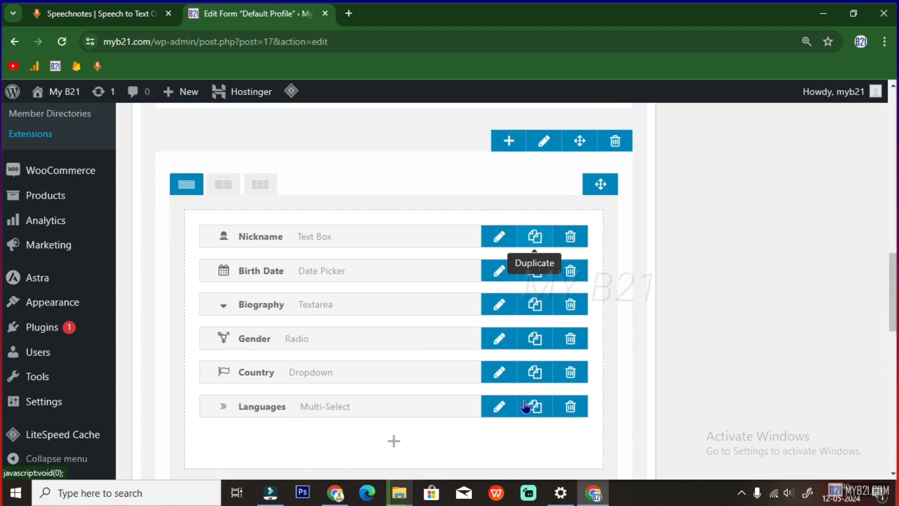
scroll(525, 405, down, 5)
click(543, 300)
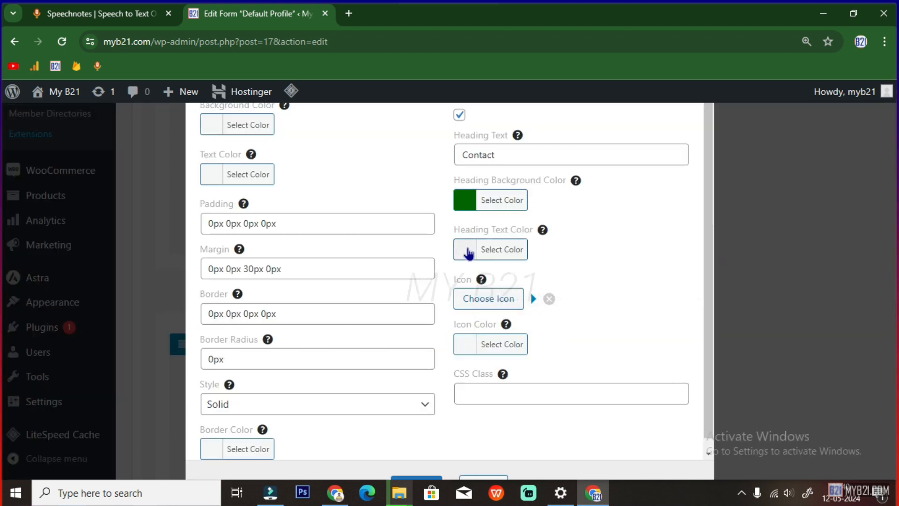
click(467, 253)
click(482, 319)
click(614, 241)
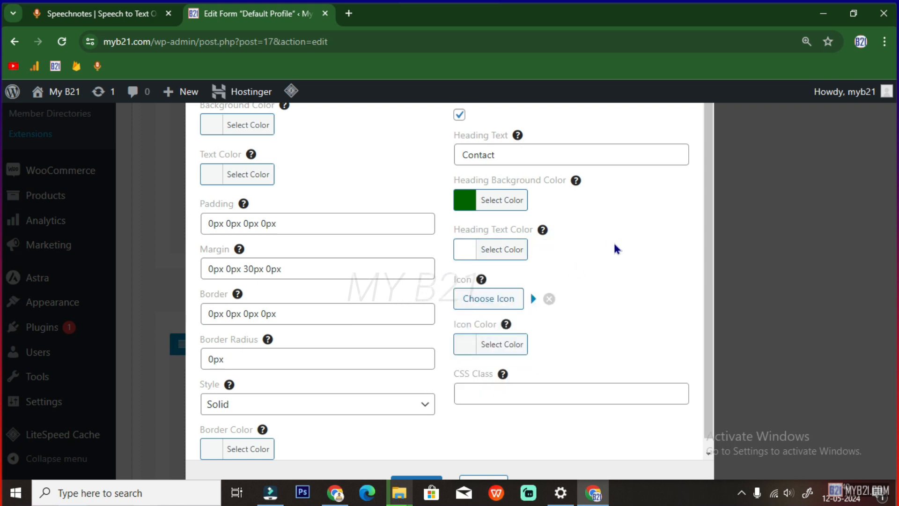
scroll(496, 401, down, 1)
click(498, 336)
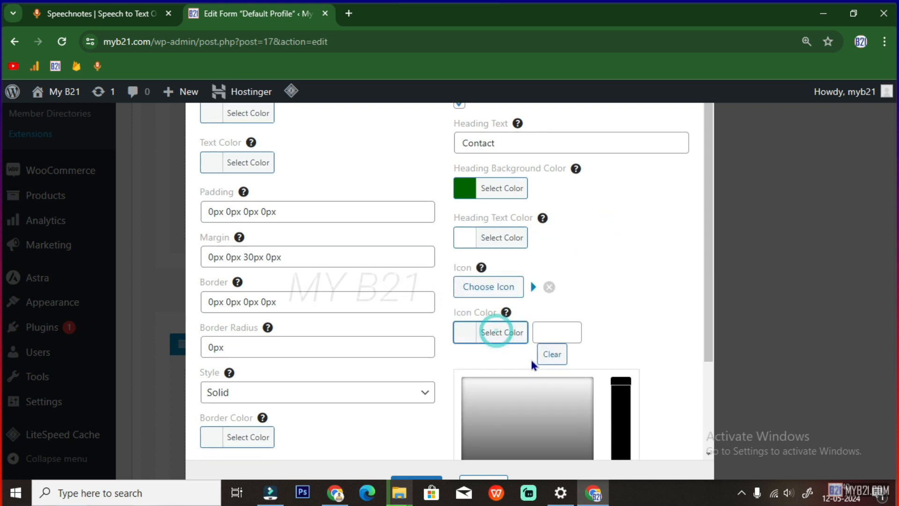
scroll(546, 373, down, 3)
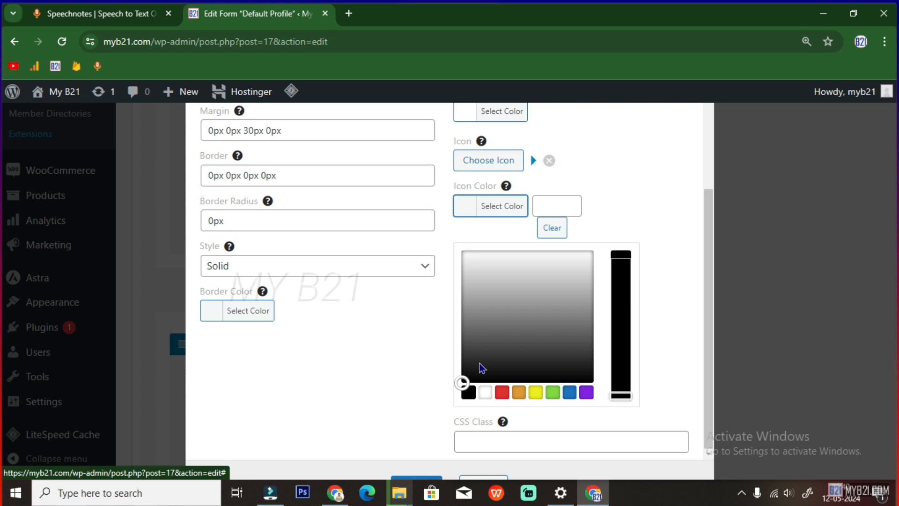
click(635, 158)
scroll(615, 241, up, 3)
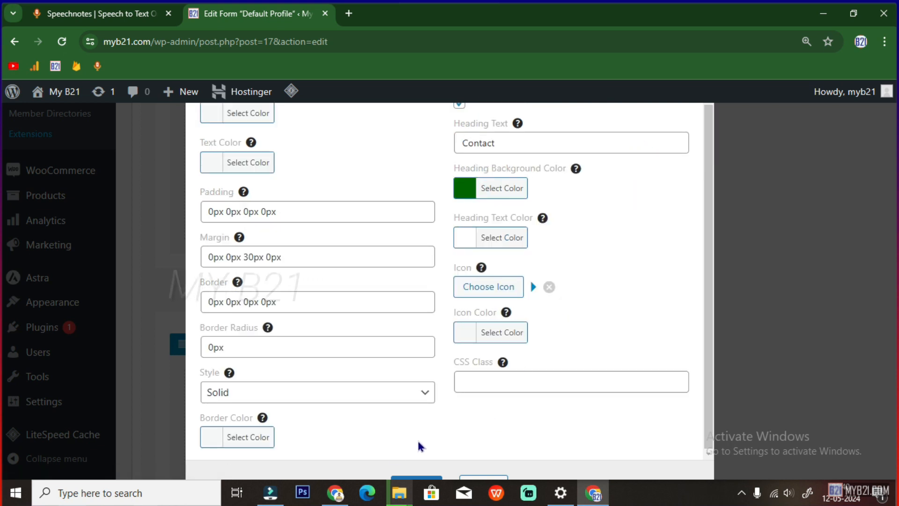
click(411, 479)
scroll(447, 363, down, 5)
scroll(457, 385, down, 3)
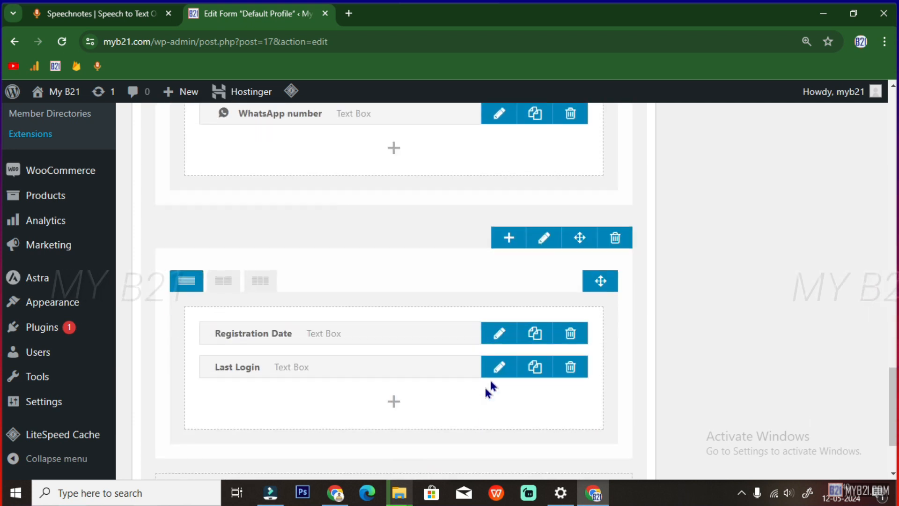
Open the Registration Date/Status row's heading text colour picker, close it, and save the row
click(543, 241)
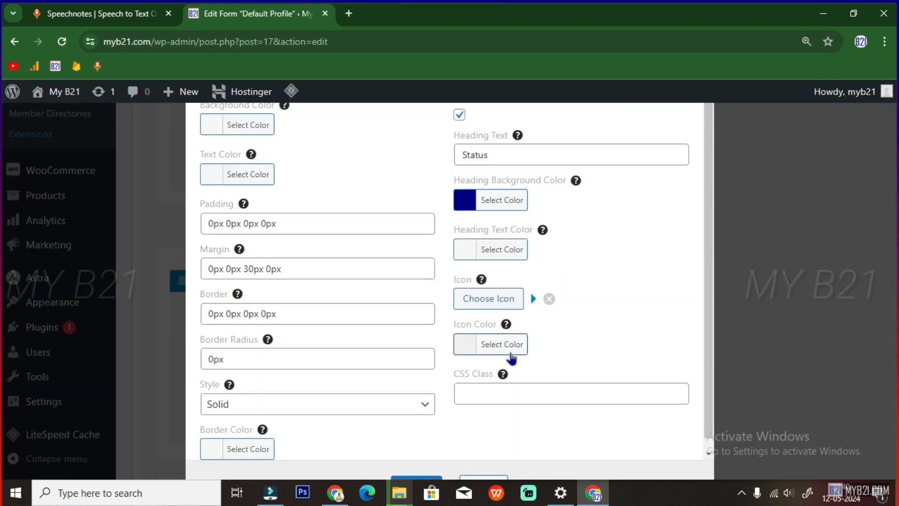
click(473, 249)
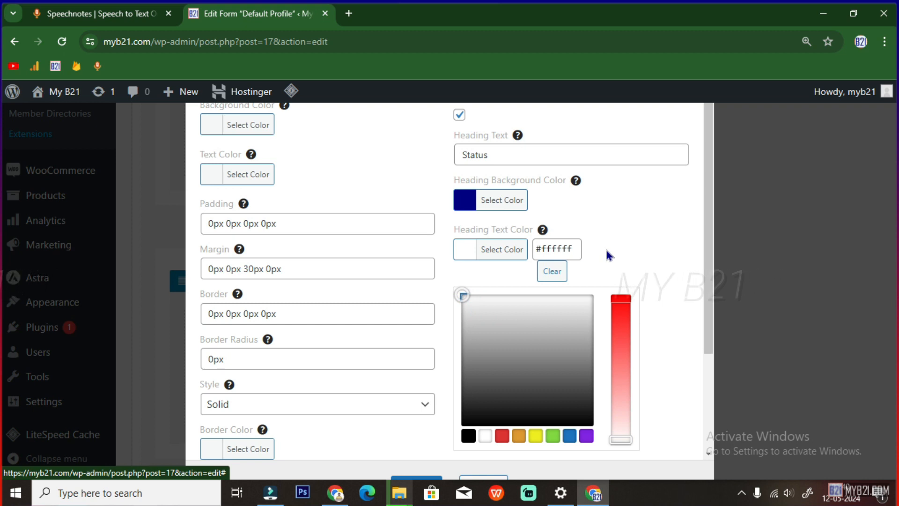
click(661, 248)
scroll(652, 375, down, 1)
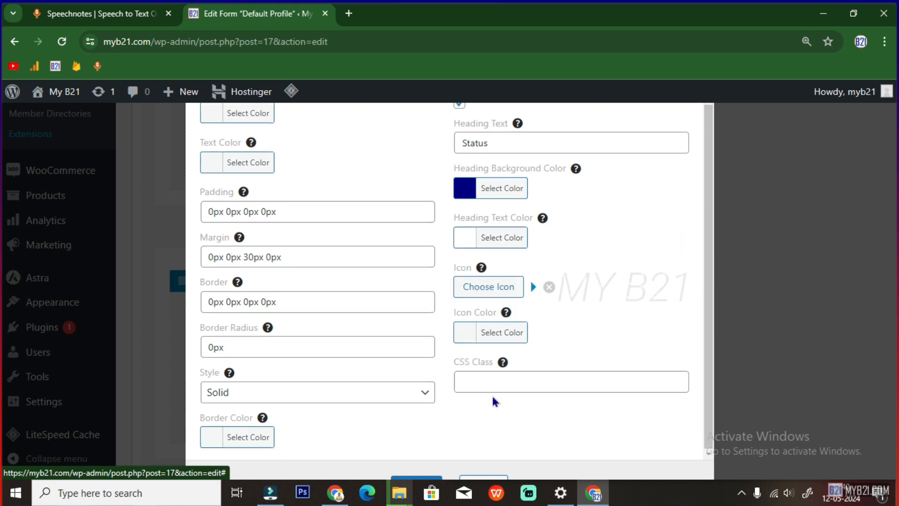
click(420, 480)
scroll(486, 389, down, 2)
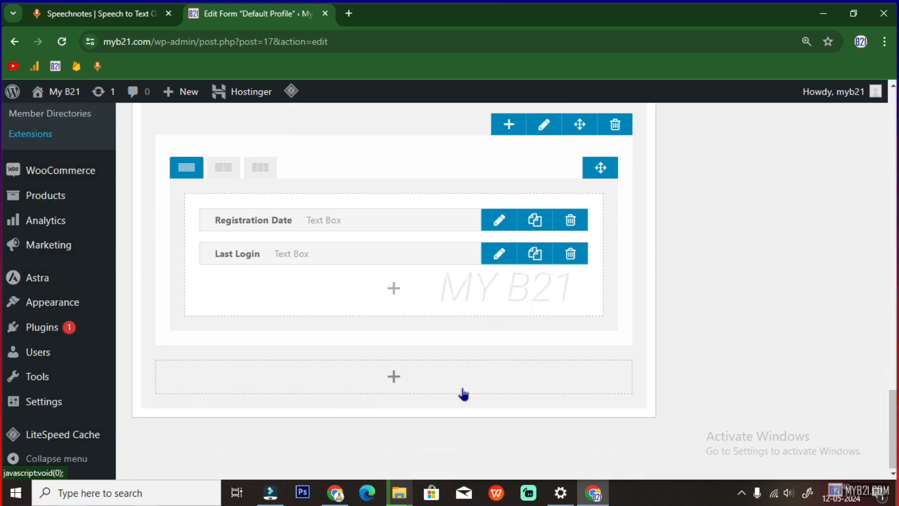
scroll(463, 393, up, 2)
scroll(463, 391, up, 10)
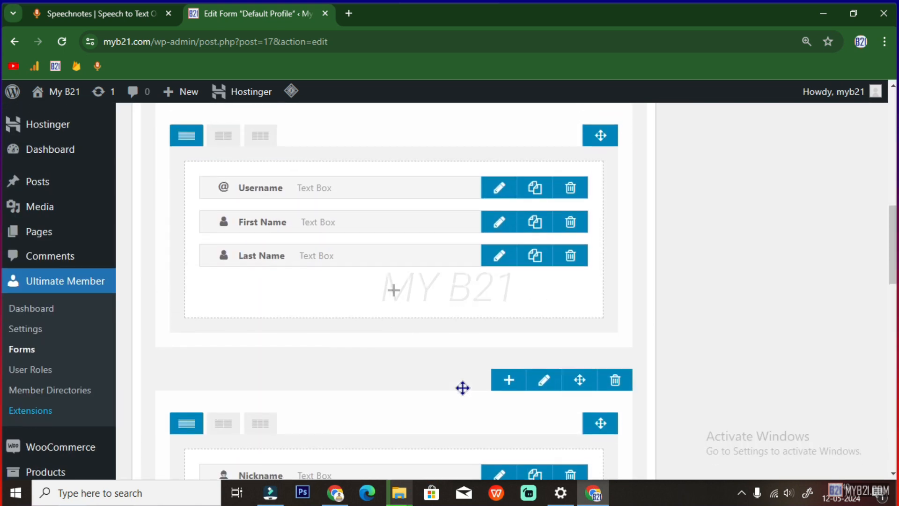
scroll(462, 387, up, 8)
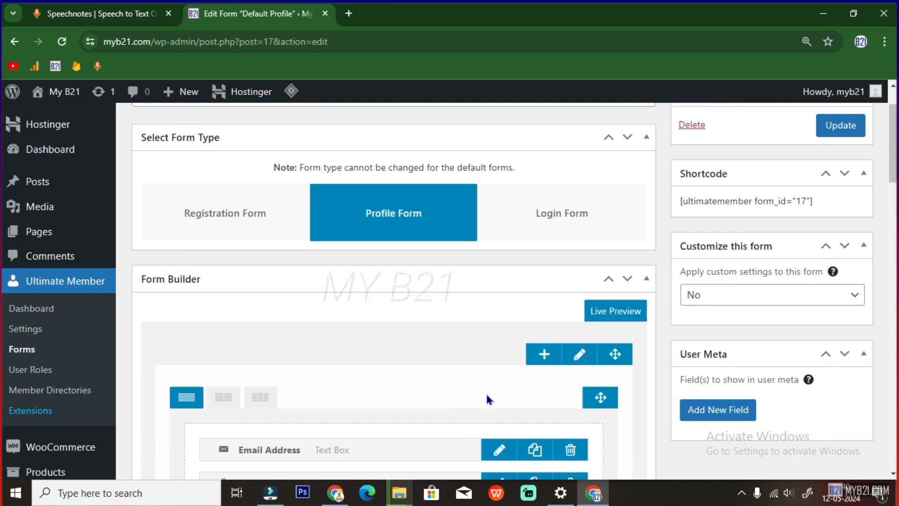
scroll(519, 365, up, 2)
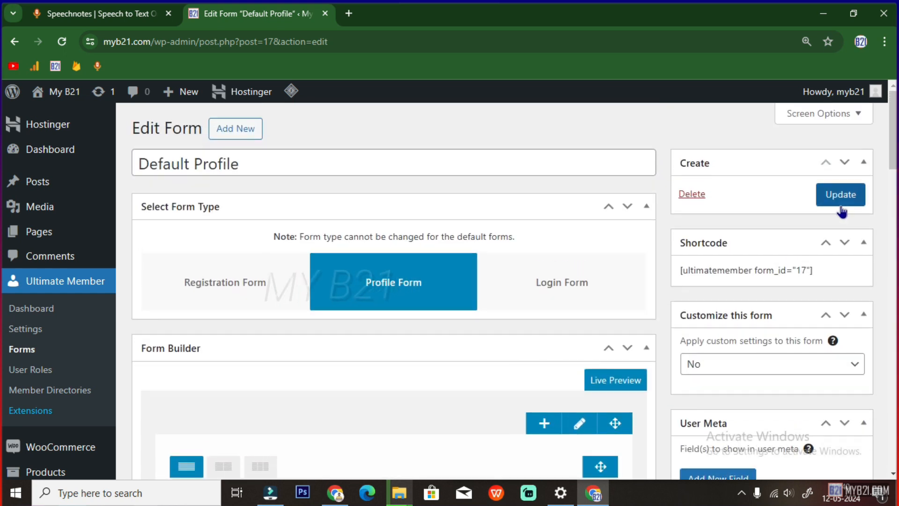
scroll(484, 376, down, 10)
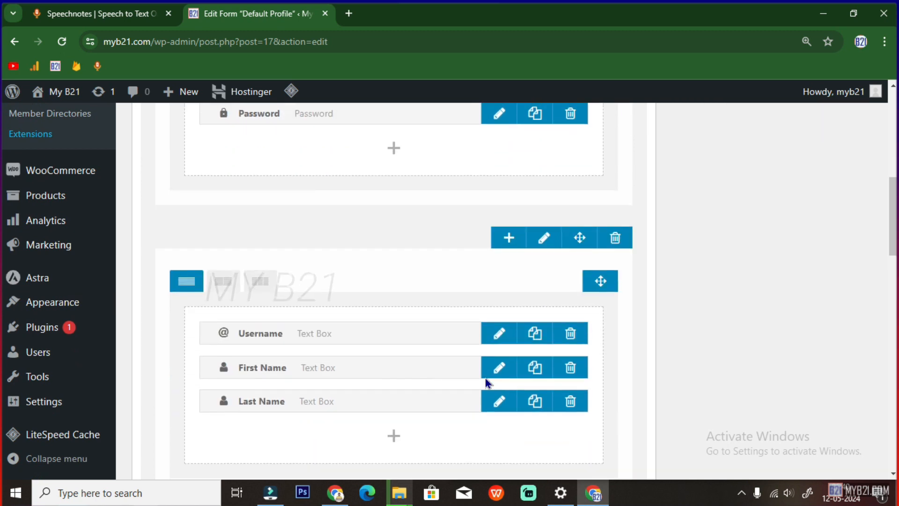
scroll(529, 398, down, 5)
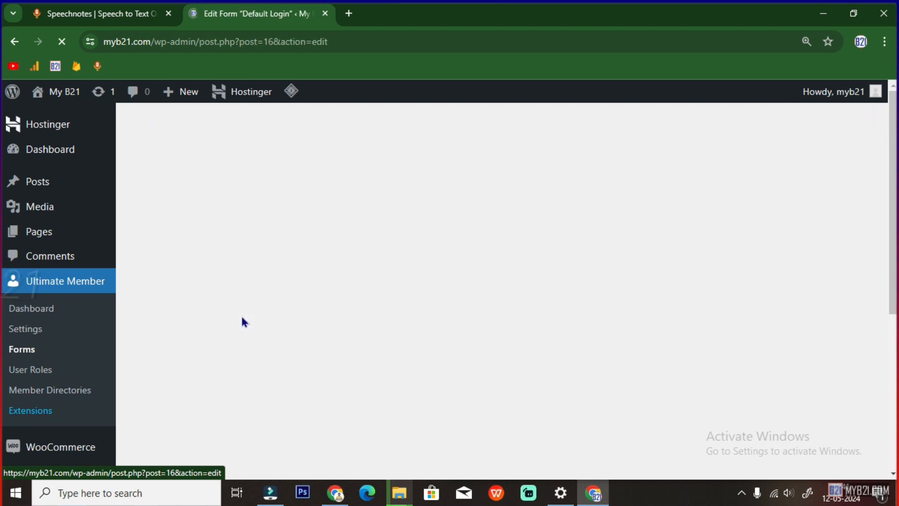
Set the Default Login form's Account Information heading text colour to white #ffffff
scroll(311, 333, down, 5)
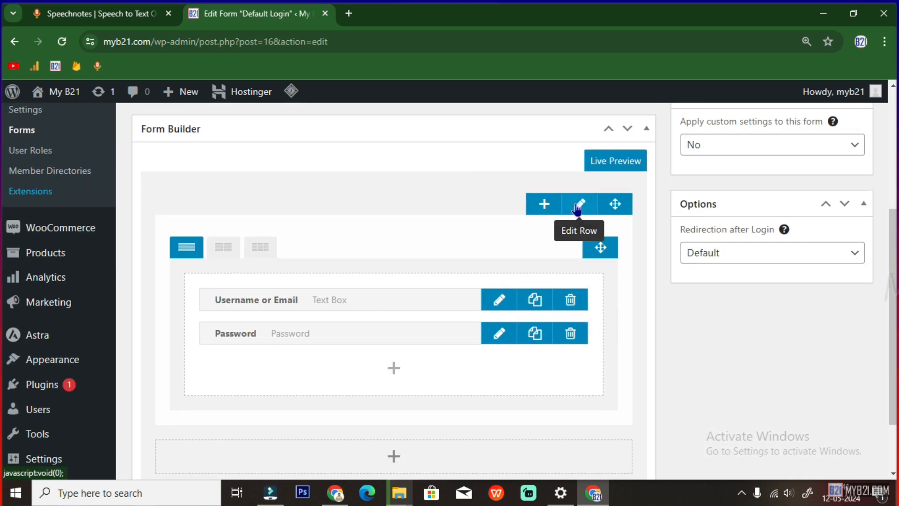
click(578, 206)
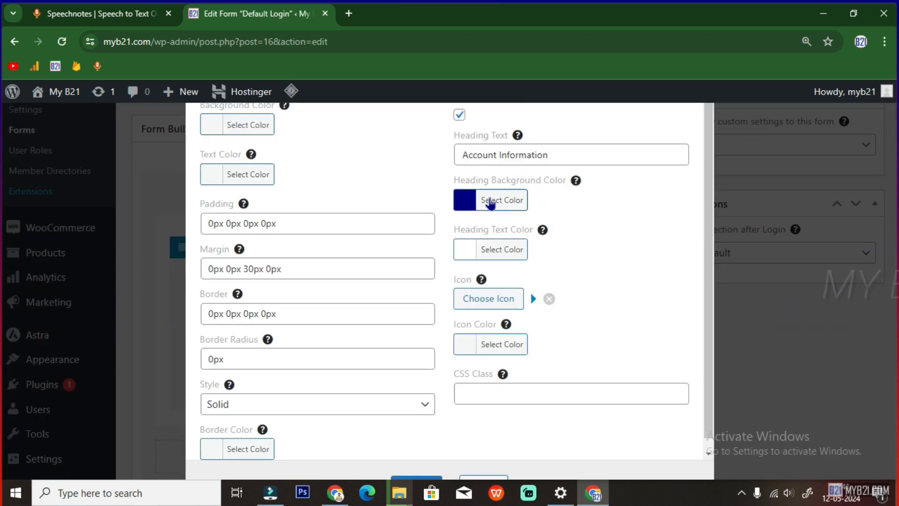
click(466, 256)
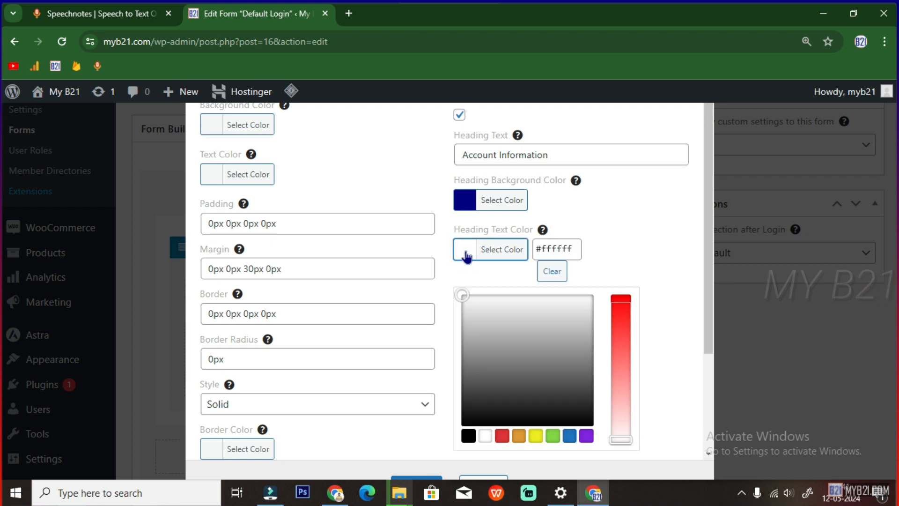
drag(467, 296, 460, 288)
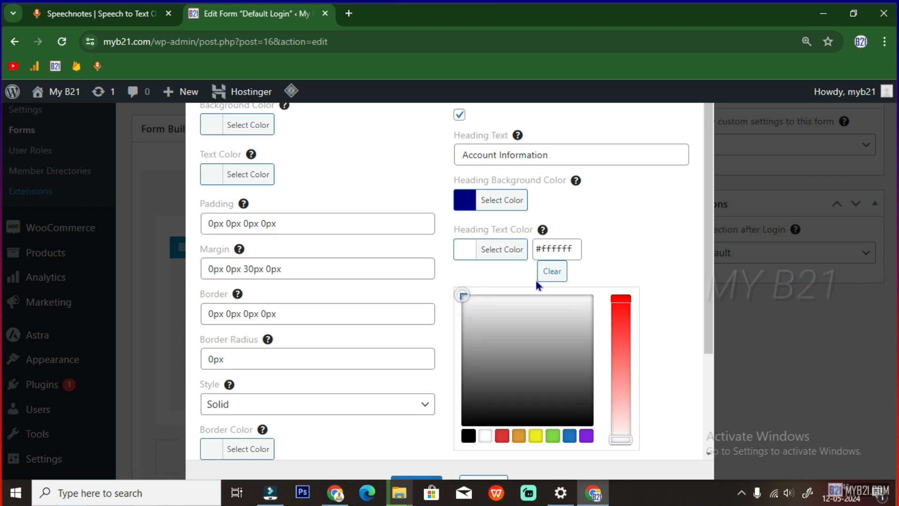
scroll(549, 394, down, 3)
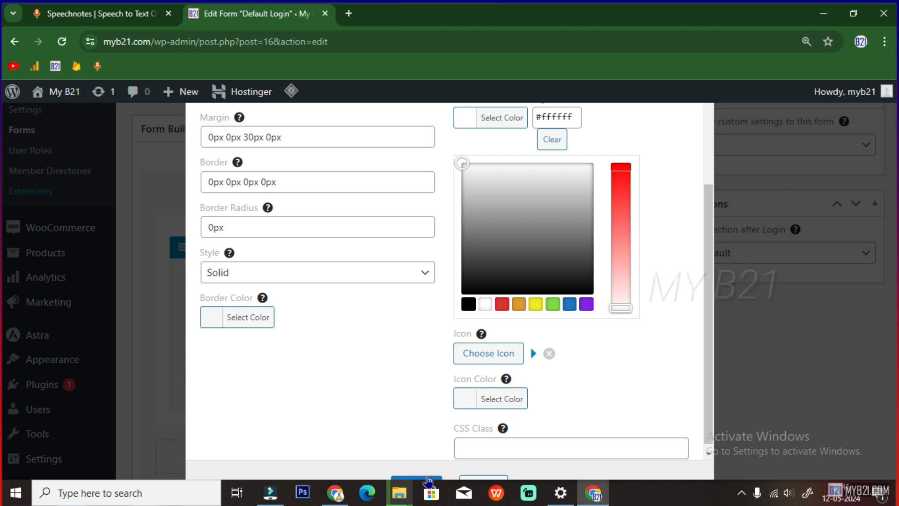
click(428, 478)
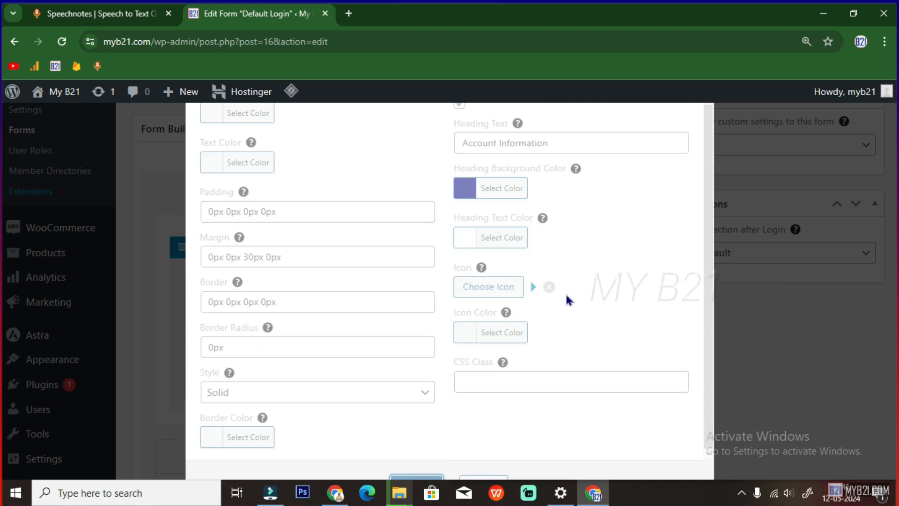
Update the Default Login form, then return to the Register page in the browser
scroll(823, 184, up, 3)
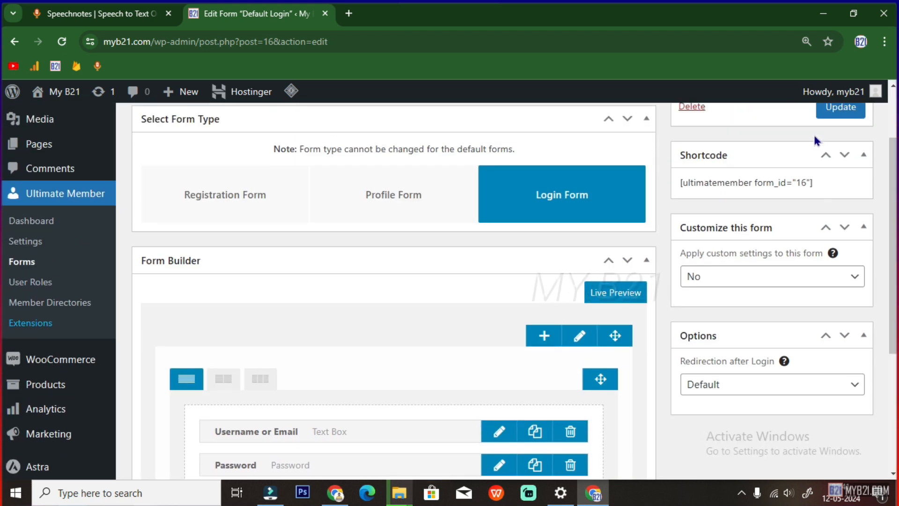
scroll(815, 140, up, 2)
click(827, 196)
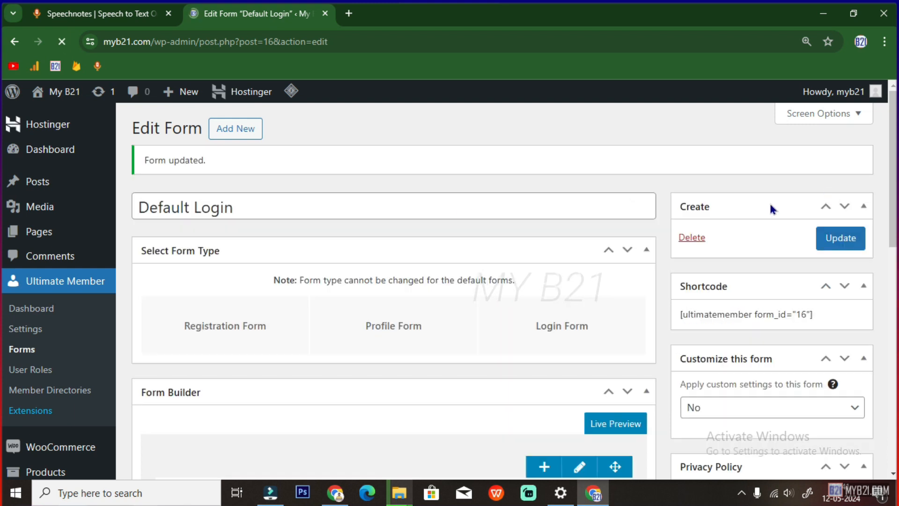
click(52, 281)
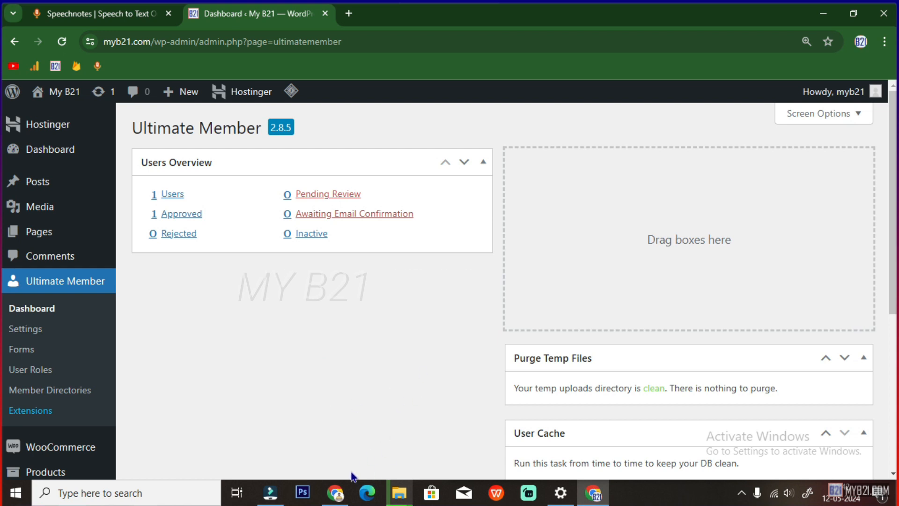
click(335, 492)
Reload the Register page to see the new colored row headings
click(62, 41)
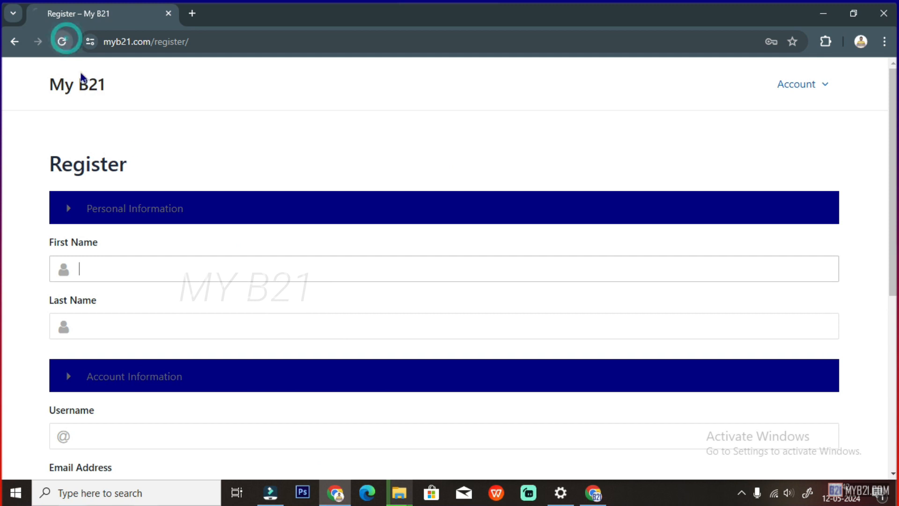
scroll(308, 317, down, 1)
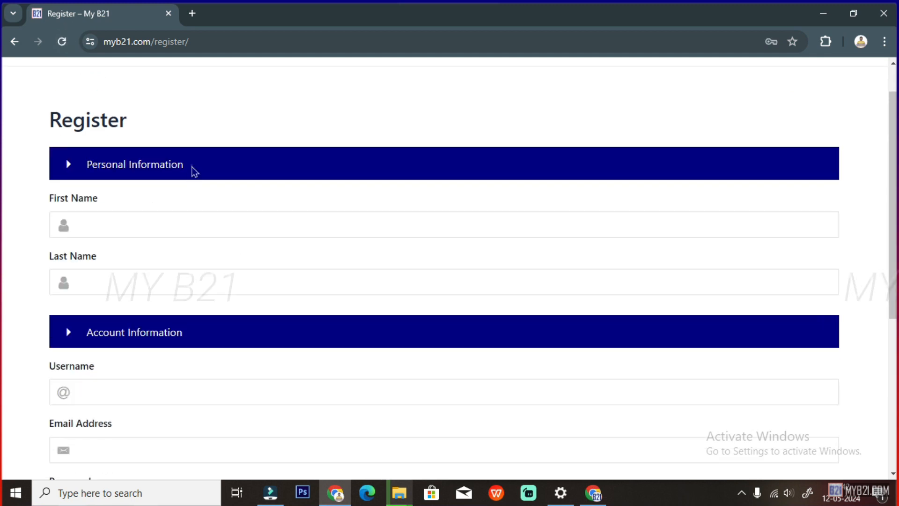
drag(195, 170, 111, 167)
drag(110, 166, 83, 166)
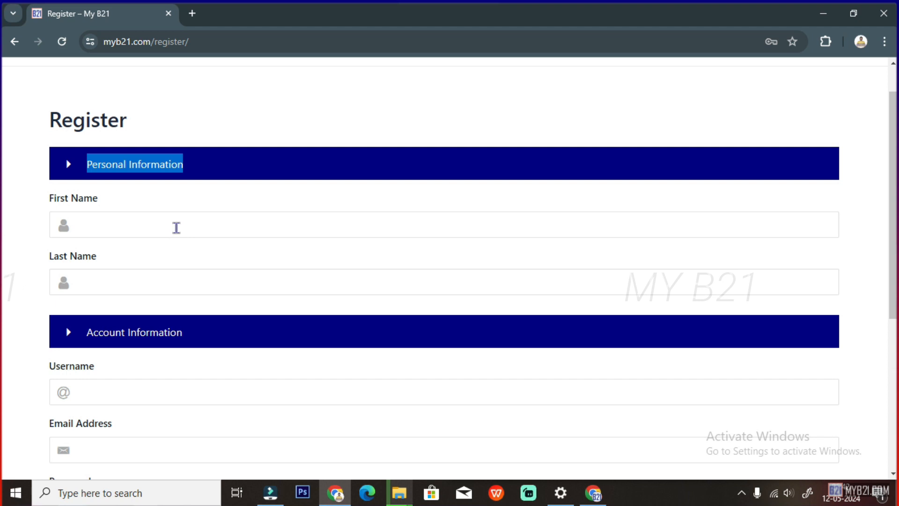
scroll(177, 227, down, 6)
scroll(209, 302, up, 6)
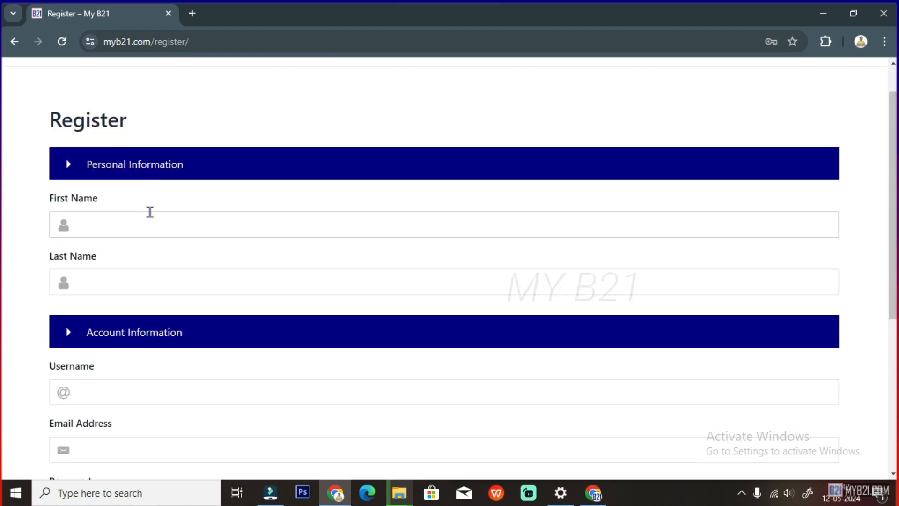
scroll(150, 212, up, 1)
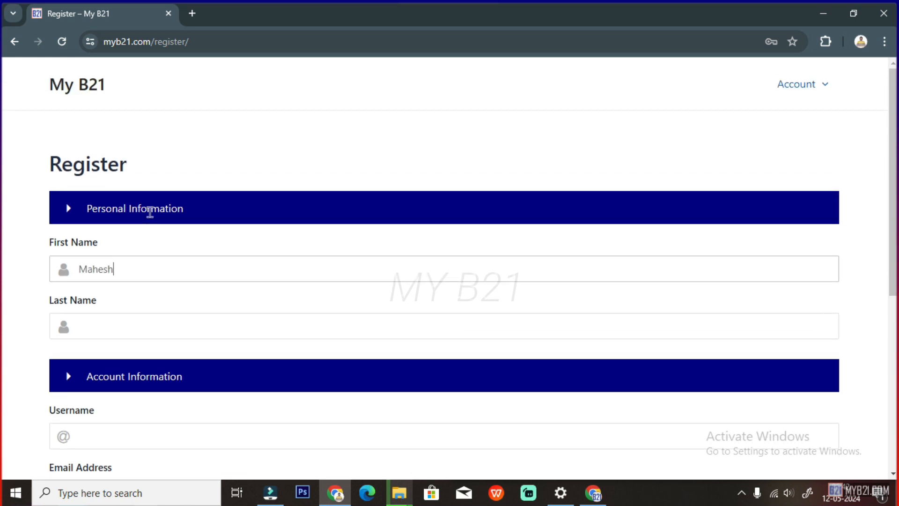
Fill in the first name, last name, username and the saved e-mail address
click(123, 327)
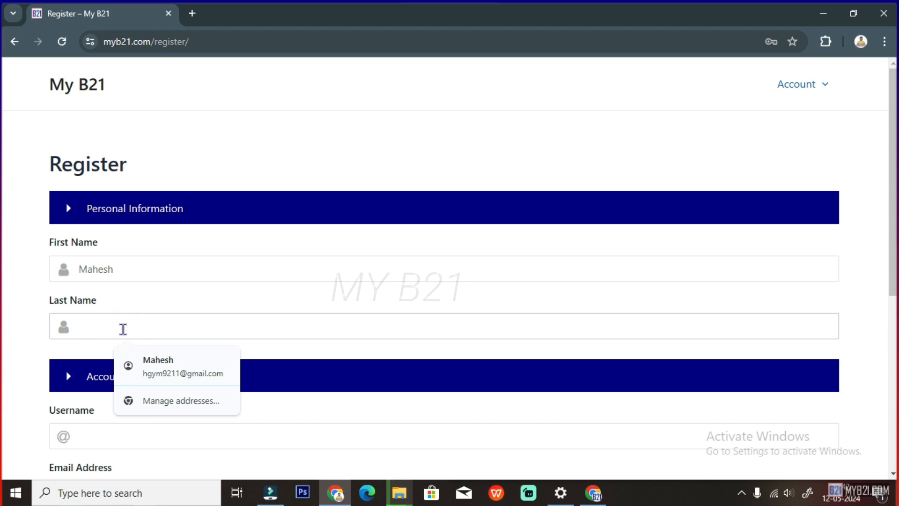
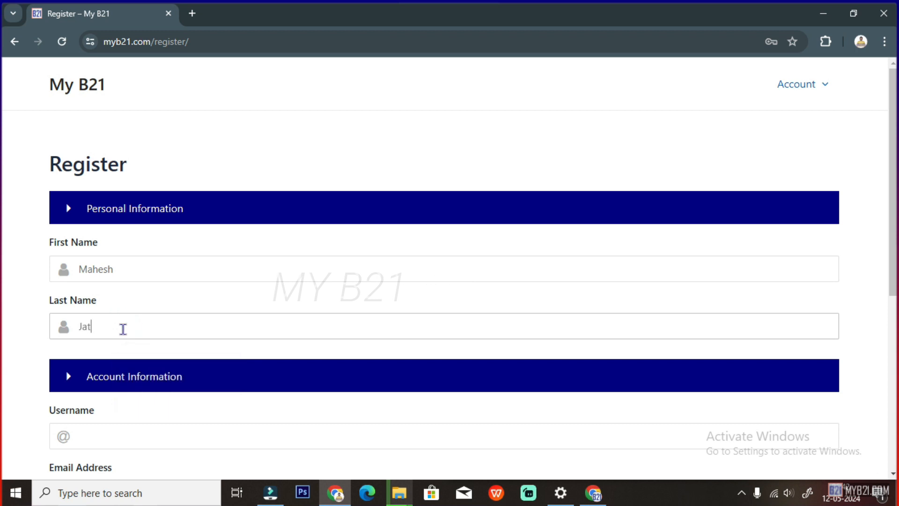
scroll(123, 329, down, 2)
click(84, 345)
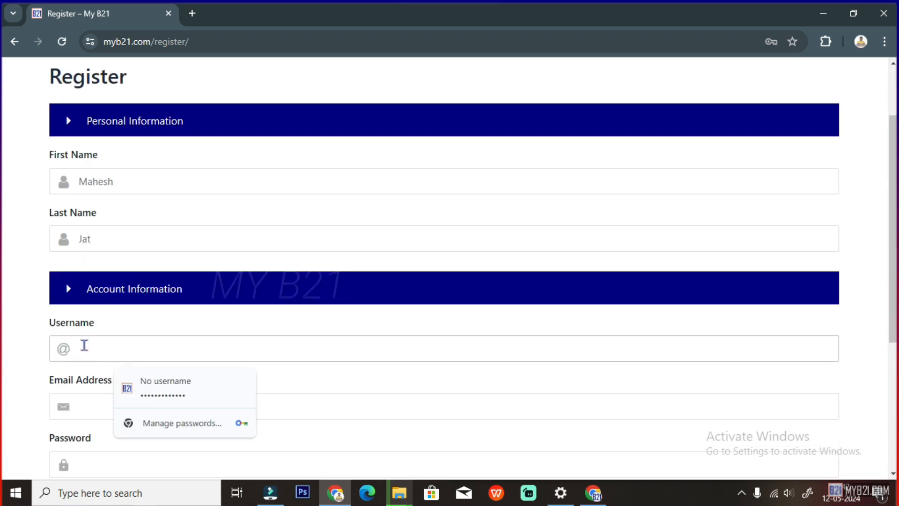
text(m)
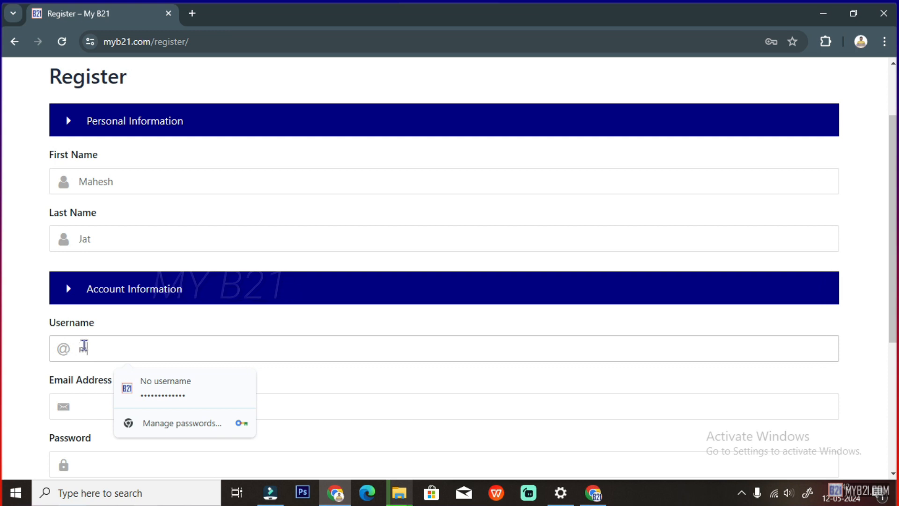
text(ahesh)
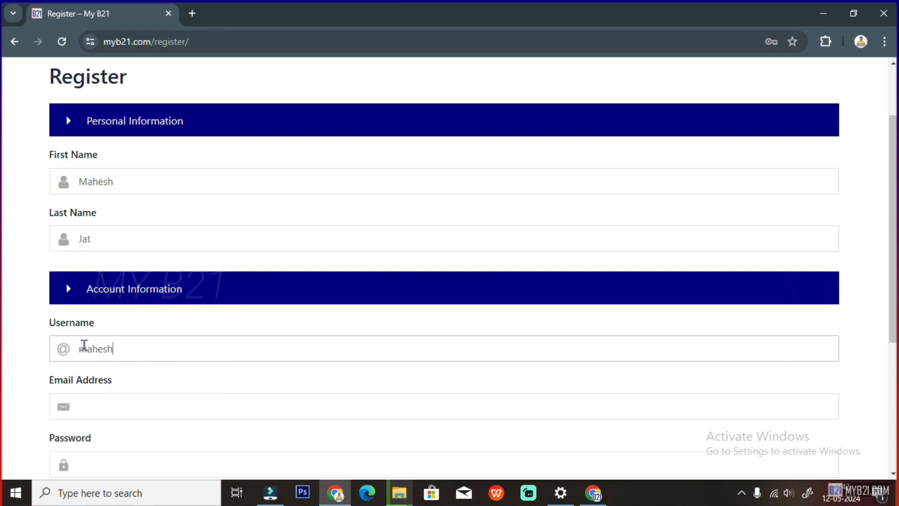
scroll(111, 370, down, 2)
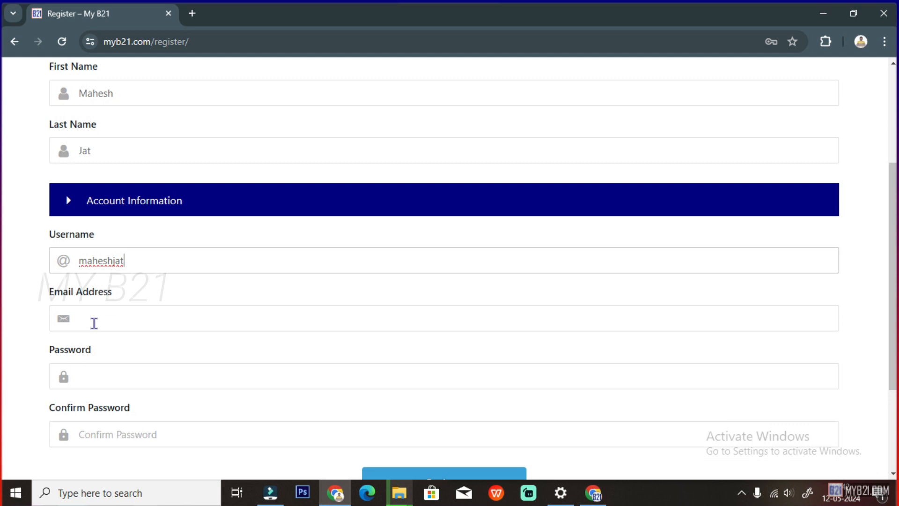
click(92, 320)
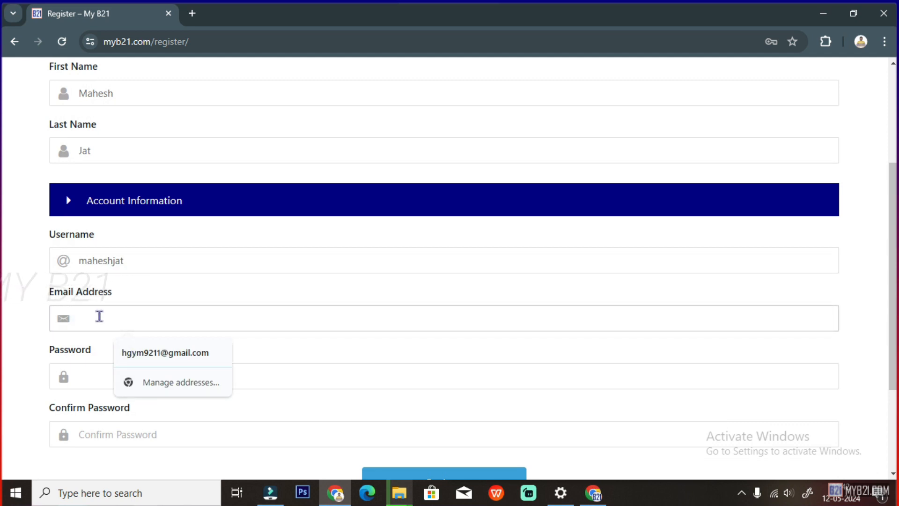
click(139, 351)
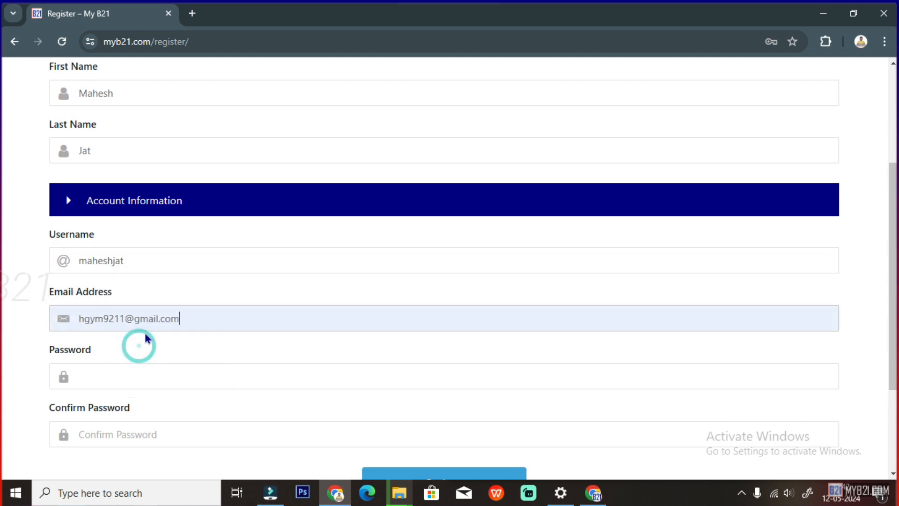
scroll(123, 335, down, 1)
Enter the account password and its matching 13-character confirmation
click(114, 335)
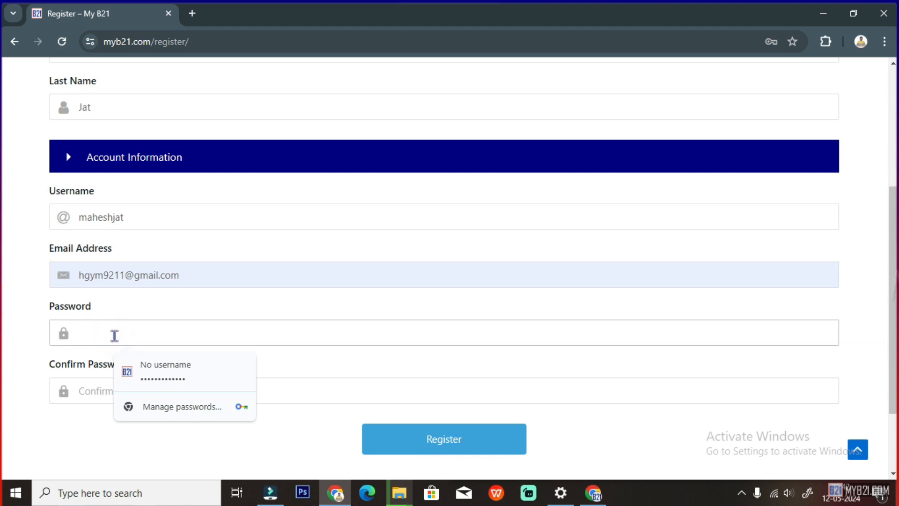
text(••)
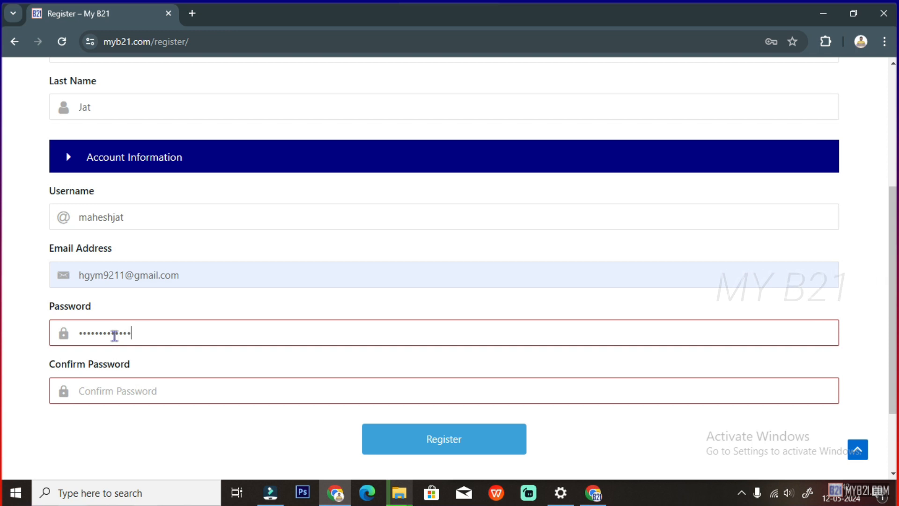
click(118, 388)
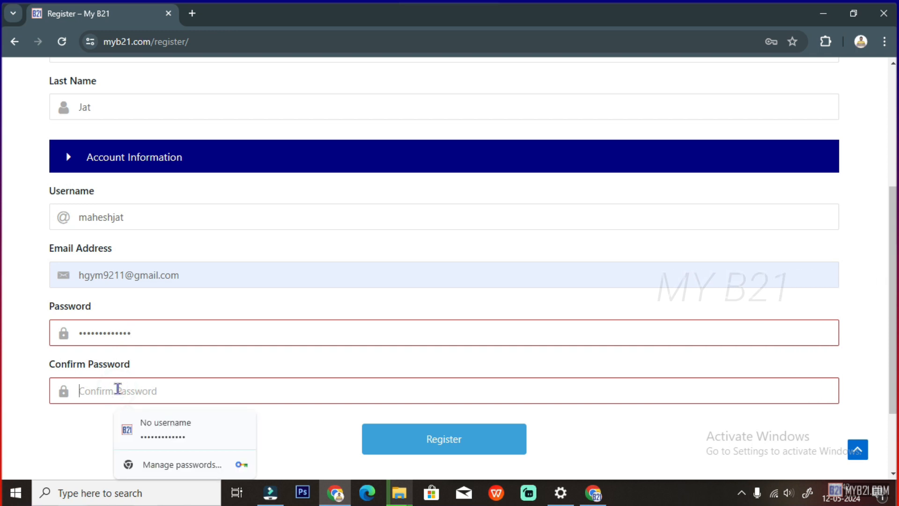
text(•)
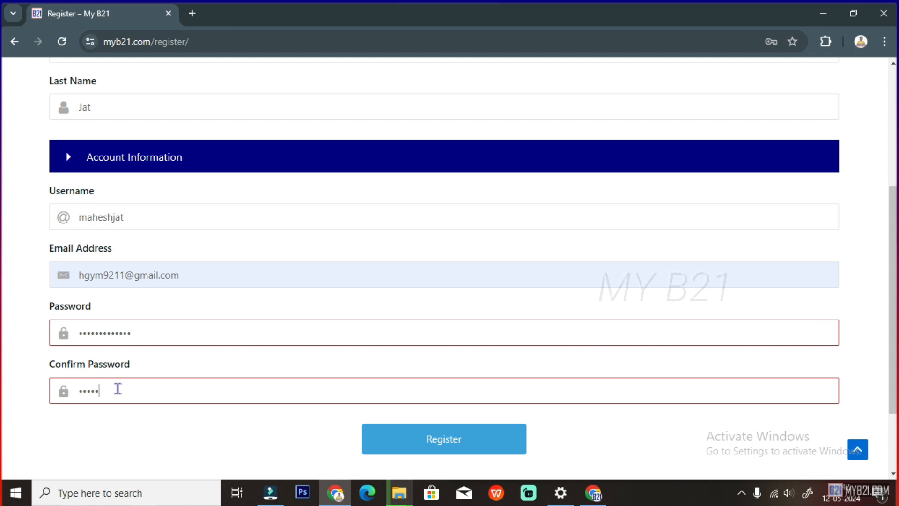
text(••••••••••••)
scroll(333, 393, up, 5)
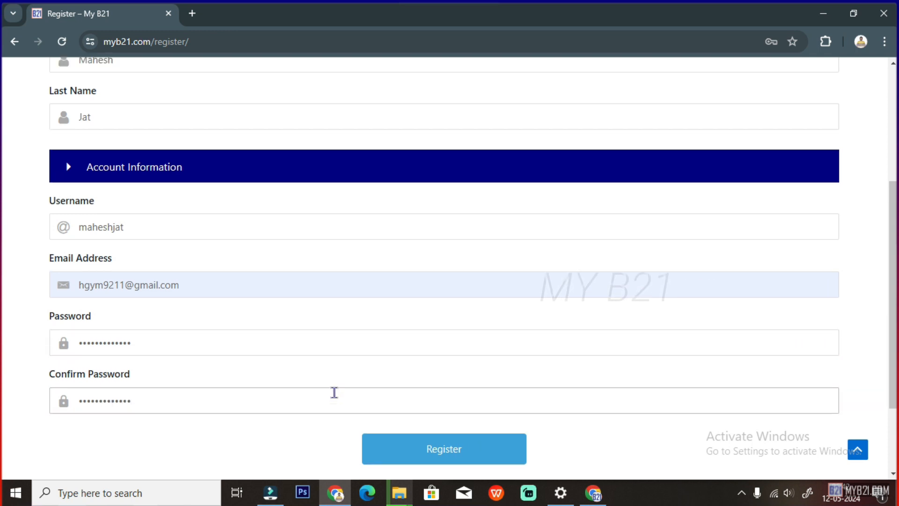
scroll(334, 398, down, 7)
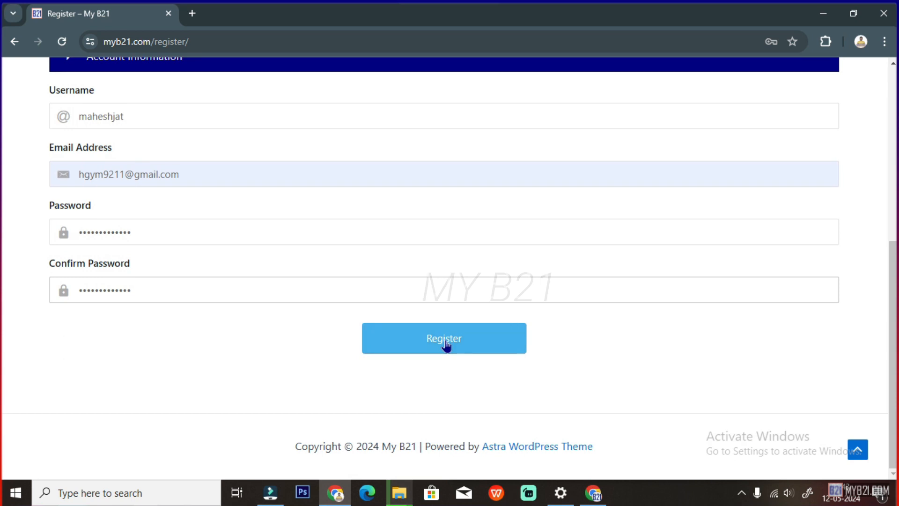
Submit the registration and highlight the thank-you message about activating the account
click(445, 345)
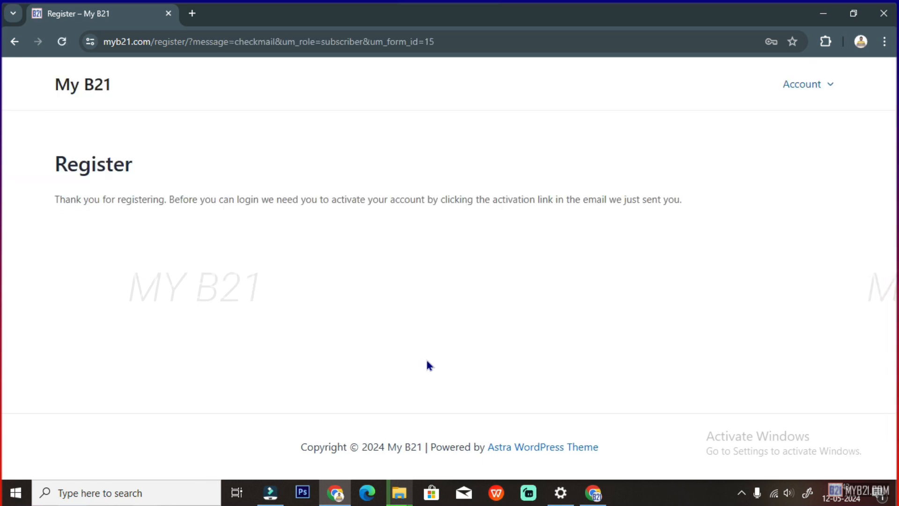
drag(55, 200, 270, 201)
drag(327, 200, 431, 200)
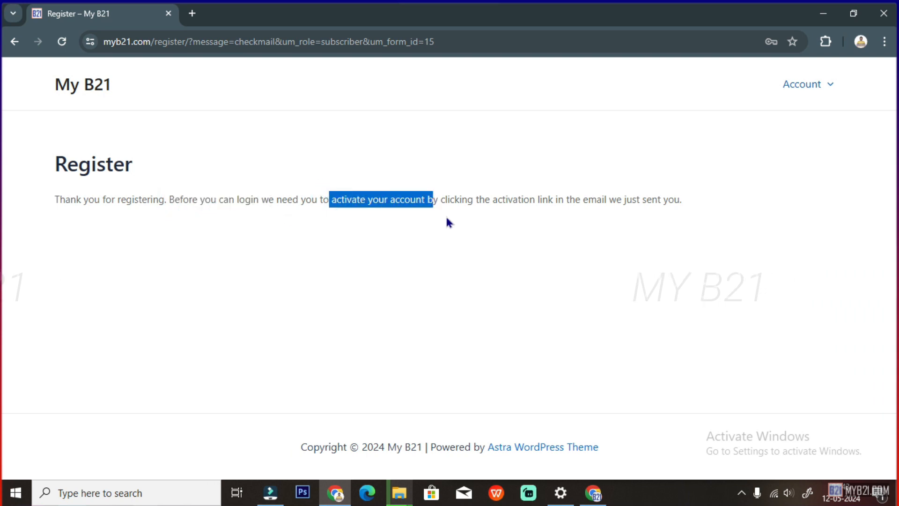
drag(492, 201, 687, 201)
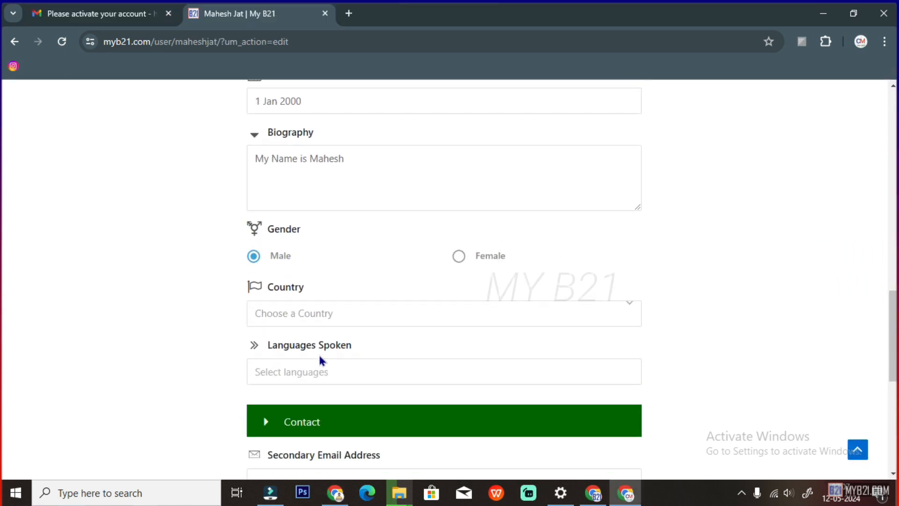
Set Country to India and add Hindi to Languages Spoken
click(291, 314)
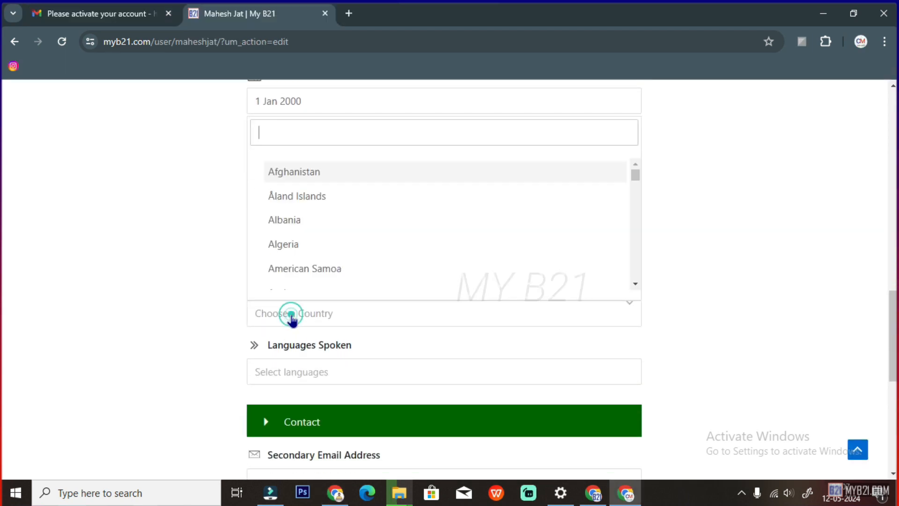
text(India)
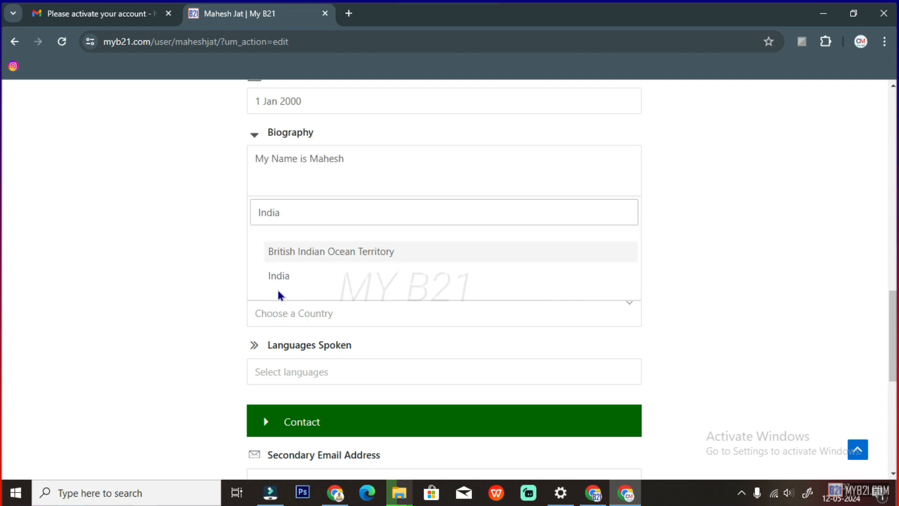
click(280, 295)
scroll(336, 302, down, 2)
click(291, 284)
text(Hindi)
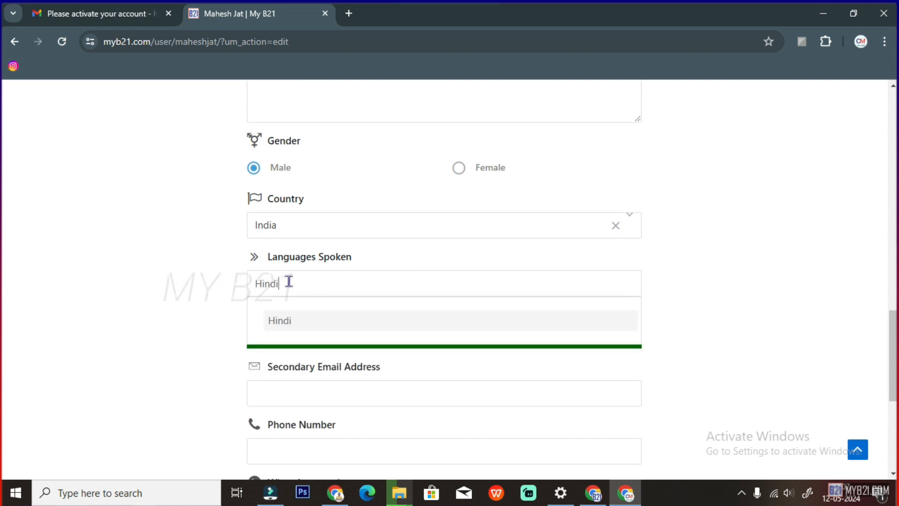
click(285, 321)
Fill in the secondary e-mail address and the phone number
scroll(303, 325, down, 2)
click(304, 307)
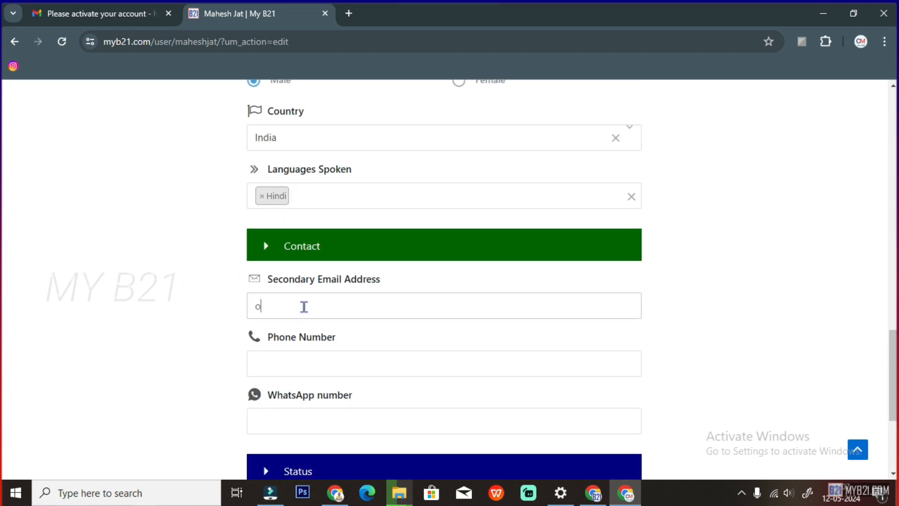
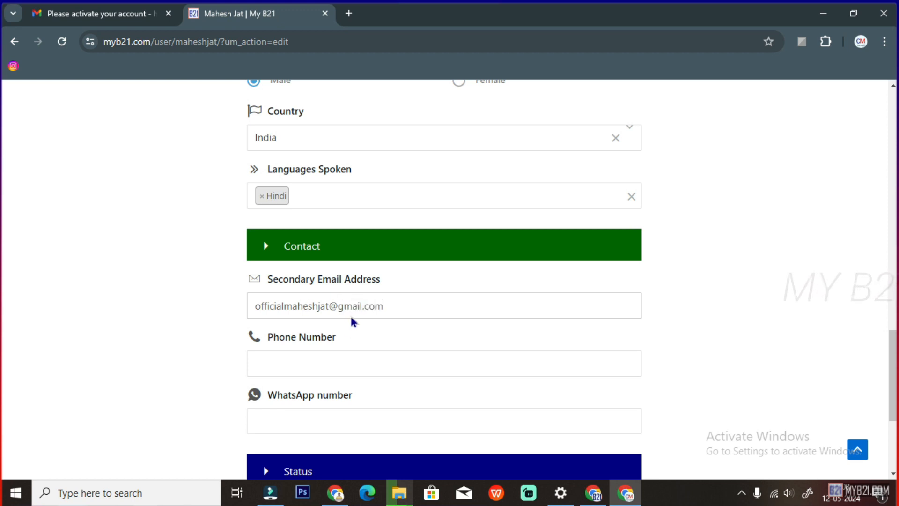
click(293, 365)
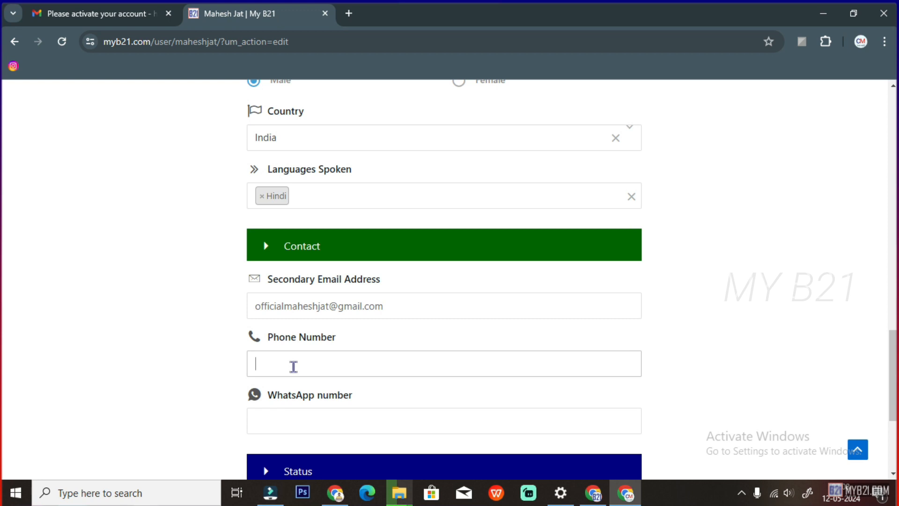
scroll(300, 367, down, 1)
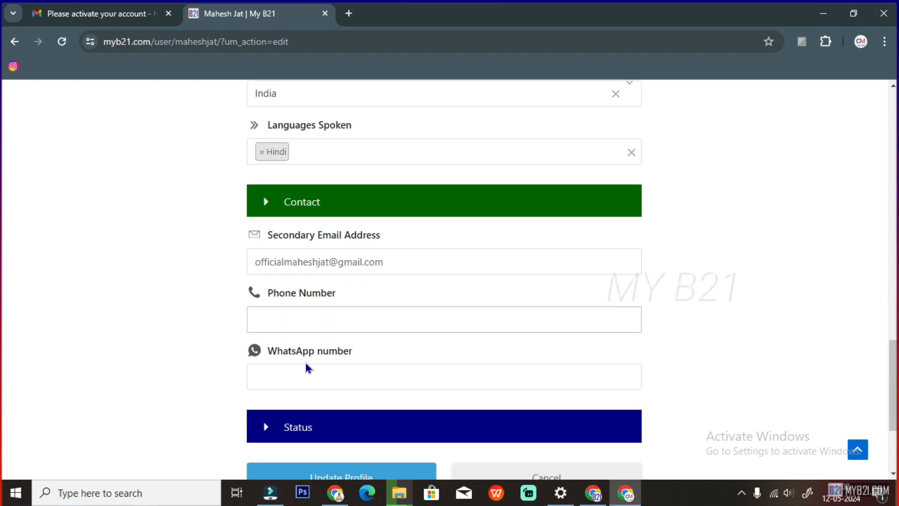
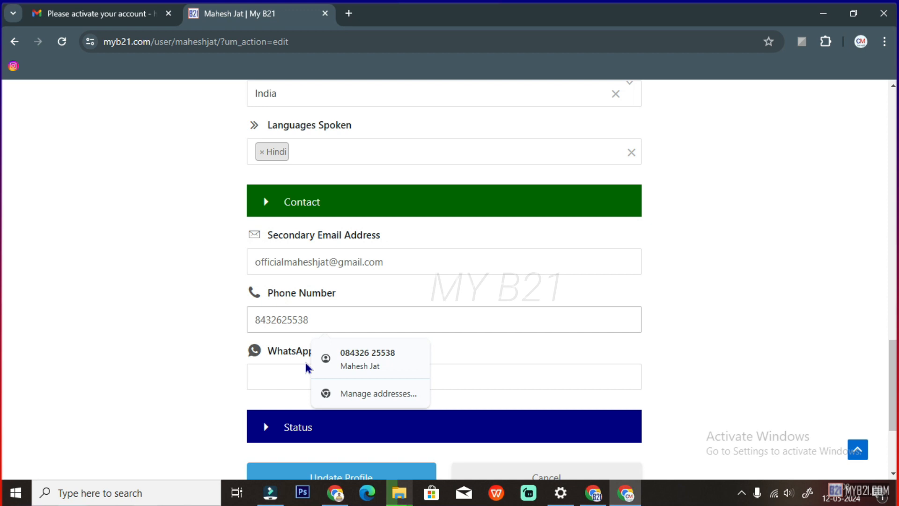
click(331, 324)
click(187, 334)
Copy the phone number into the WhatsApp number field
click(268, 379)
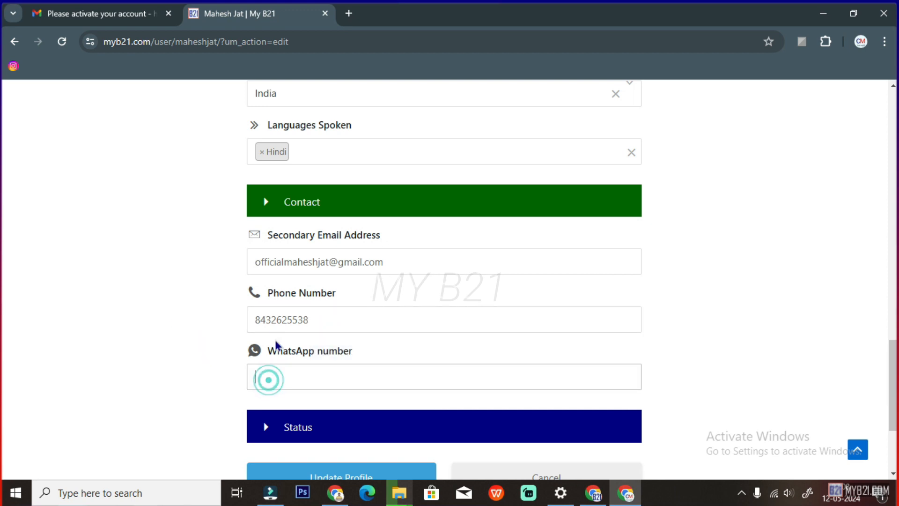
double_click(276, 321)
key(ctrl+c)
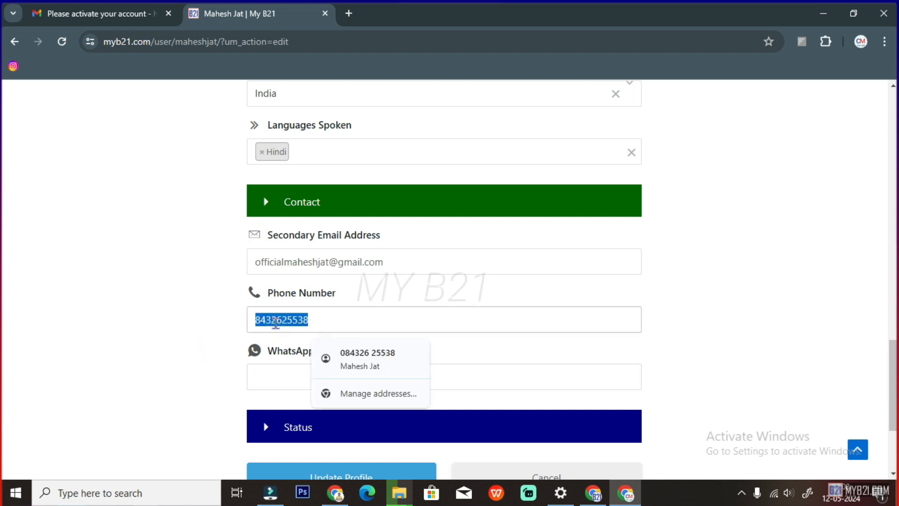
click(275, 386)
key(ctrl+v)
scroll(300, 377, down, 2)
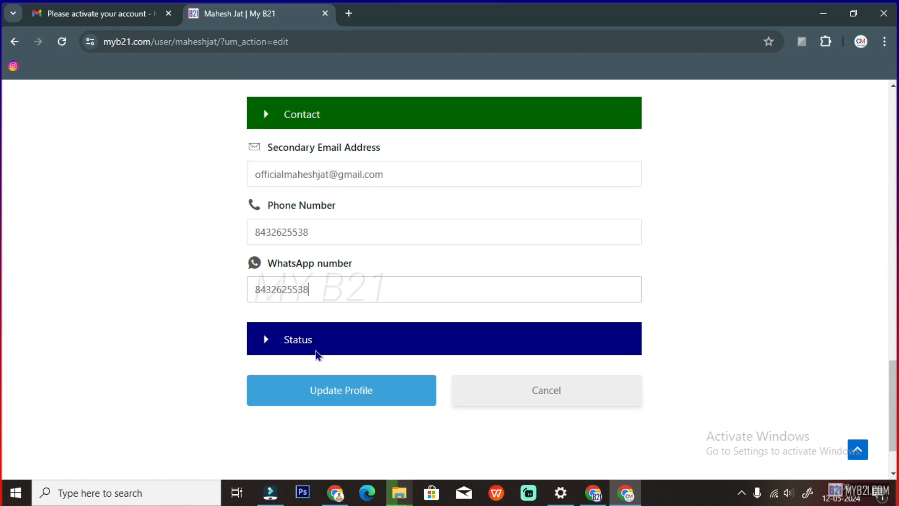
scroll(323, 354, down, 1)
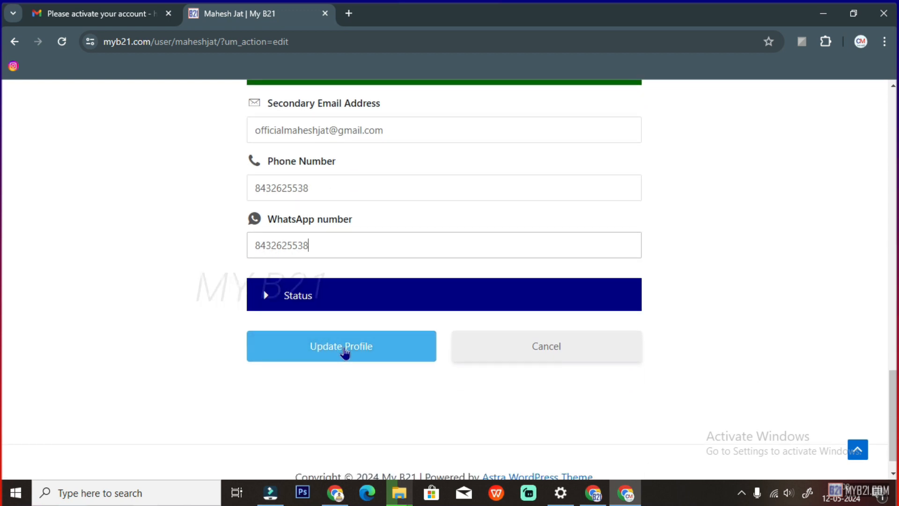
Save the profile changes and log the test user out
click(344, 351)
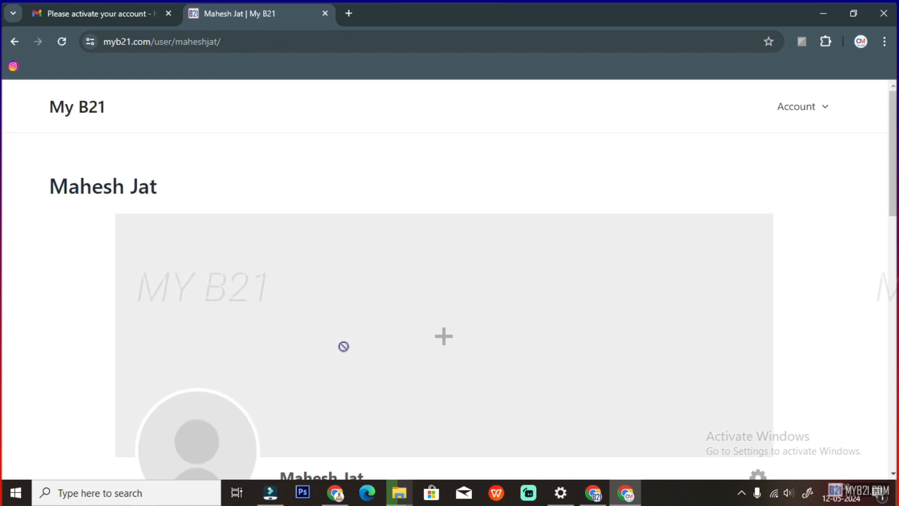
scroll(395, 410, down, 5)
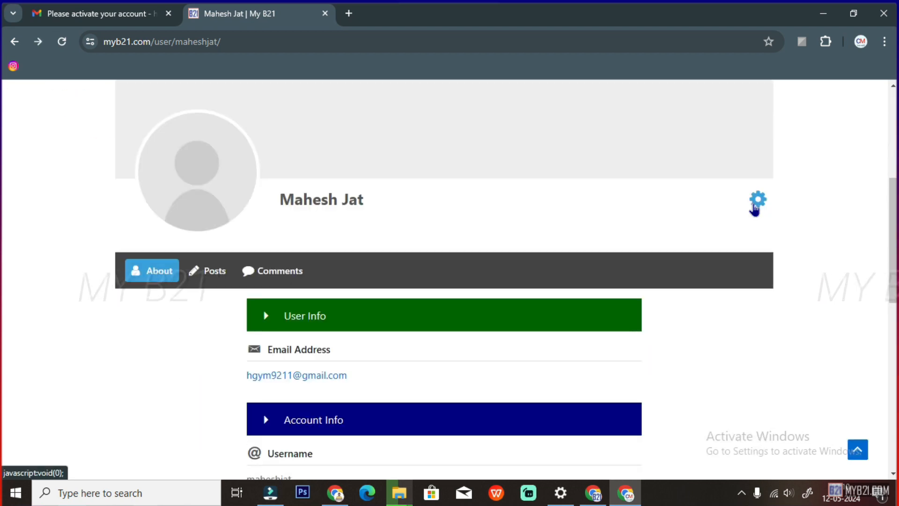
click(755, 207)
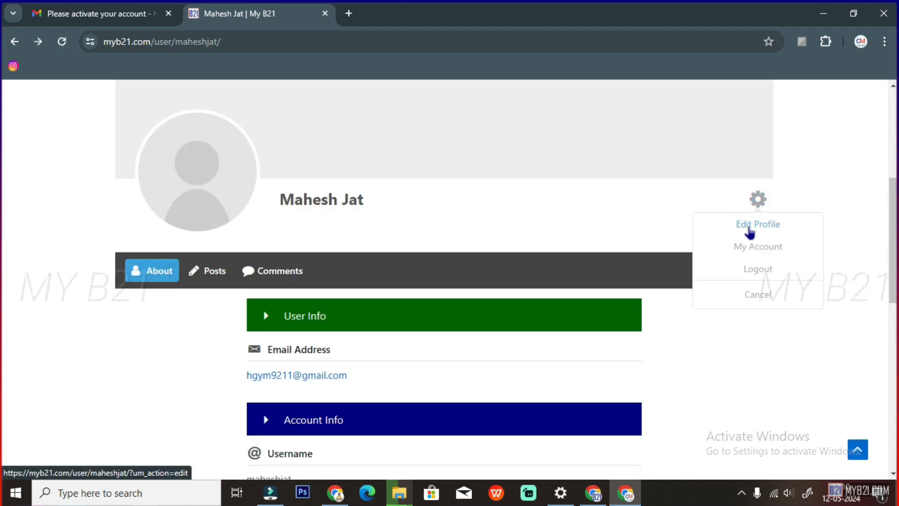
click(762, 270)
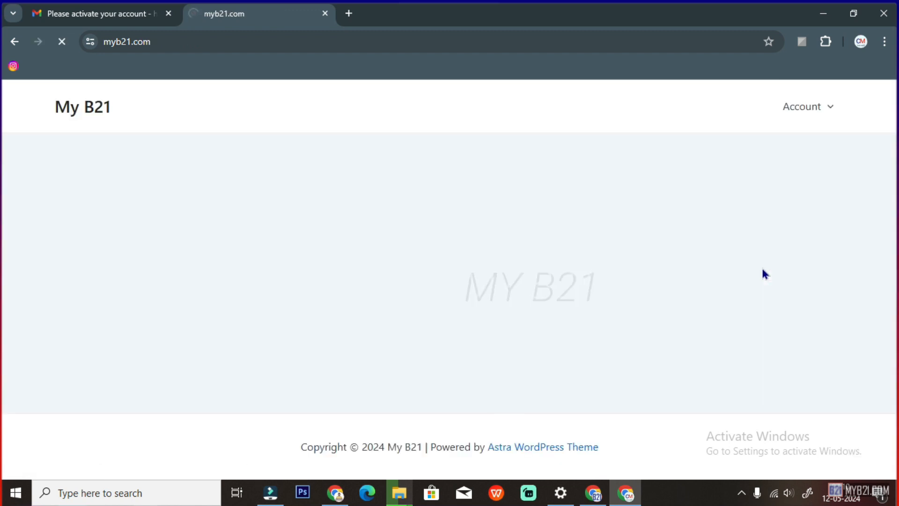
Return to the site home page and go to the Login page
click(93, 108)
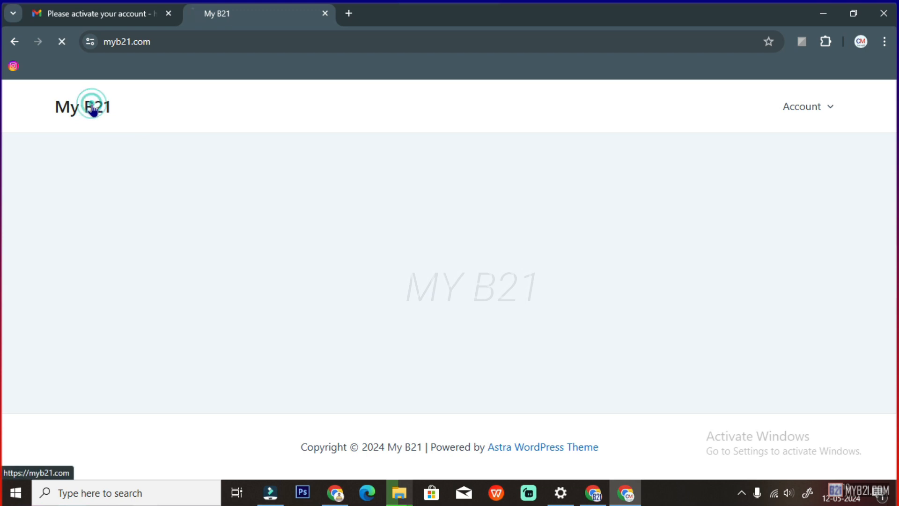
mouse_move(819, 86)
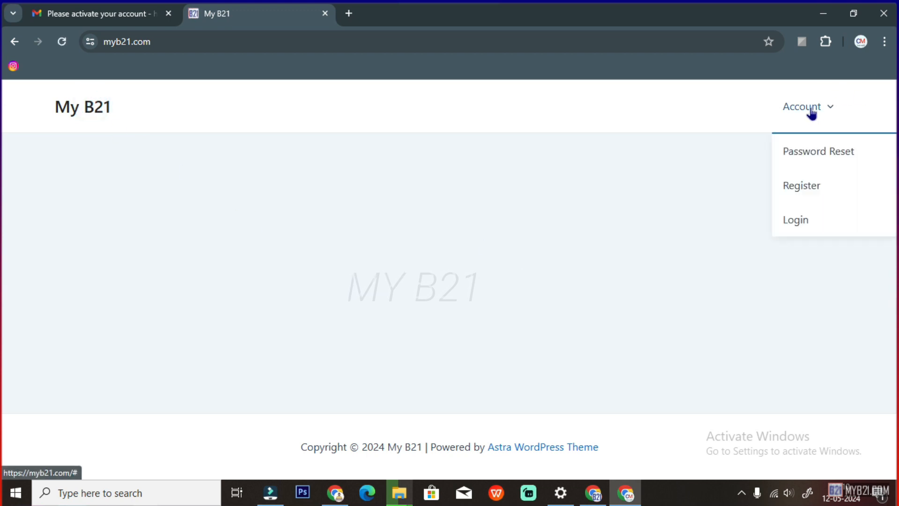
click(791, 224)
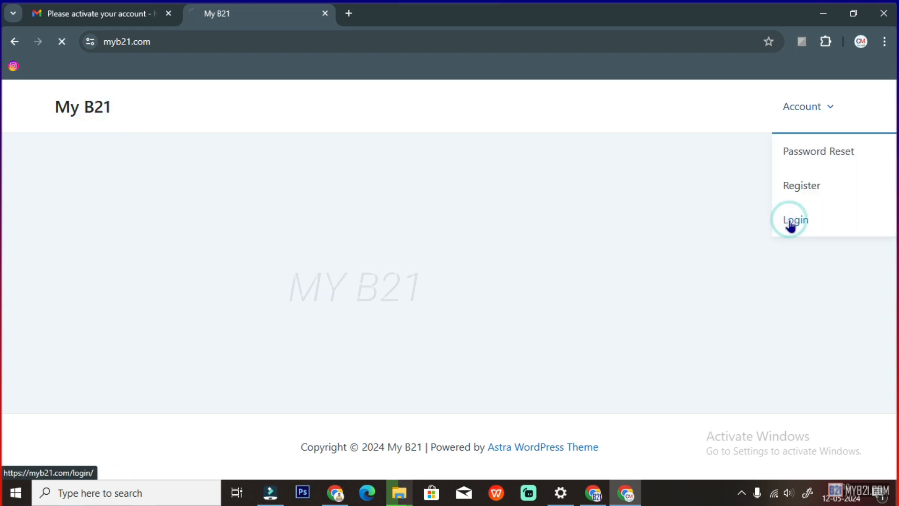
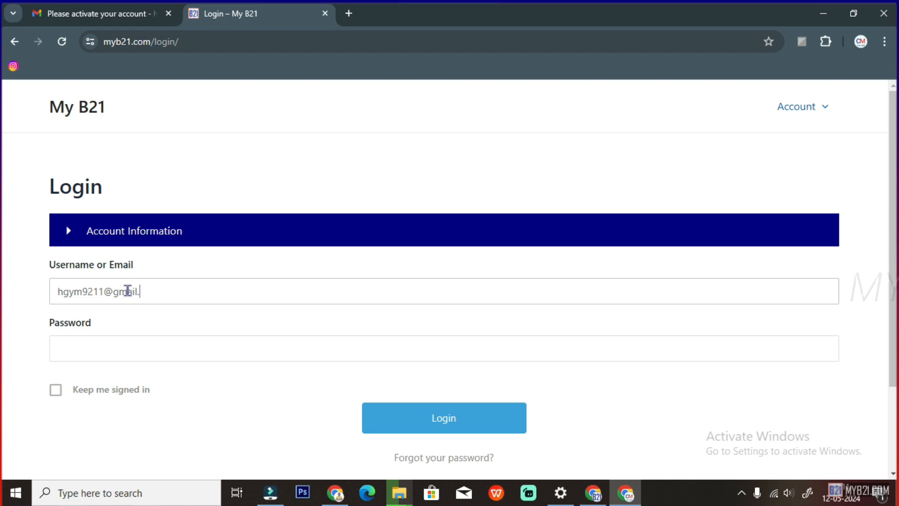
Log in as the test user by entering the account password and submitting
click(96, 341)
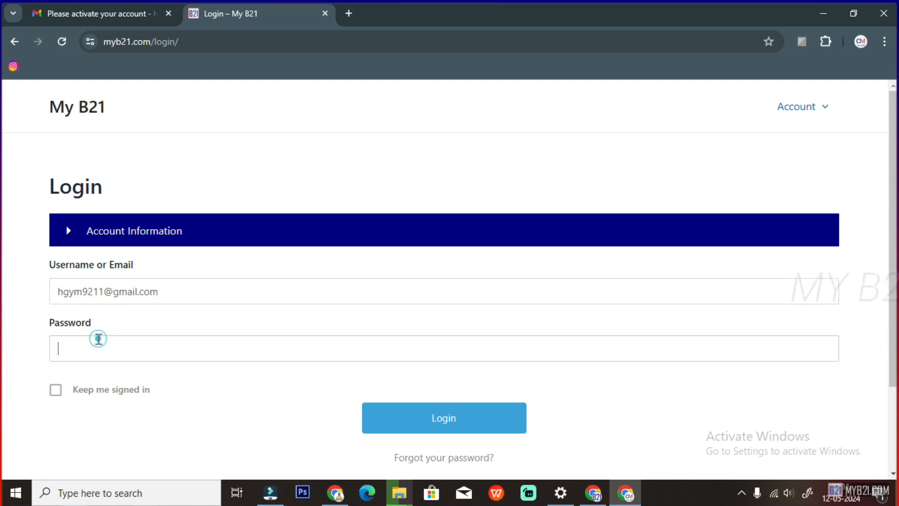
text(••)
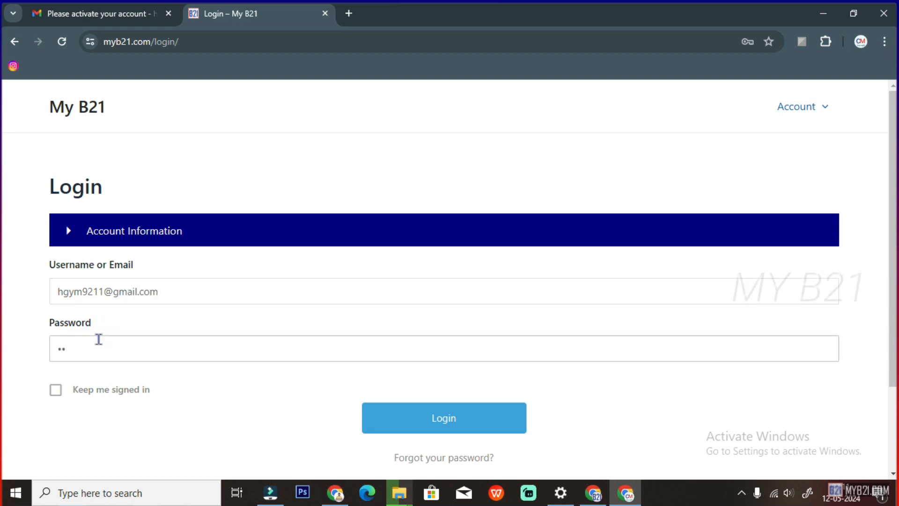
text(••••••••••)
click(427, 426)
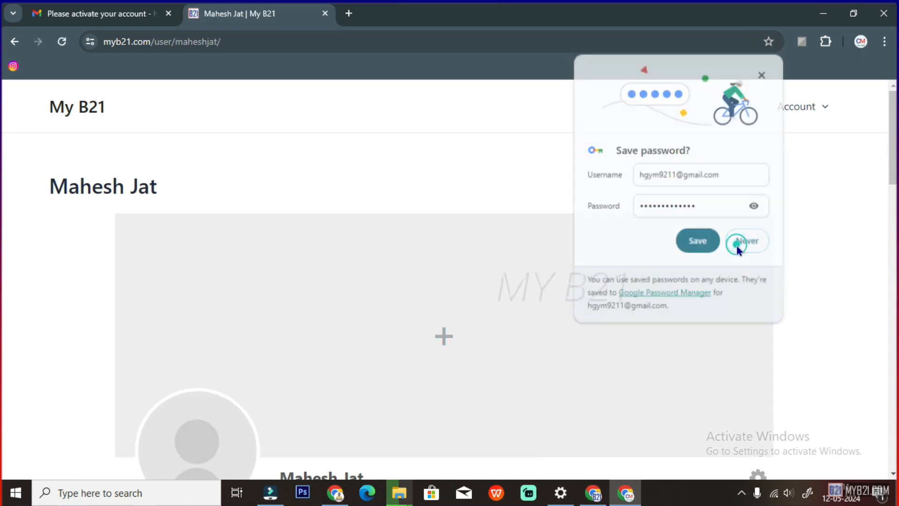
Decline Chrome's offer to save the password and review the profile's About details
click(745, 242)
scroll(488, 347, down, 5)
scroll(493, 356, down, 10)
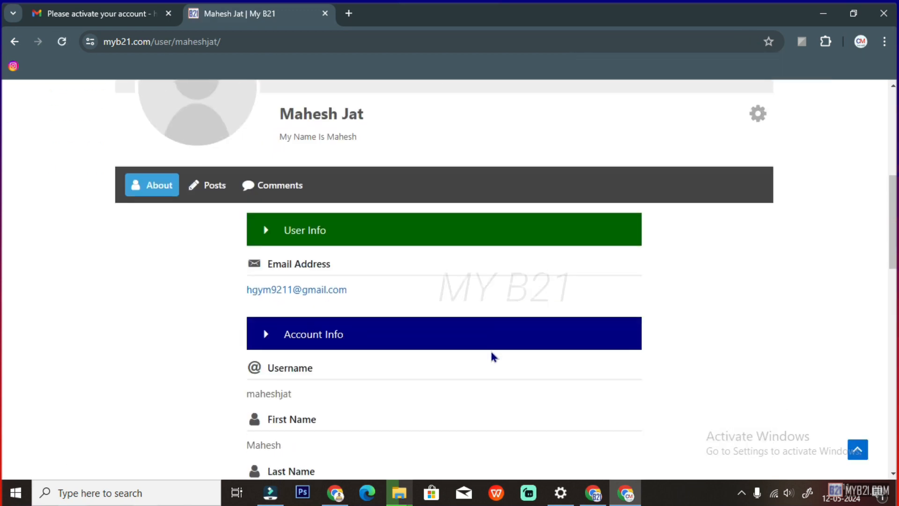
scroll(491, 358, down, 2)
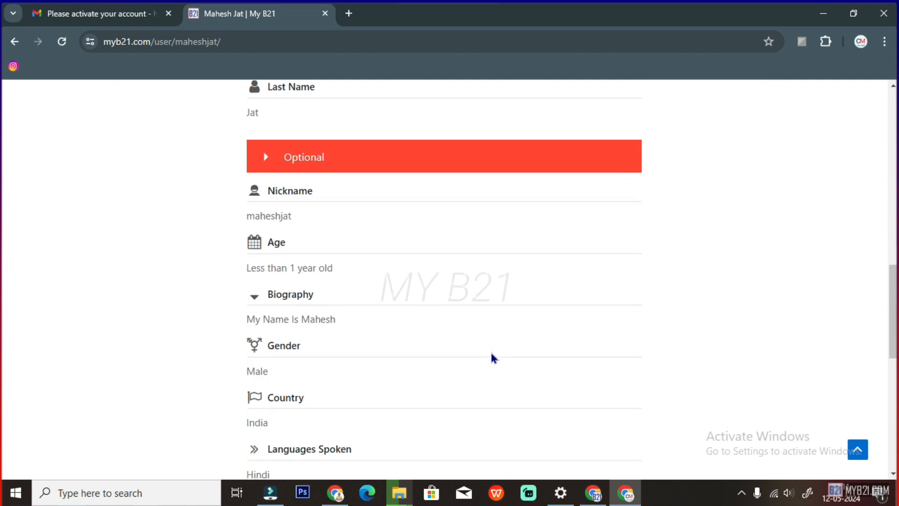
scroll(492, 357, down, 1)
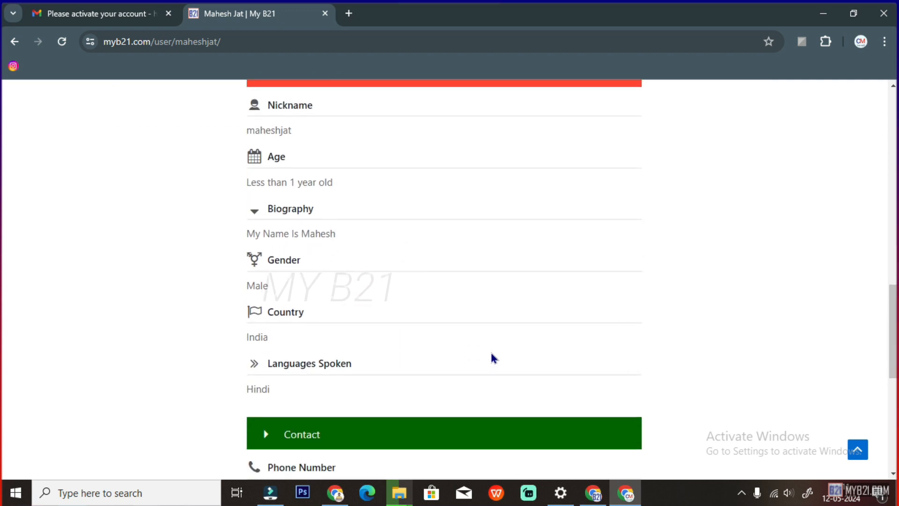
scroll(307, 287, down, 3)
scroll(368, 368, down, 6)
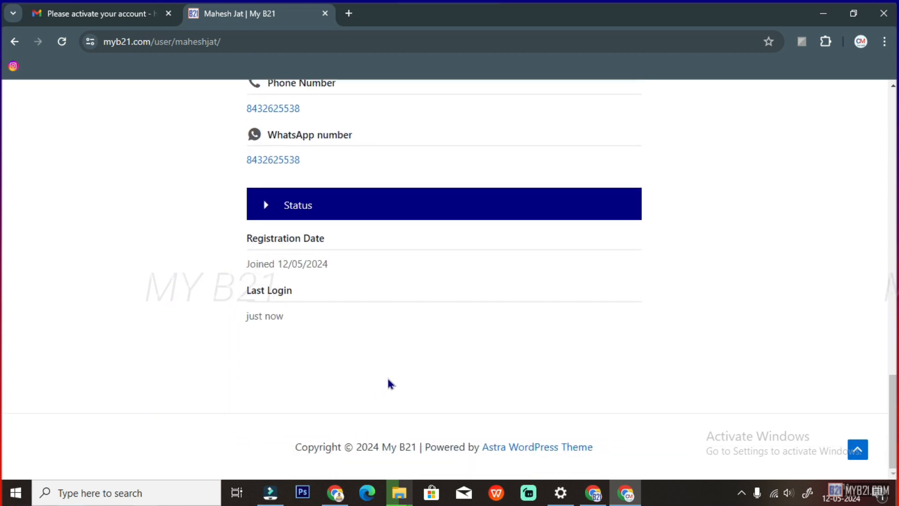
scroll(388, 383, up, 8)
scroll(388, 383, up, 10)
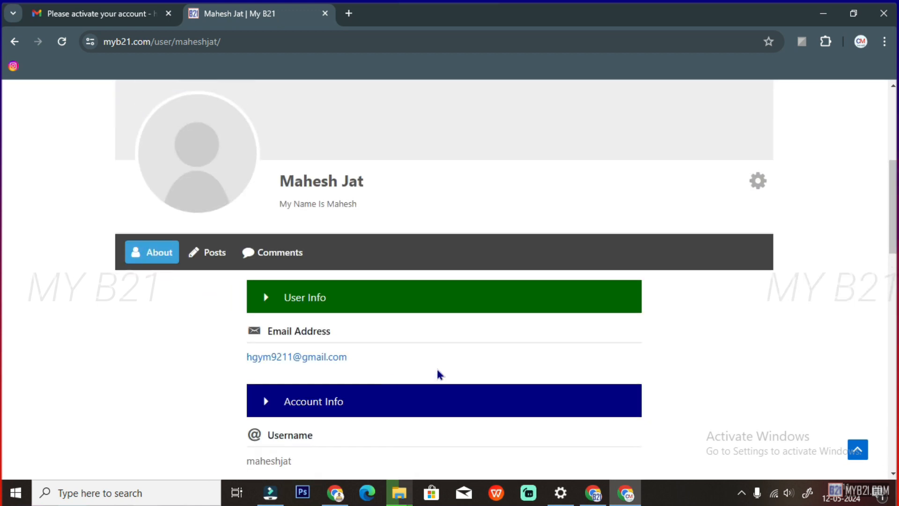
scroll(670, 365, down, 2)
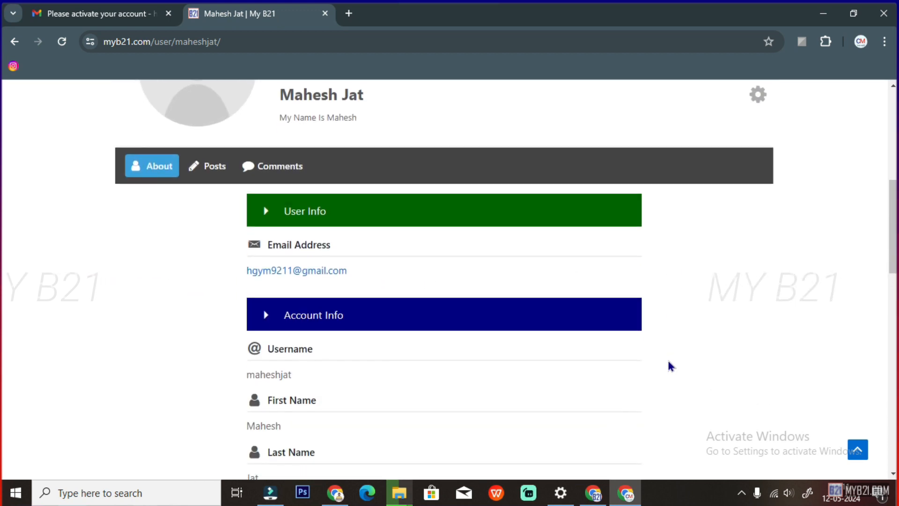
scroll(671, 366, up, 4)
scroll(670, 366, up, 3)
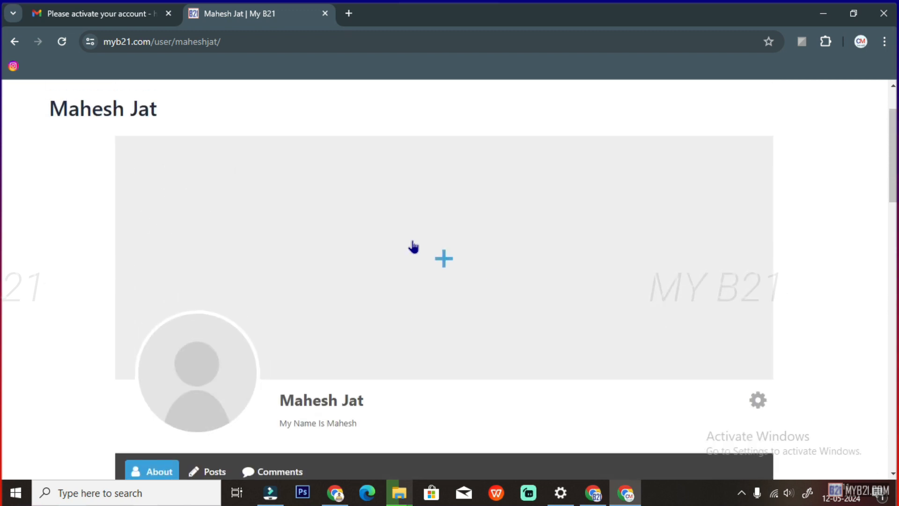
scroll(747, 349, down, 4)
scroll(745, 350, down, 1)
scroll(745, 350, up, 1)
scroll(746, 349, up, 3)
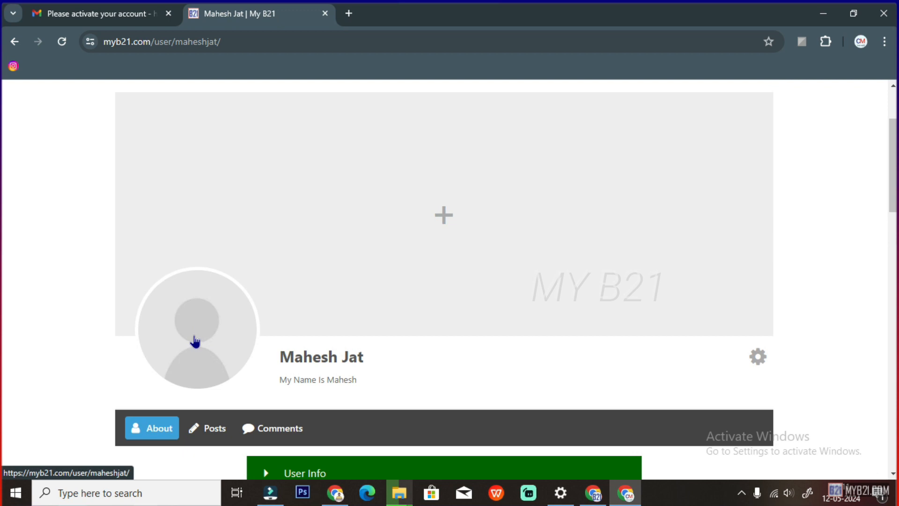
Upload a portrait photo and crop it around the face as the profile picture
click(196, 351)
click(187, 383)
click(450, 295)
double_click(380, 115)
drag(470, 287, 459, 243)
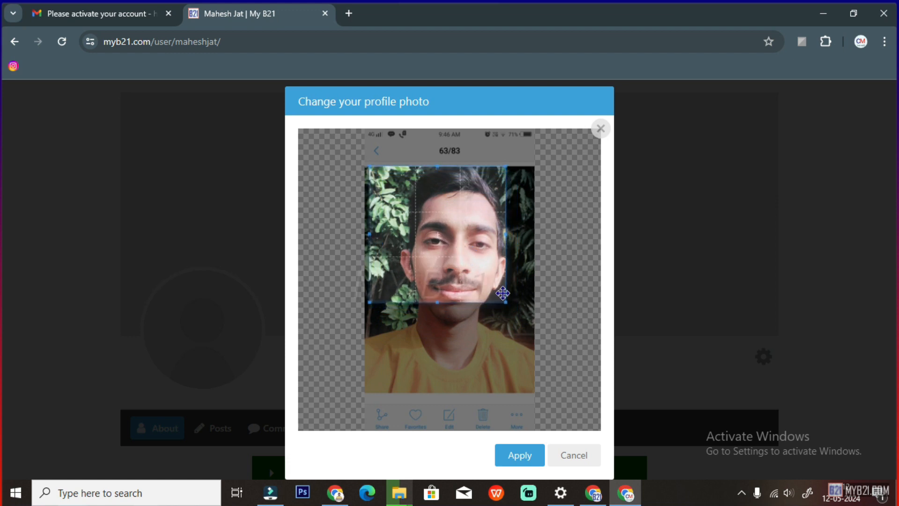
drag(517, 330, 535, 398)
drag(519, 285, 515, 291)
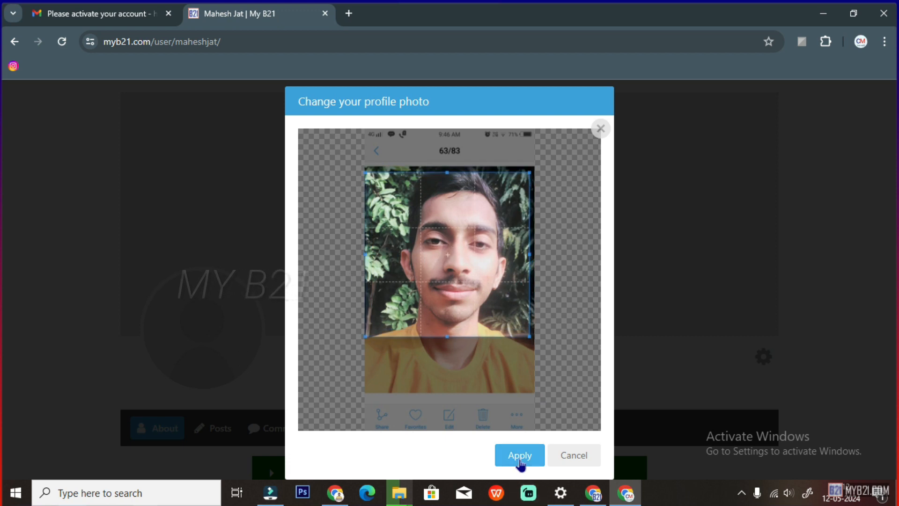
click(519, 456)
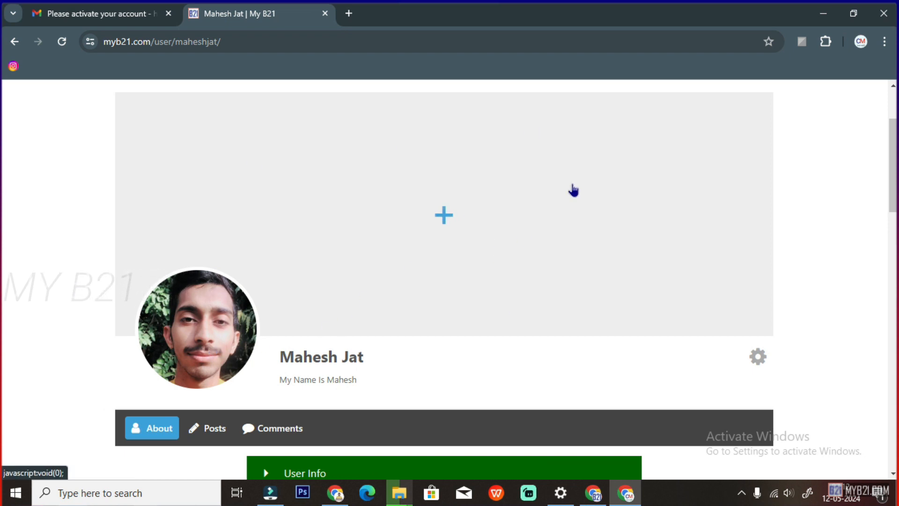
Upload the calm-body-of-water image from the background folder as the profile cover photo
click(447, 219)
click(444, 265)
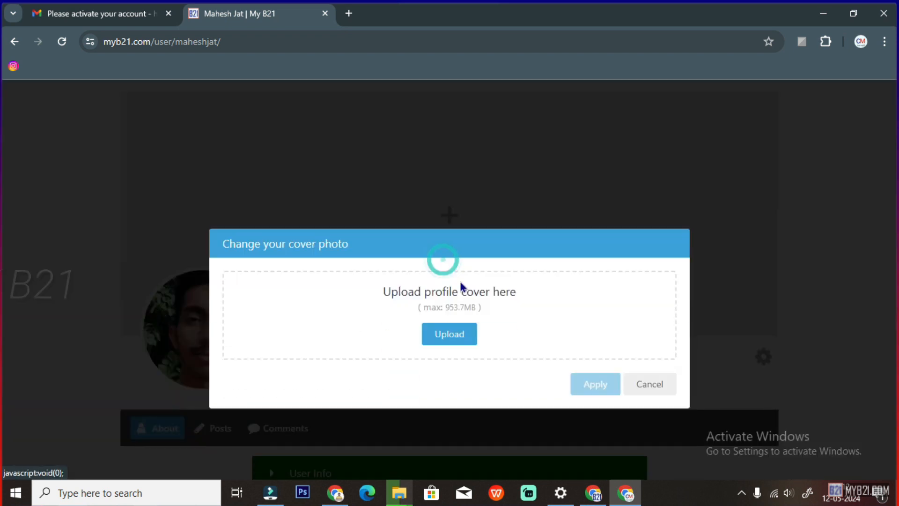
click(449, 300)
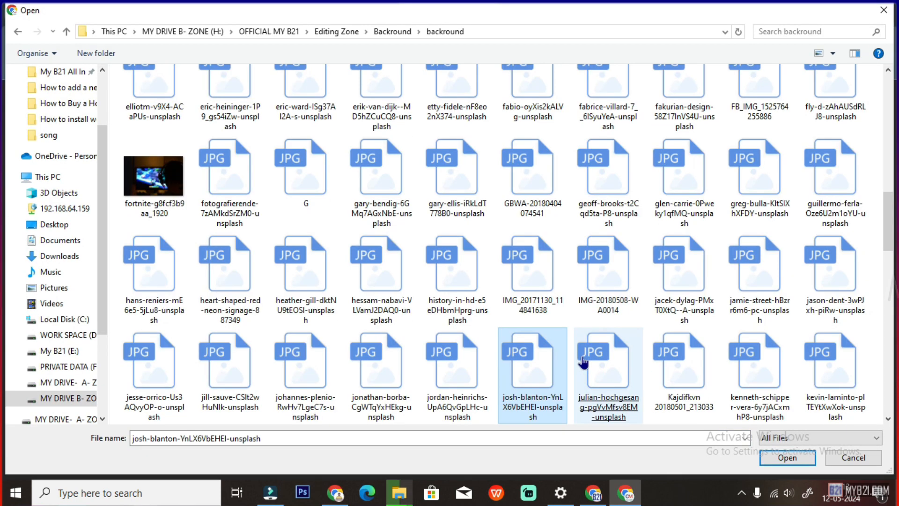
scroll(583, 361, up, 2)
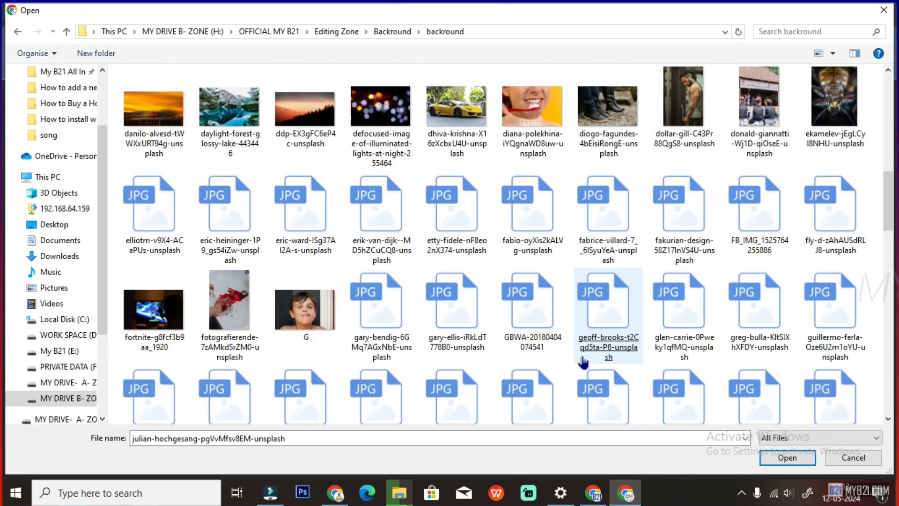
scroll(583, 362, up, 2)
click(582, 362)
scroll(582, 362, up, 2)
click(542, 303)
double_click(542, 303)
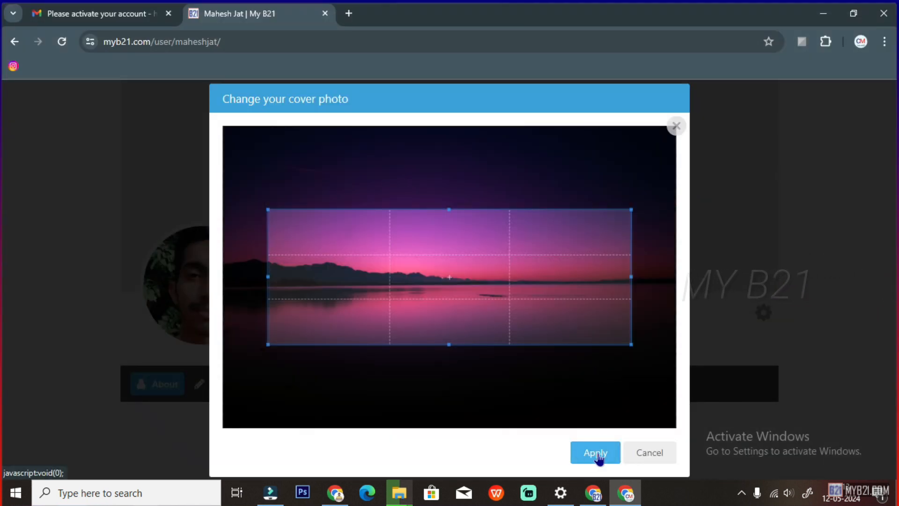
click(595, 450)
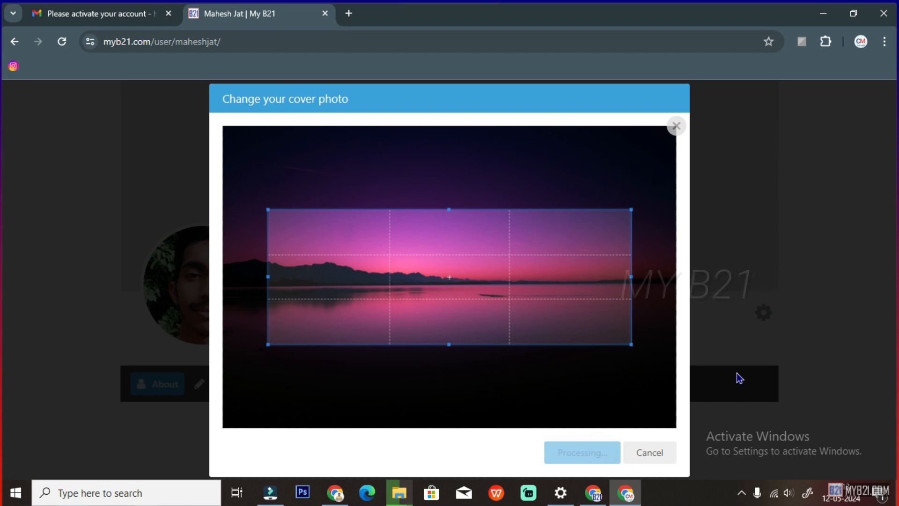
scroll(568, 346, up, 2)
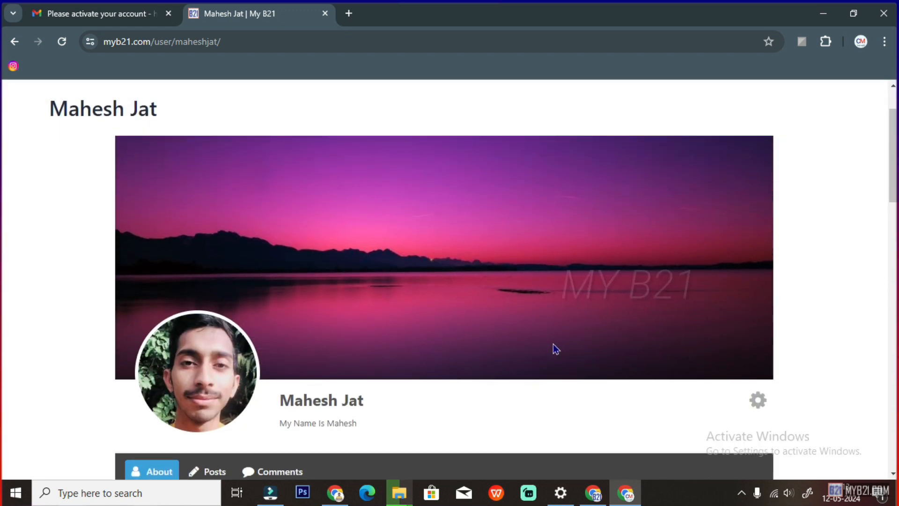
Scroll through the updated profile showing its new cover and profile photos
scroll(554, 349, down, 2)
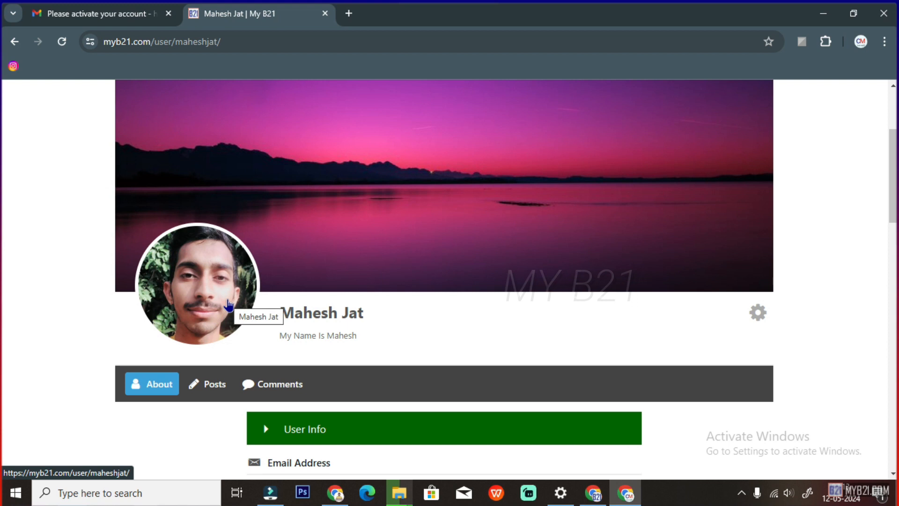
scroll(508, 176, up, 2)
scroll(524, 234, down, 8)
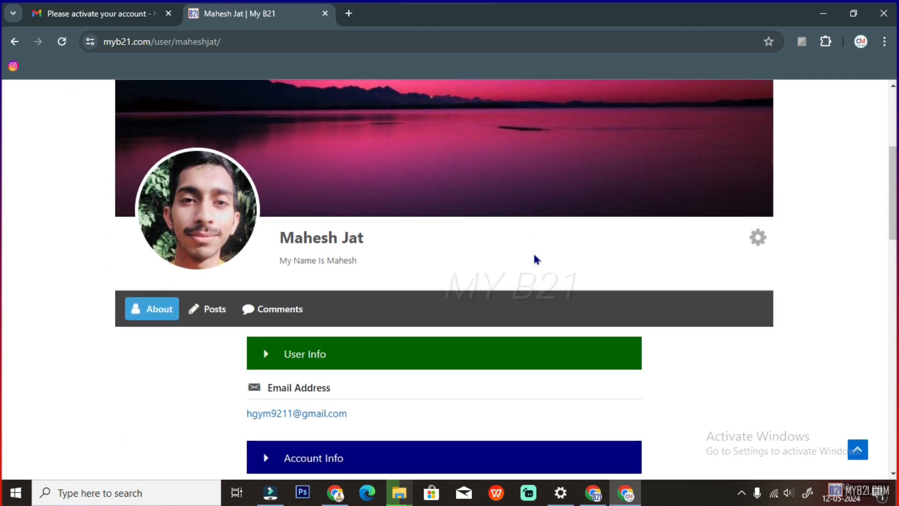
scroll(550, 286, down, 10)
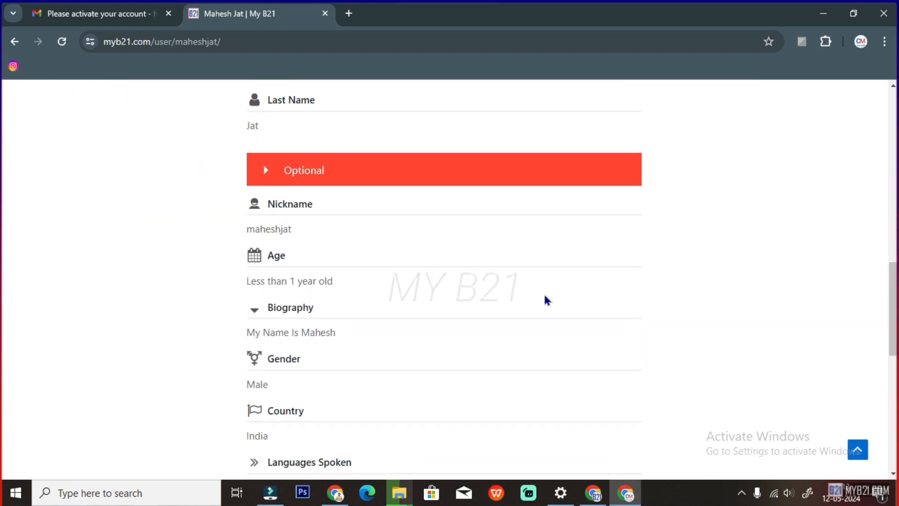
scroll(492, 309, down, 5)
scroll(504, 328, up, 7)
scroll(505, 327, up, 17)
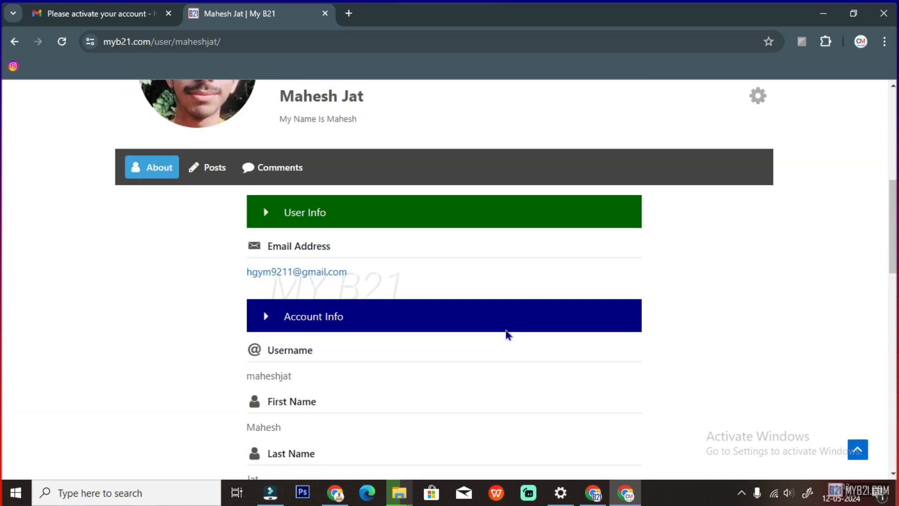
scroll(679, 305, up, 2)
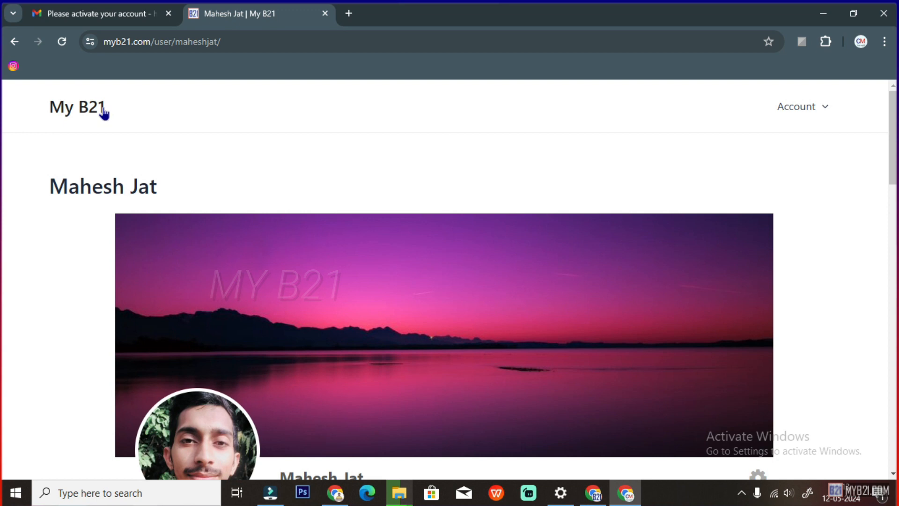
scroll(244, 190, down, 1)
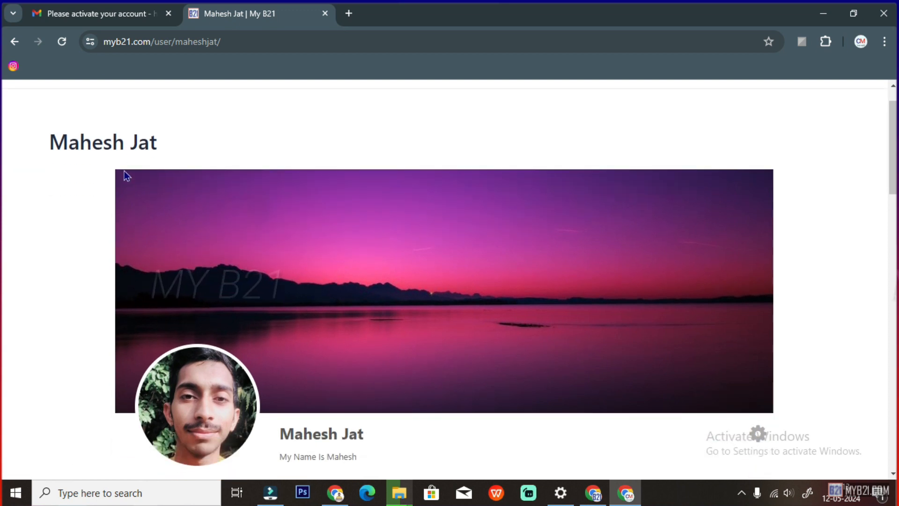
scroll(791, 168, up, 1)
Return to the myb21.com home page via the My B21 site title
mouse_move(803, 112)
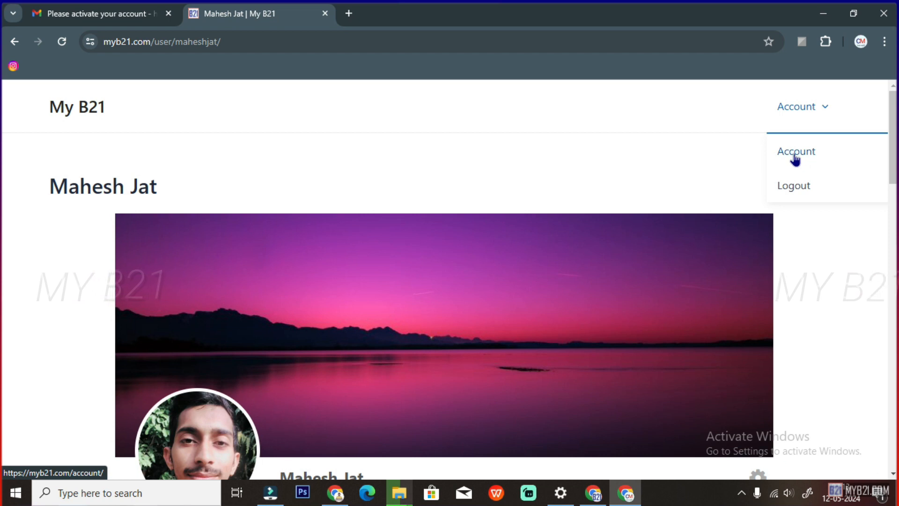
click(794, 114)
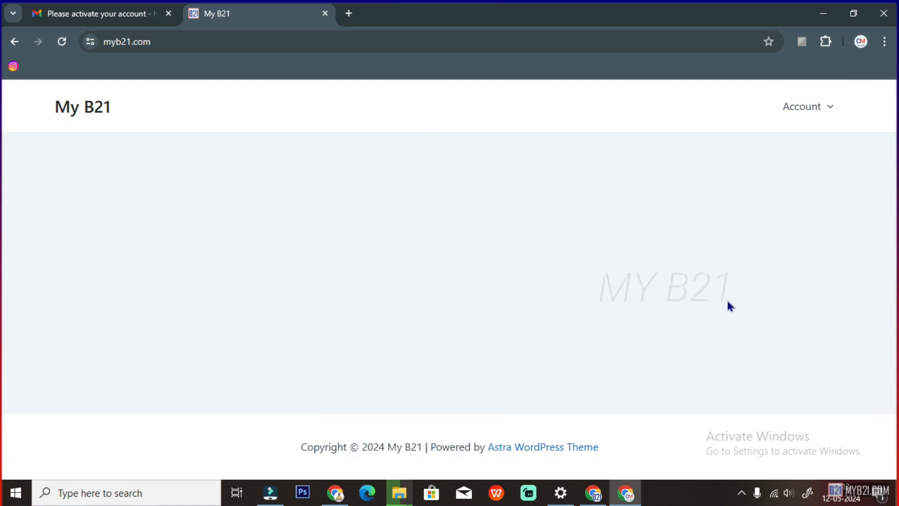
mouse_move(807, 125)
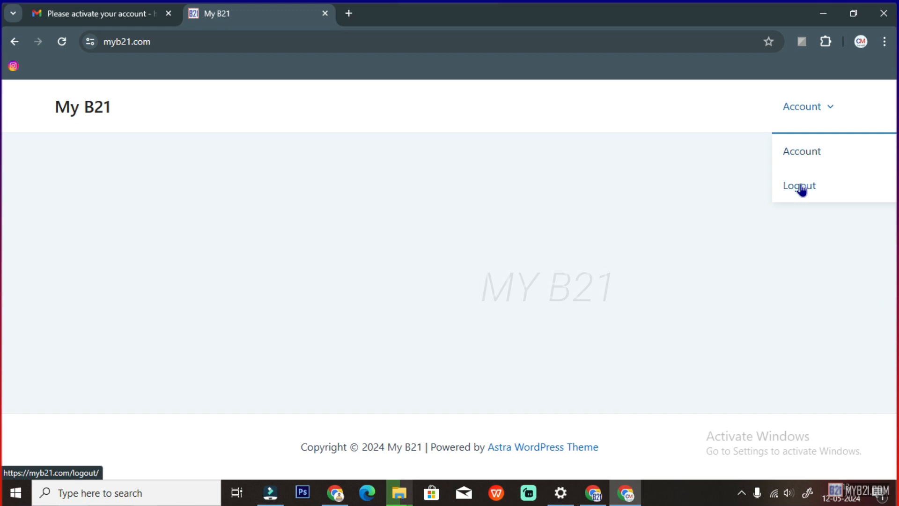
Open the Account page from the Account dropdown and review the account form
click(803, 152)
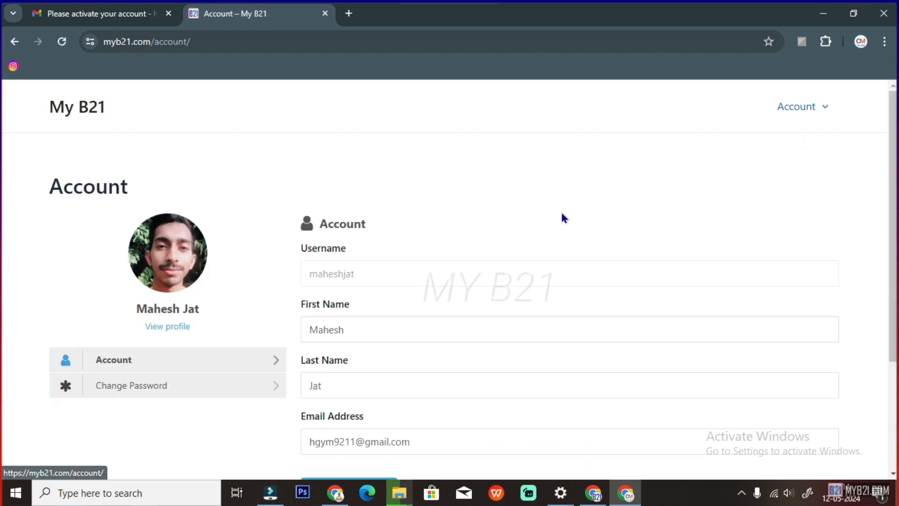
scroll(290, 196, down, 3)
scroll(300, 276, down, 1)
scroll(433, 261, up, 4)
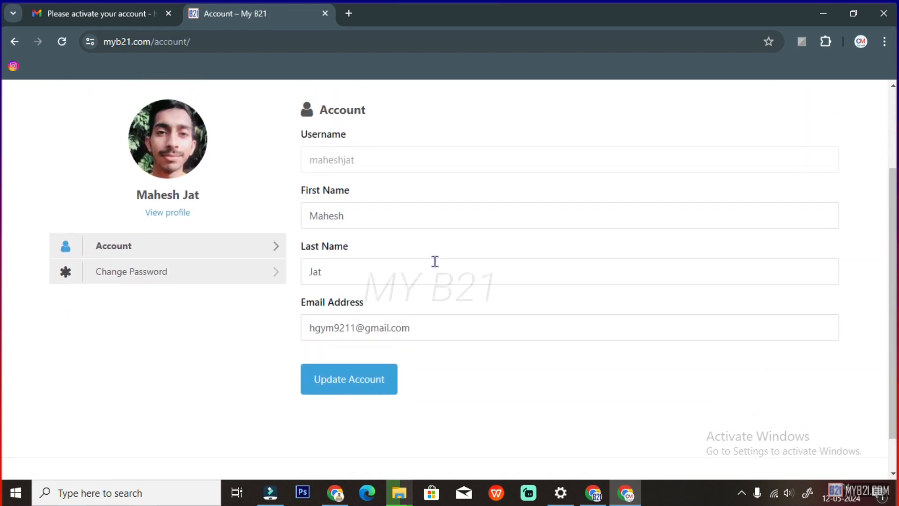
Log the test user out using Logout in the Account dropdown
mouse_move(796, 115)
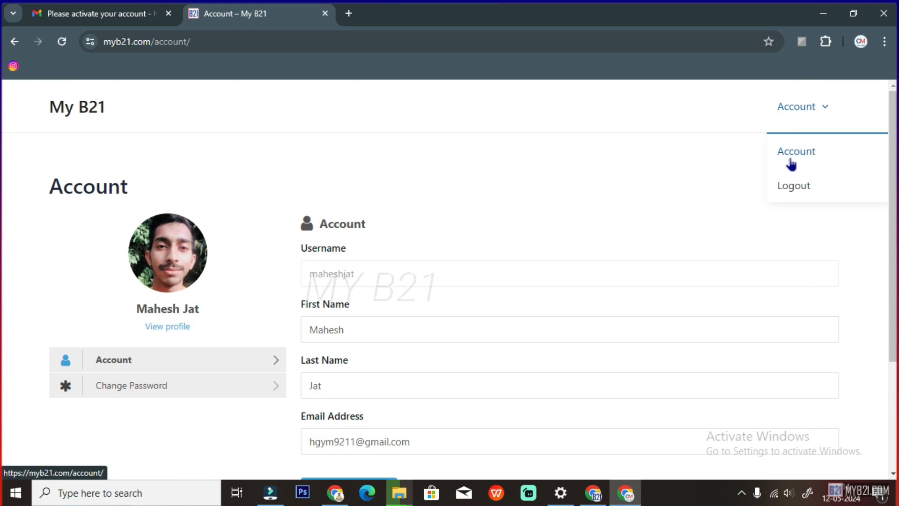
click(791, 184)
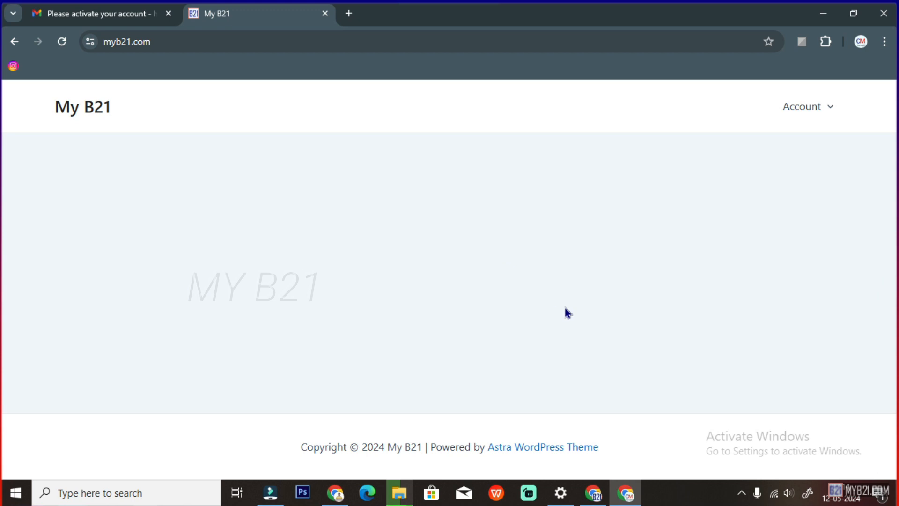
mouse_move(813, 115)
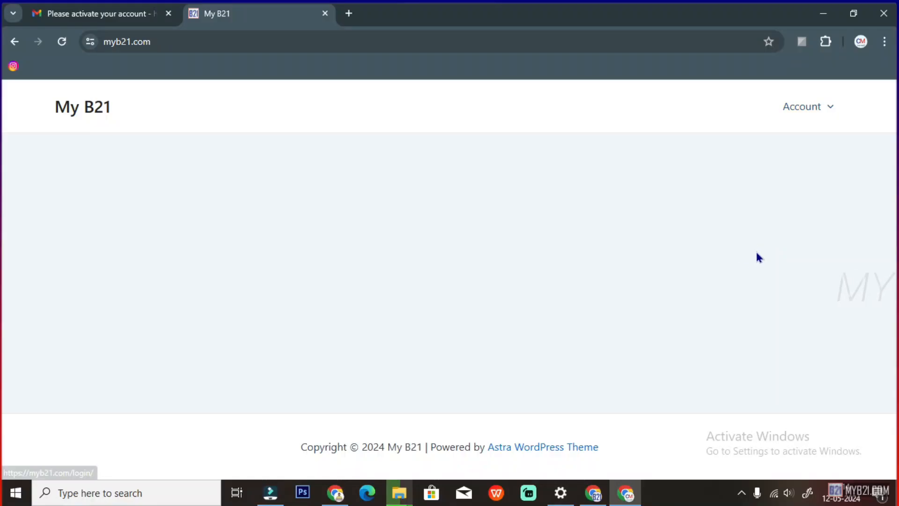
On the Password Reset page, request a reset for the test user's username
mouse_move(792, 109)
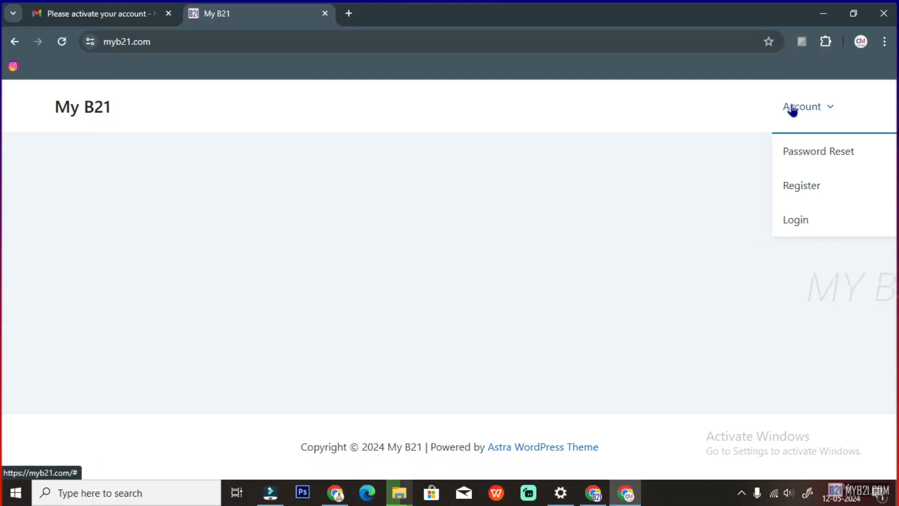
click(804, 155)
click(350, 276)
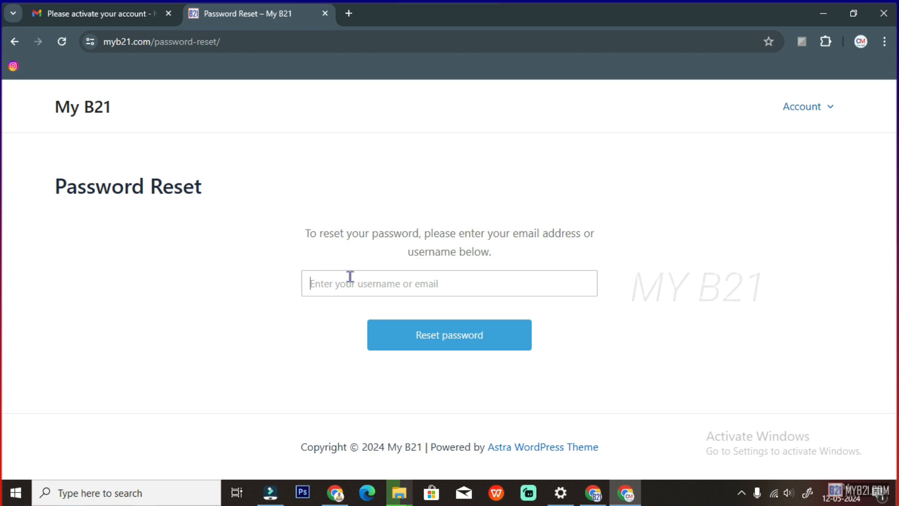
text(hg)
key(BackSpace)
key(BackSpace)
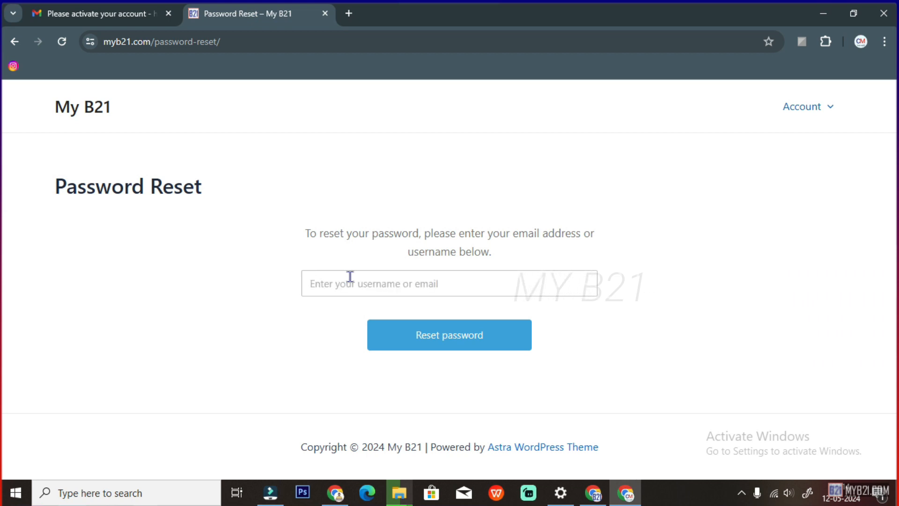
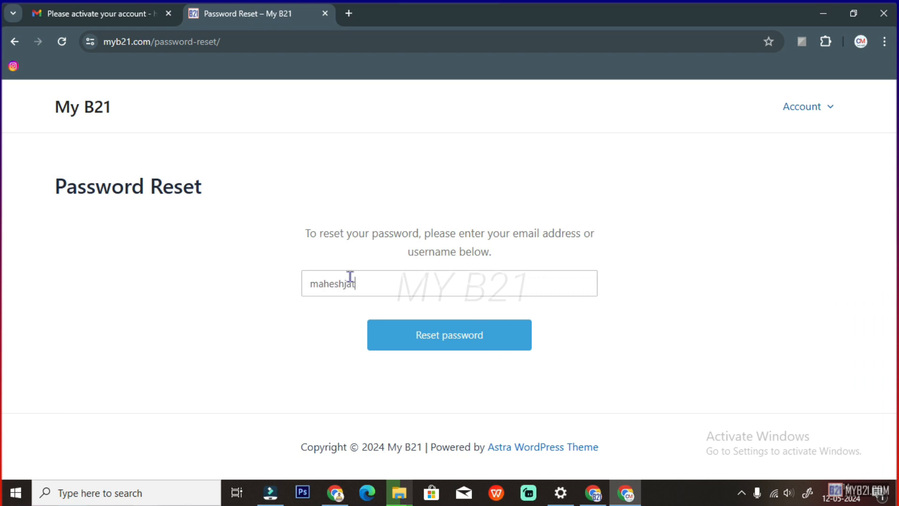
click(429, 342)
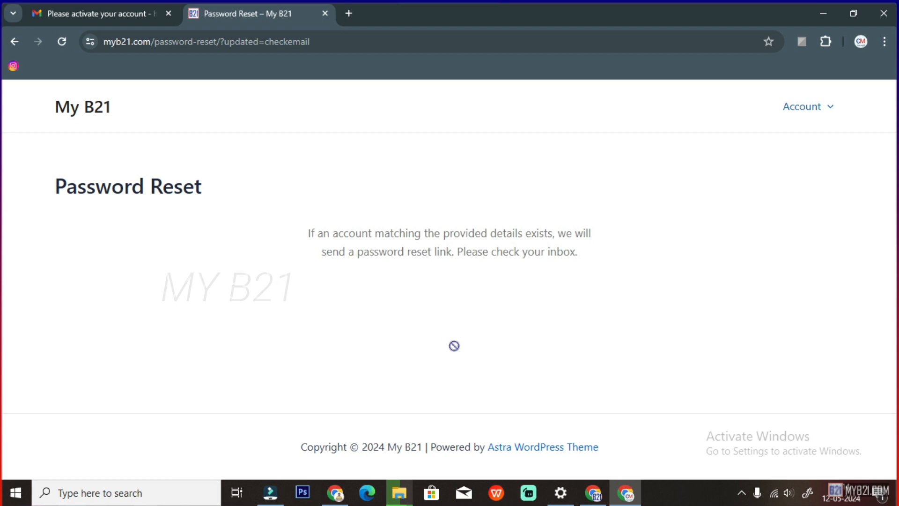
Highlight the confirmation message saying a reset link will be emailed
drag(306, 232, 557, 232)
click(341, 252)
drag(340, 252, 576, 251)
click(618, 259)
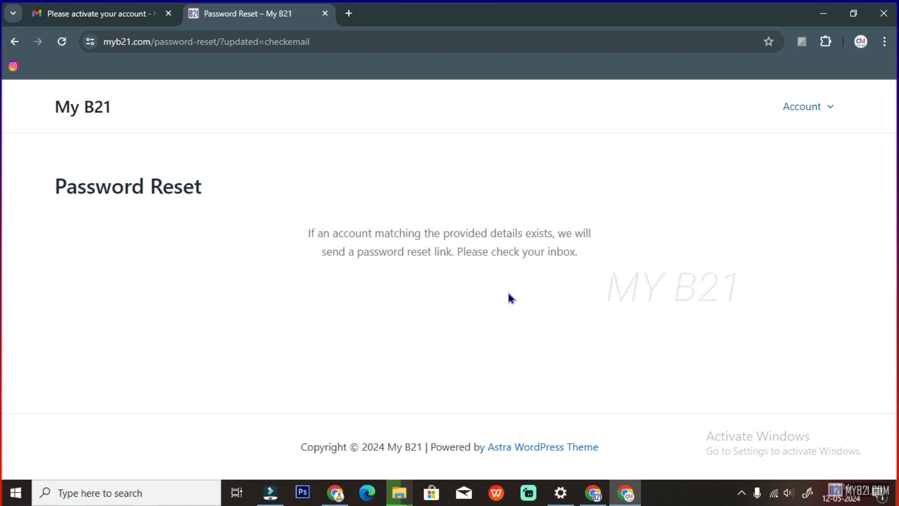
click(117, 14)
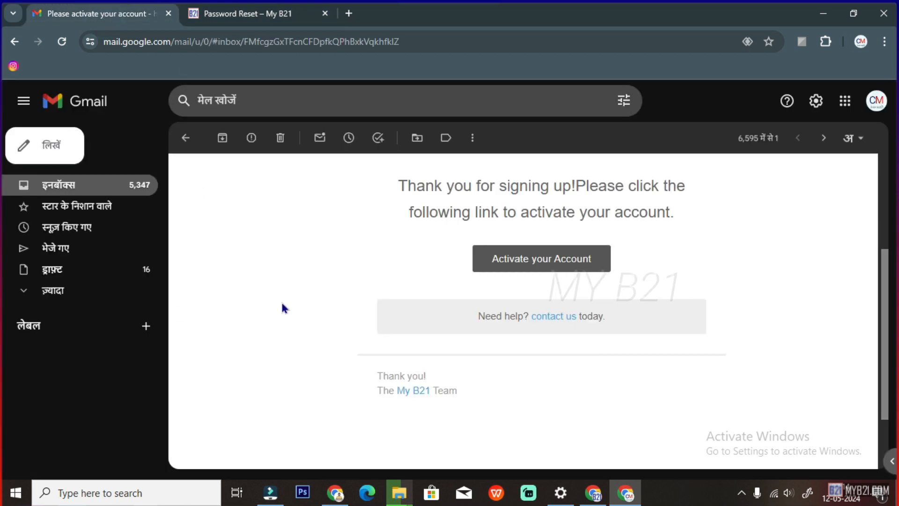
click(43, 185)
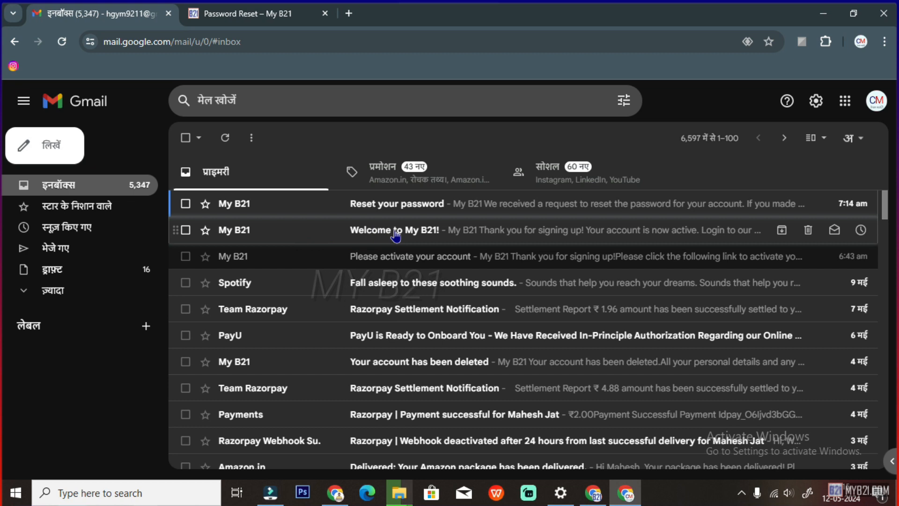
click(428, 230)
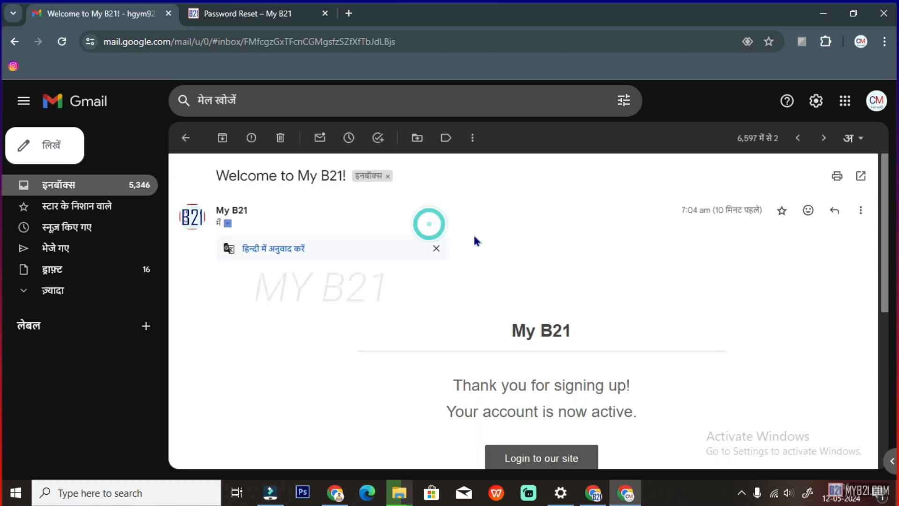
scroll(522, 321, down, 3)
scroll(525, 297, up, 3)
scroll(555, 412, down, 1)
scroll(374, 301, up, 3)
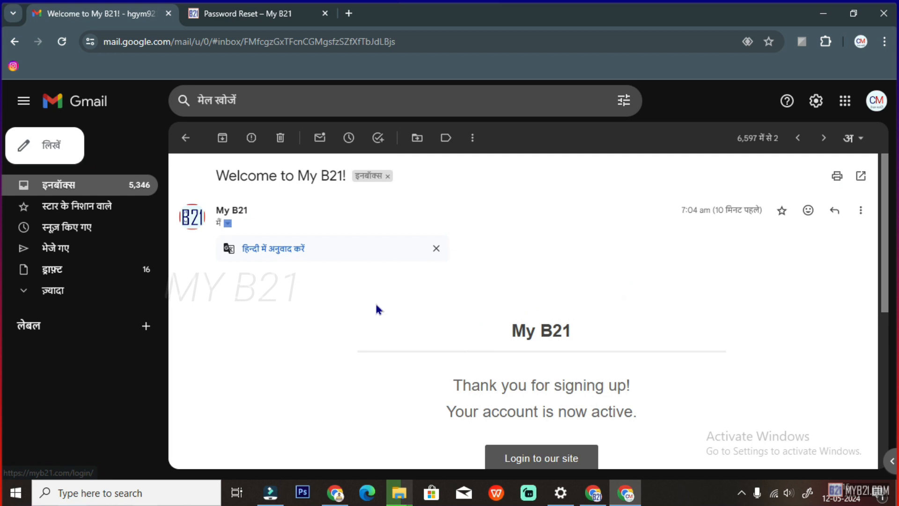
click(185, 138)
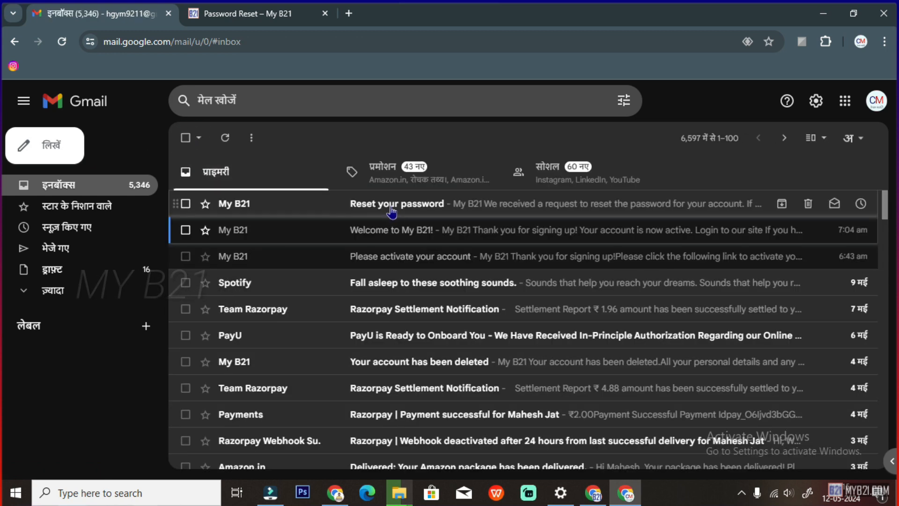
Read the 'Reset your password' email and follow its password reset link
click(392, 206)
scroll(407, 291, down, 3)
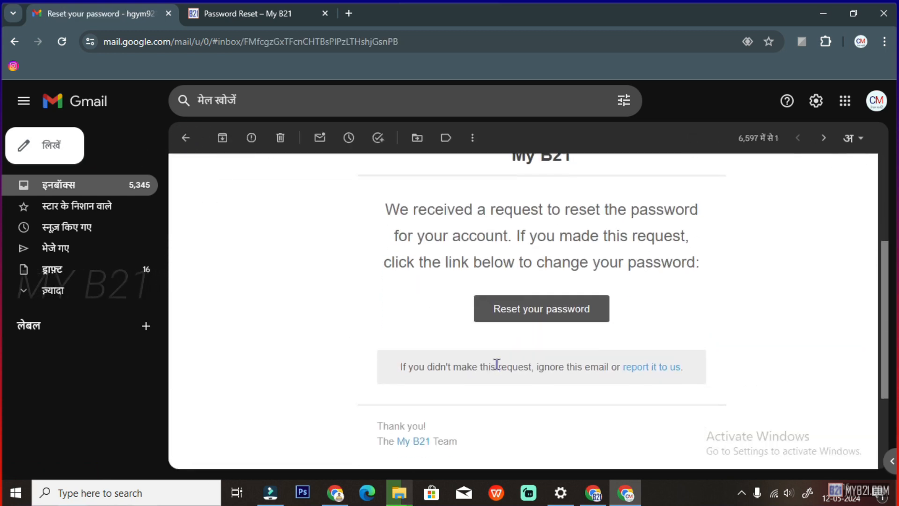
scroll(497, 363, up, 2)
drag(384, 297, 681, 295)
drag(394, 324, 682, 322)
drag(412, 351, 682, 351)
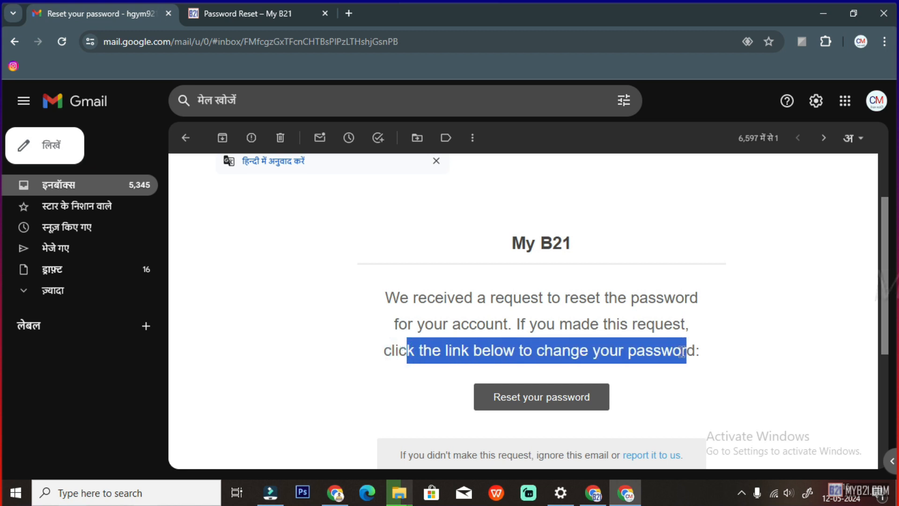
scroll(608, 356, down, 1)
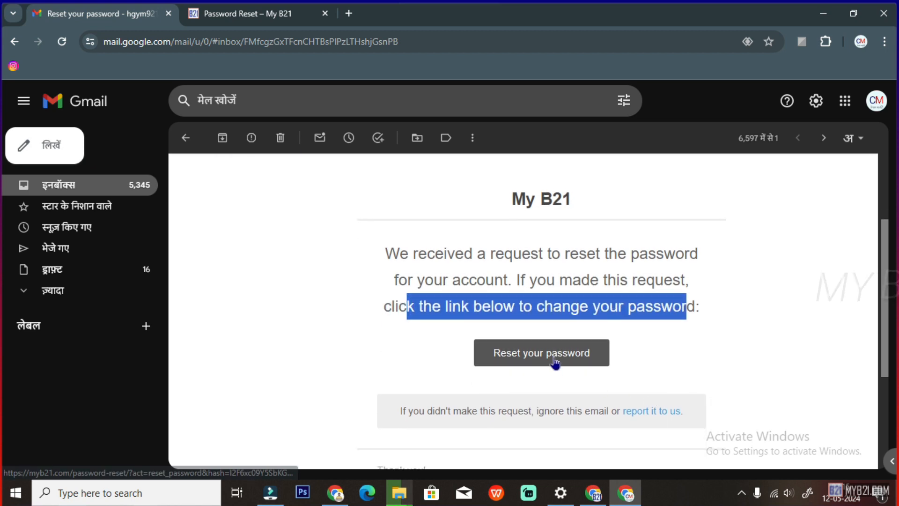
click(556, 362)
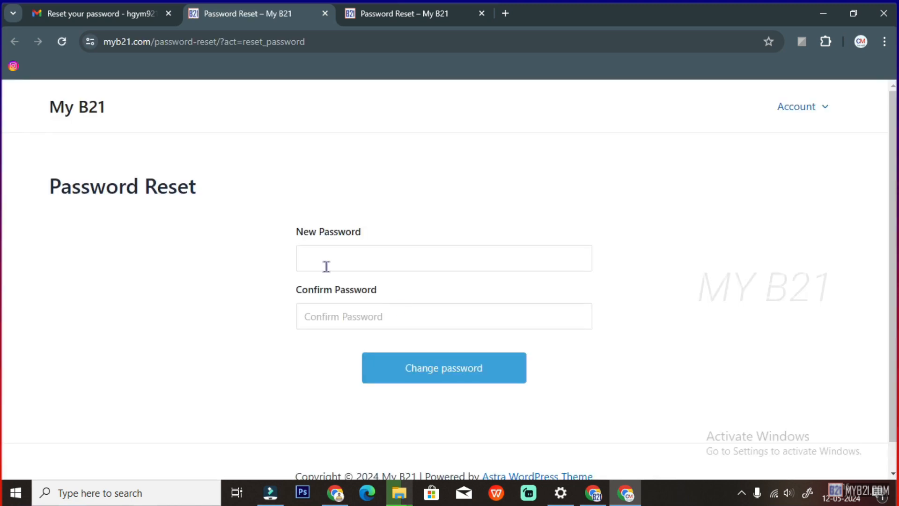
Focus the New Password field on the reset form, then go back to the My B21 home page
click(326, 265)
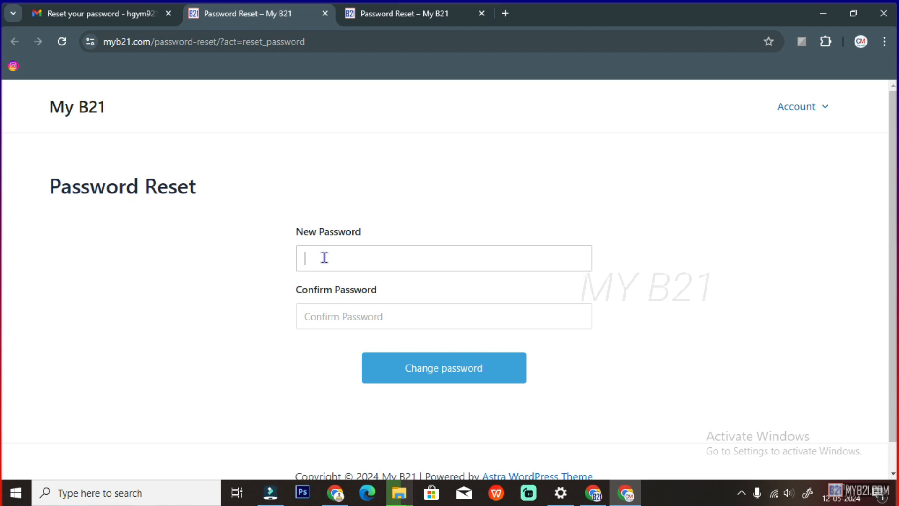
click(343, 262)
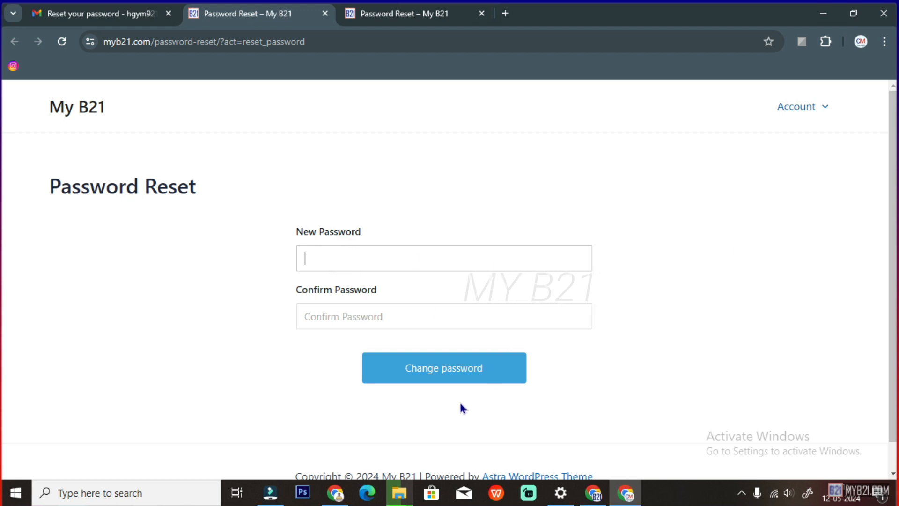
click(76, 118)
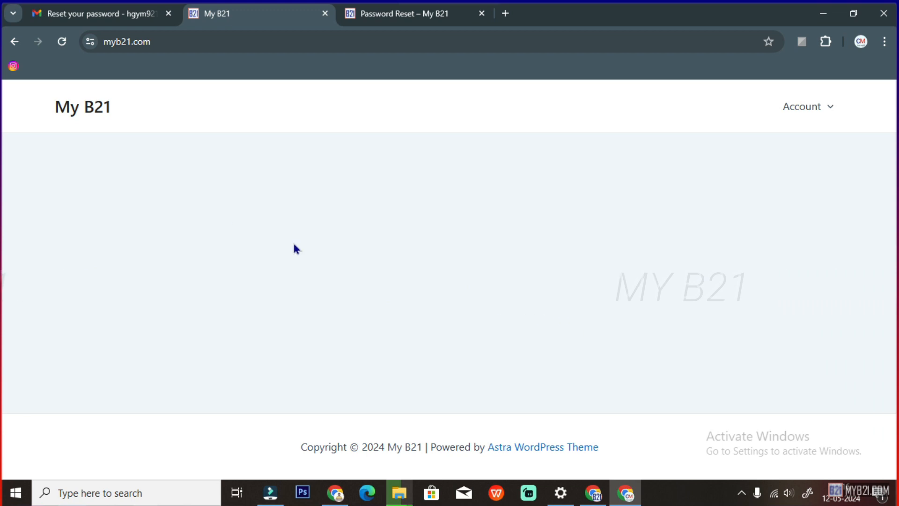
mouse_move(798, 112)
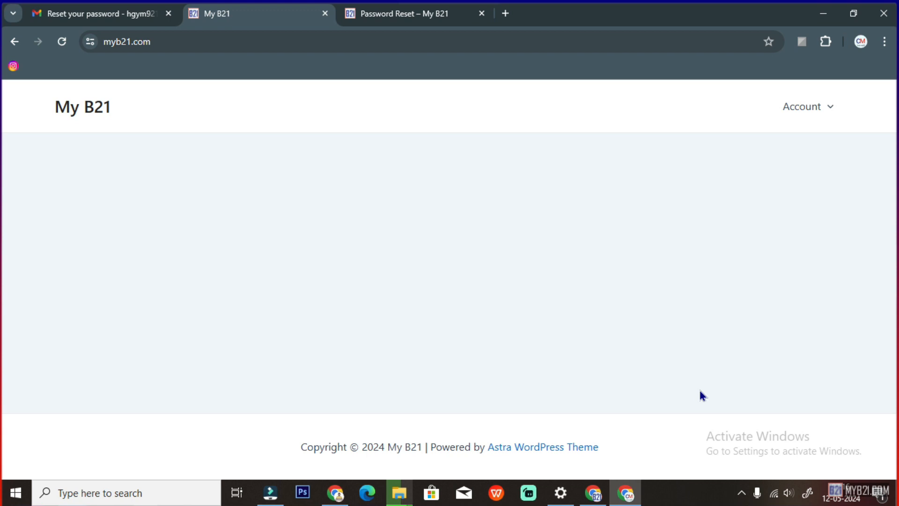
click(593, 493)
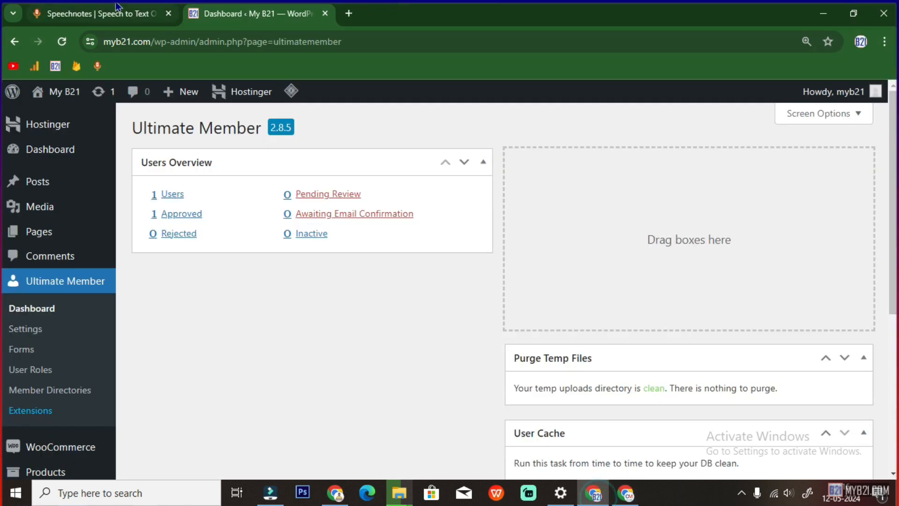
click(141, 13)
scroll(289, 315, down, 2)
drag(52, 366, 287, 366)
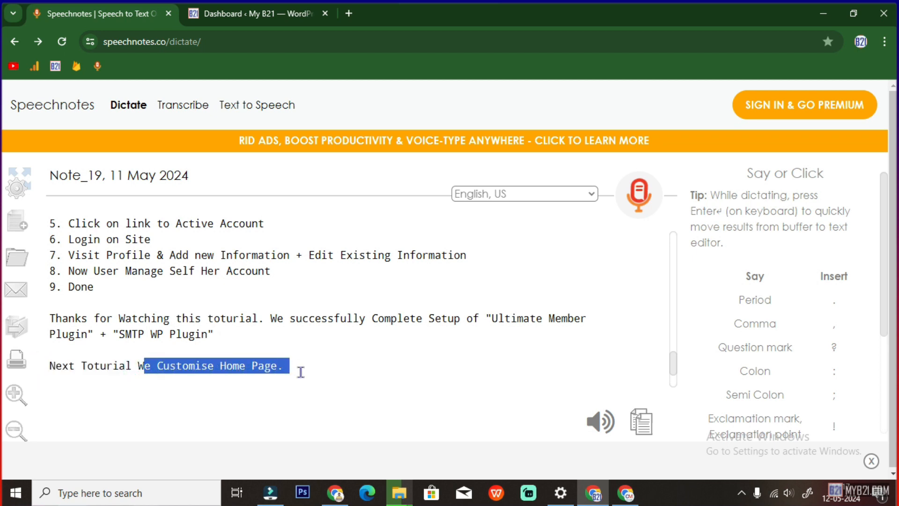
click(625, 493)
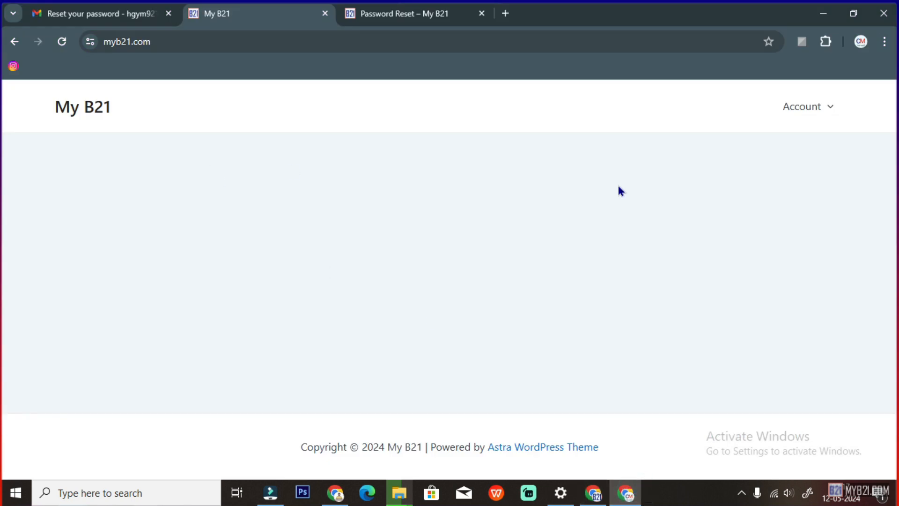